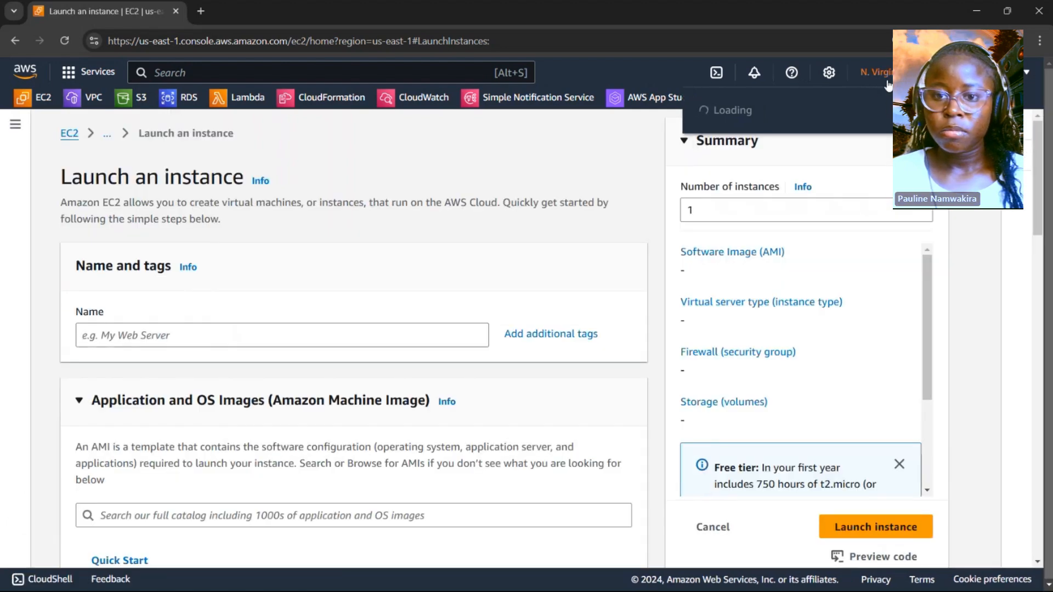
- Switch the console region to us-west-2 and name the new instance my-linux-server
{"action": "left_click", "coordinate": [764, 193]}
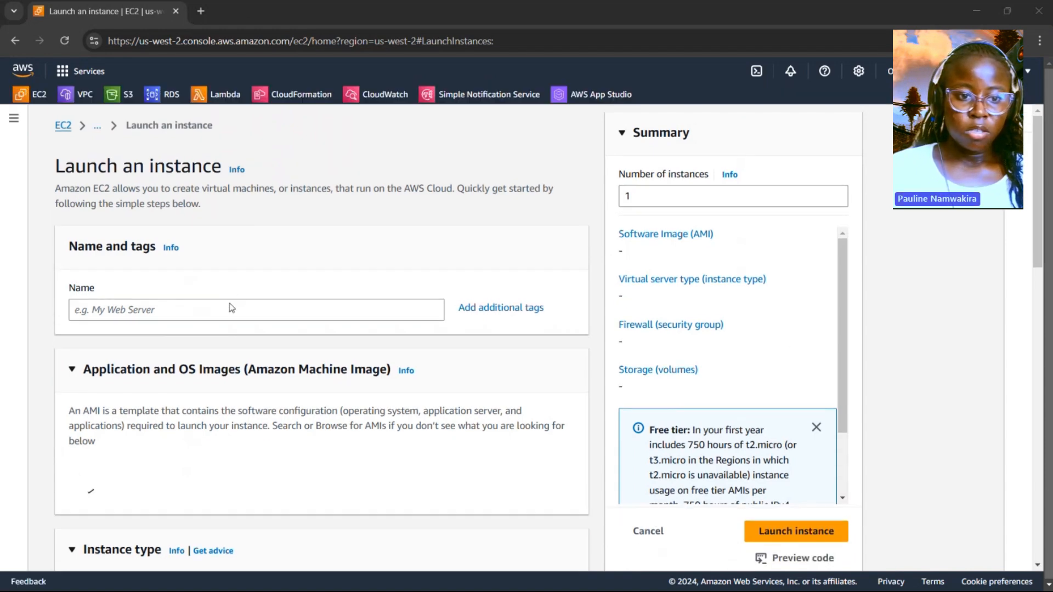
{"action": "left_click", "coordinate": [229, 310]}
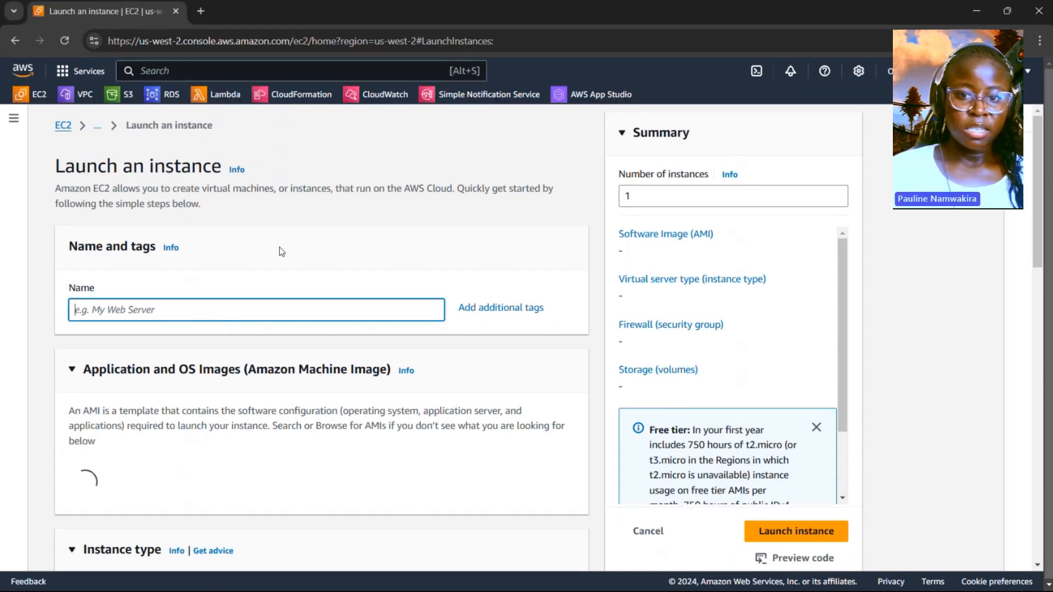
{"action": "scroll", "coordinate": [279, 247], "scroll_direction": "down", "scroll_amount": 1}
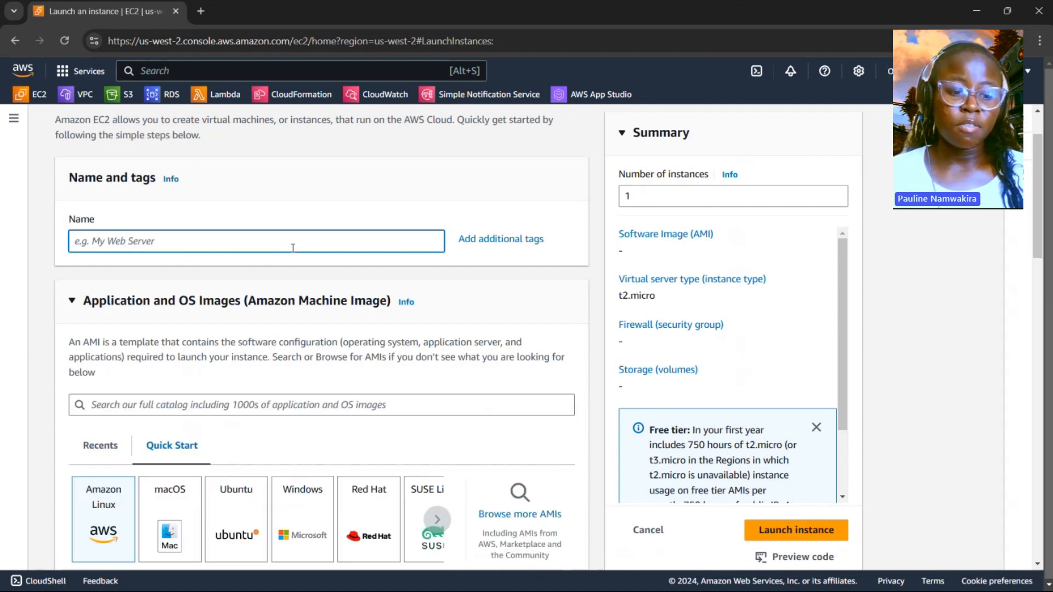
{"action": "type", "text": "m"}
{"action": "key", "text": "BackSpace"}
{"action": "type", "text": "mY"}
{"action": "key", "text": "BackSpace"}
{"action": "key", "text": "BackSpace"}
{"action": "type", "text": "my-linux-s"}
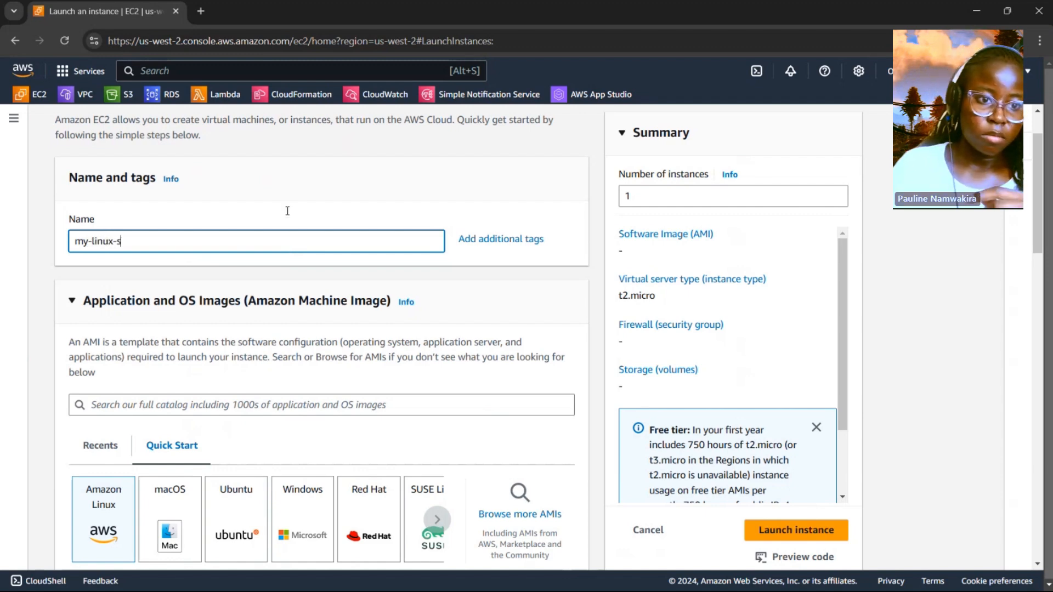
- Open the full AMI catalog from the Application and OS Images section of the launch form
{"action": "scroll", "coordinate": [278, 320], "scroll_direction": "down", "scroll_amount": 14}
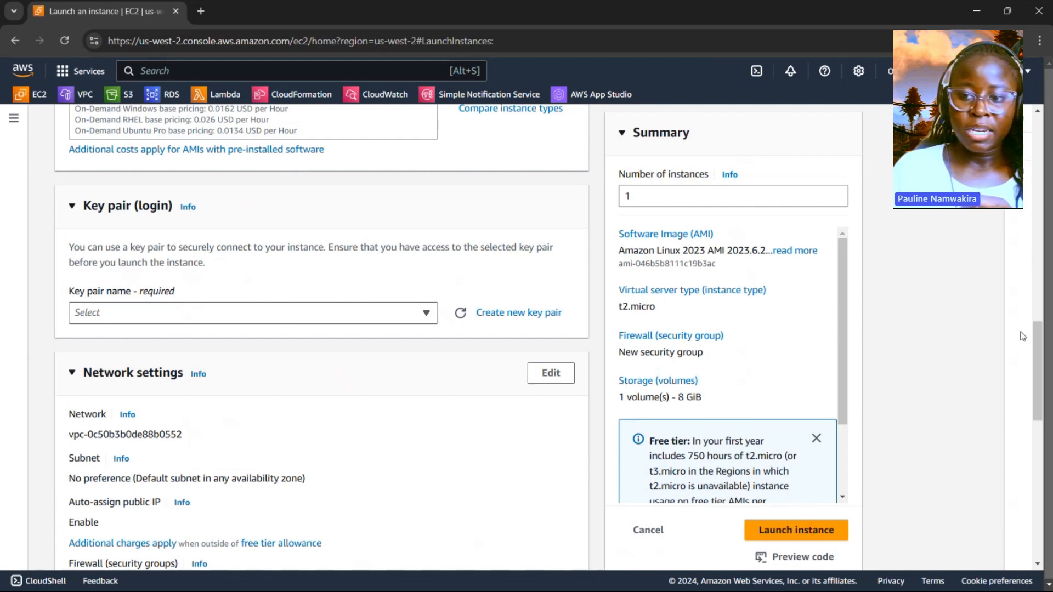
{"action": "left_click_drag", "start_coordinate": [1036, 337], "coordinate": [1037, 146]}
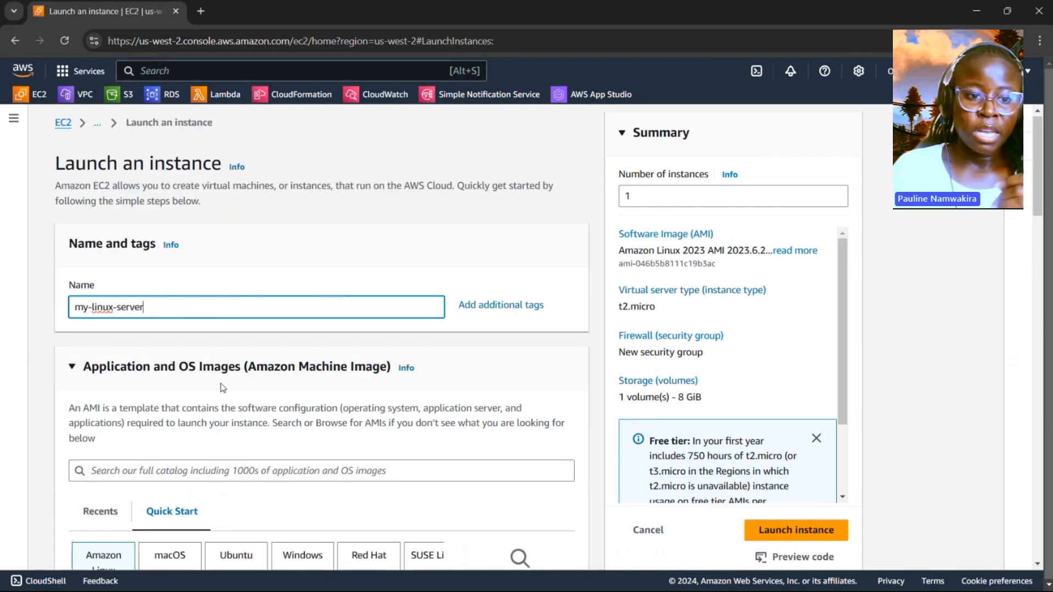
{"action": "scroll", "coordinate": [225, 368], "scroll_direction": "down", "scroll_amount": 1}
{"action": "scroll", "coordinate": [225, 367], "scroll_direction": "down", "scroll_amount": 2}
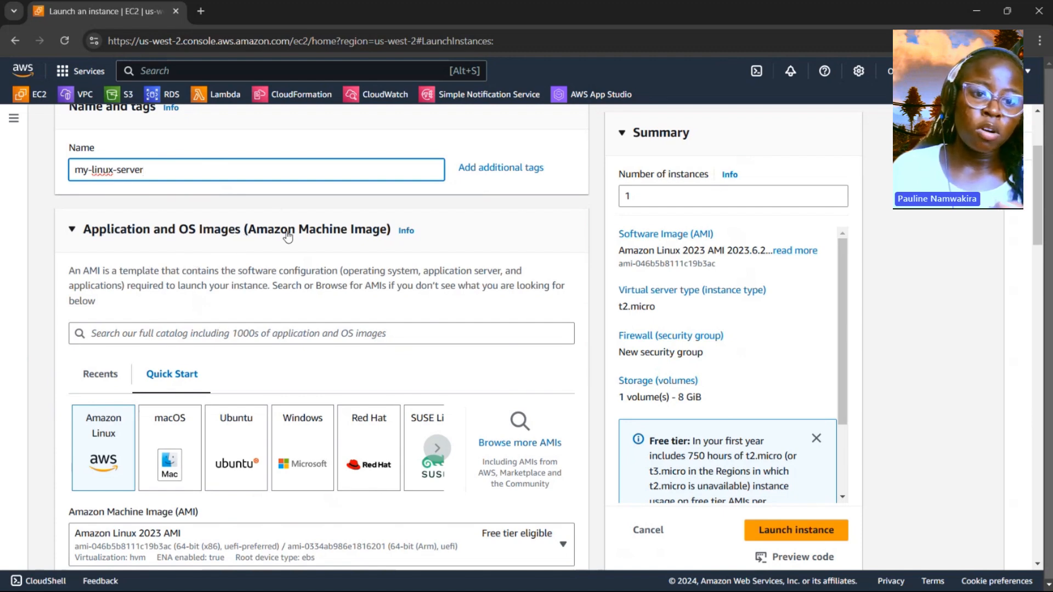
{"action": "left_click_drag", "start_coordinate": [1034, 199], "coordinate": [1034, 232]}
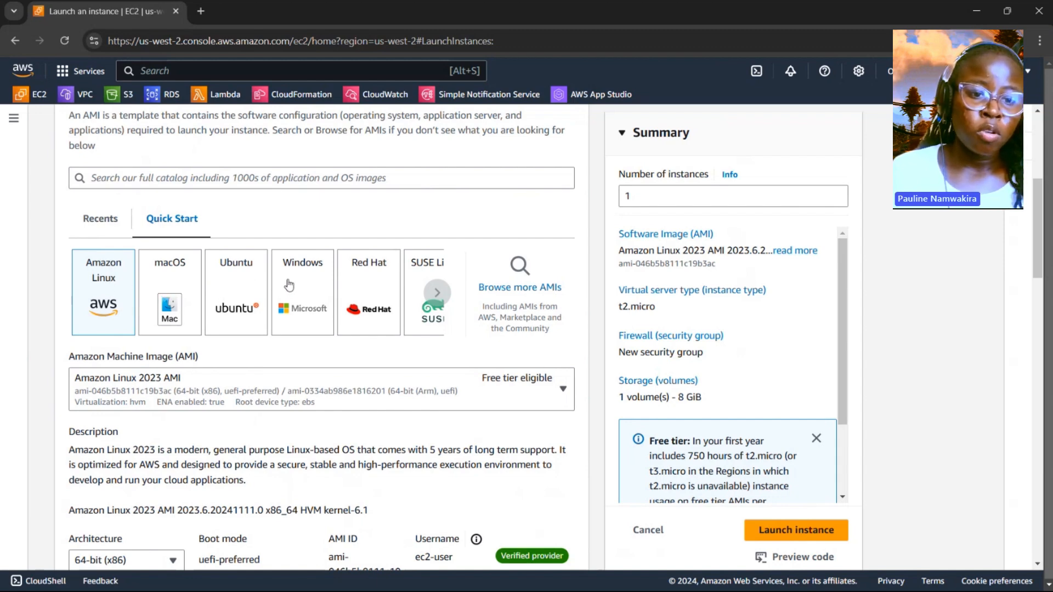
{"action": "right_click", "coordinate": [514, 292]}
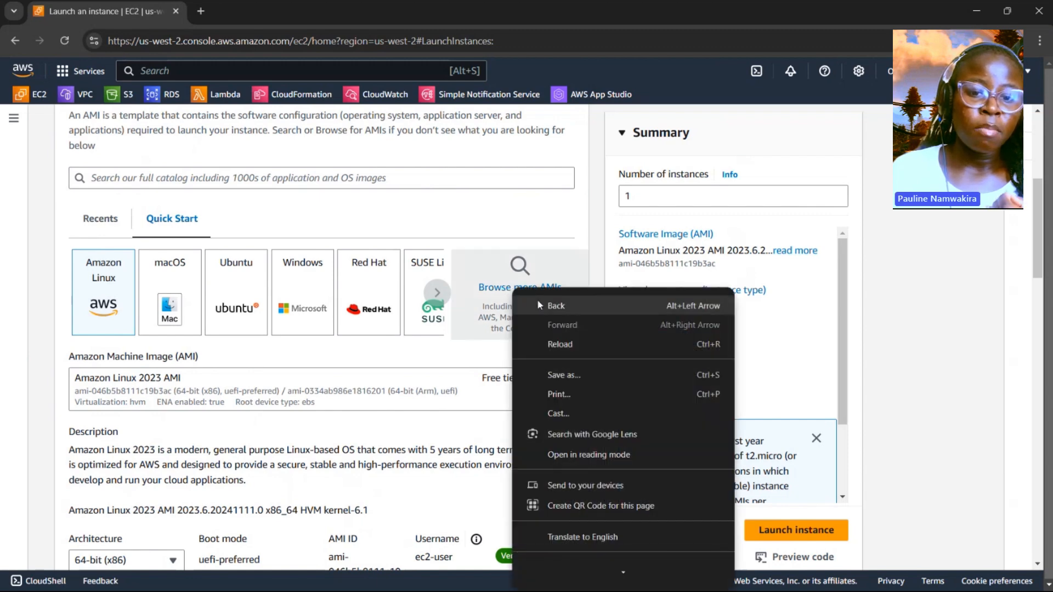
{"action": "left_click", "coordinate": [493, 291]}
{"action": "left_click", "coordinate": [493, 291]}
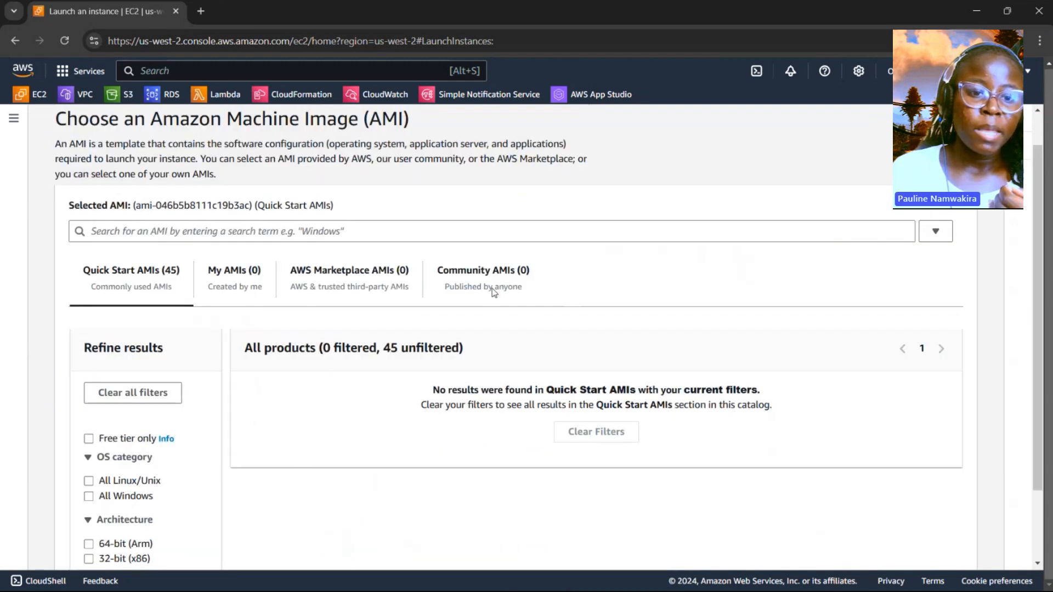
- Look through the Quick Start AMIs and the AMIs created by this account
{"action": "scroll", "coordinate": [428, 264], "scroll_direction": "down", "scroll_amount": 2}
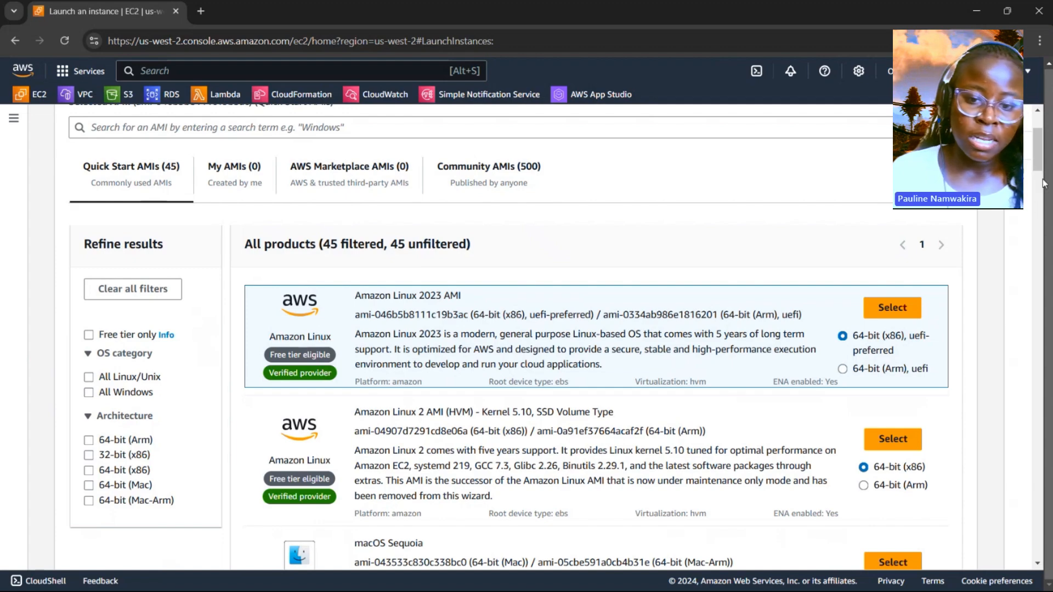
{"action": "left_click_drag", "start_coordinate": [1040, 161], "coordinate": [1036, 137]}
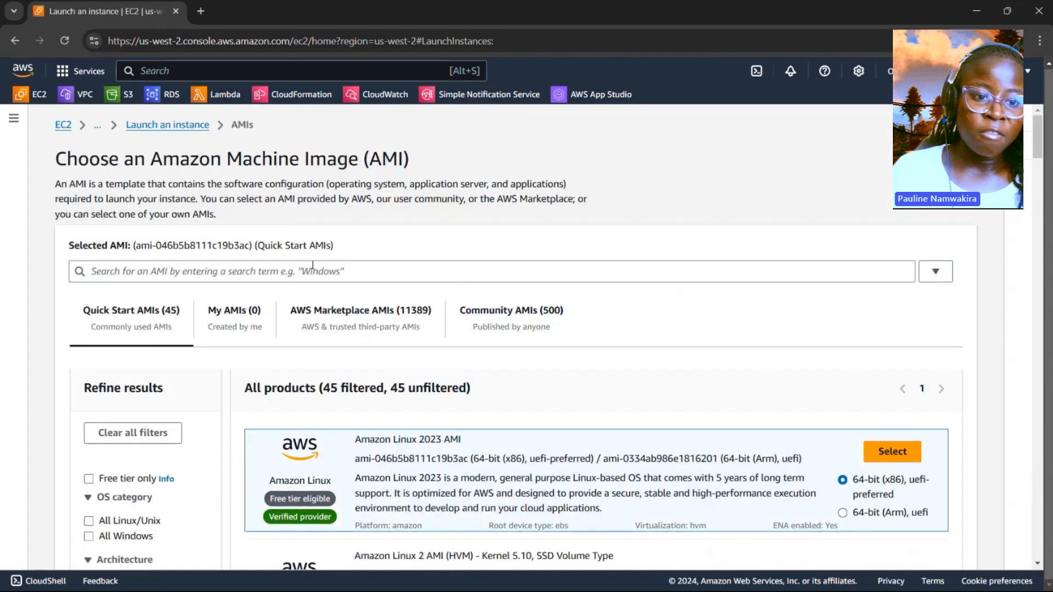
{"action": "left_click", "coordinate": [237, 318]}
{"action": "scroll", "coordinate": [236, 327], "scroll_direction": "down", "scroll_amount": 1}
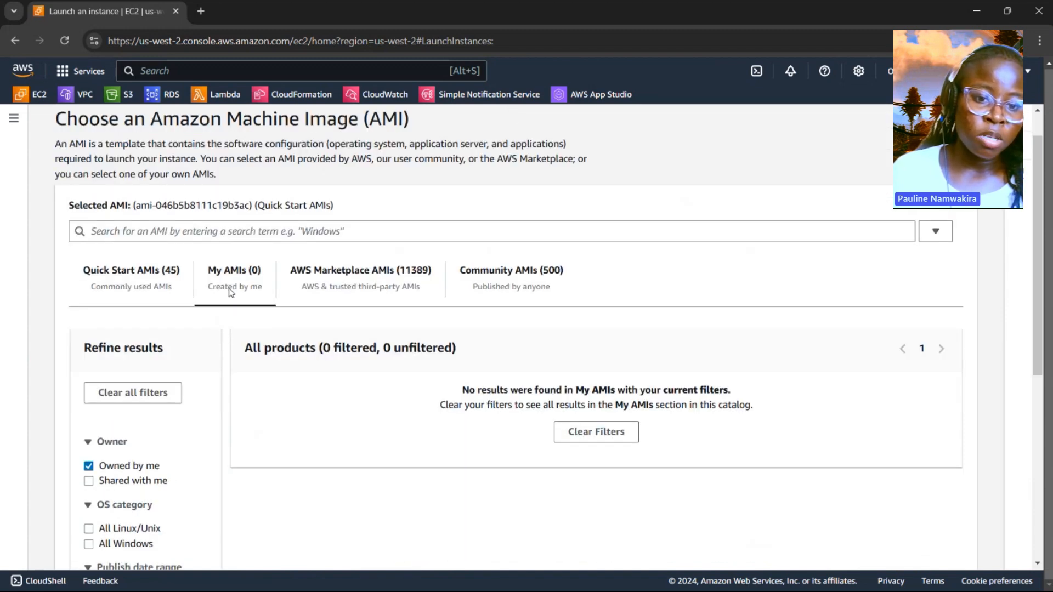
- Browse the AWS Marketplace AMIs and the Community AMIs with their available filters
{"action": "left_click", "coordinate": [377, 281]}
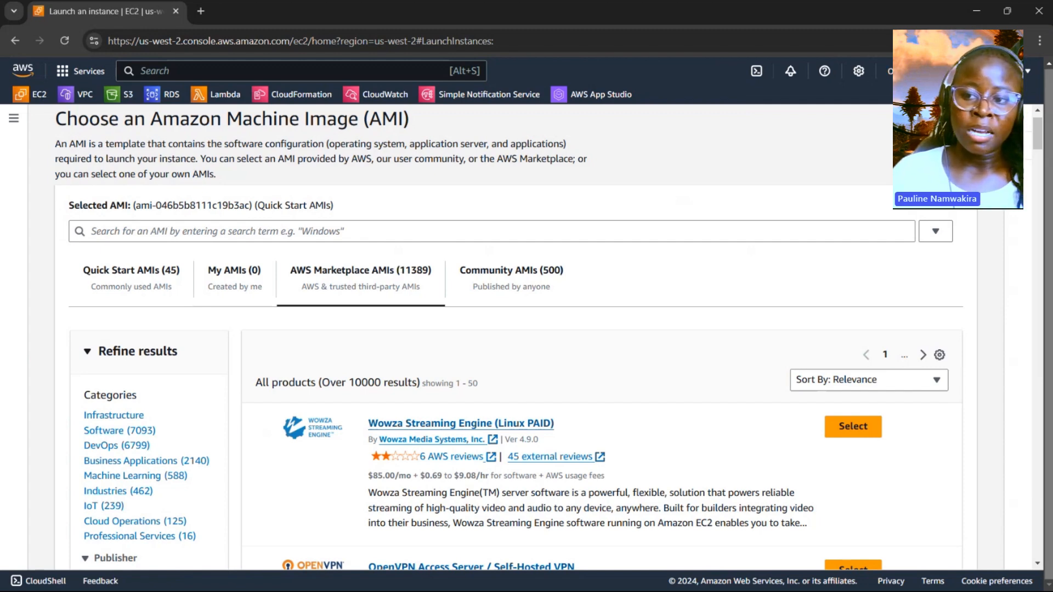
{"action": "left_click_drag", "start_coordinate": [1038, 131], "coordinate": [1042, 173]}
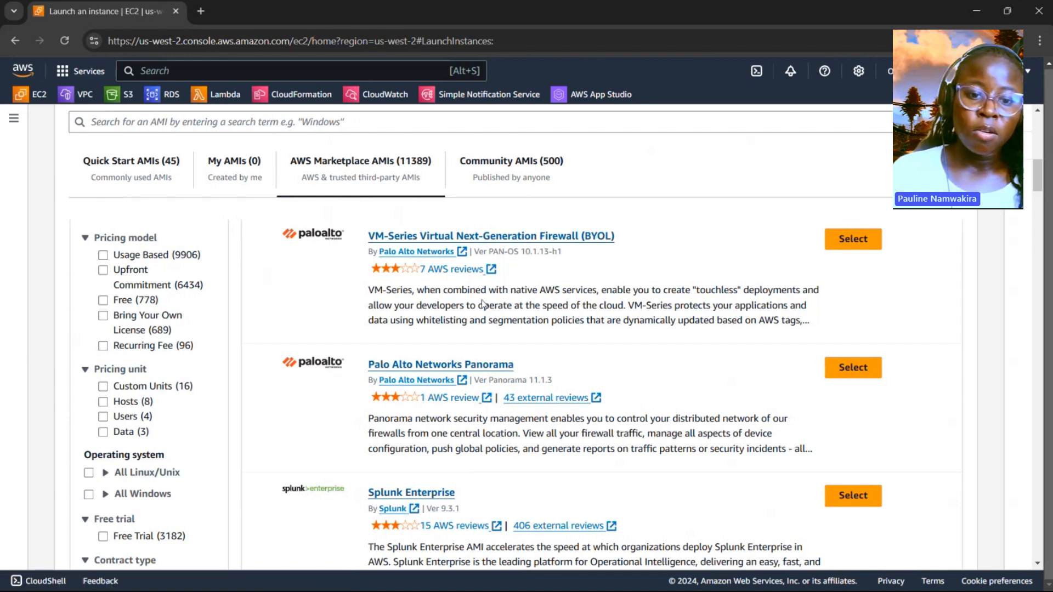
{"action": "scroll", "coordinate": [482, 342], "scroll_direction": "down", "scroll_amount": 2}
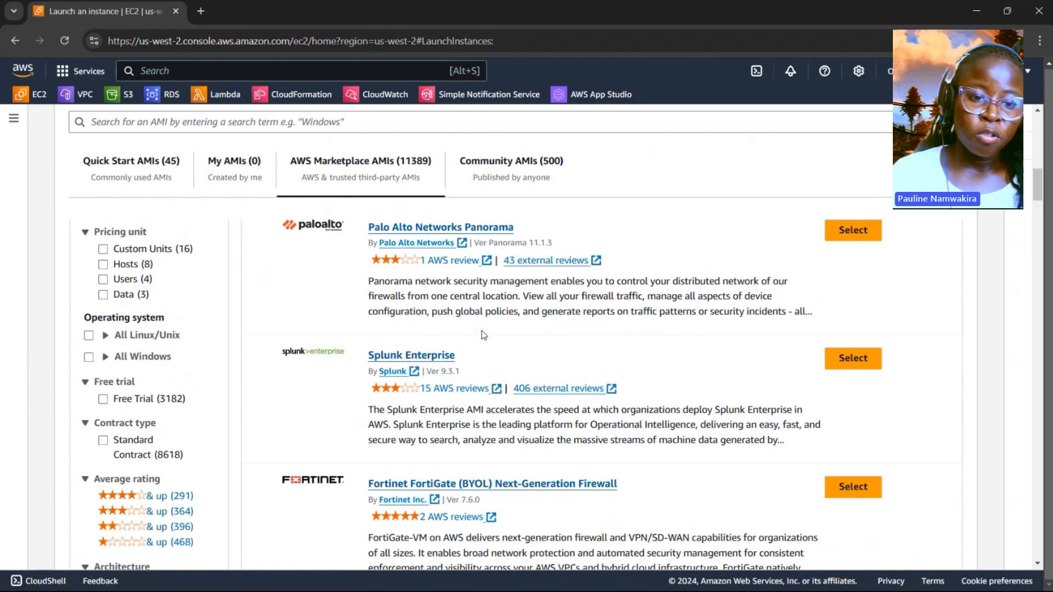
{"action": "scroll", "coordinate": [484, 330], "scroll_direction": "down", "scroll_amount": 4}
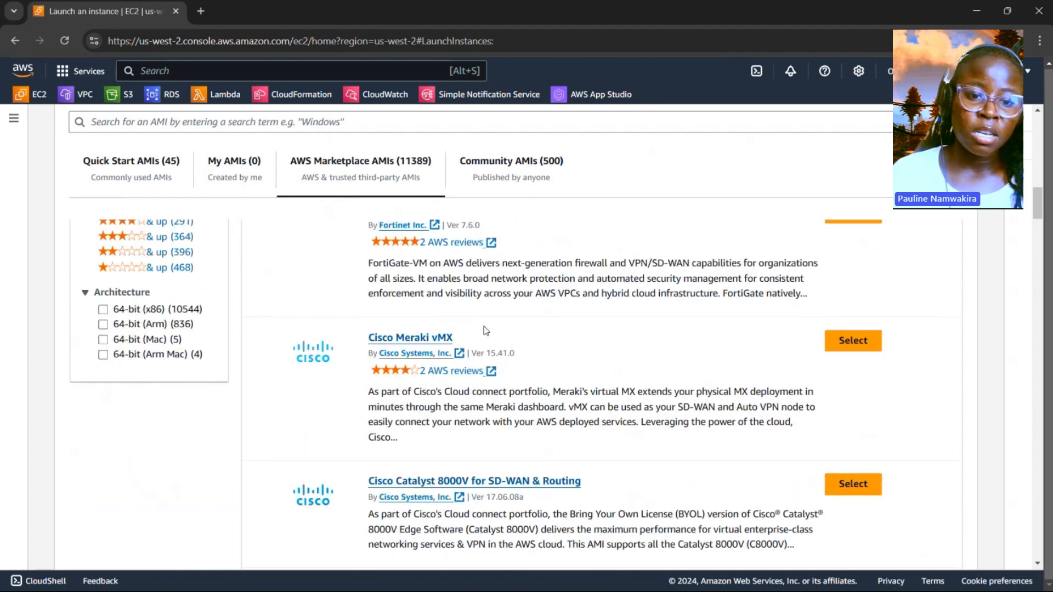
{"action": "scroll", "coordinate": [490, 323], "scroll_direction": "up", "scroll_amount": 1}
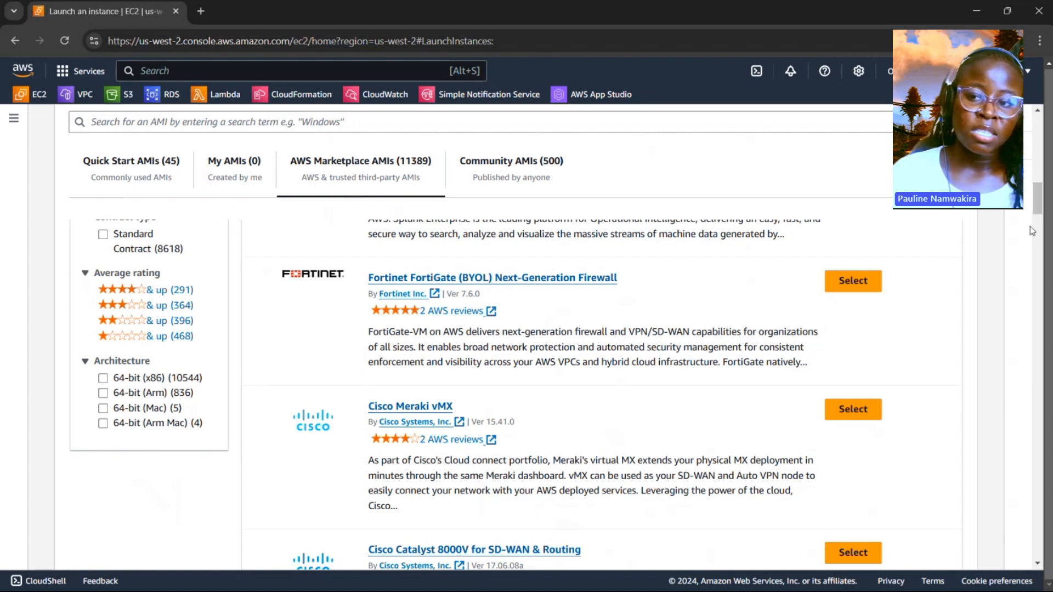
{"action": "left_click_drag", "start_coordinate": [1040, 208], "coordinate": [1038, 221]}
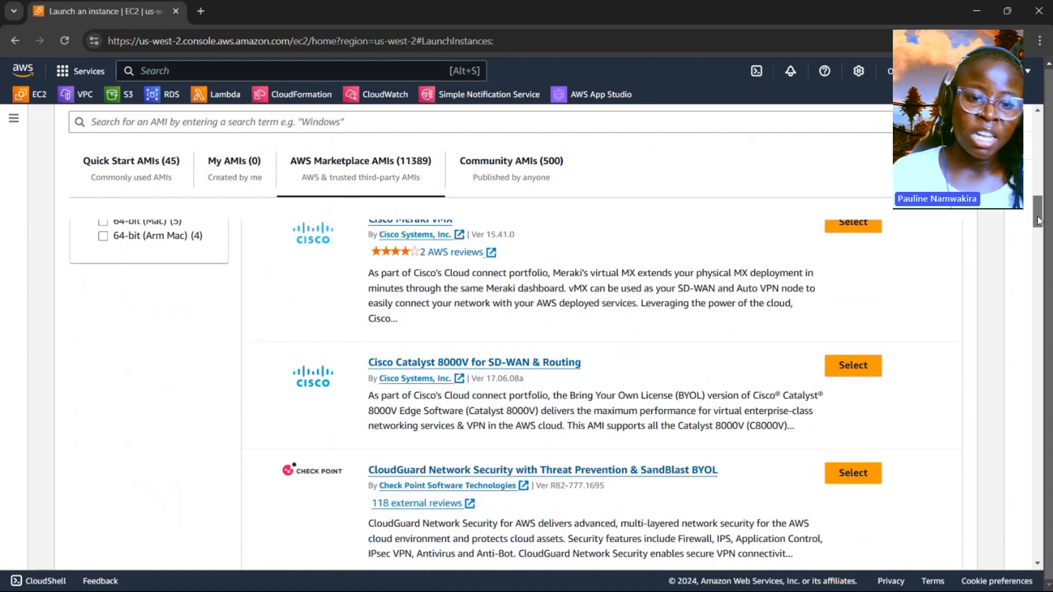
{"action": "scroll", "coordinate": [1038, 221], "scroll_direction": "up", "scroll_amount": 1}
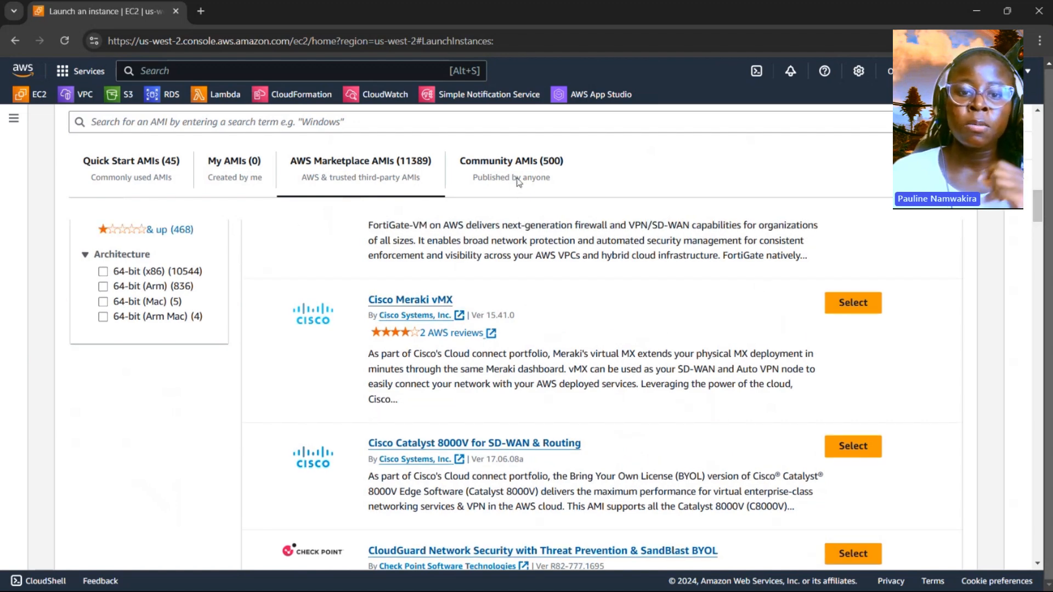
{"action": "left_click", "coordinate": [500, 181]}
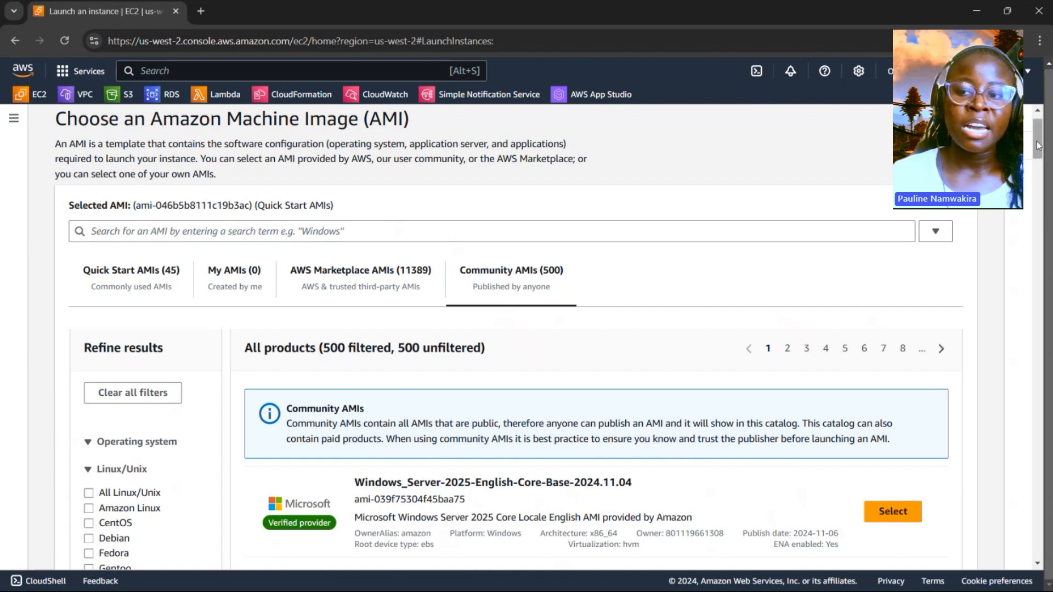
{"action": "left_click_drag", "start_coordinate": [1038, 146], "coordinate": [1038, 157]}
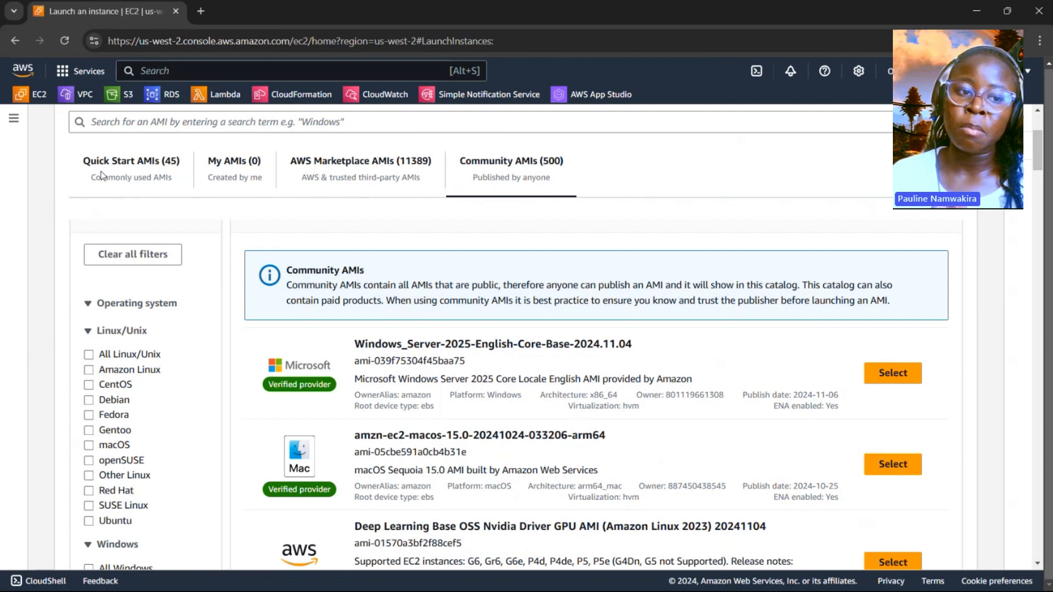
- Choose the 64-bit (x86) Amazon Linux 2023 AMI from the Quick Start AMIs for the instance
{"action": "left_click", "coordinate": [135, 167]}
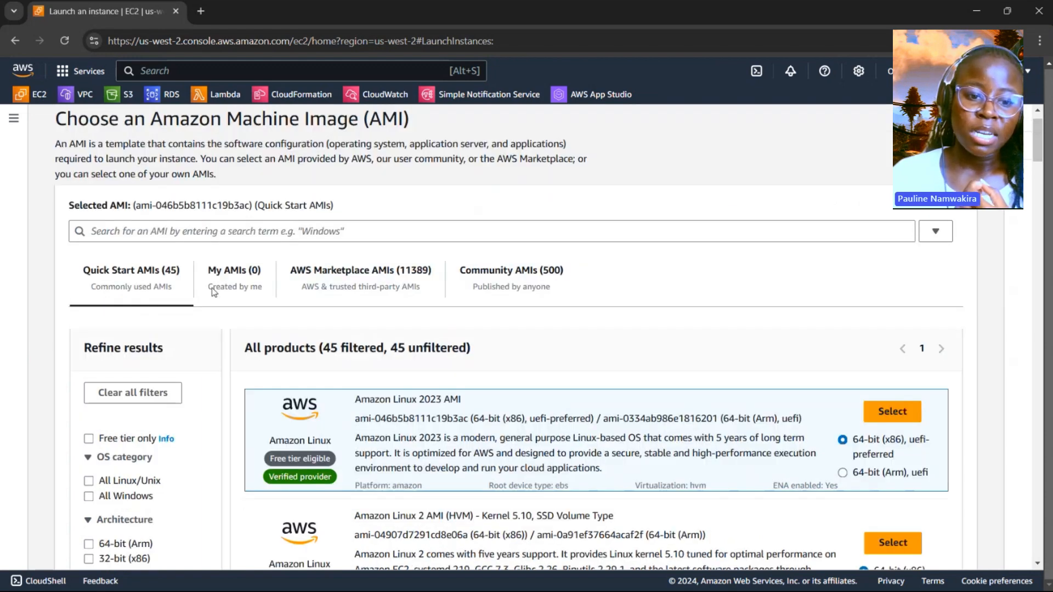
{"action": "scroll", "coordinate": [824, 361], "scroll_direction": "down", "scroll_amount": 2}
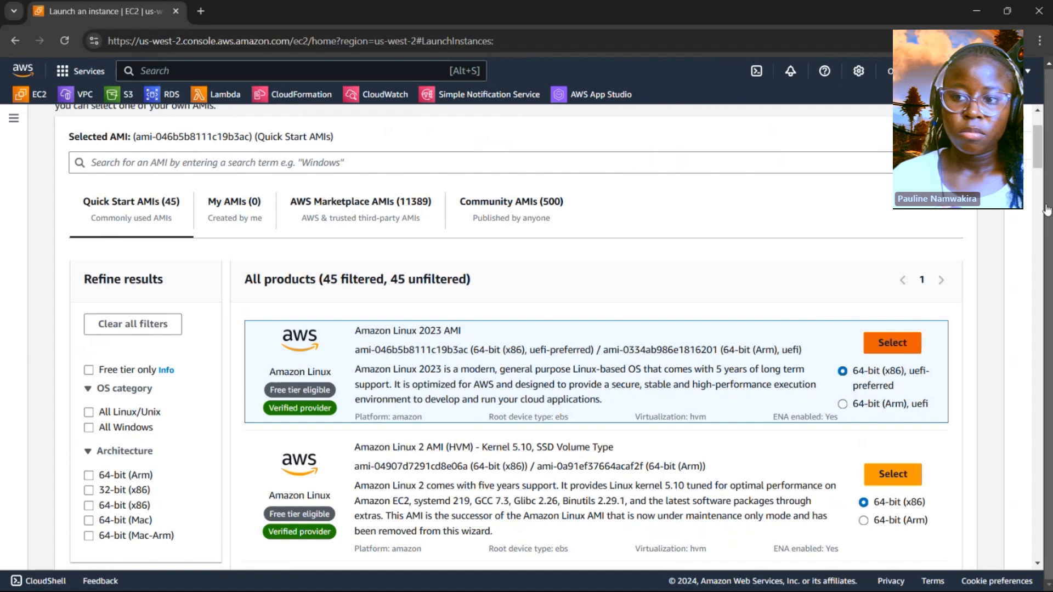
{"action": "left_click", "coordinate": [885, 346]}
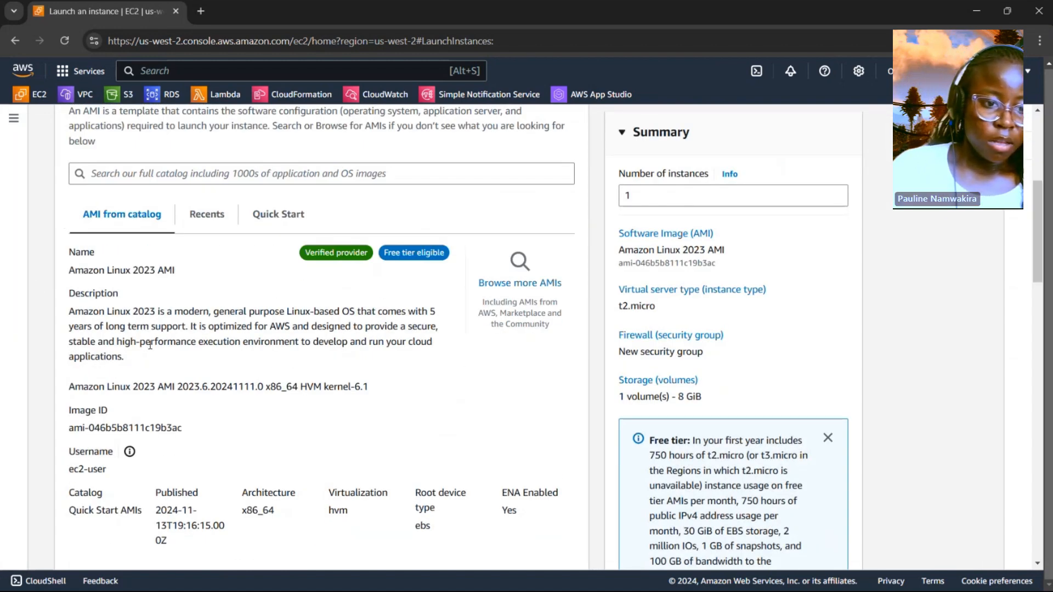
- Review the chosen AMI's details and highlight the description's statement about long term support
{"action": "scroll", "coordinate": [172, 317], "scroll_direction": "down", "scroll_amount": 2}
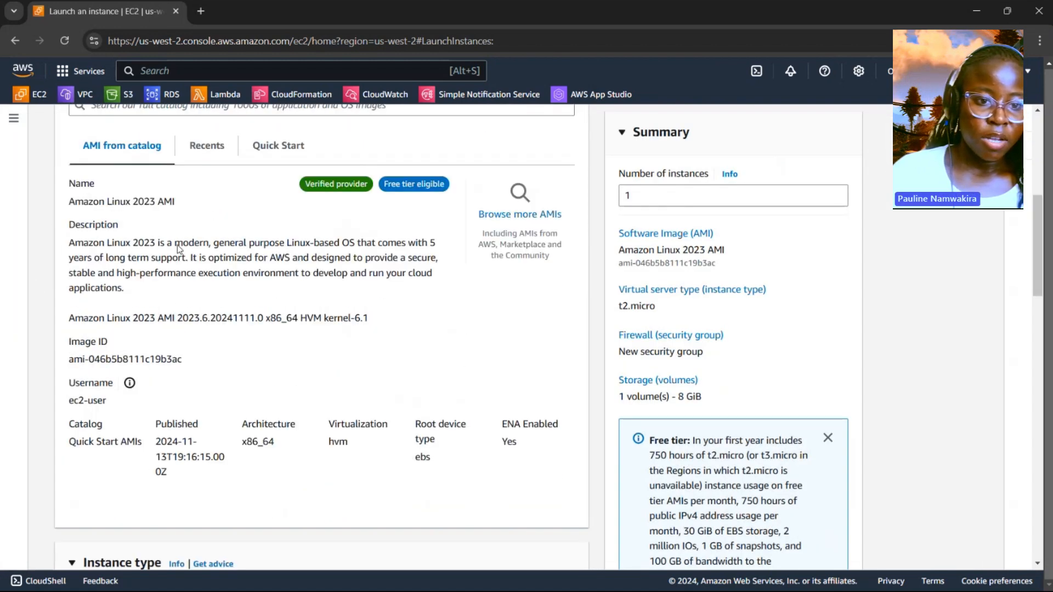
{"action": "left_click_drag", "start_coordinate": [341, 243], "coordinate": [194, 260]}
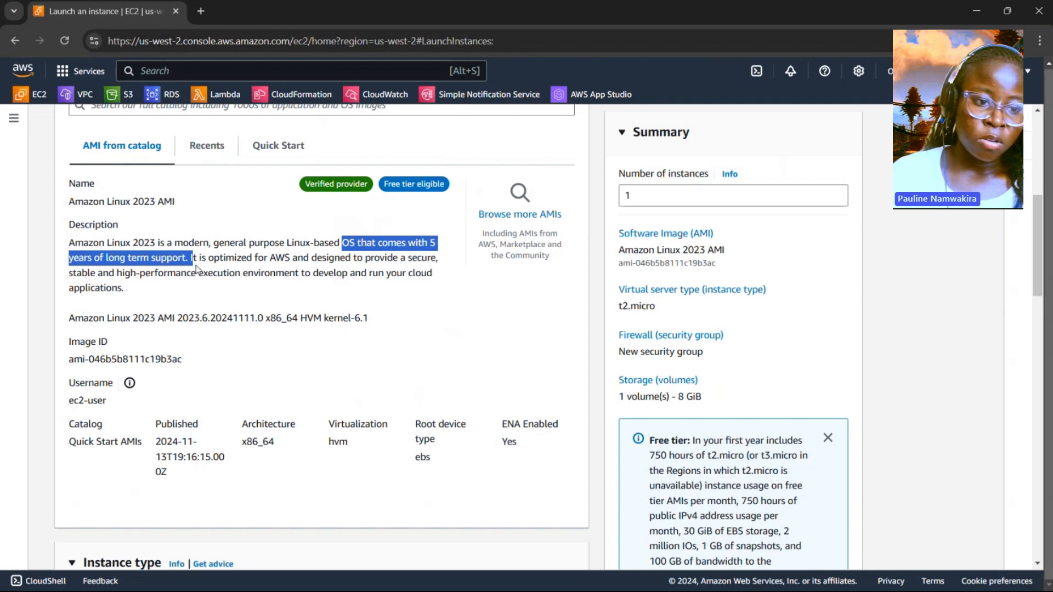
{"action": "scroll", "coordinate": [236, 331], "scroll_direction": "down", "scroll_amount": 2}
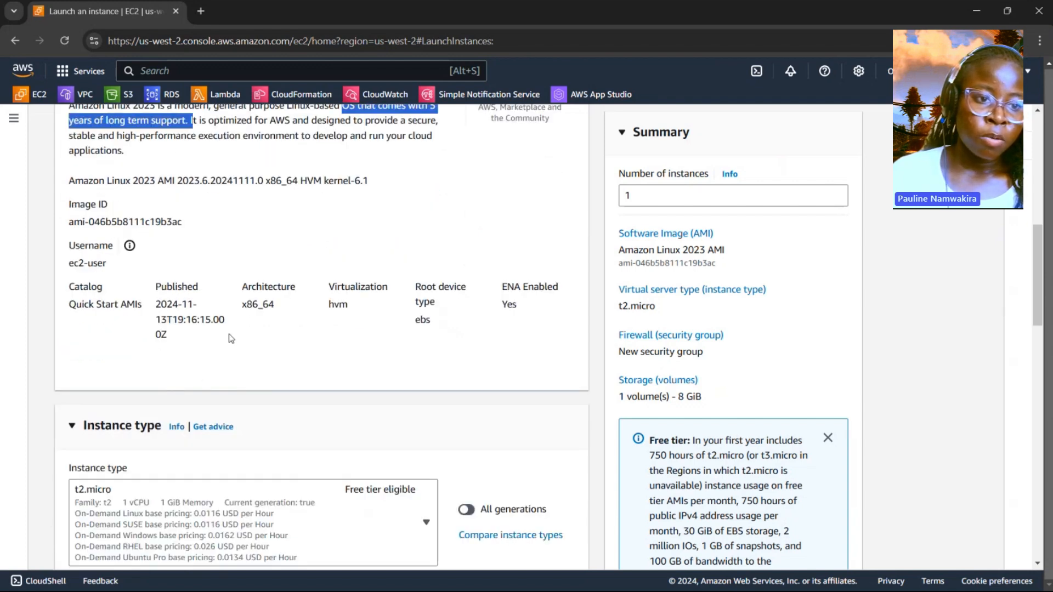
- Compare the available instance types from t2.nano to t2.xlarge, then close the list with t2.micro kept
{"action": "scroll", "coordinate": [230, 332], "scroll_direction": "down", "scroll_amount": 2}
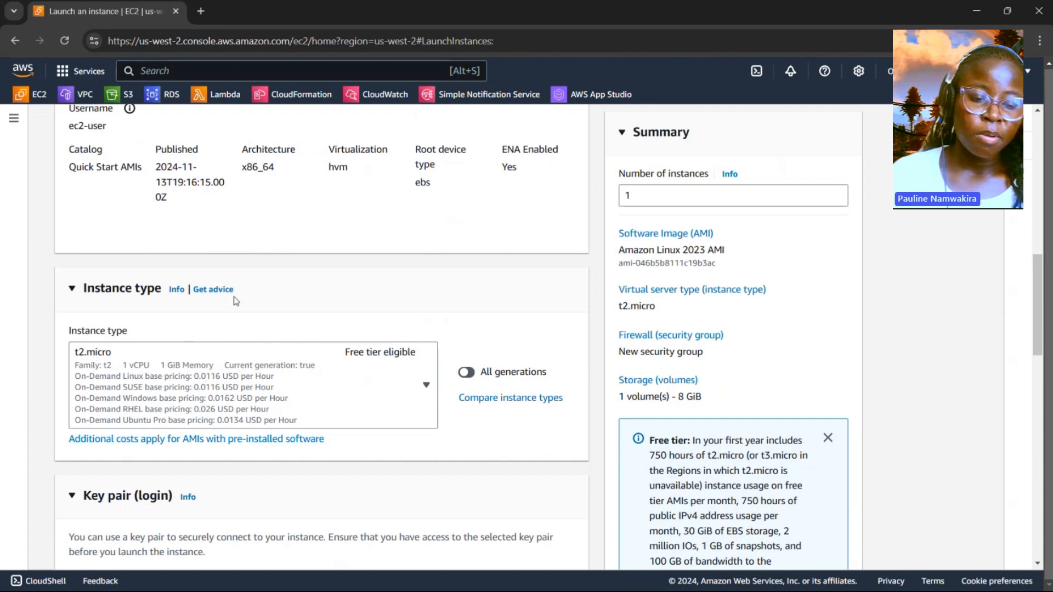
{"action": "scroll", "coordinate": [236, 301], "scroll_direction": "down", "scroll_amount": 2}
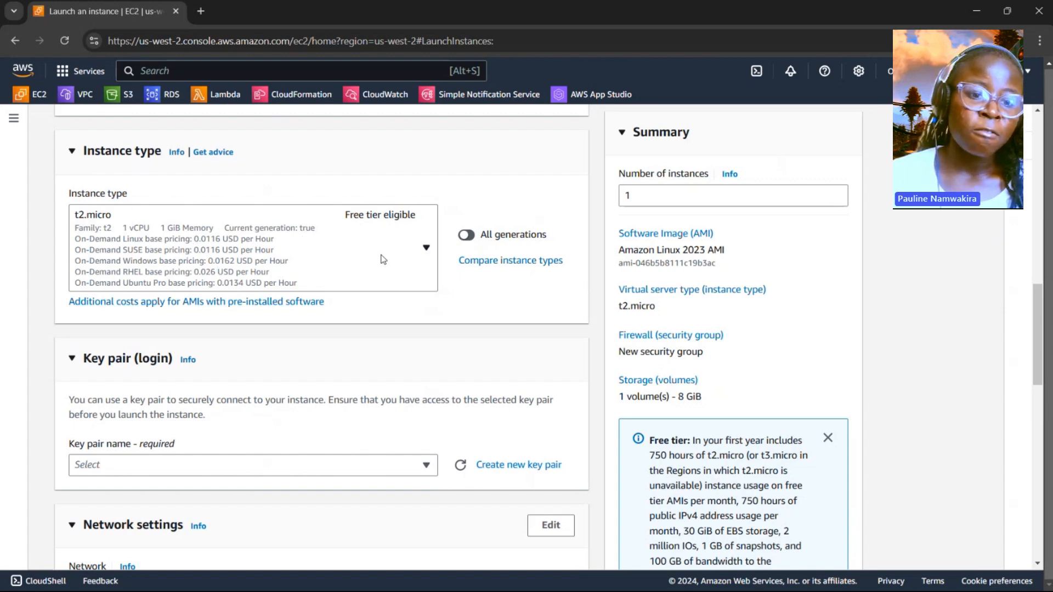
{"action": "left_click", "coordinate": [425, 249]}
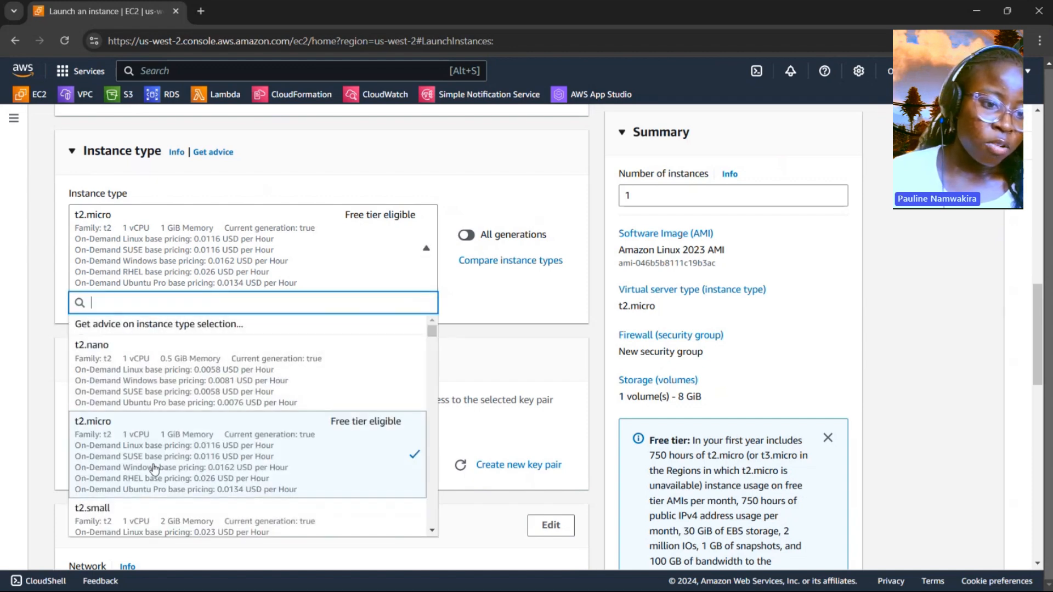
{"action": "scroll", "coordinate": [152, 450], "scroll_direction": "down", "scroll_amount": 5}
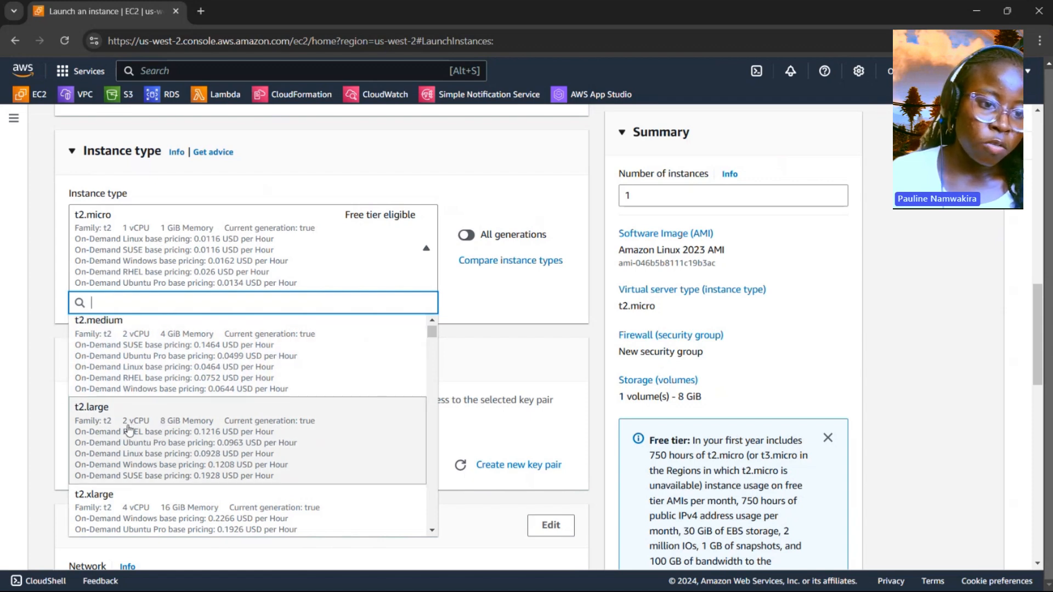
{"action": "left_click", "coordinate": [279, 241]}
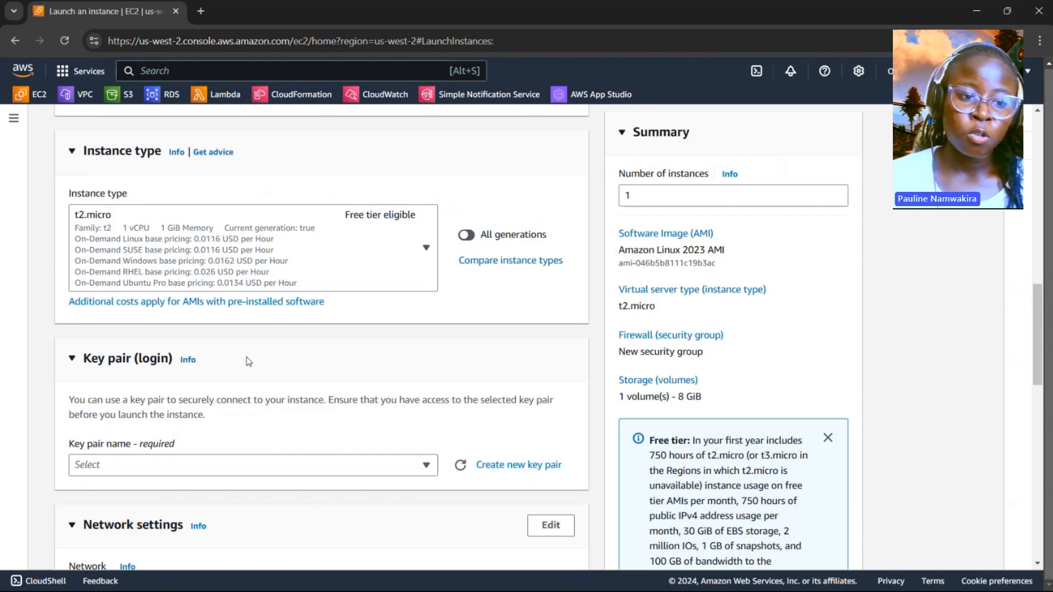
- Read the key pair login guidance and highlight the advice on having access to the selected key pair
{"action": "scroll", "coordinate": [244, 368], "scroll_direction": "down", "scroll_amount": 1}
{"action": "scroll", "coordinate": [228, 376], "scroll_direction": "down", "scroll_amount": 1}
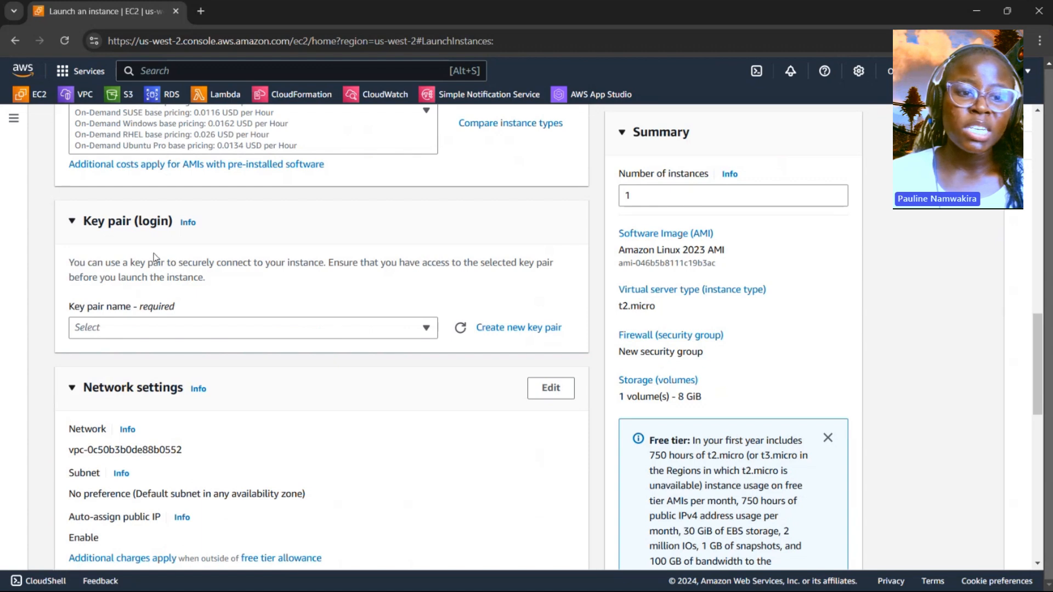
{"action": "left_click_drag", "start_coordinate": [249, 263], "coordinate": [346, 282]}
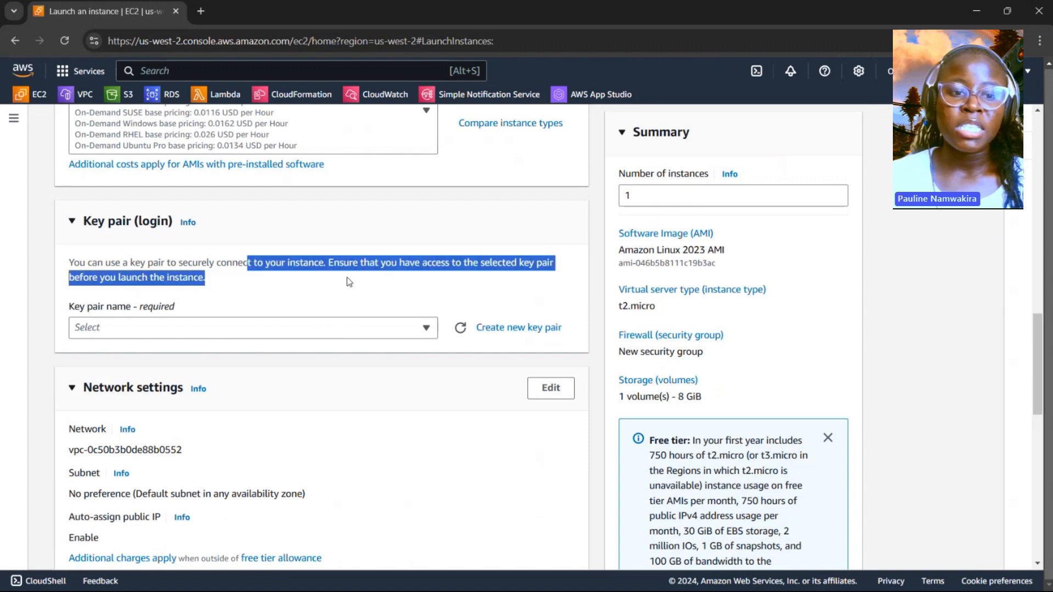
- Start creating a new key pair for the instance and name it pj-demo
{"action": "left_click", "coordinate": [329, 289]}
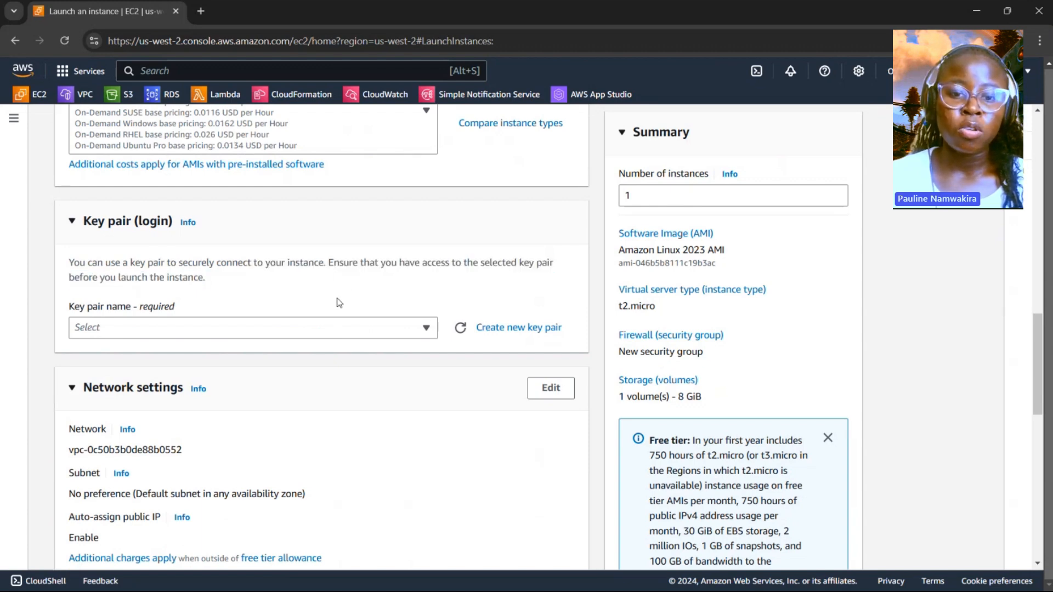
{"action": "left_click", "coordinate": [355, 333]}
{"action": "left_click", "coordinate": [354, 332]}
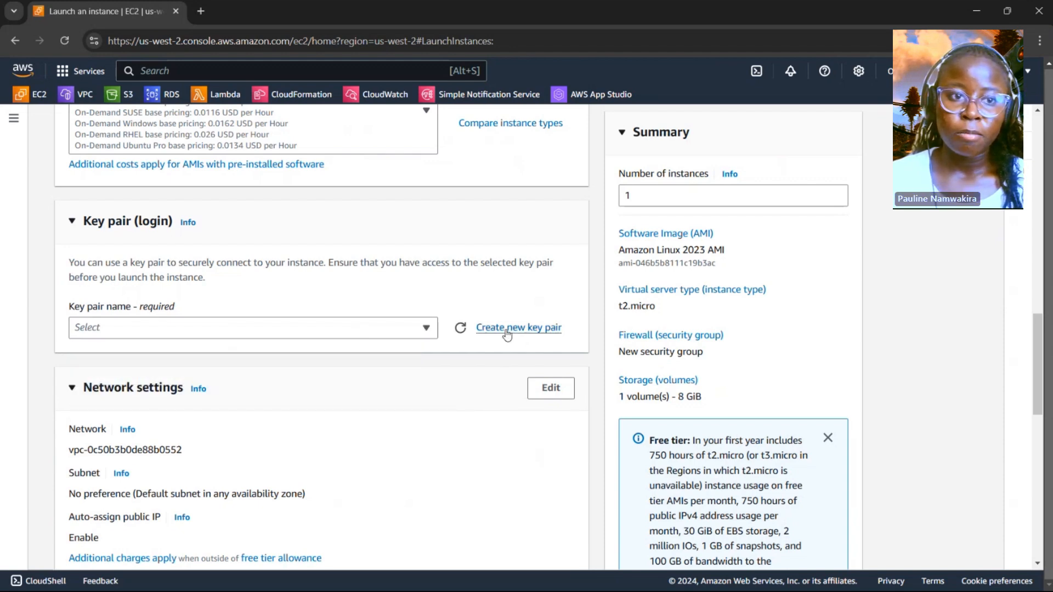
{"action": "left_click", "coordinate": [507, 330]}
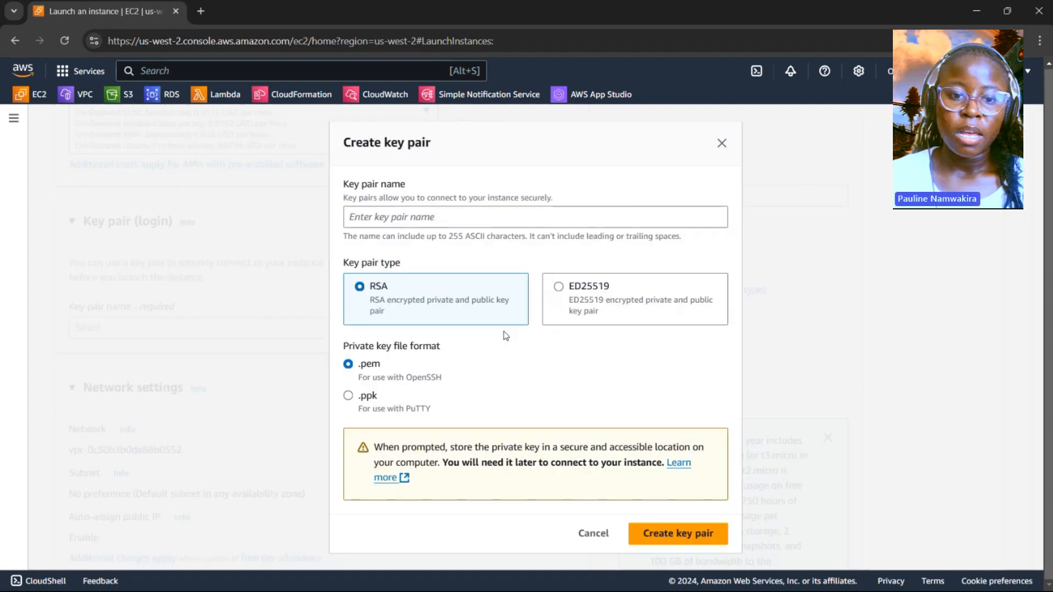
{"action": "left_click", "coordinate": [410, 219]}
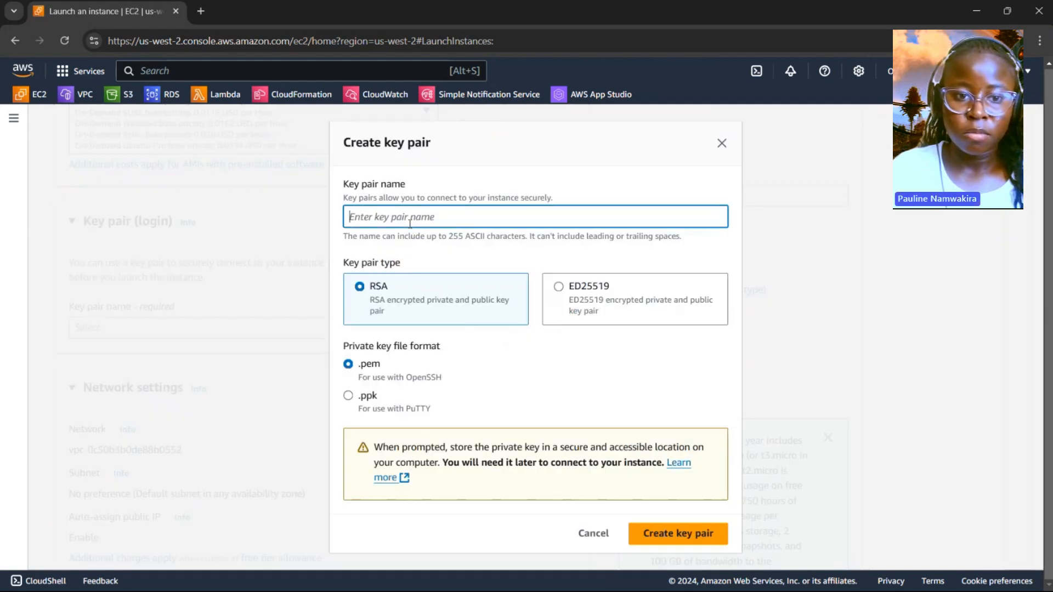
{"action": "type", "text": "pj"}
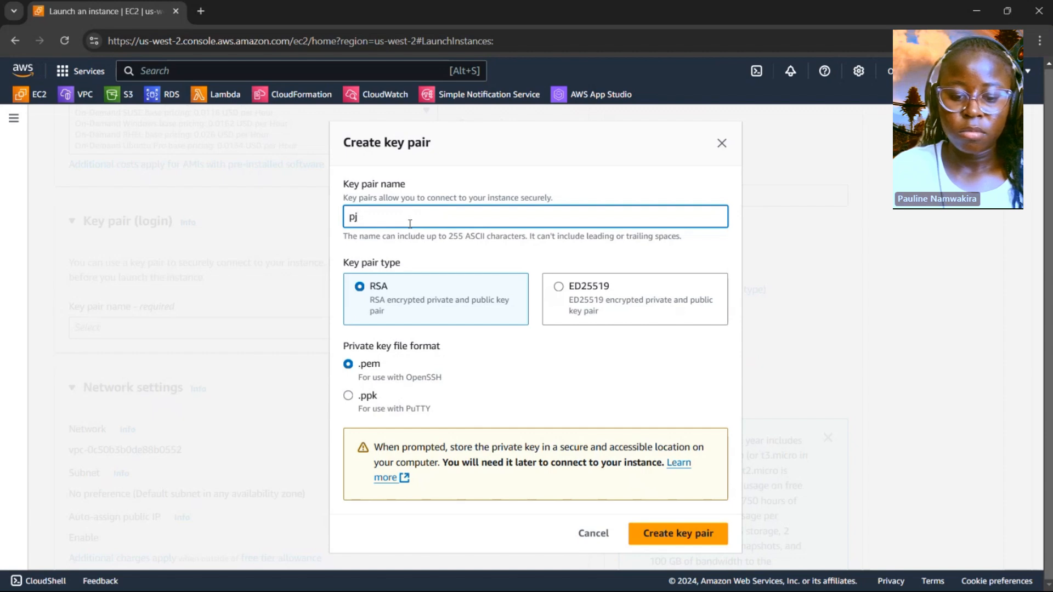
{"action": "type", "text": "-deomo"}
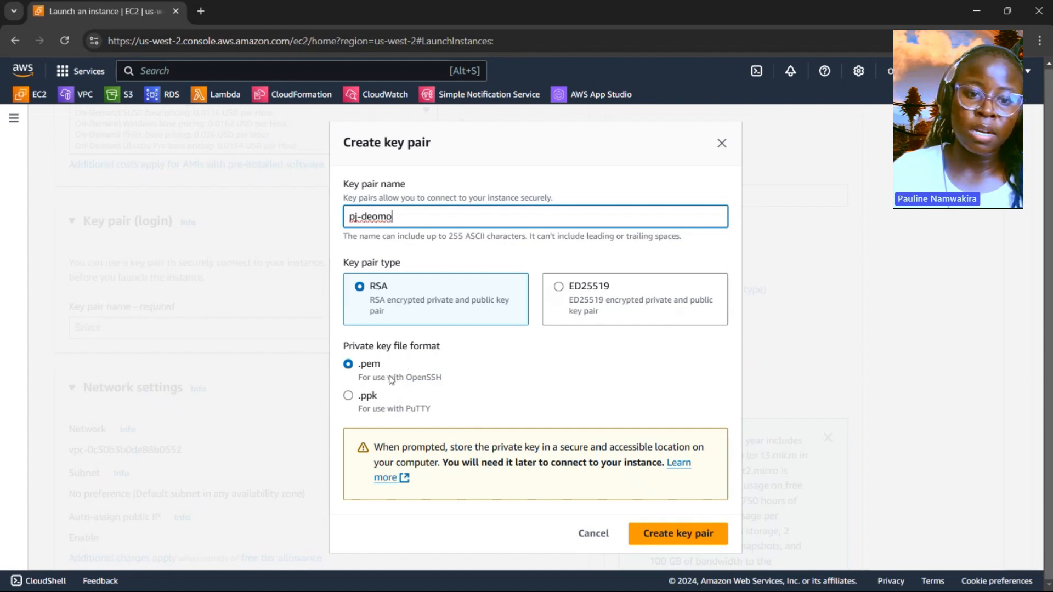
{"action": "key", "text": "BackSpace"}
{"action": "key", "text": "BackSpace"}
{"action": "key", "text": "BackSpace"}
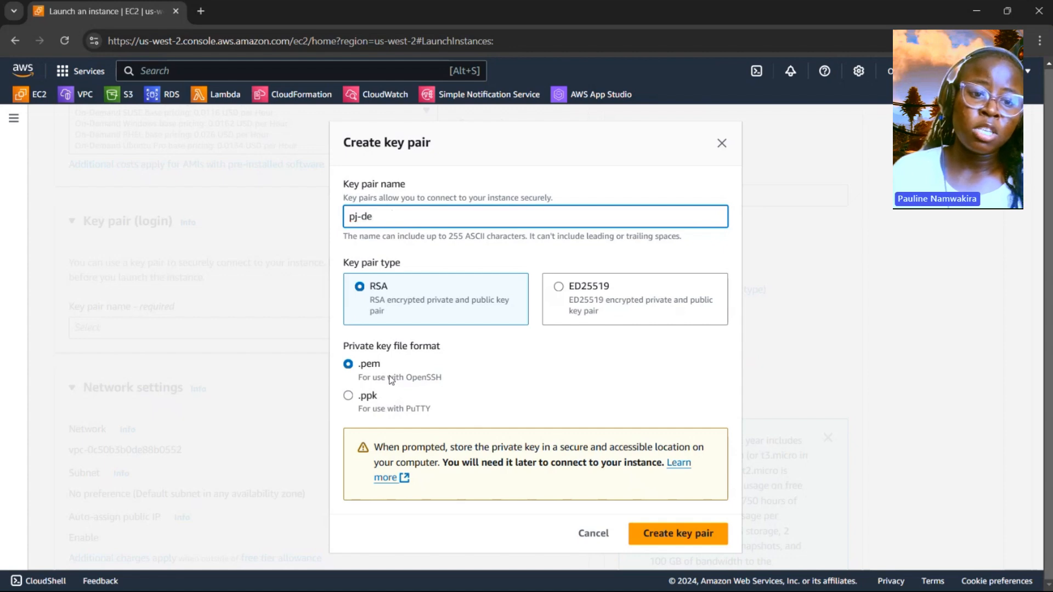
{"action": "type", "text": "mo"}
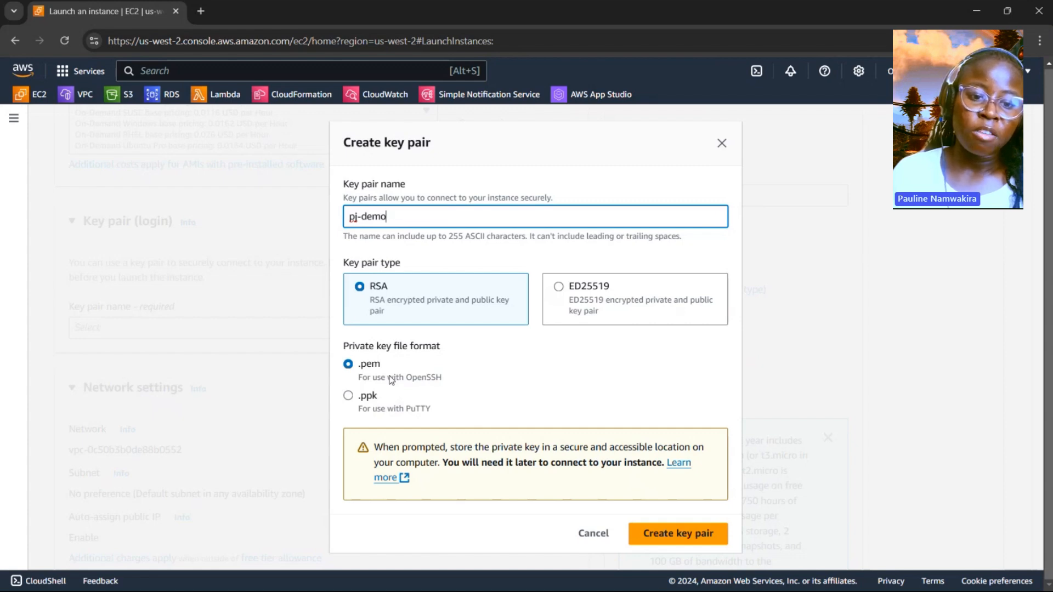
- Set the private key file format to .ppk for PuTTY and create the RSA key pair
{"action": "left_click", "coordinate": [361, 408]}
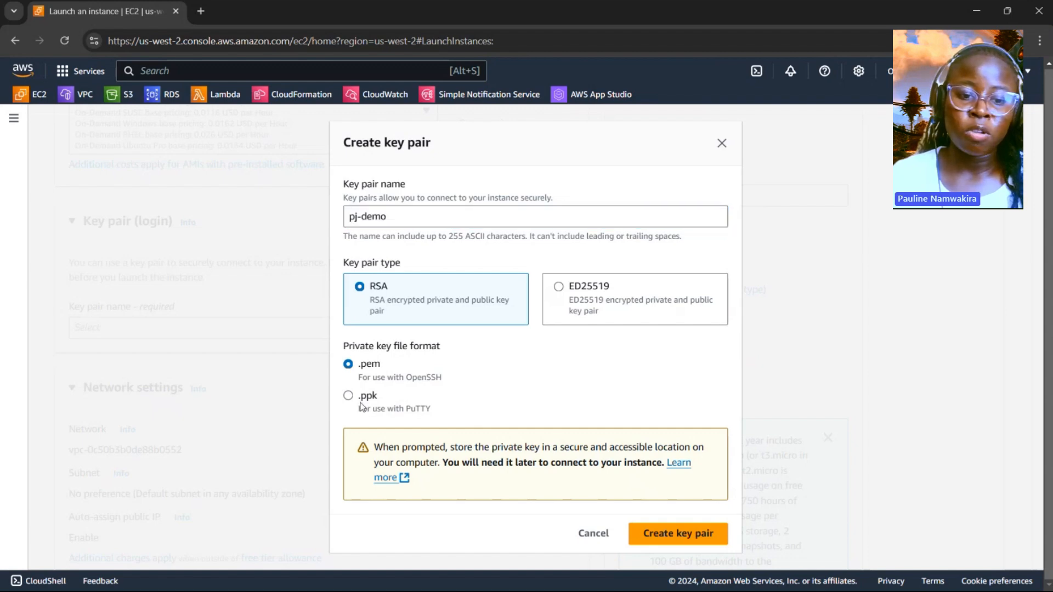
{"action": "left_click", "coordinate": [352, 406]}
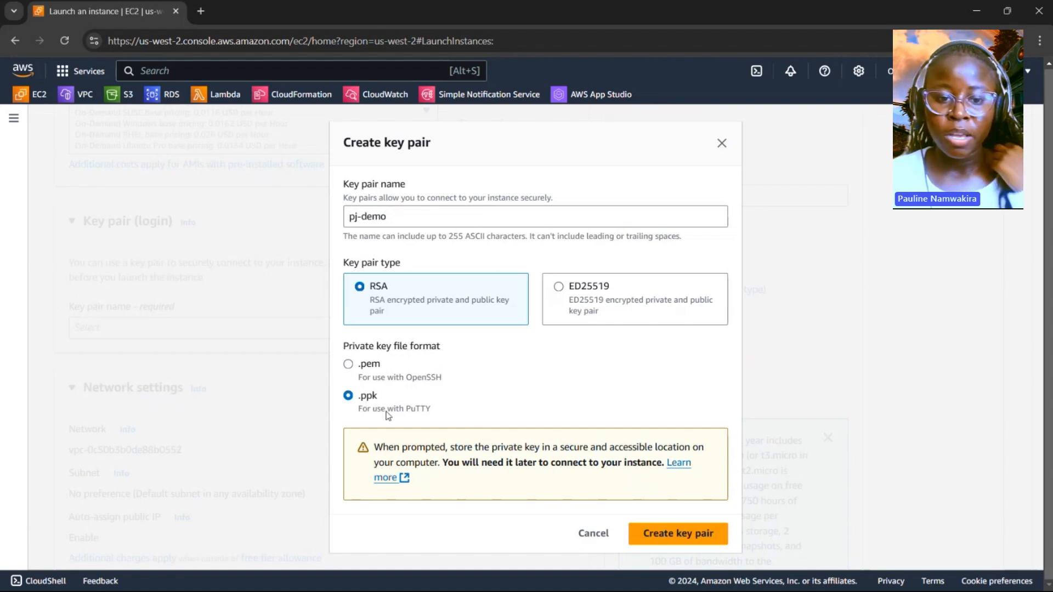
{"action": "left_click", "coordinate": [653, 540]}
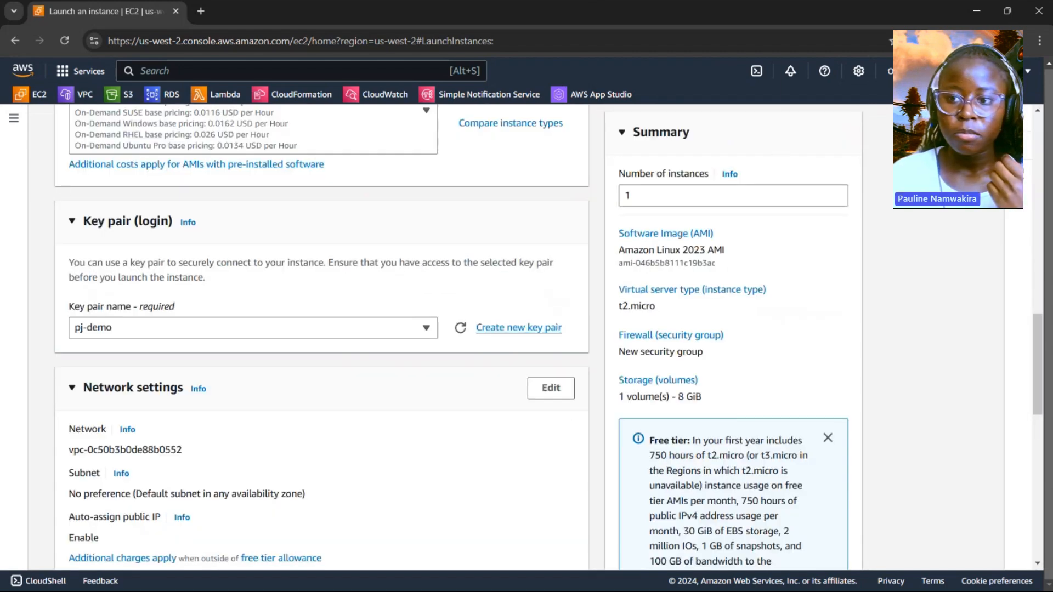
- Open the instance's network settings for editing and check which VPCs are available
{"action": "scroll", "coordinate": [316, 257], "scroll_direction": "down", "scroll_amount": 1}
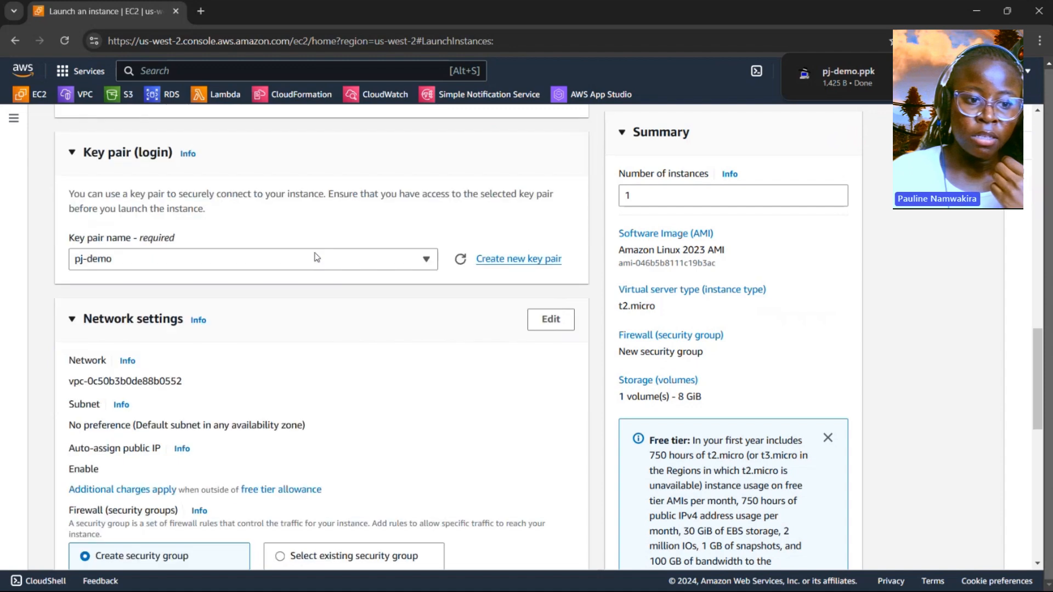
{"action": "scroll", "coordinate": [328, 312], "scroll_direction": "down", "scroll_amount": 1}
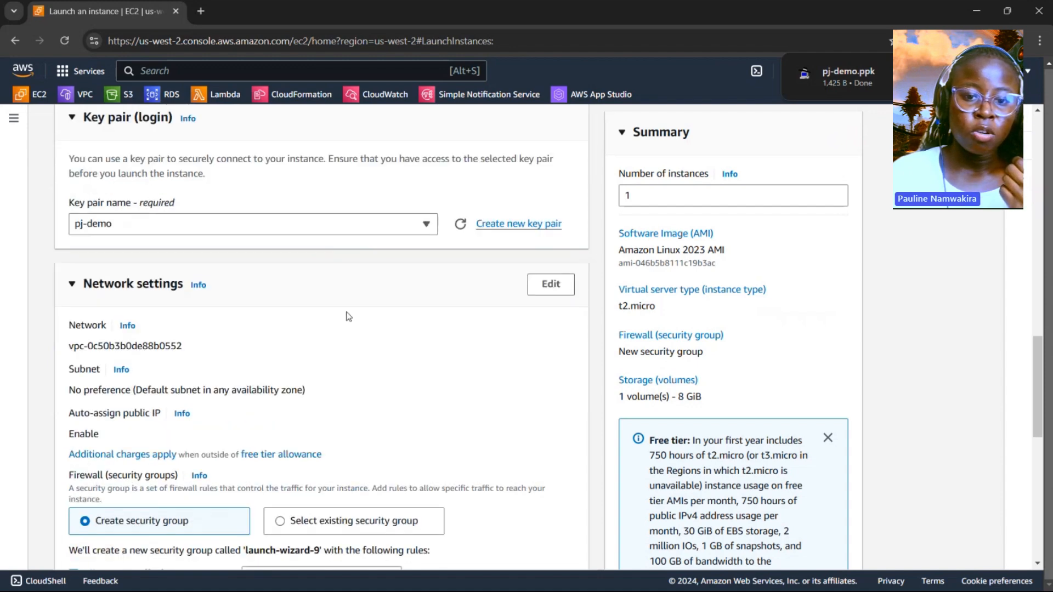
{"action": "left_click", "coordinate": [551, 250]}
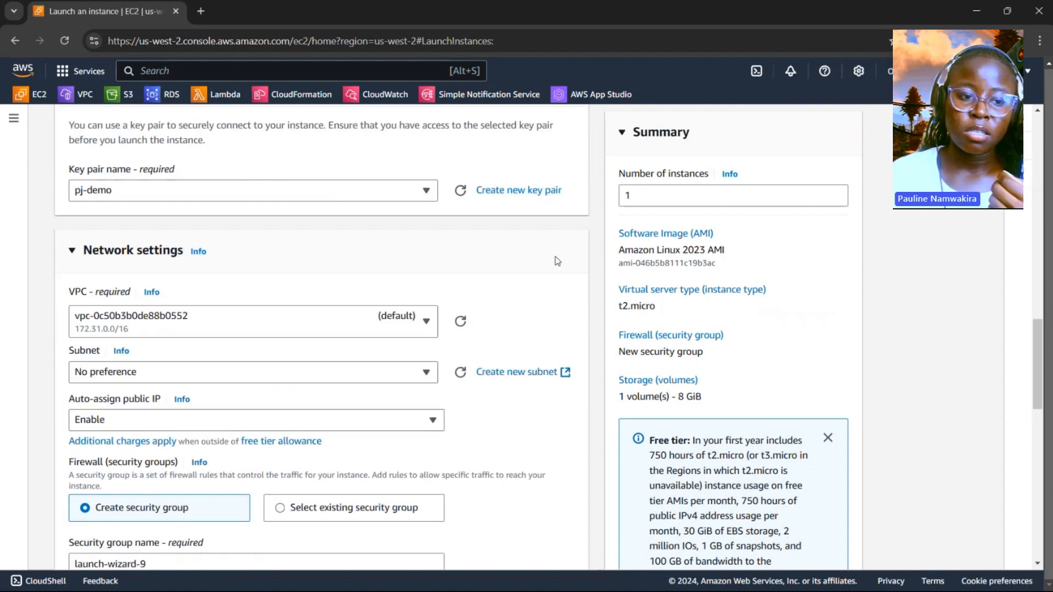
{"action": "left_click", "coordinate": [379, 317]}
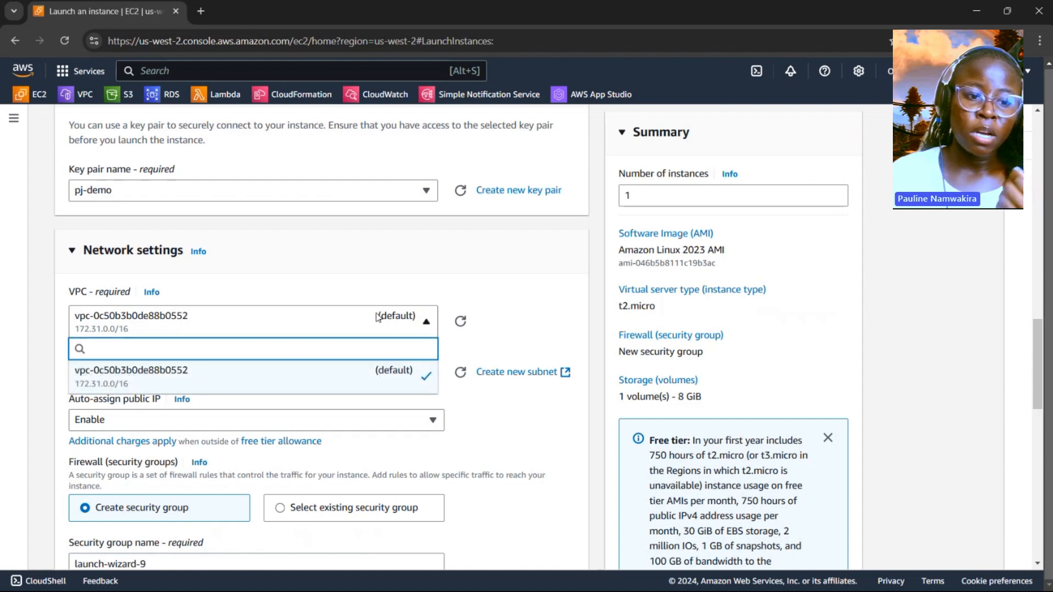
{"action": "left_click", "coordinate": [378, 317]}
- Keep the default VPC and select subnet-010f147f72bf20be8 in availability zone us-west-2a
{"action": "scroll", "coordinate": [377, 318], "scroll_direction": "down", "scroll_amount": 1}
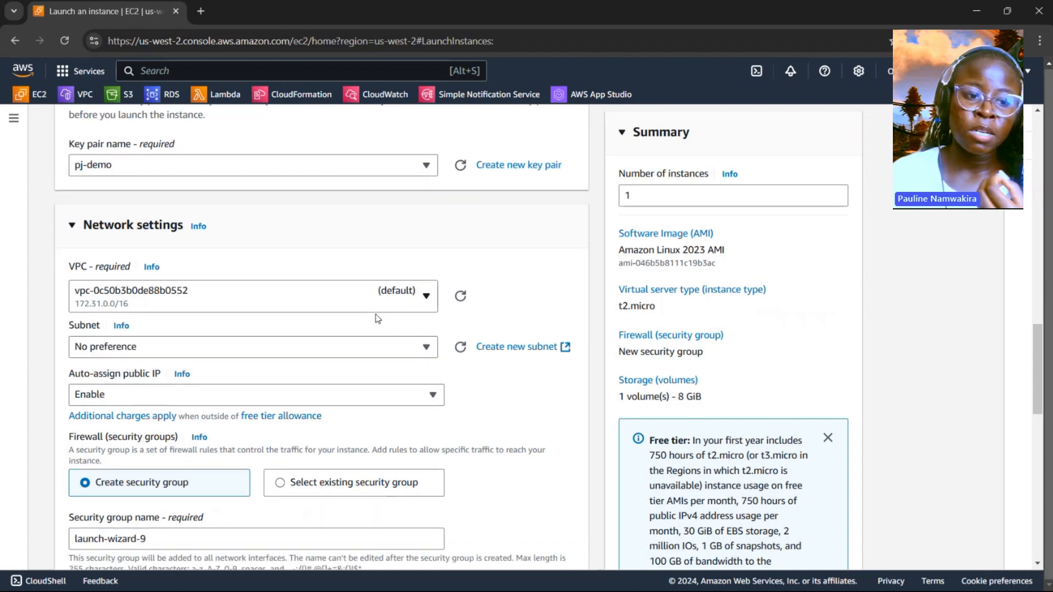
{"action": "scroll", "coordinate": [377, 318], "scroll_direction": "down", "scroll_amount": 1}
{"action": "left_click", "coordinate": [360, 261]}
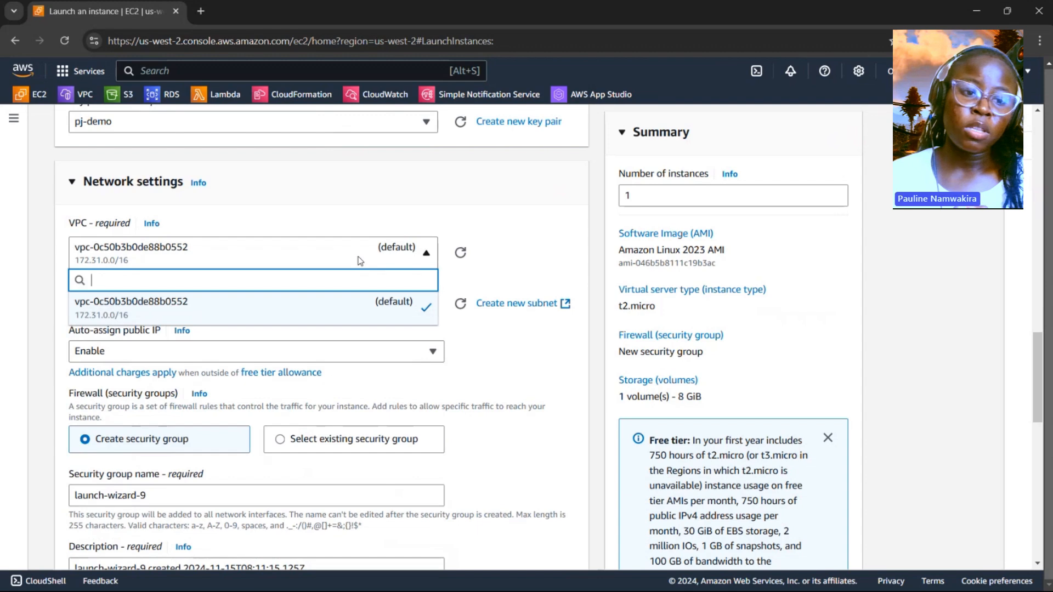
{"action": "left_click", "coordinate": [361, 260]}
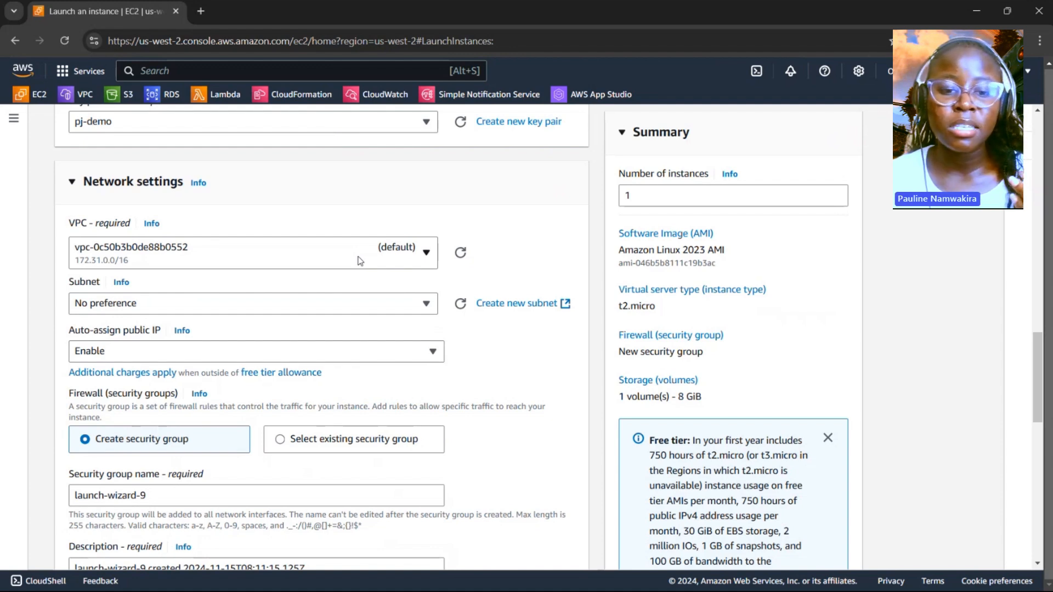
{"action": "left_click", "coordinate": [368, 309]}
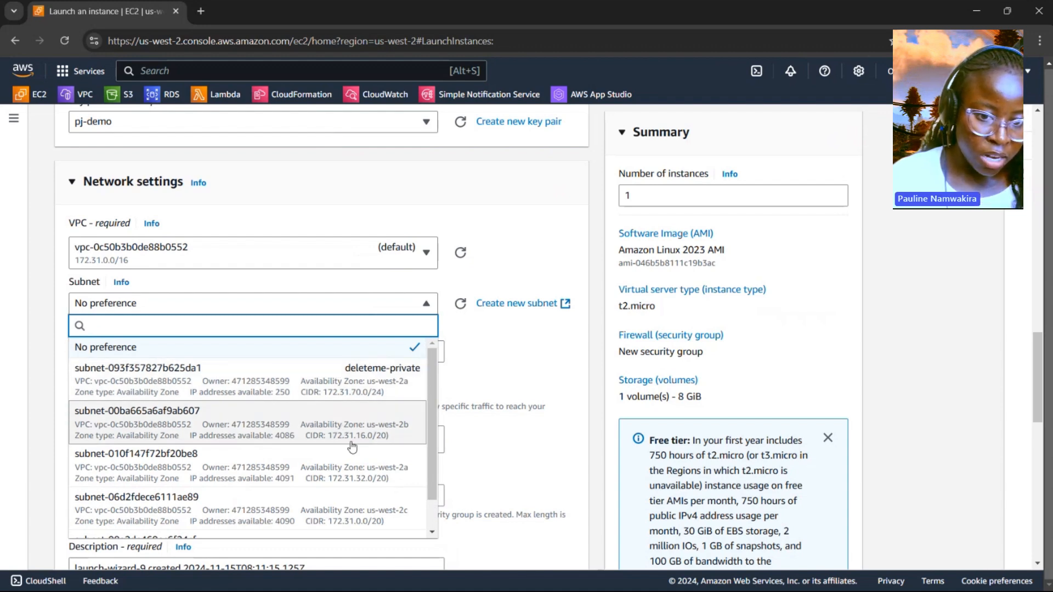
{"action": "left_click", "coordinate": [345, 467]}
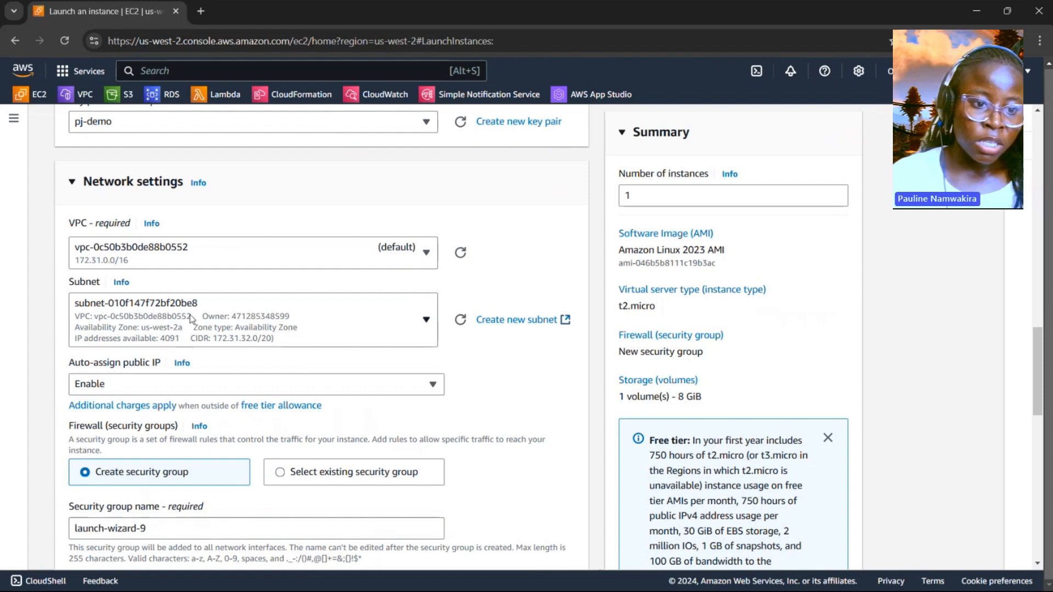
- Name the new security group pj-sg-linuxserver
{"action": "scroll", "coordinate": [195, 318], "scroll_direction": "down", "scroll_amount": 10}
{"action": "scroll", "coordinate": [198, 315], "scroll_direction": "up", "scroll_amount": 20}
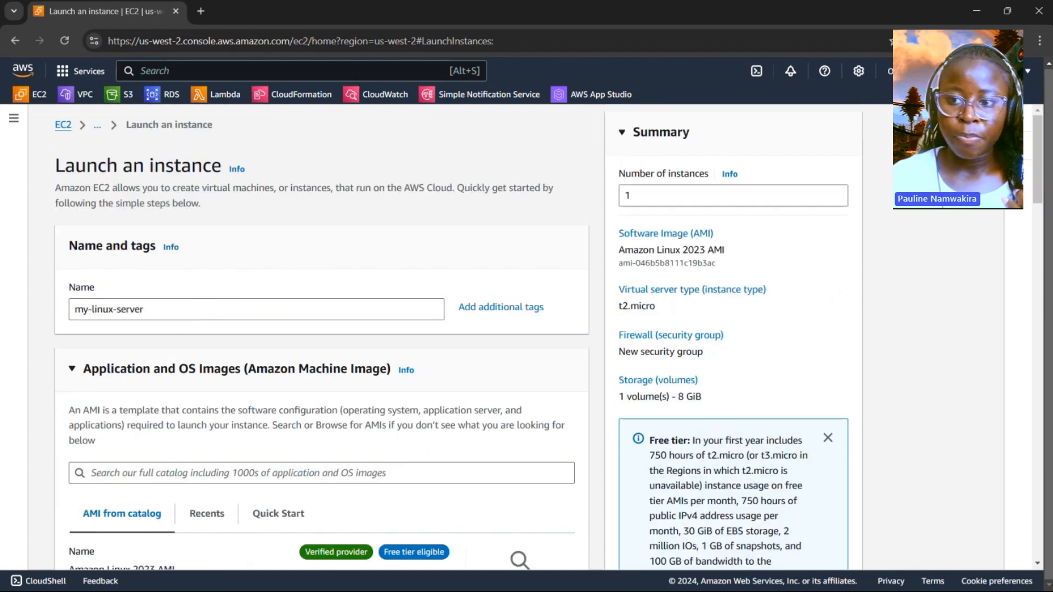
{"action": "scroll", "coordinate": [1037, 230], "scroll_direction": "down", "scroll_amount": 10}
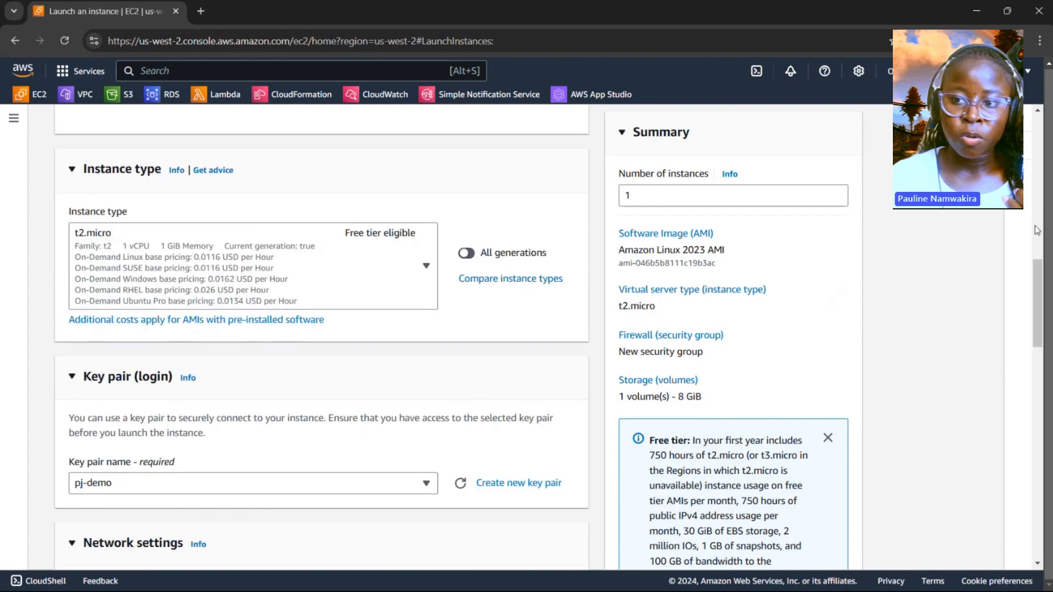
{"action": "left_click_drag", "start_coordinate": [1037, 289], "coordinate": [1030, 379]}
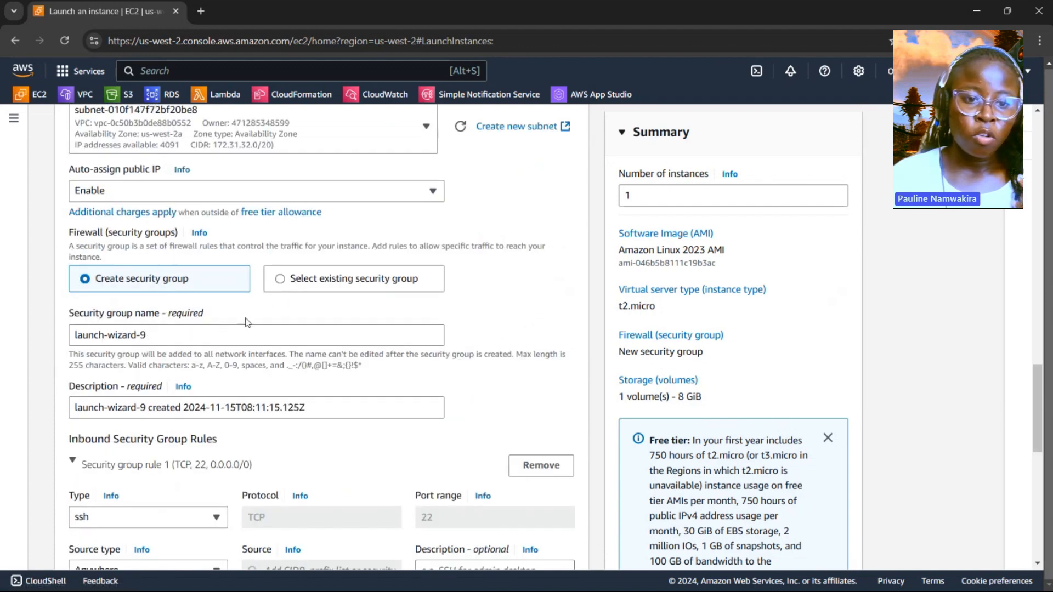
{"action": "left_click_drag", "start_coordinate": [146, 334], "coordinate": [75, 335]}
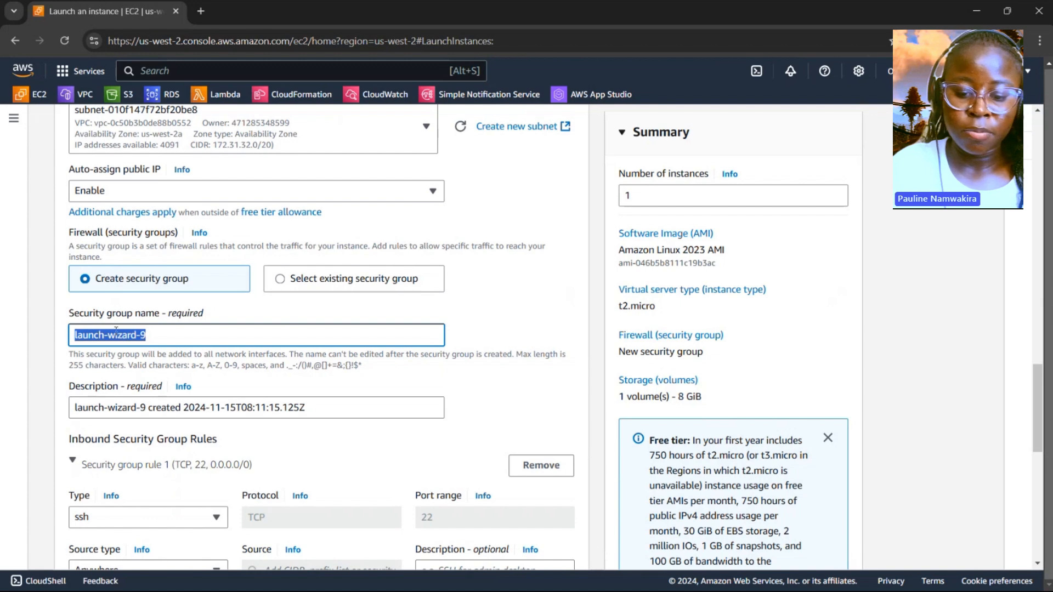
{"action": "type", "text": "pj-"}
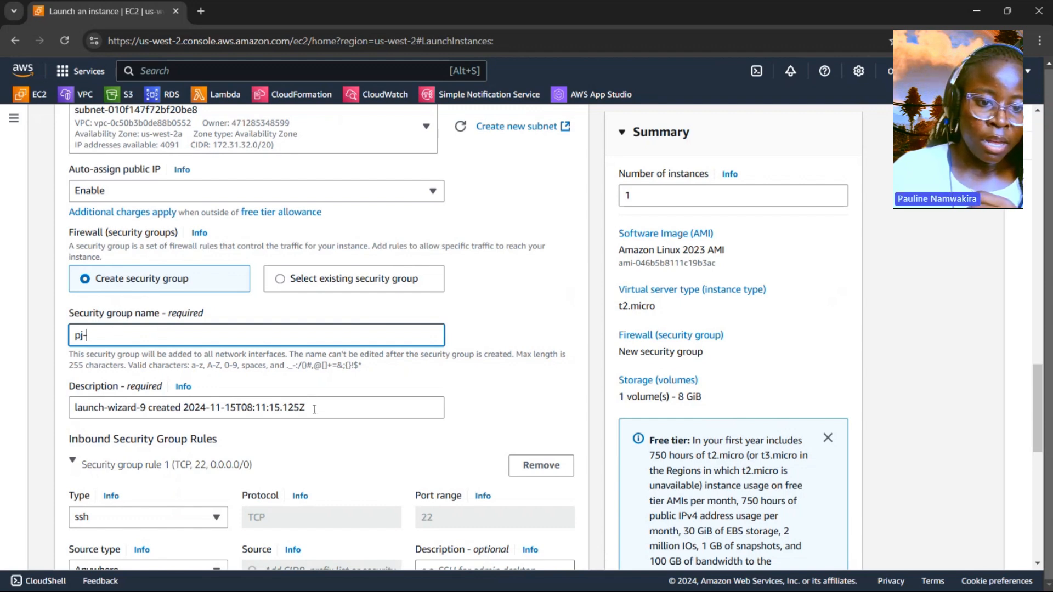
{"action": "type", "text": "sg-linuxserver"}
- Replace the security group's description with "allow ssh and http access"
{"action": "left_click", "coordinate": [98, 412]}
{"action": "key", "text": "shift+End"}
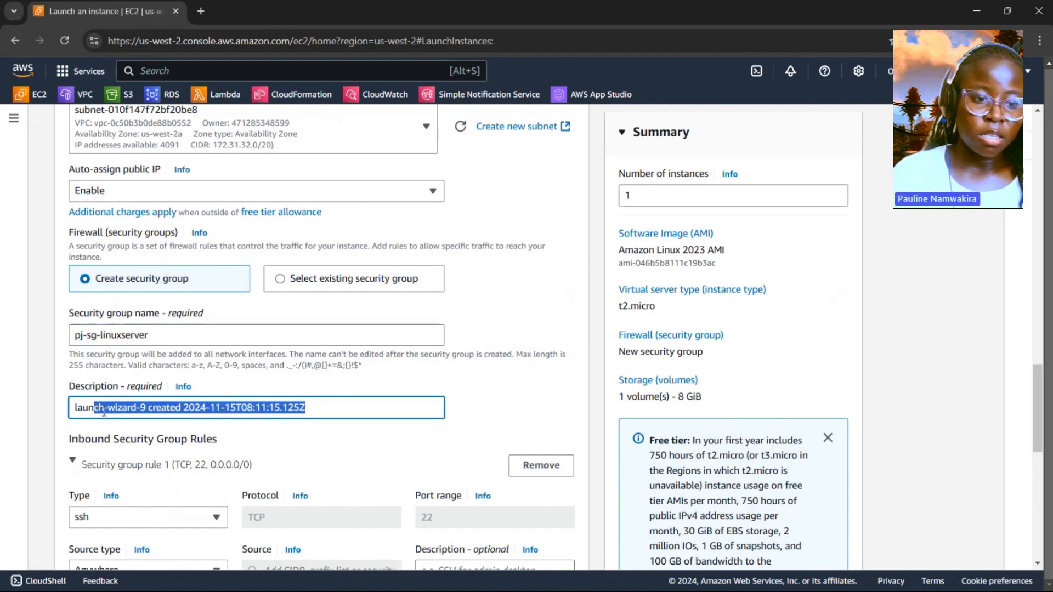
{"action": "key", "text": "BackSpace"}
{"action": "key", "text": "BackSpace"}
{"action": "key", "text": "BackSpace"}
{"action": "key", "text": "BackSpace"}
{"action": "key", "text": "BackSpace"}
{"action": "type", "text": "l"}
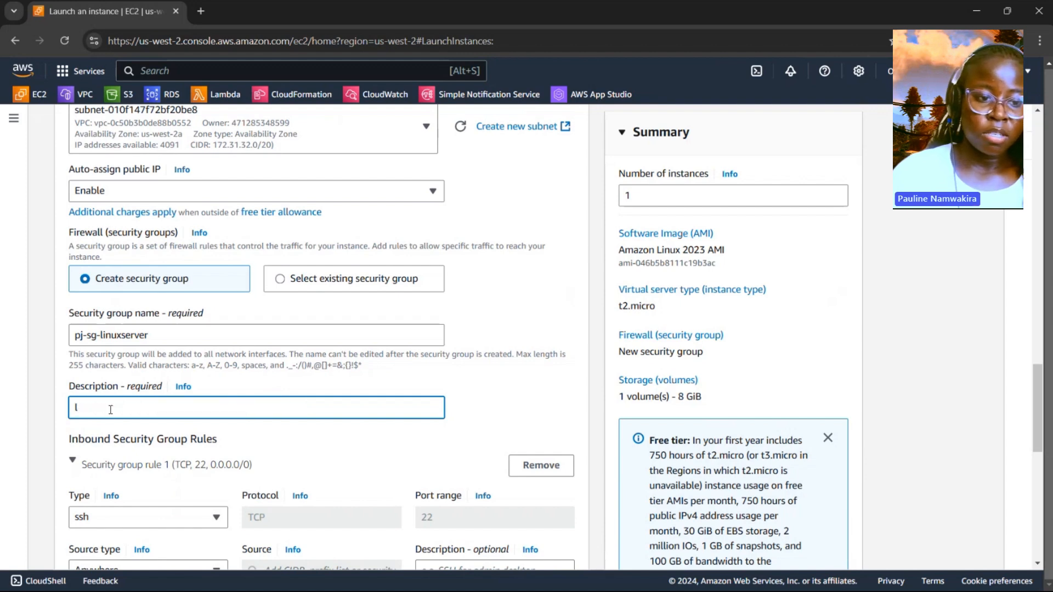
{"action": "key", "text": "BackSpace"}
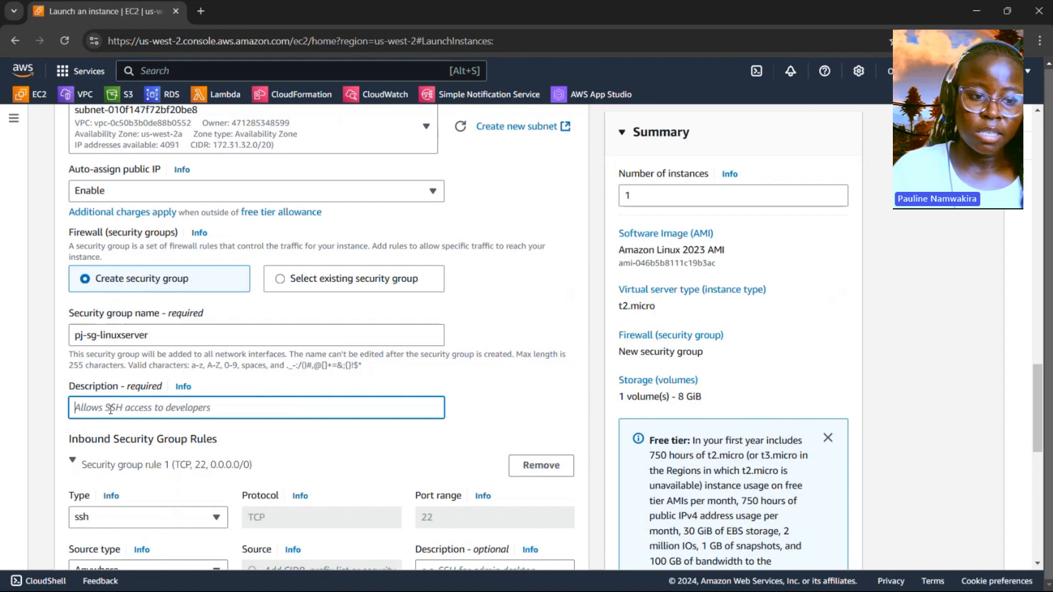
{"action": "type", "text": "allow"}
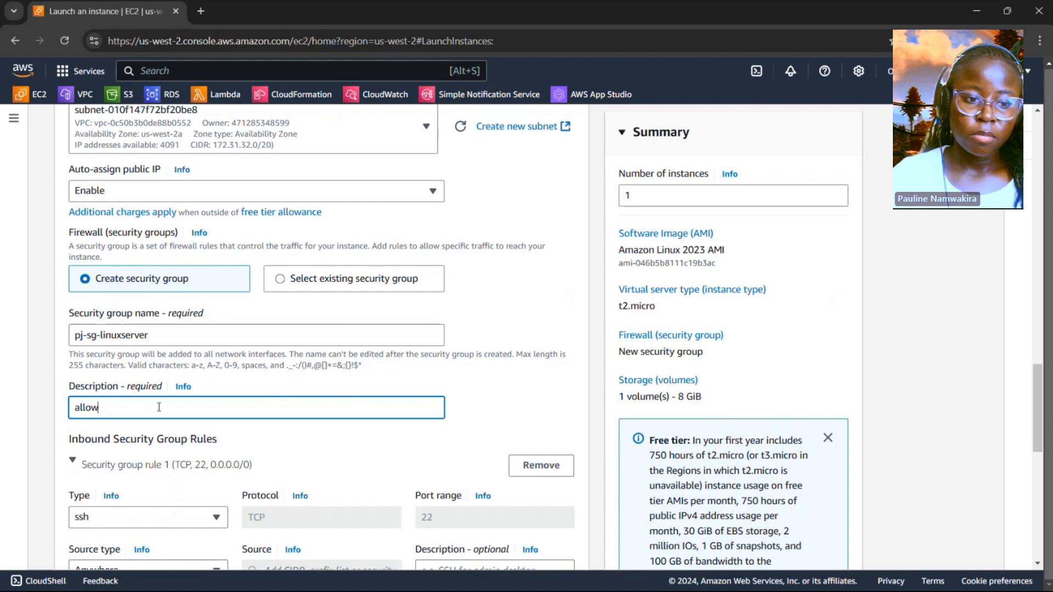
{"action": "type", "text": "ssh and http access"}
- Review the source type options for the inbound SSH rule, then close the list with Anywhere kept
{"action": "scroll", "coordinate": [159, 407], "scroll_direction": "down", "scroll_amount": 3}
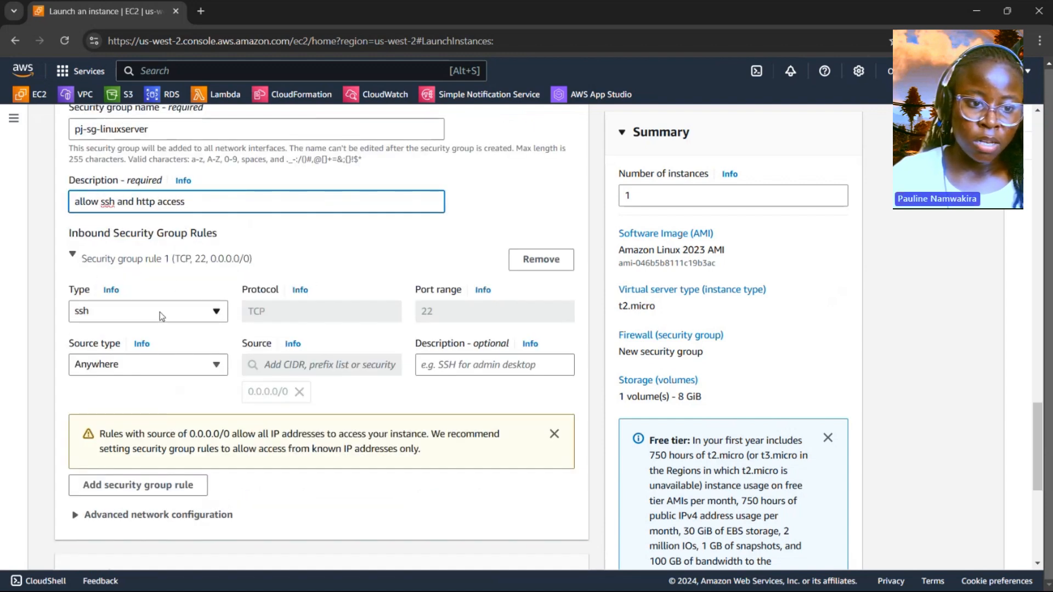
{"action": "left_click", "coordinate": [199, 365]}
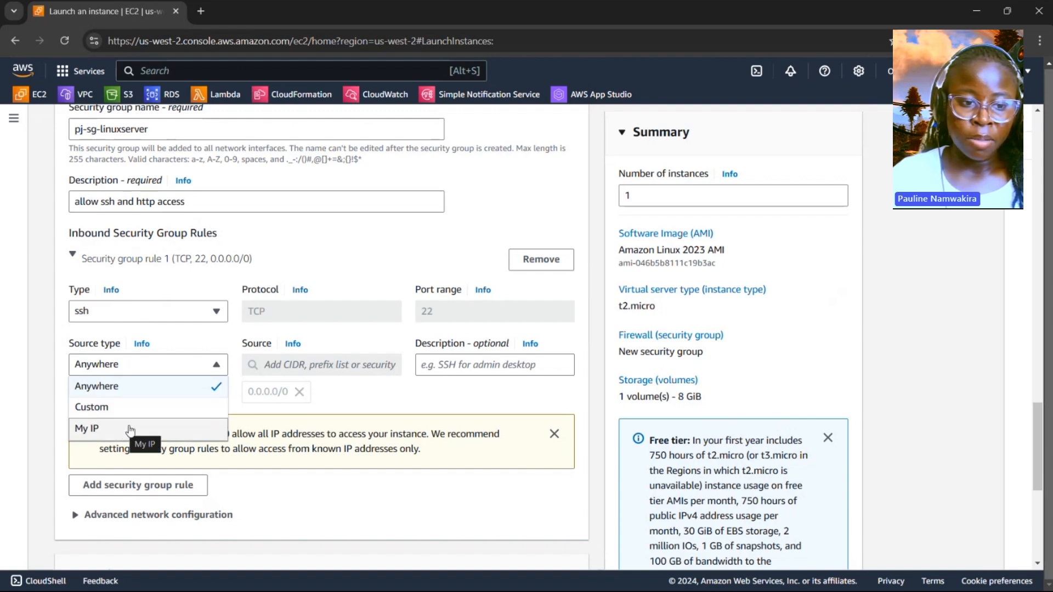
{"action": "left_click", "coordinate": [279, 393]}
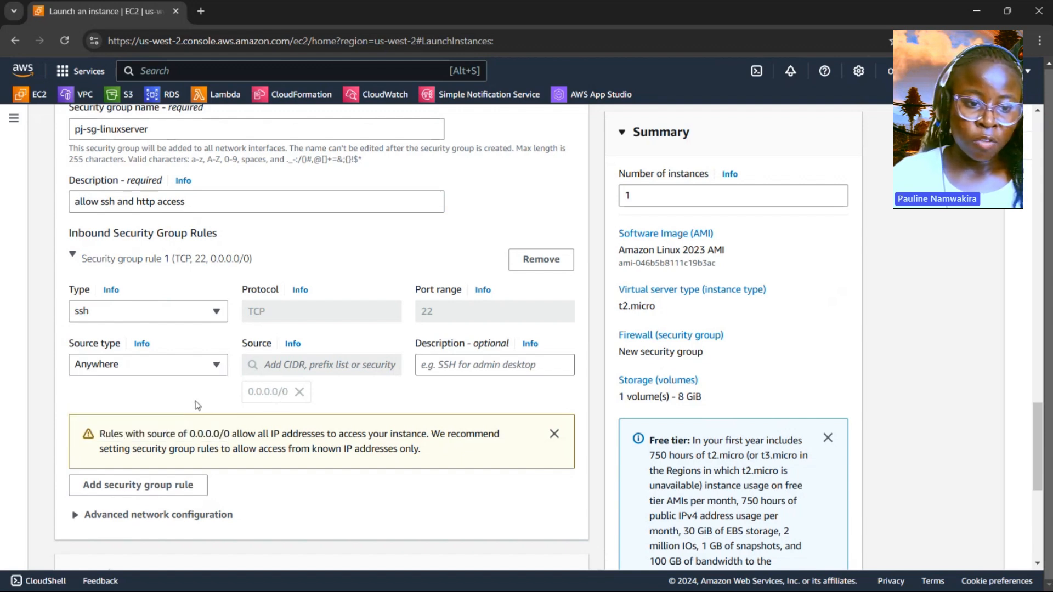
- Add a second inbound rule to the security group below the SSH rule
{"action": "left_click", "coordinate": [155, 484]}
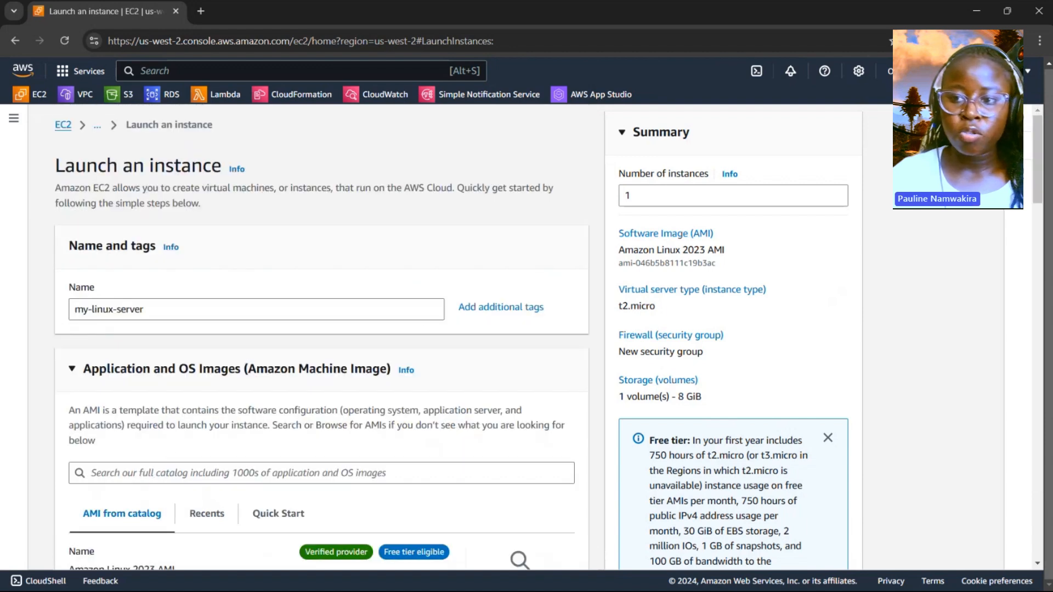
{"action": "left_click_drag", "start_coordinate": [1037, 161], "coordinate": [1027, 461]}
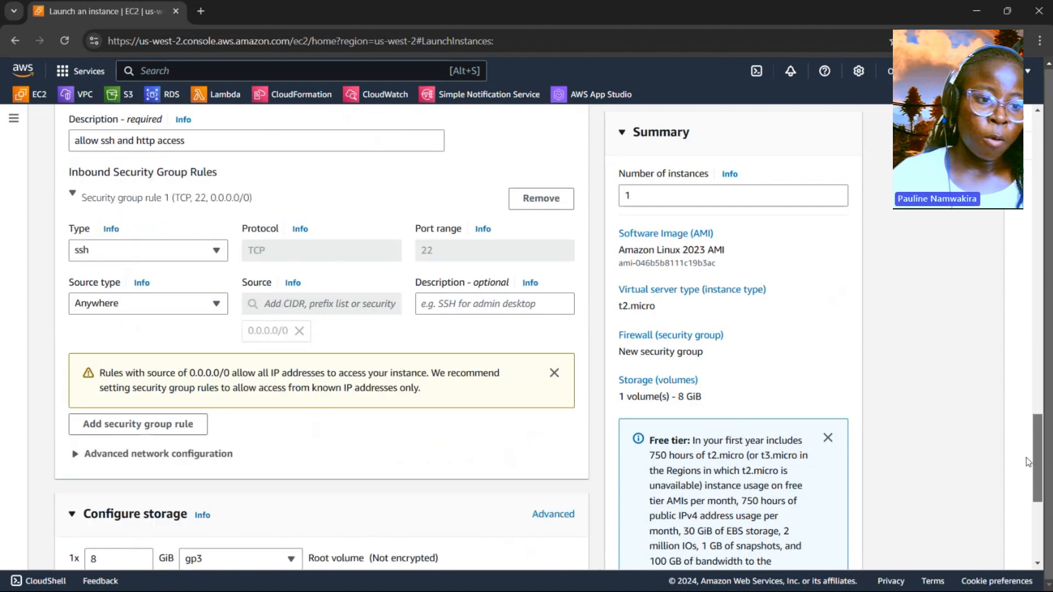
{"action": "left_click", "coordinate": [129, 428]}
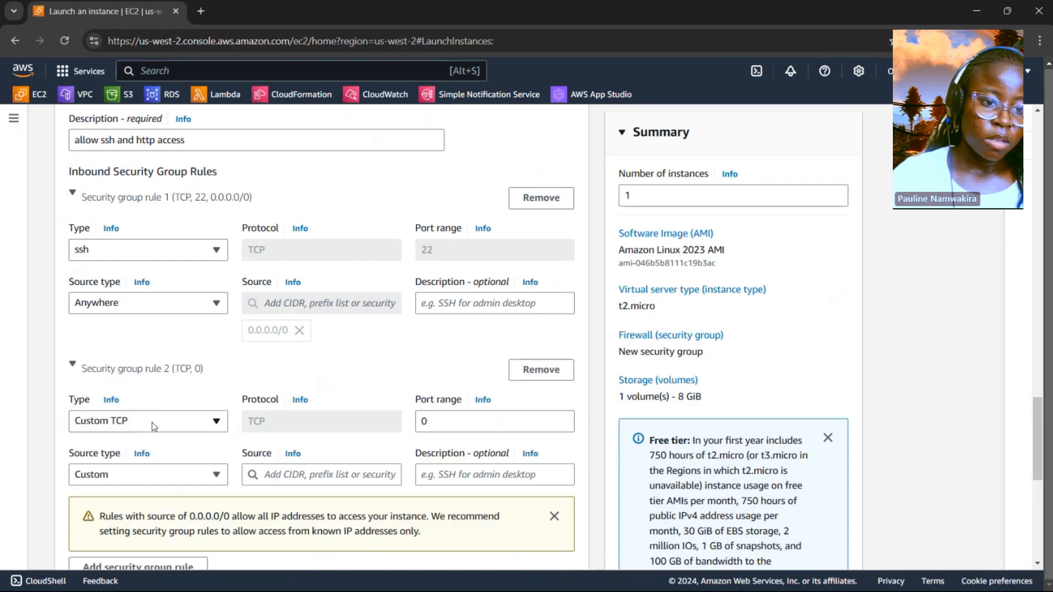
- Set the second inbound security group rule to type HTTP with source type Anywhere
{"action": "left_click", "coordinate": [154, 426]}
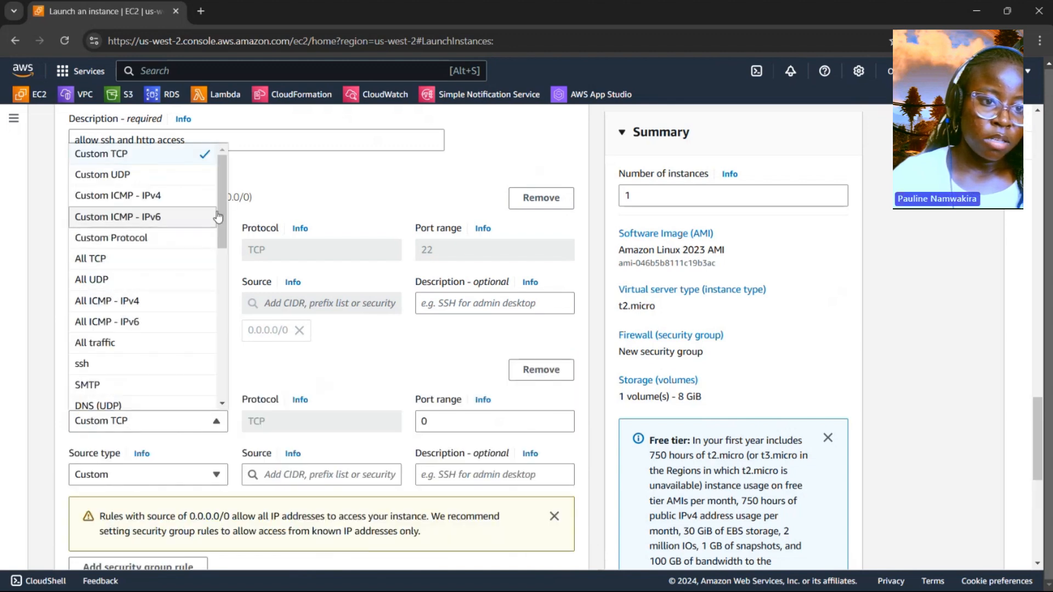
{"action": "left_click_drag", "start_coordinate": [220, 215], "coordinate": [217, 279]}
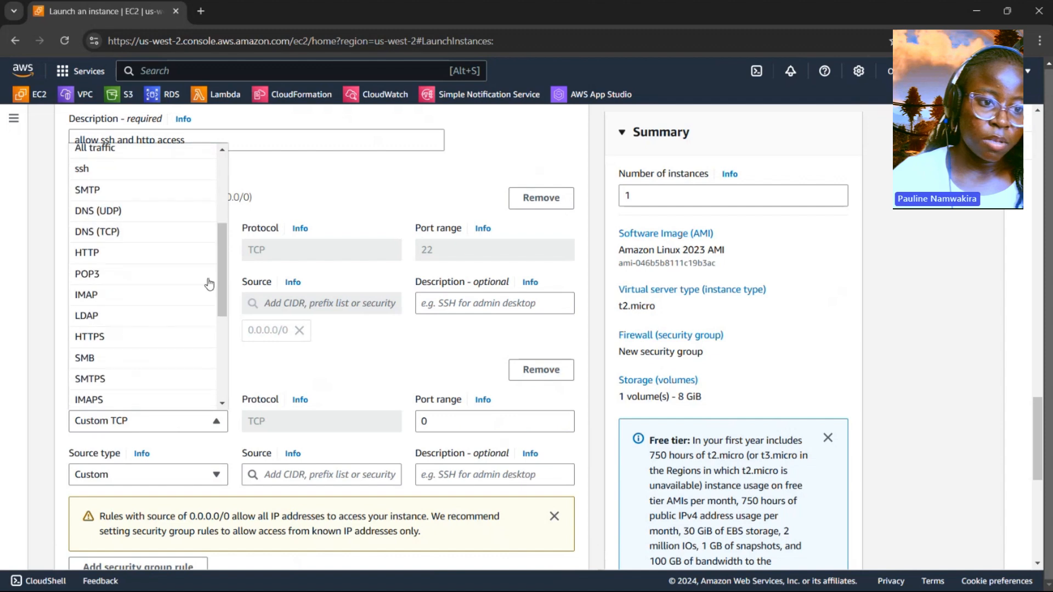
{"action": "left_click", "coordinate": [108, 256]}
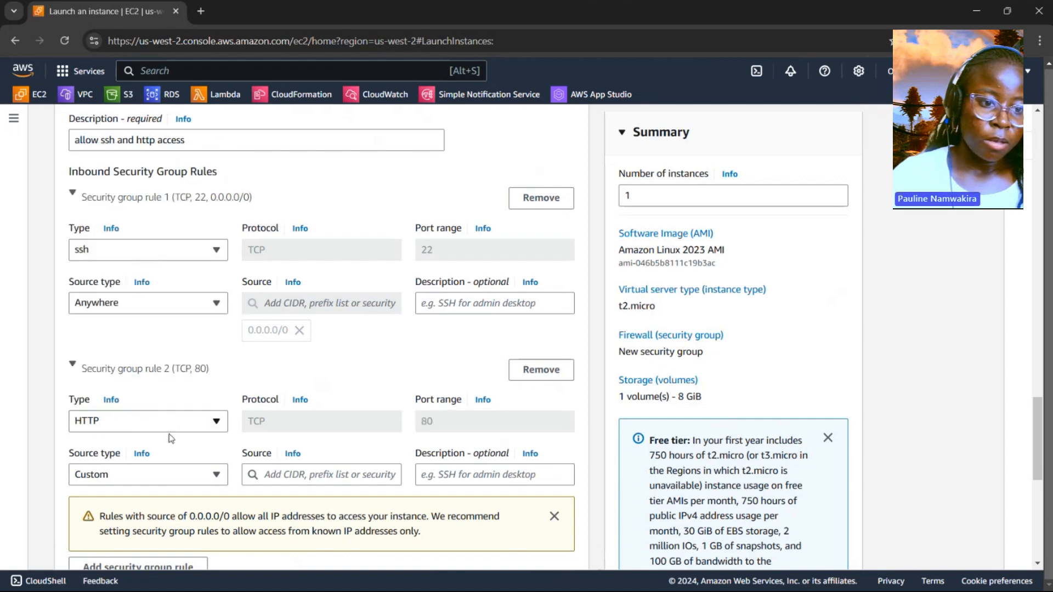
{"action": "left_click", "coordinate": [179, 470]}
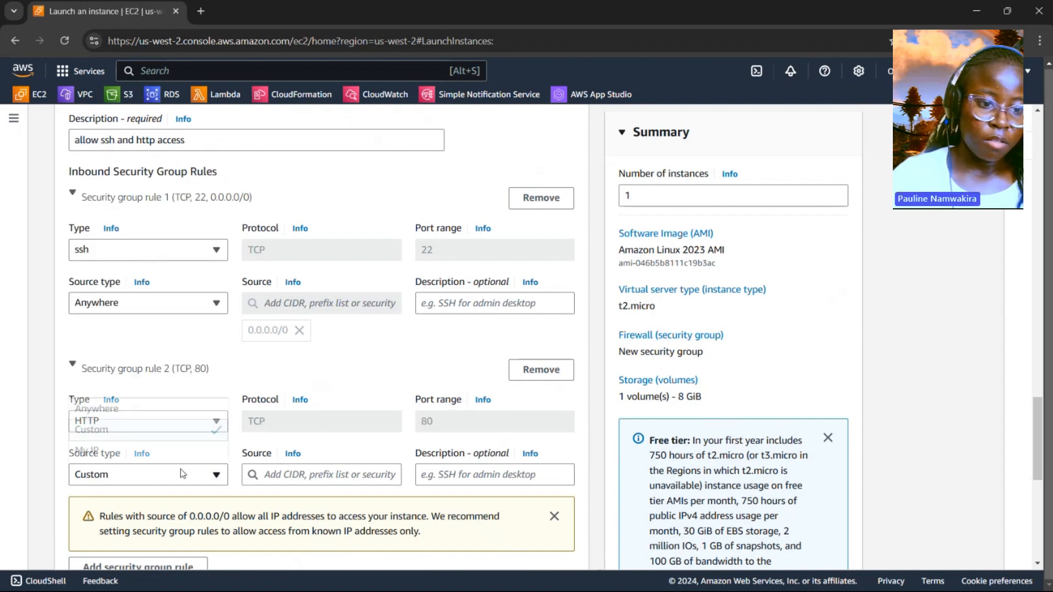
{"action": "left_click", "coordinate": [156, 413]}
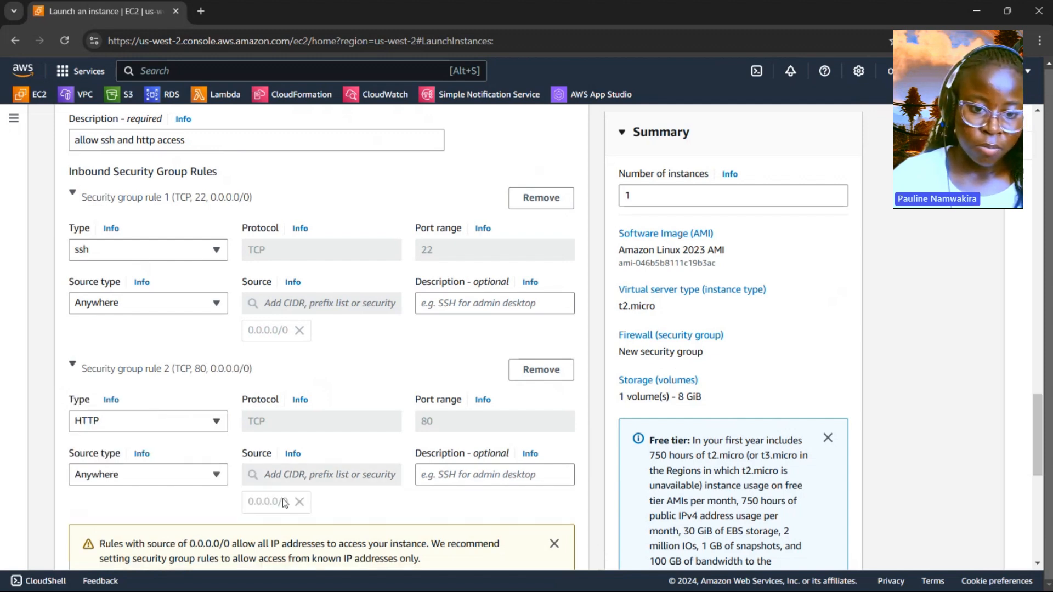
- Expand the Advanced details section below the storage settings and check the Termination protection options without choosing one
{"action": "scroll", "coordinate": [332, 472], "scroll_direction": "down", "scroll_amount": 2}
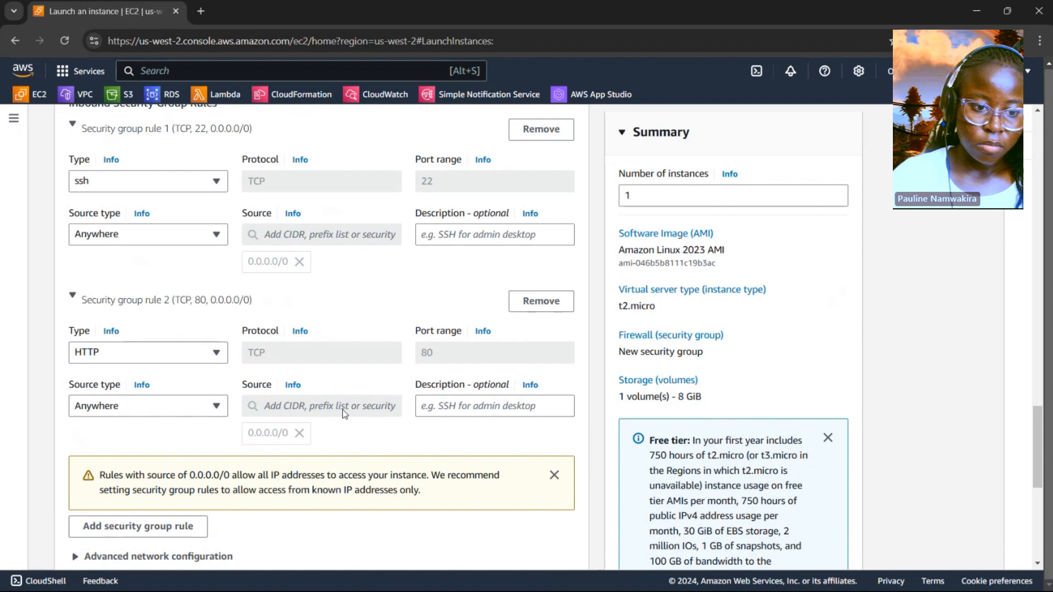
{"action": "scroll", "coordinate": [342, 410], "scroll_direction": "down", "scroll_amount": 2}
{"action": "scroll", "coordinate": [342, 410], "scroll_direction": "down", "scroll_amount": 4}
{"action": "scroll", "coordinate": [342, 410], "scroll_direction": "down", "scroll_amount": 5}
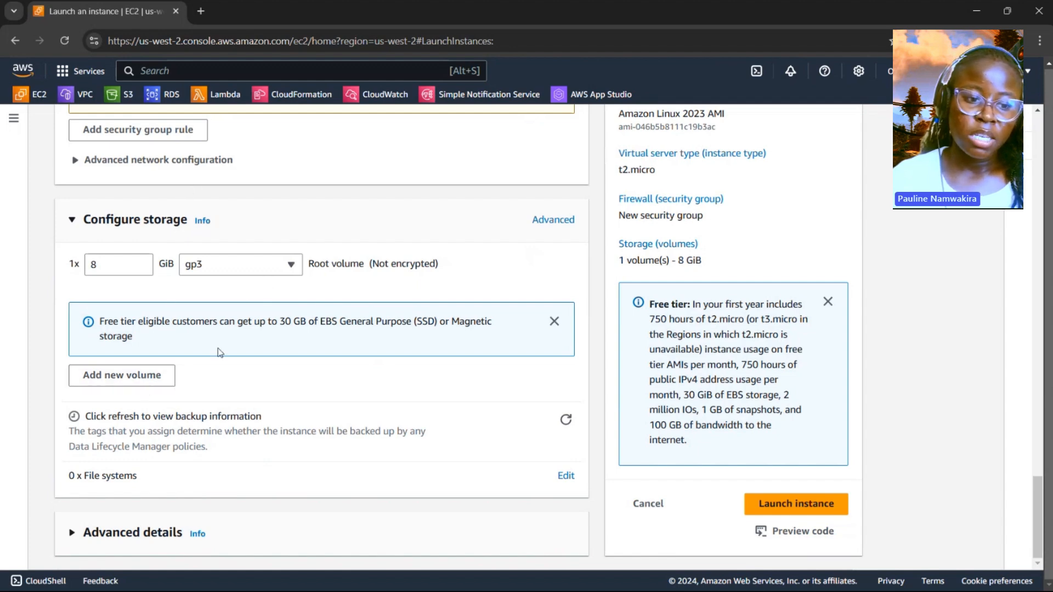
{"action": "left_click", "coordinate": [115, 537]}
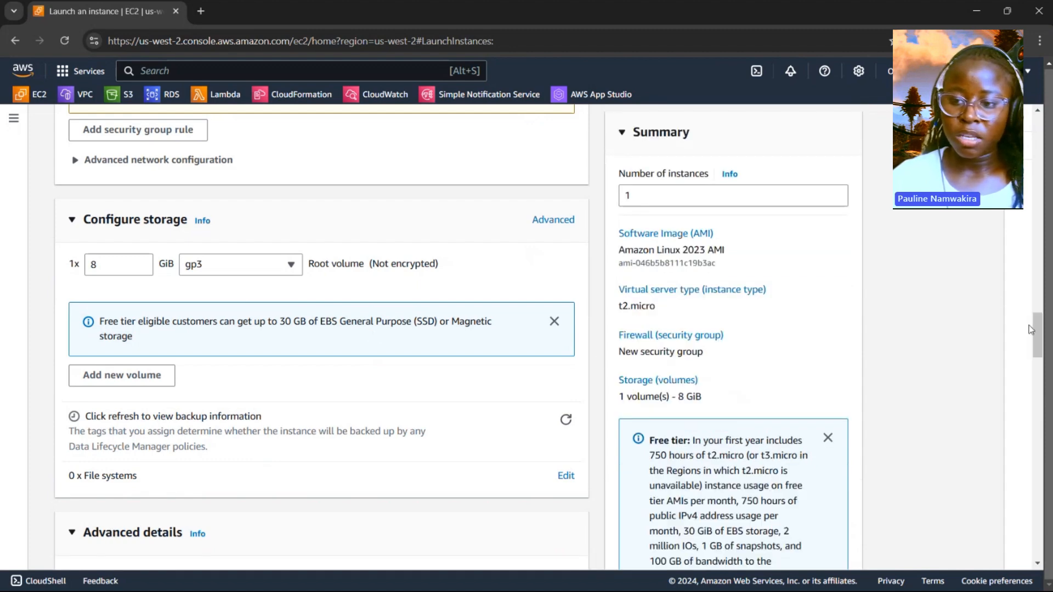
{"action": "left_click_drag", "start_coordinate": [1040, 329], "coordinate": [1040, 367]}
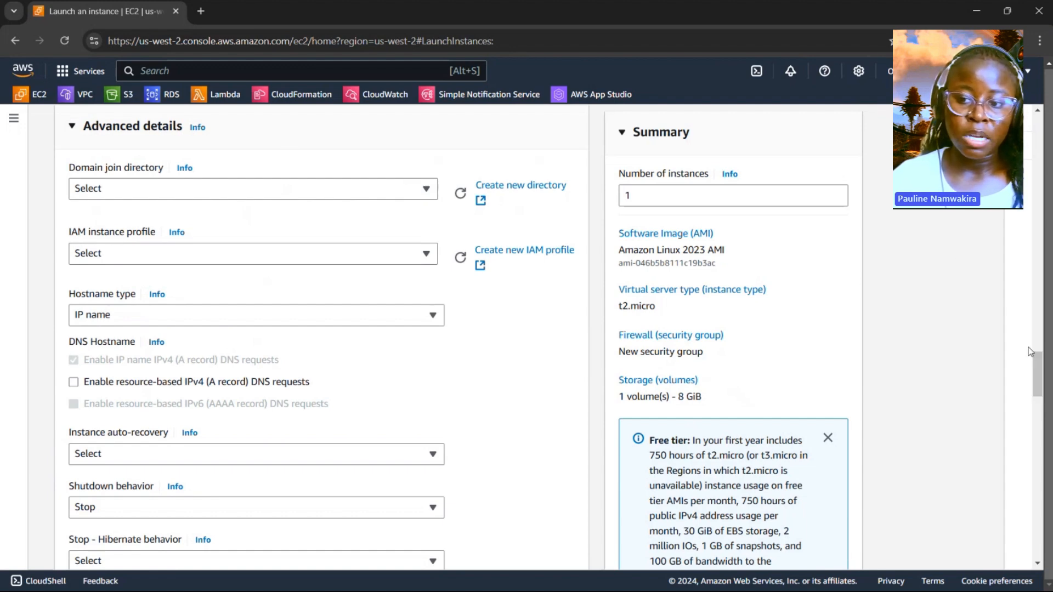
{"action": "left_click_drag", "start_coordinate": [1036, 372], "coordinate": [1029, 394]}
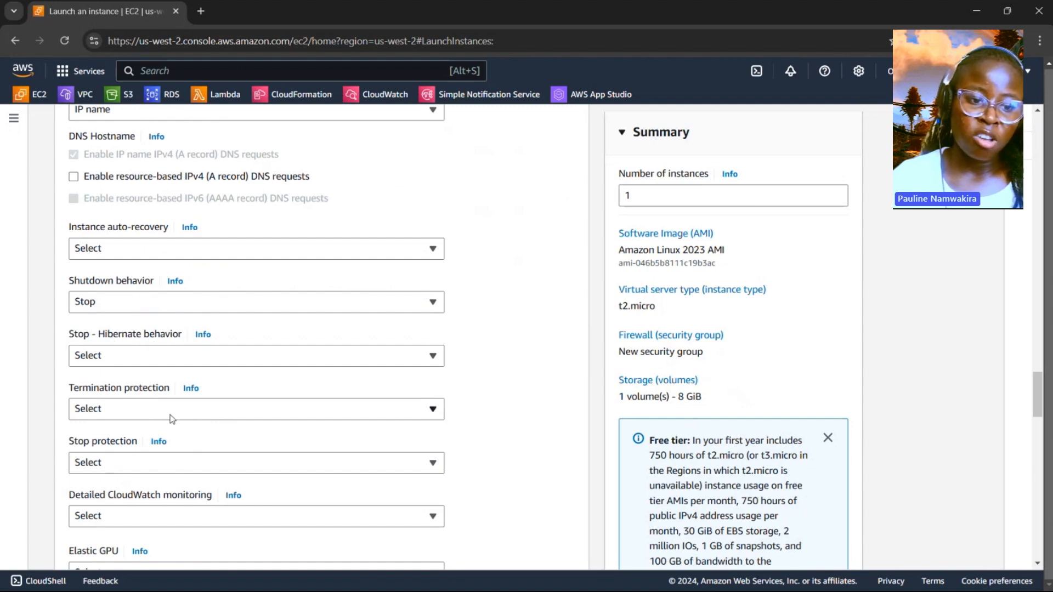
{"action": "left_click", "coordinate": [289, 409]}
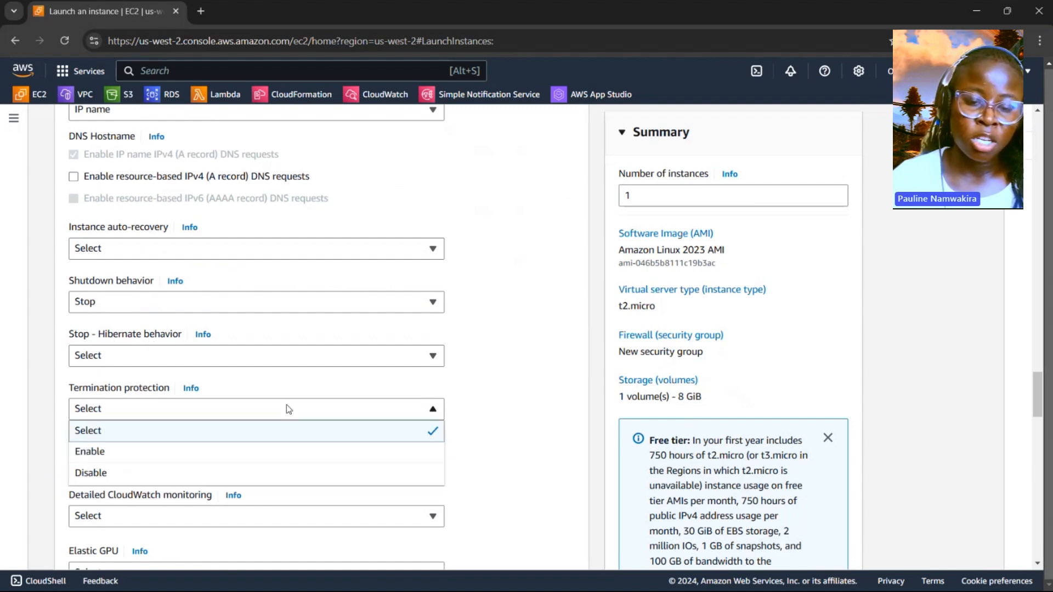
{"action": "left_click", "coordinate": [304, 394]}
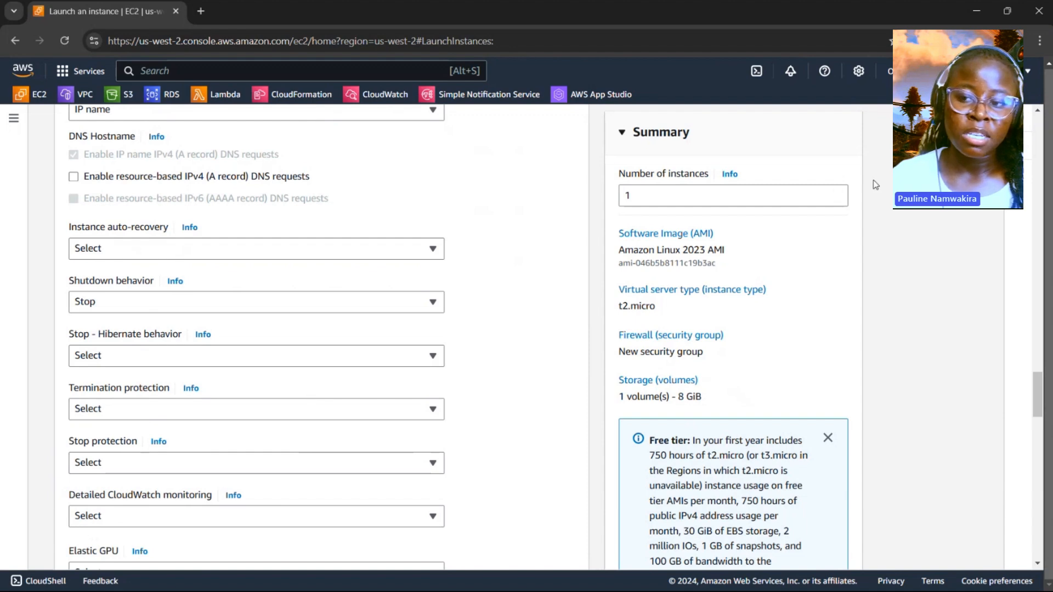
- Look through the remaining advanced details as far as User data and open the Metadata version options
{"action": "left_click_drag", "start_coordinate": [1035, 391], "coordinate": [1025, 443]}
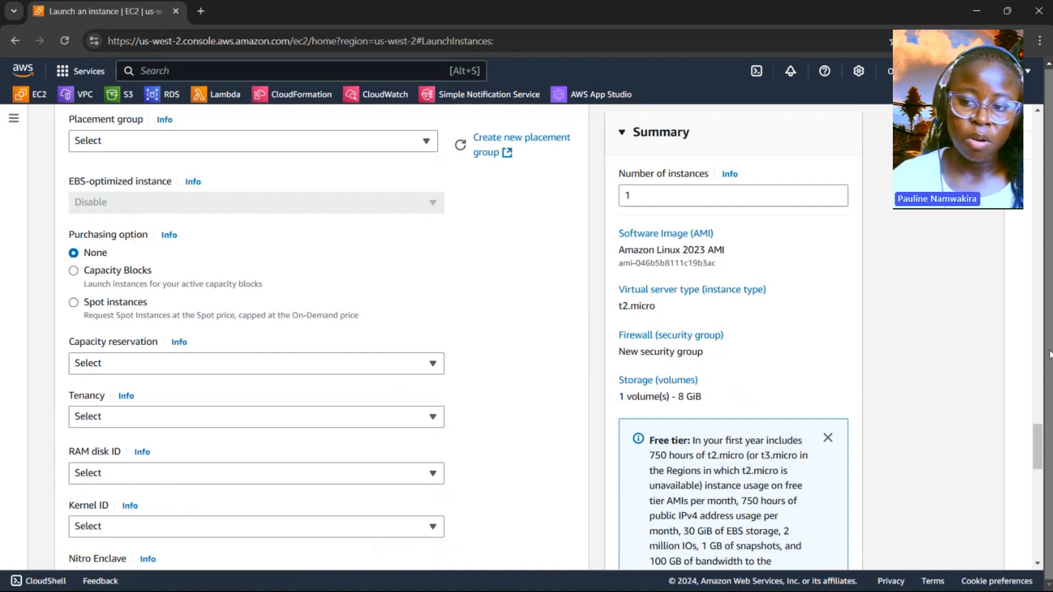
{"action": "left_click_drag", "start_coordinate": [1037, 449], "coordinate": [999, 520]}
{"action": "left_click", "coordinate": [141, 187]}
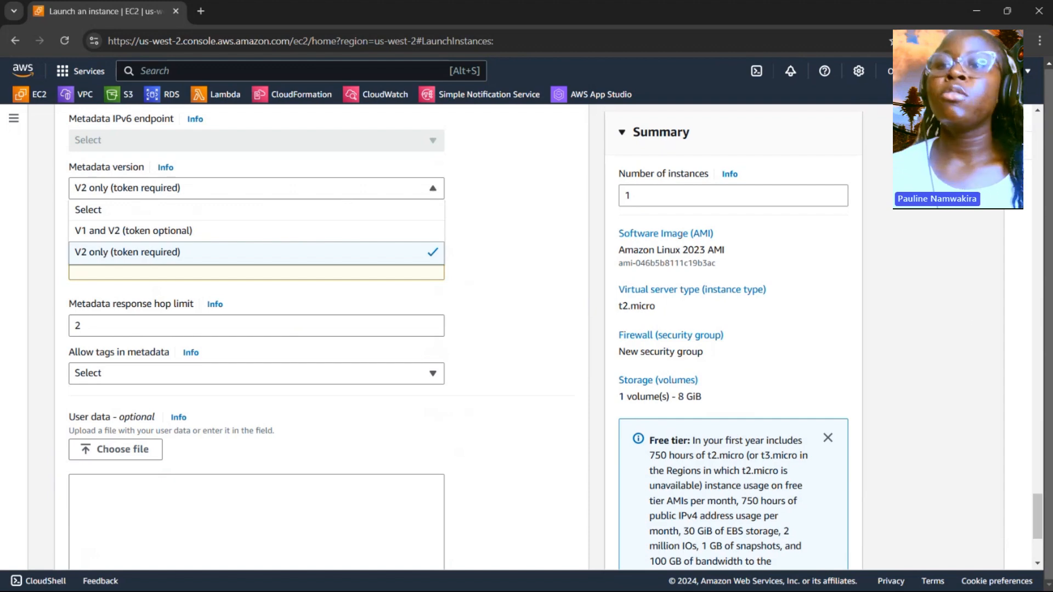
- Switch to Notepad, maximize the user data script autoscaling.txt window and find the Amazon Linux 2023 user data script
{"action": "key", "text": "alt+Tab"}
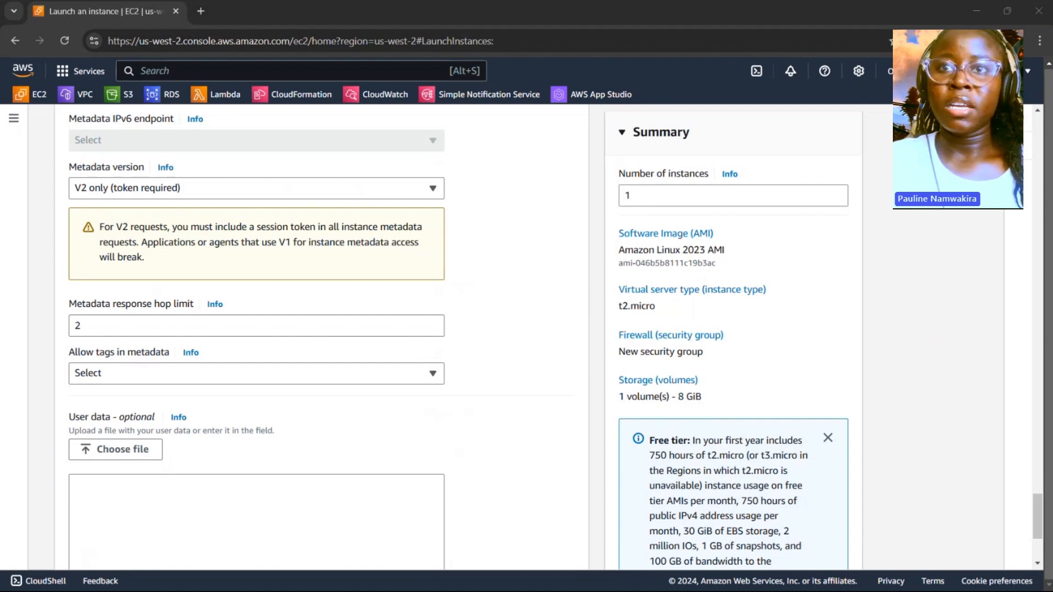
{"action": "left_click_drag", "start_coordinate": [1006, 551], "coordinate": [646, 32]}
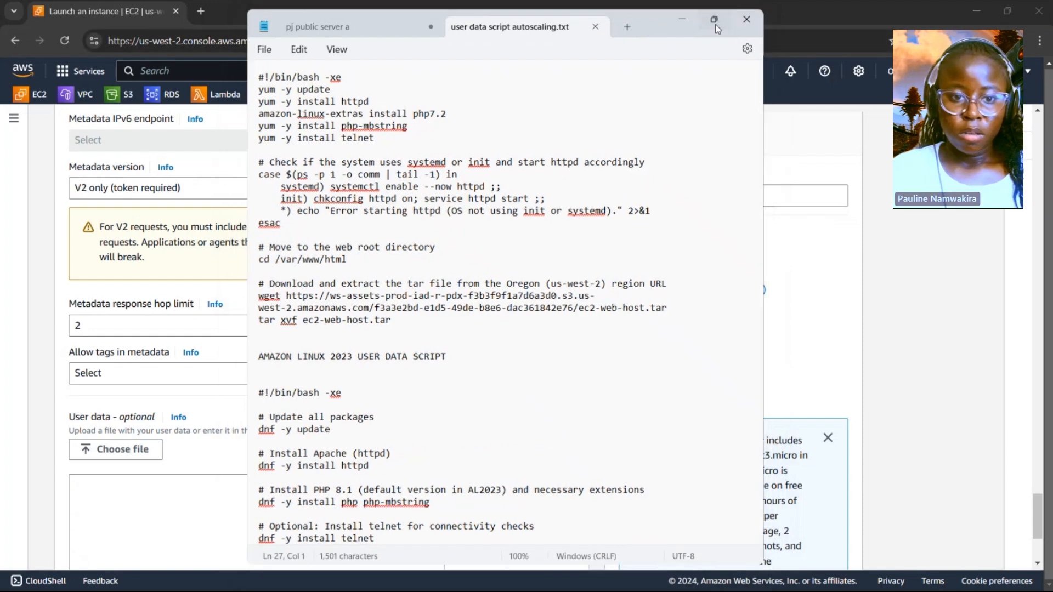
{"action": "left_click", "coordinate": [714, 22]}
{"action": "scroll", "coordinate": [592, 181], "scroll_direction": "up", "scroll_amount": 4}
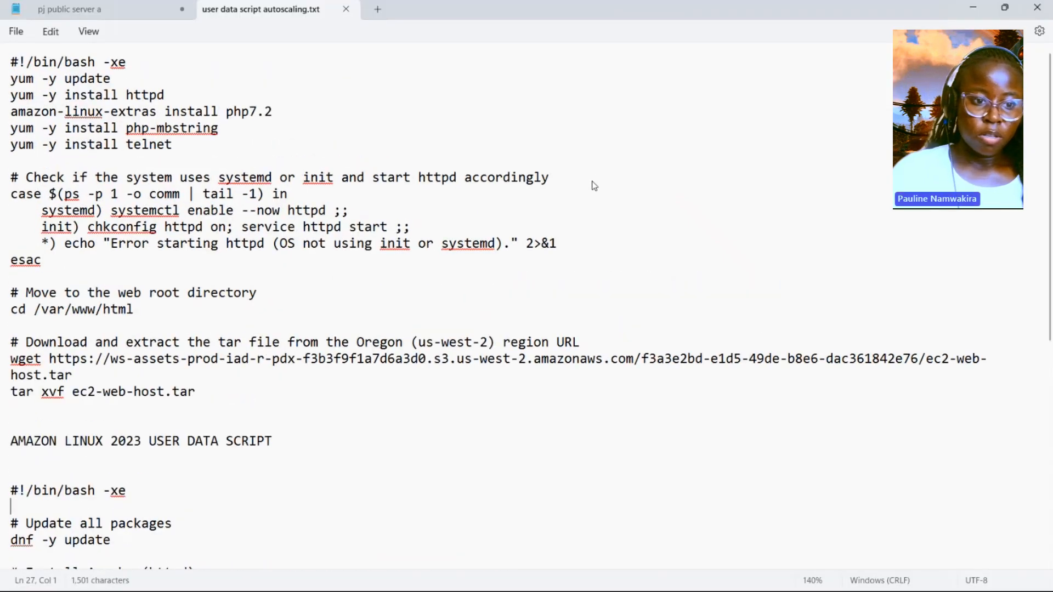
{"action": "scroll", "coordinate": [174, 251], "scroll_direction": "down", "scroll_amount": 5}
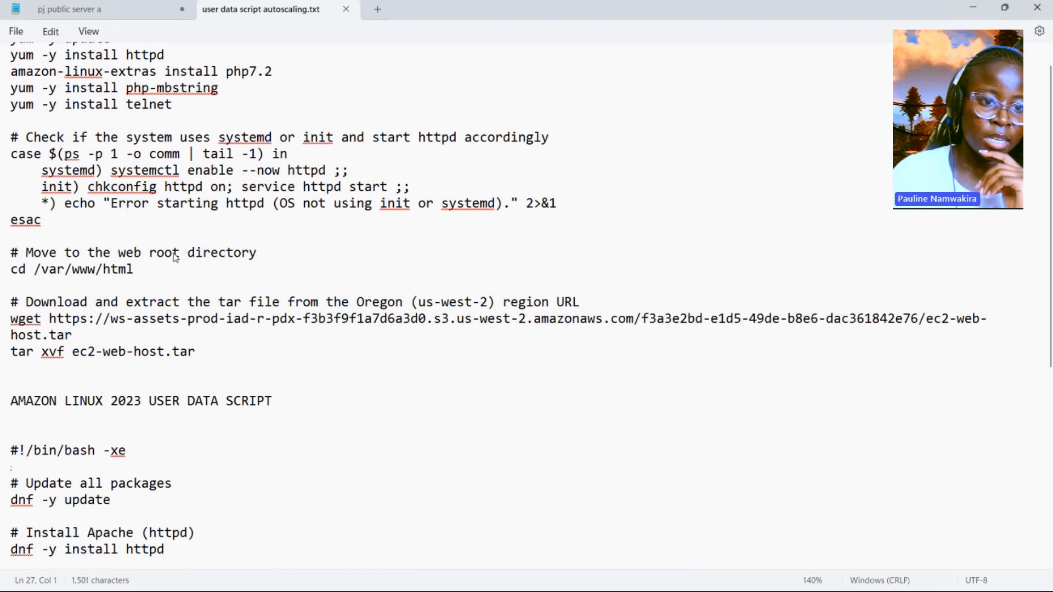
{"action": "scroll", "coordinate": [175, 253], "scroll_direction": "down", "scroll_amount": 2}
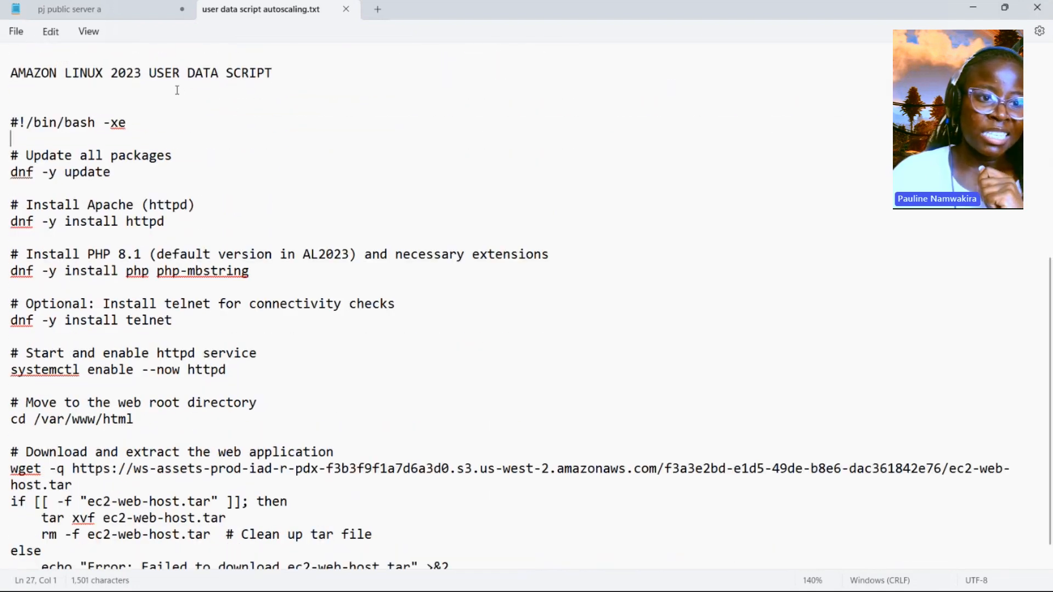
- Examine the Amazon Linux 2023 script's commands for package updates, Apache, PHP, telnet, the httpd service, the web root directory and the web application download
{"action": "left_click_drag", "start_coordinate": [141, 75], "coordinate": [110, 75]}
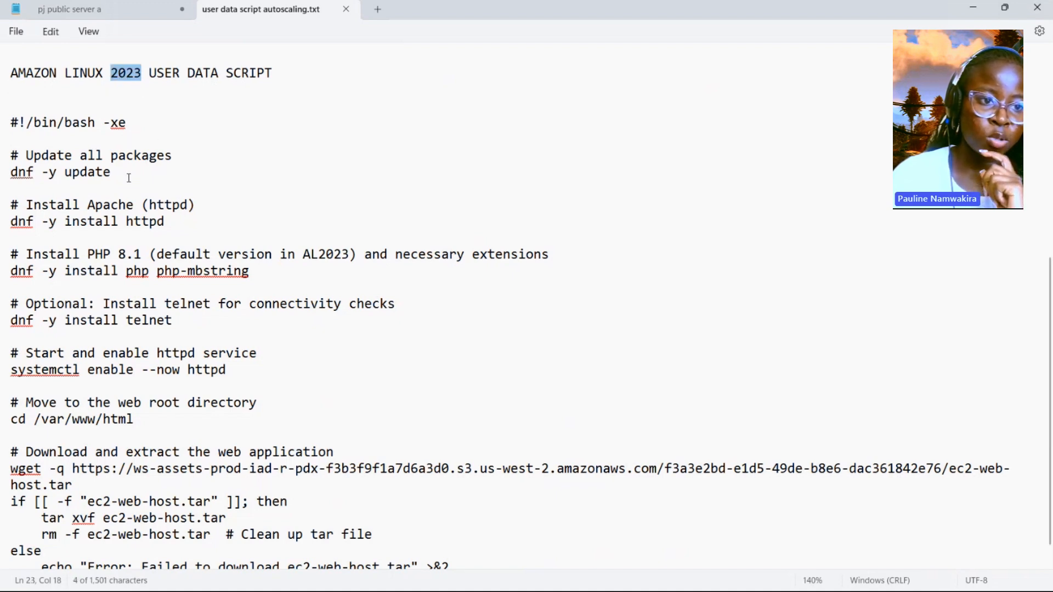
{"action": "left_click_drag", "start_coordinate": [129, 178], "coordinate": [3, 184]}
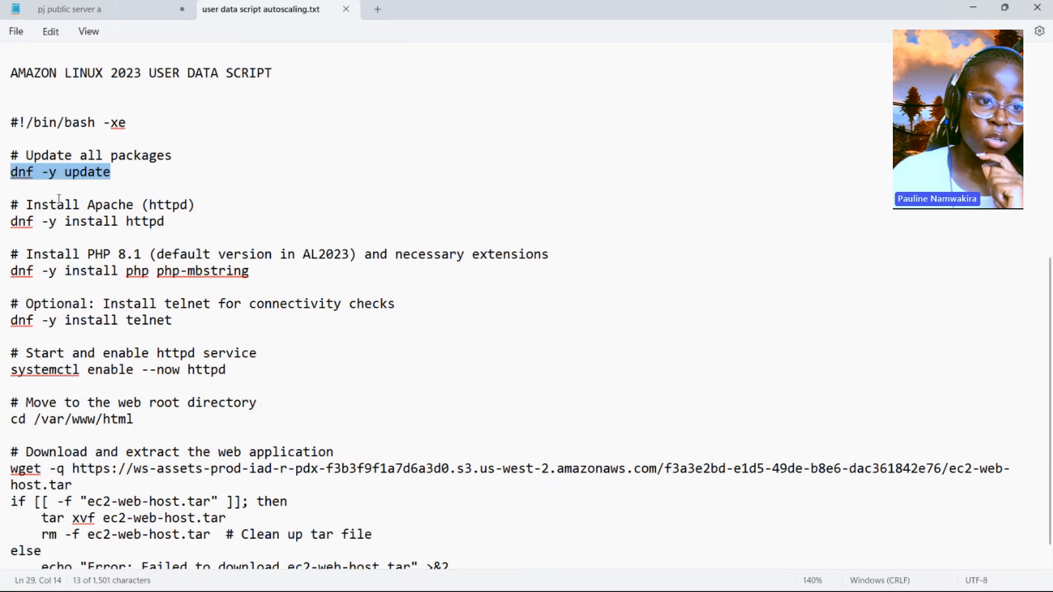
{"action": "left_click", "coordinate": [177, 186]}
{"action": "left_click", "coordinate": [180, 171]}
{"action": "left_click_drag", "start_coordinate": [179, 225], "coordinate": [3, 225]}
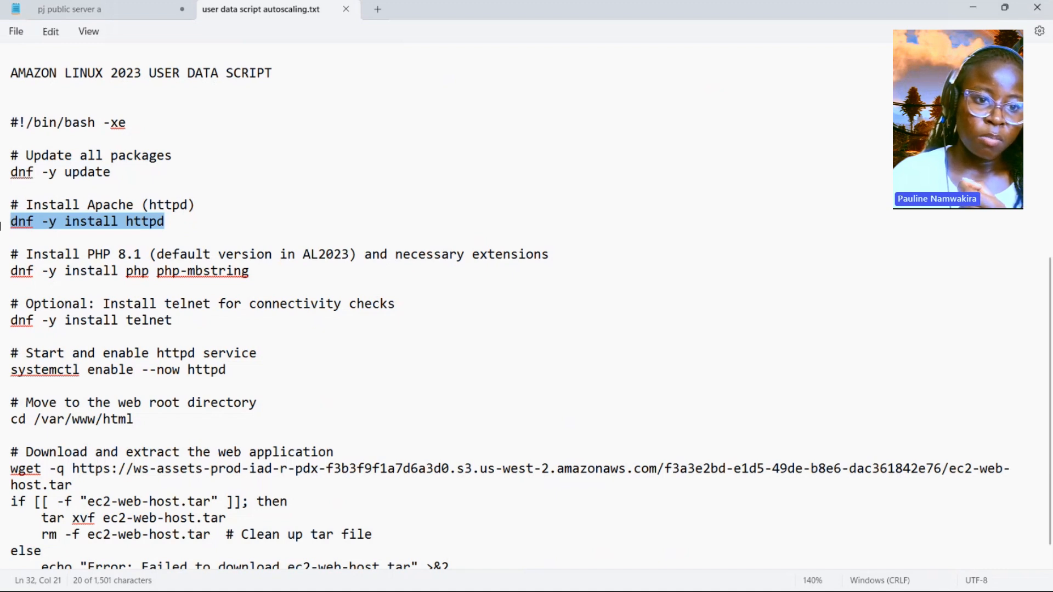
{"action": "left_click_drag", "start_coordinate": [33, 254], "coordinate": [496, 256]}
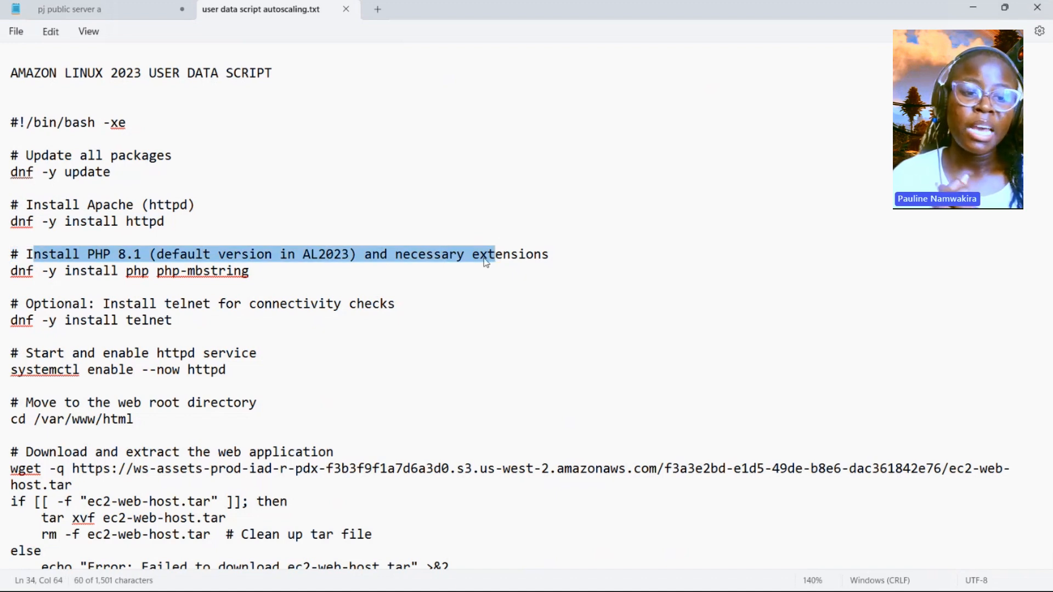
{"action": "left_click_drag", "start_coordinate": [396, 305], "coordinate": [93, 314]}
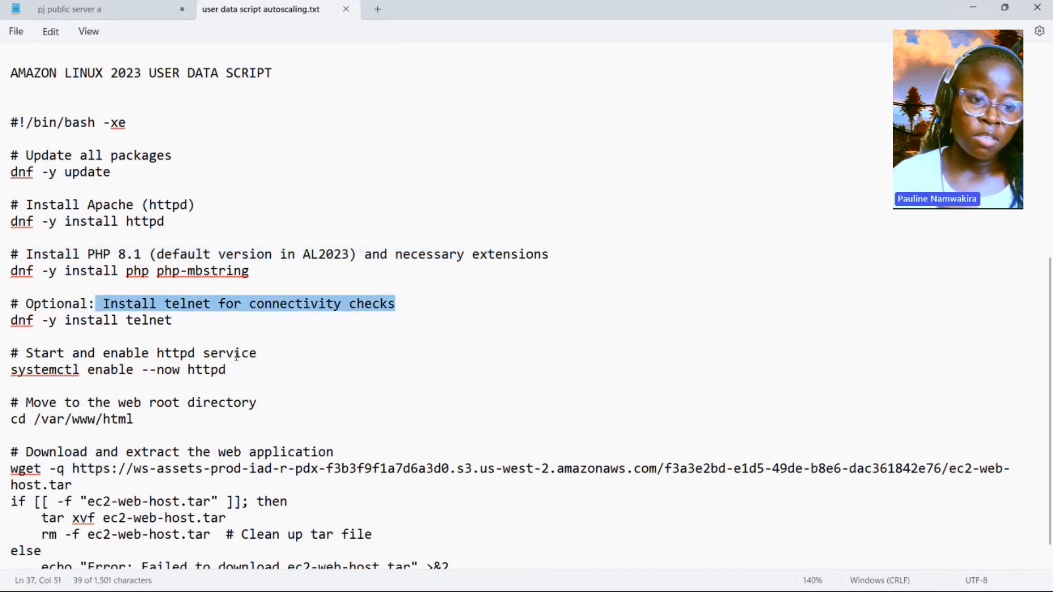
{"action": "left_click", "coordinate": [202, 355]}
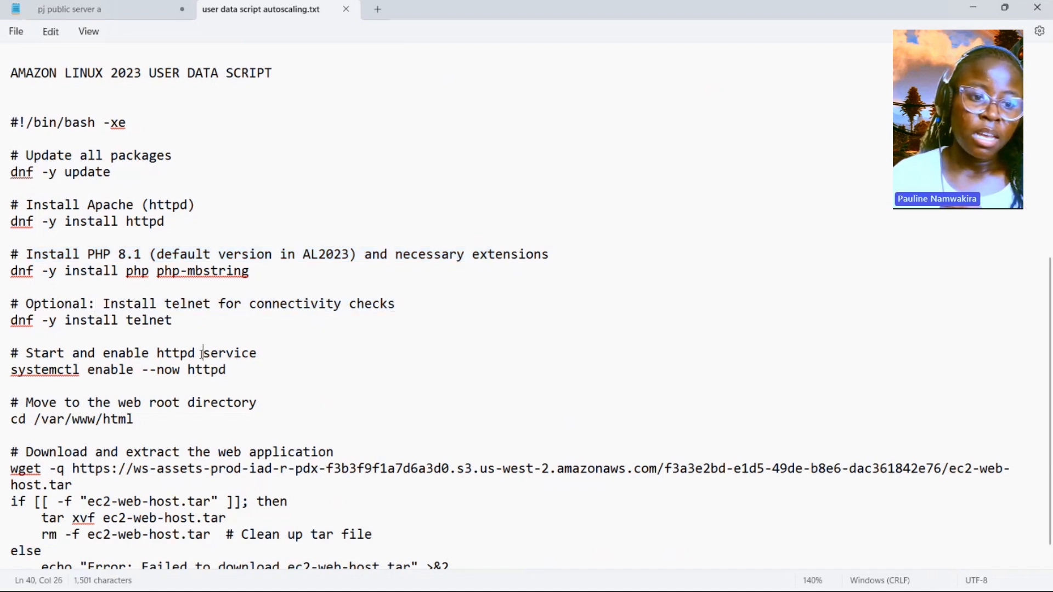
{"action": "scroll", "coordinate": [203, 355], "scroll_direction": "down", "scroll_amount": 1}
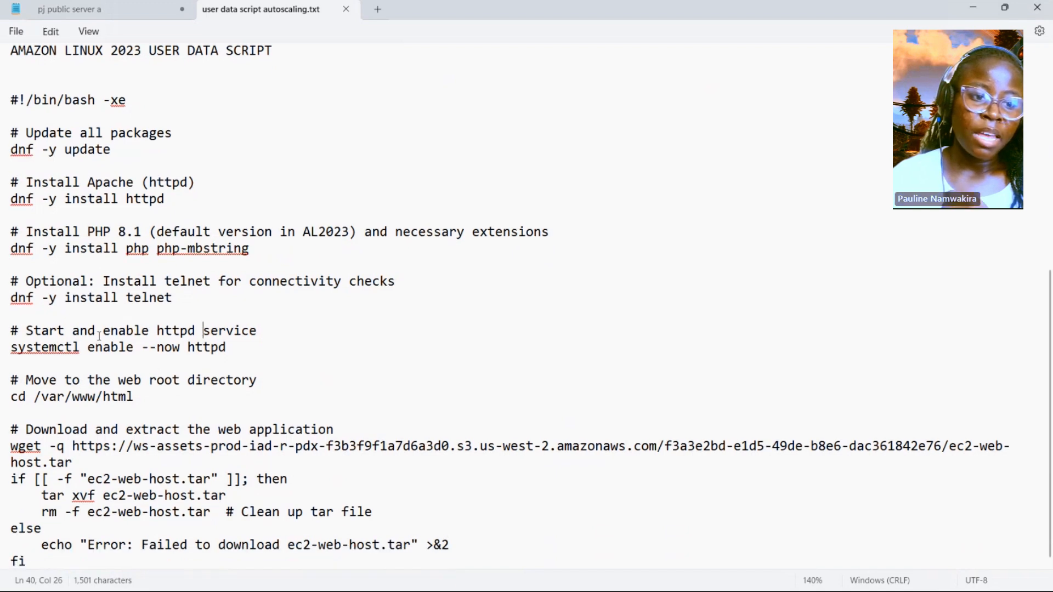
{"action": "left_click_drag", "start_coordinate": [97, 335], "coordinate": [264, 383]}
{"action": "left_click", "coordinate": [259, 340]}
{"action": "left_click", "coordinate": [143, 397]}
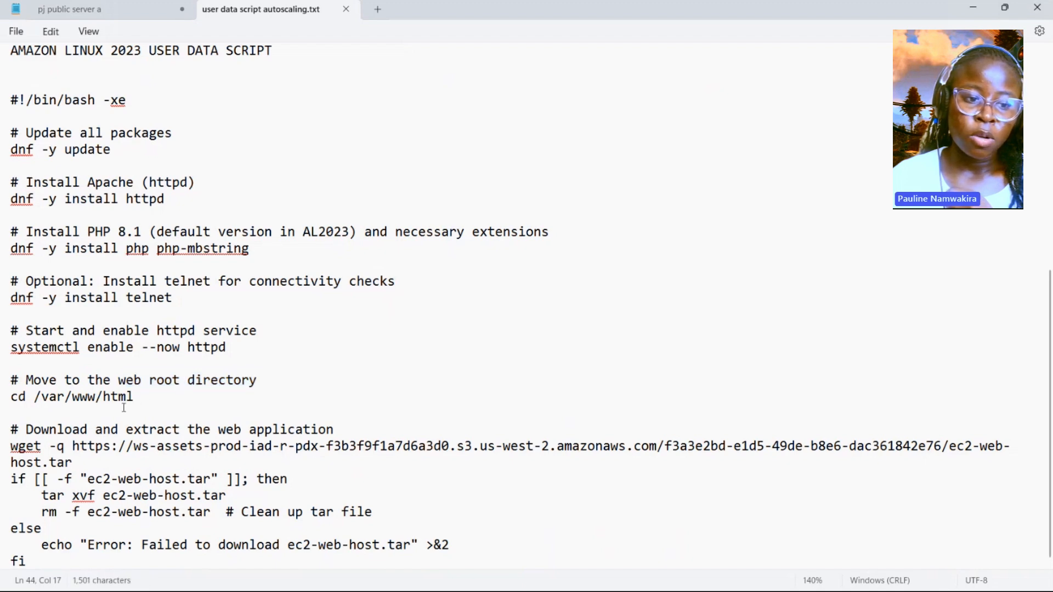
{"action": "left_click_drag", "start_coordinate": [103, 437], "coordinate": [276, 436]}
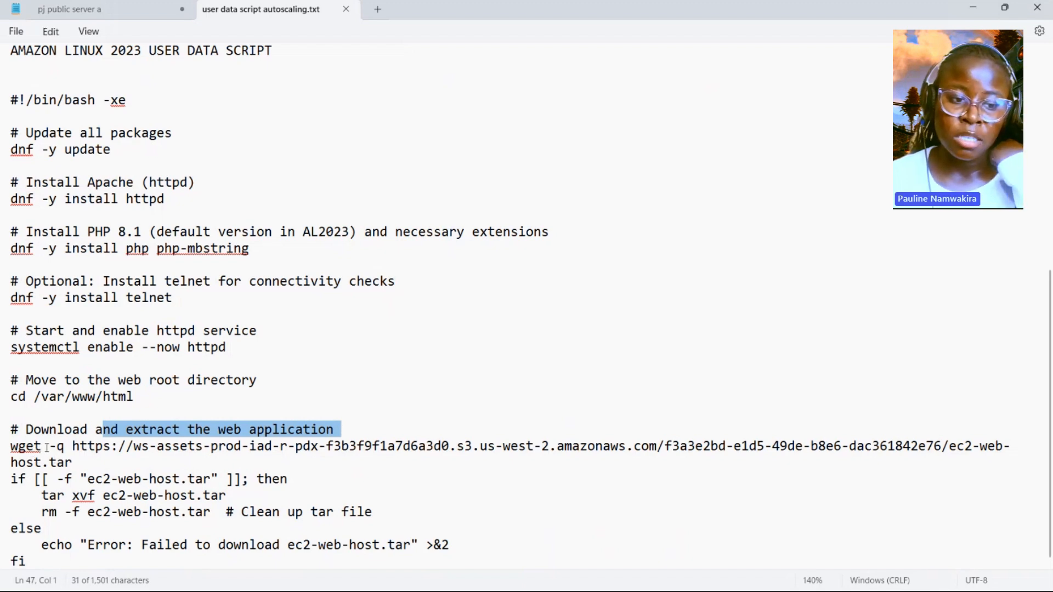
{"action": "left_click_drag", "start_coordinate": [49, 446], "coordinate": [90, 468]}
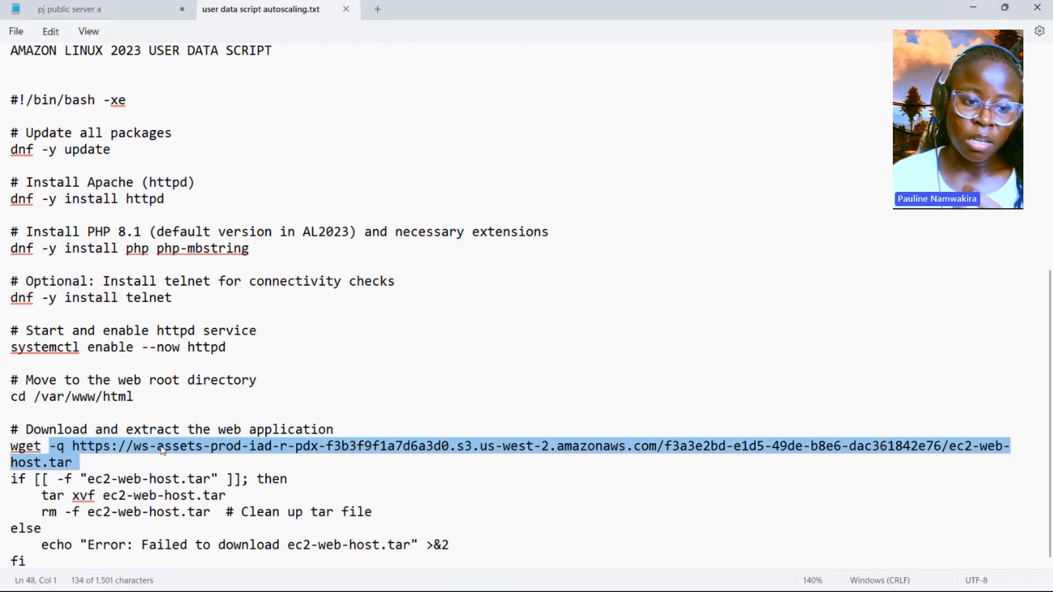
{"action": "left_click", "coordinate": [151, 462]}
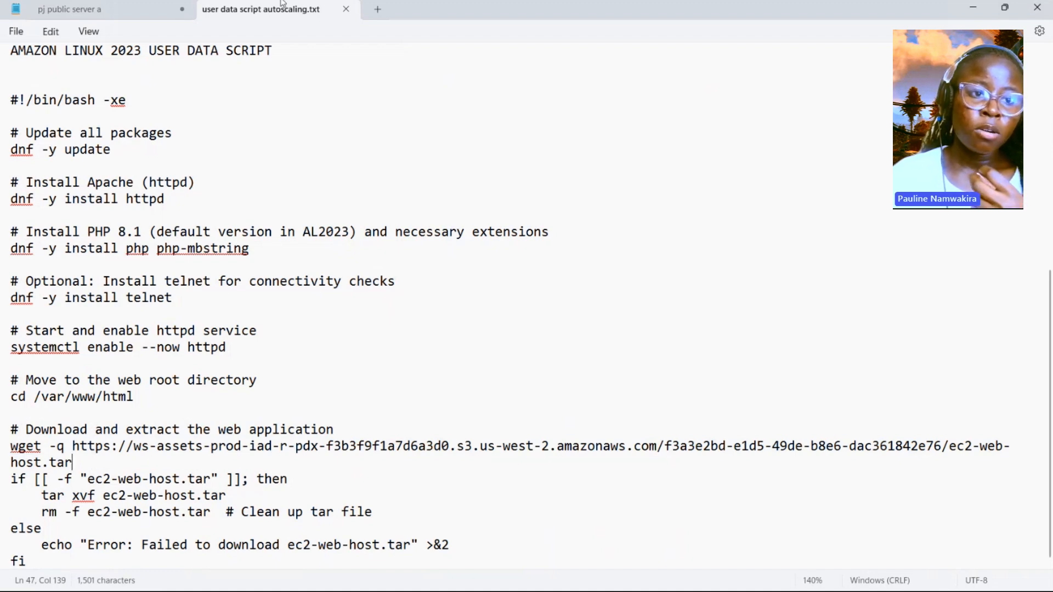
- Copy the Amazon Linux 2023 script from "#!/bin/bash -xe" through "fi" into the instance's User data in the browser, and launch the instance
{"action": "left_click_drag", "start_coordinate": [12, 96], "coordinate": [194, 590]}
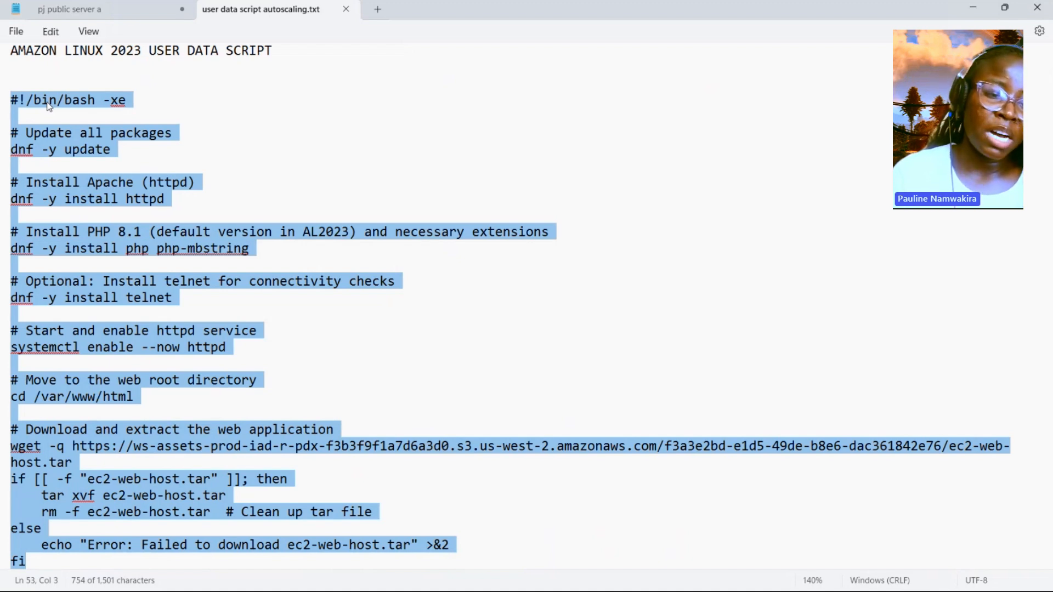
{"action": "left_click", "coordinate": [977, 9]}
{"action": "left_click", "coordinate": [305, 481]}
{"action": "key", "text": "ctrl+v"}
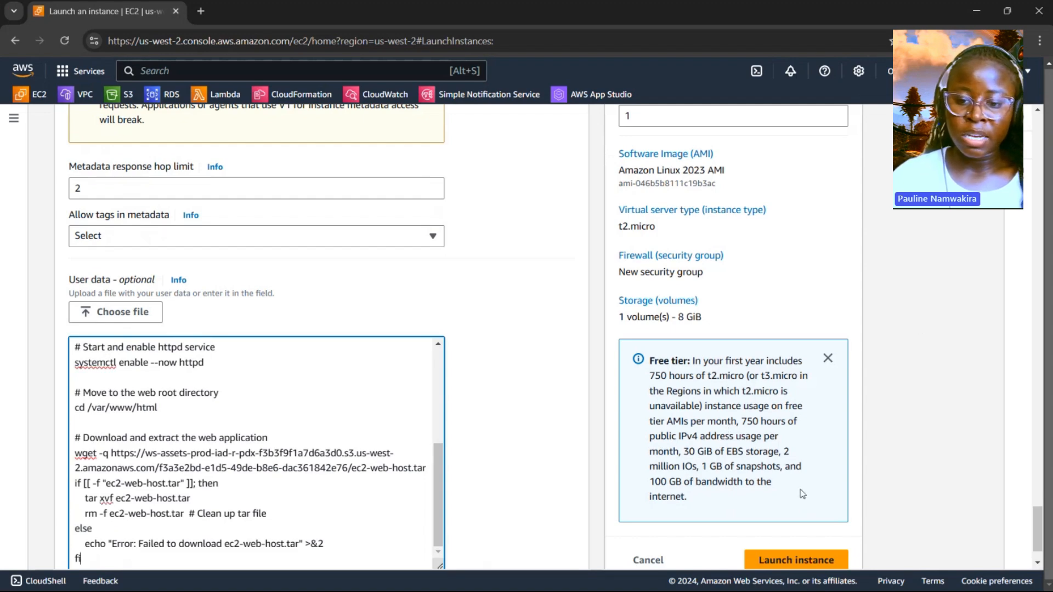
{"action": "left_click", "coordinate": [791, 561]}
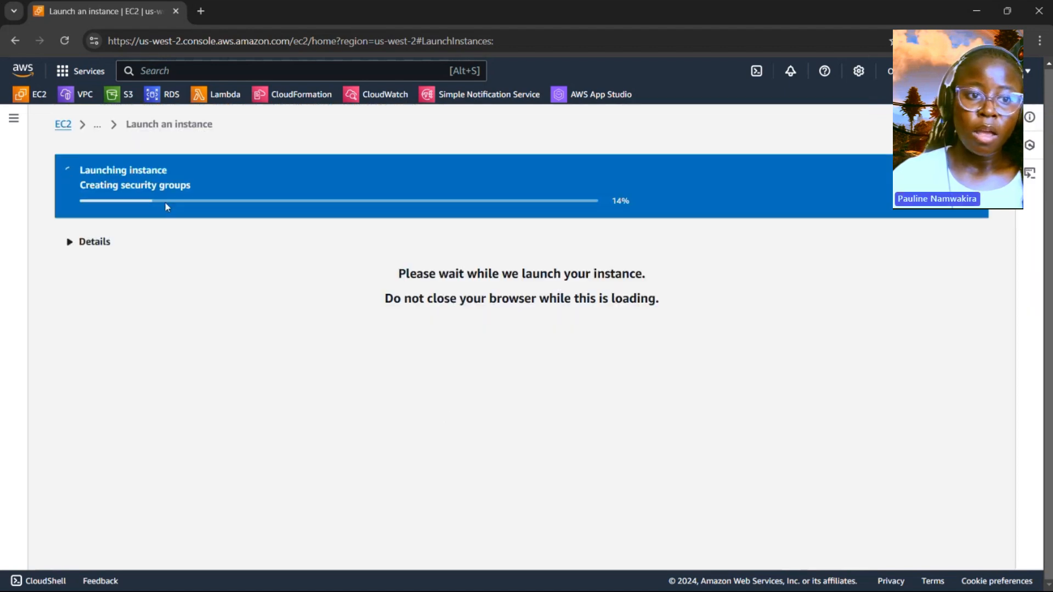
- Return to the EC2 dashboard and open a new instance launch form
{"action": "left_click", "coordinate": [63, 126]}
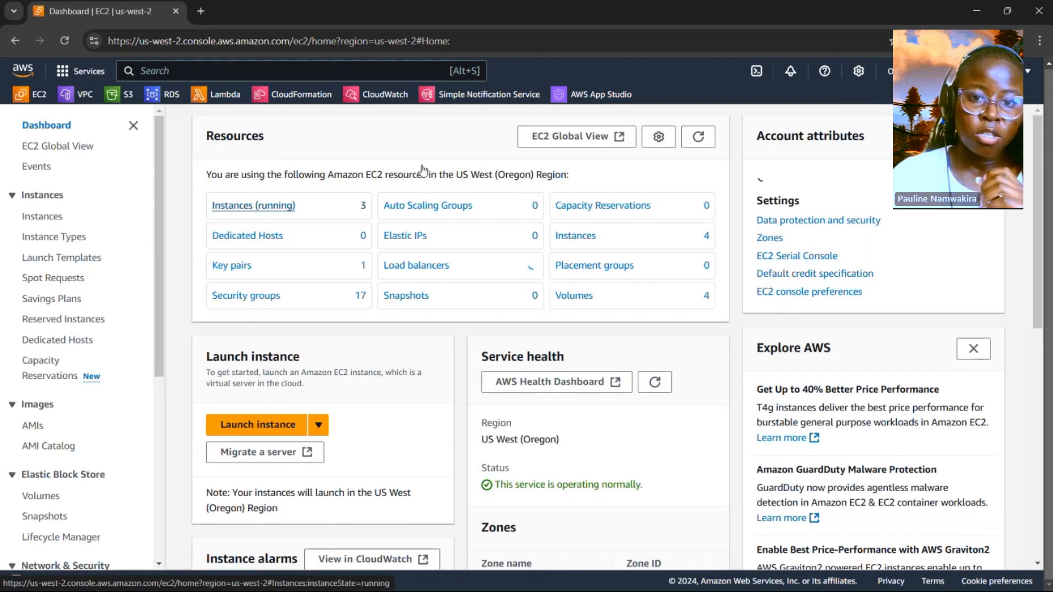
{"action": "left_click", "coordinate": [280, 427]}
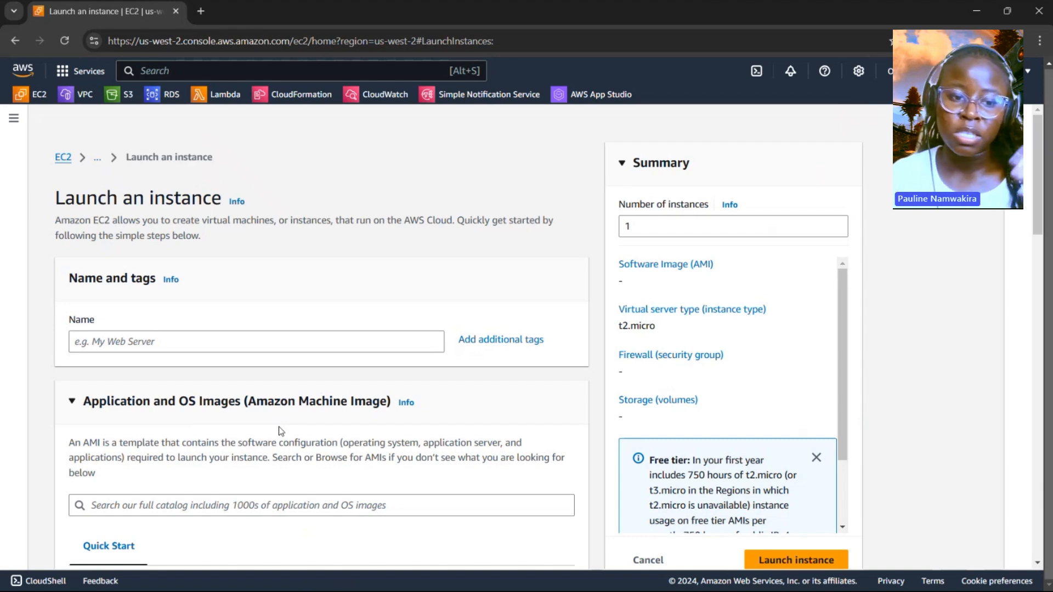
- Name the new EC2 instance pj-windows-server
{"action": "scroll", "coordinate": [315, 334], "scroll_direction": "down", "scroll_amount": 9}
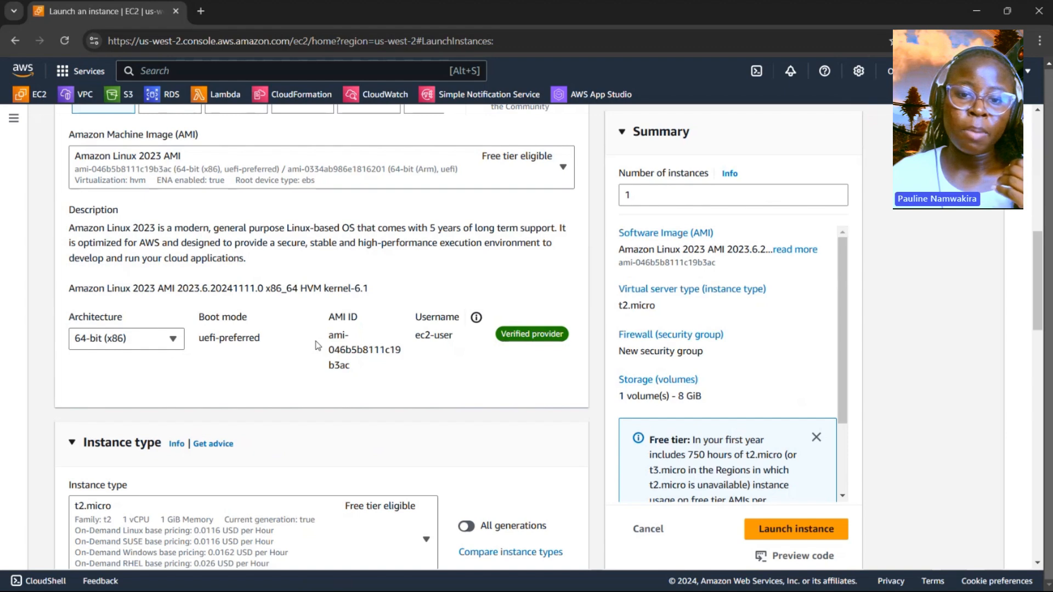
{"action": "scroll", "coordinate": [316, 343], "scroll_direction": "down", "scroll_amount": 15}
{"action": "scroll", "coordinate": [314, 340], "scroll_direction": "up", "scroll_amount": 20}
{"action": "left_click", "coordinate": [279, 345]}
{"action": "type", "text": "p"}
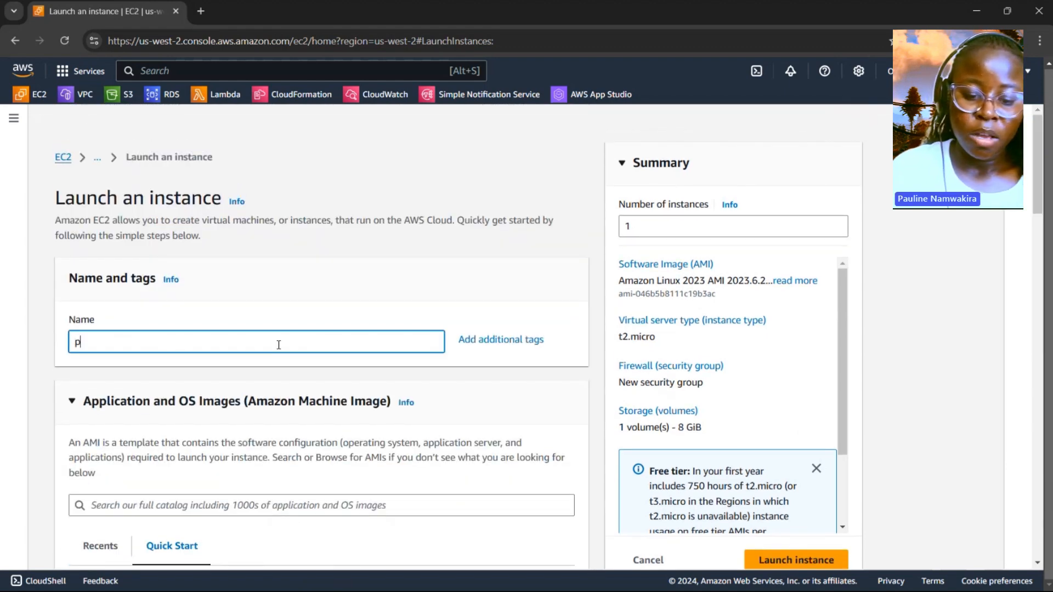
{"action": "type", "text": "j-windows-server"}
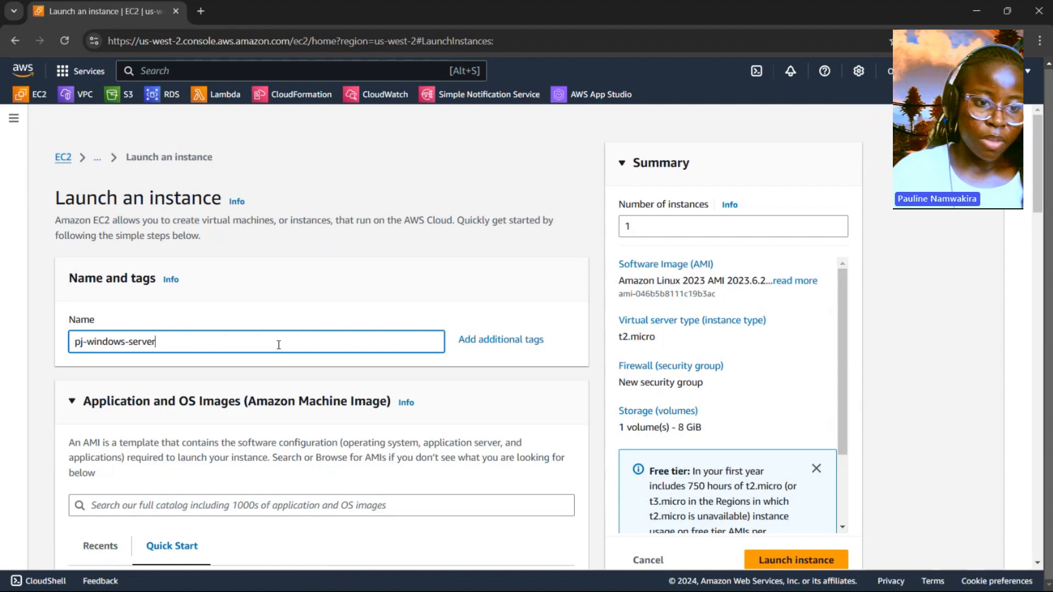
- Choose Windows as the instance's quick-start operating system image, using Microsoft Windows Server 2025 Base
{"action": "scroll", "coordinate": [283, 379], "scroll_direction": "down", "scroll_amount": 2}
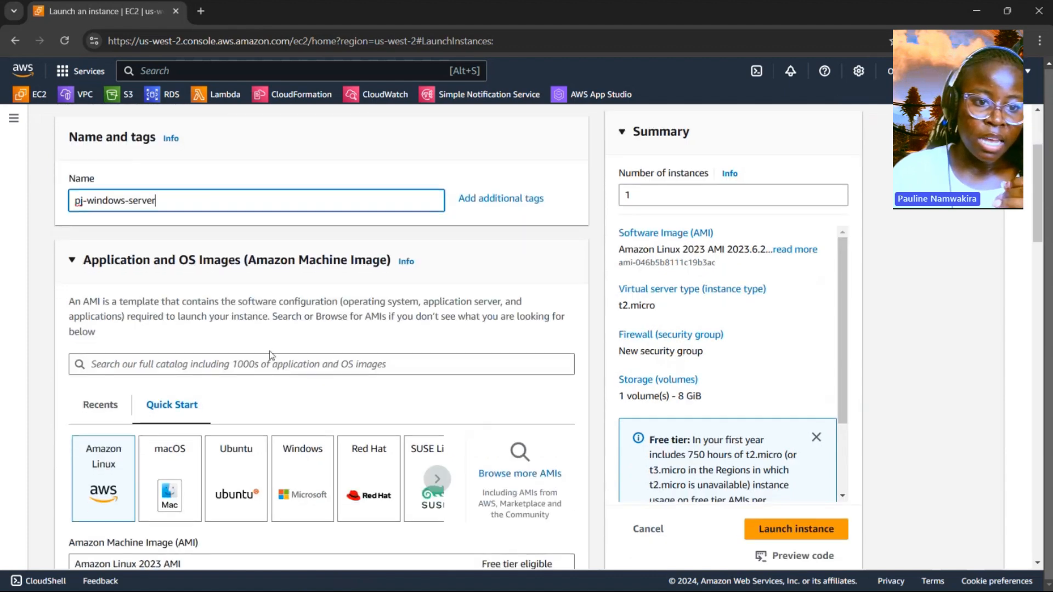
{"action": "scroll", "coordinate": [269, 354], "scroll_direction": "down", "scroll_amount": 3}
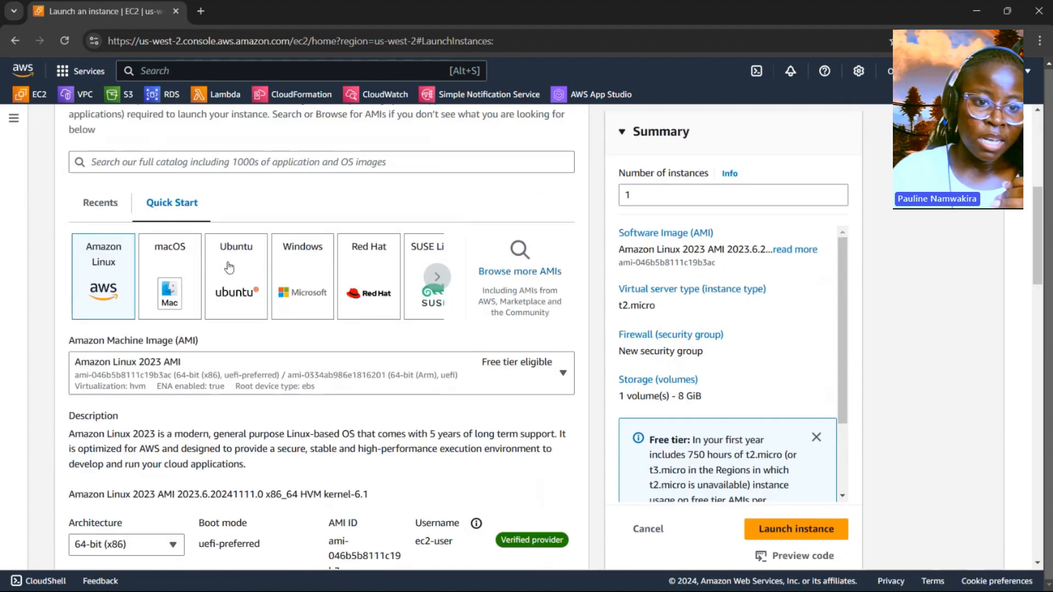
{"action": "left_click", "coordinate": [315, 282]}
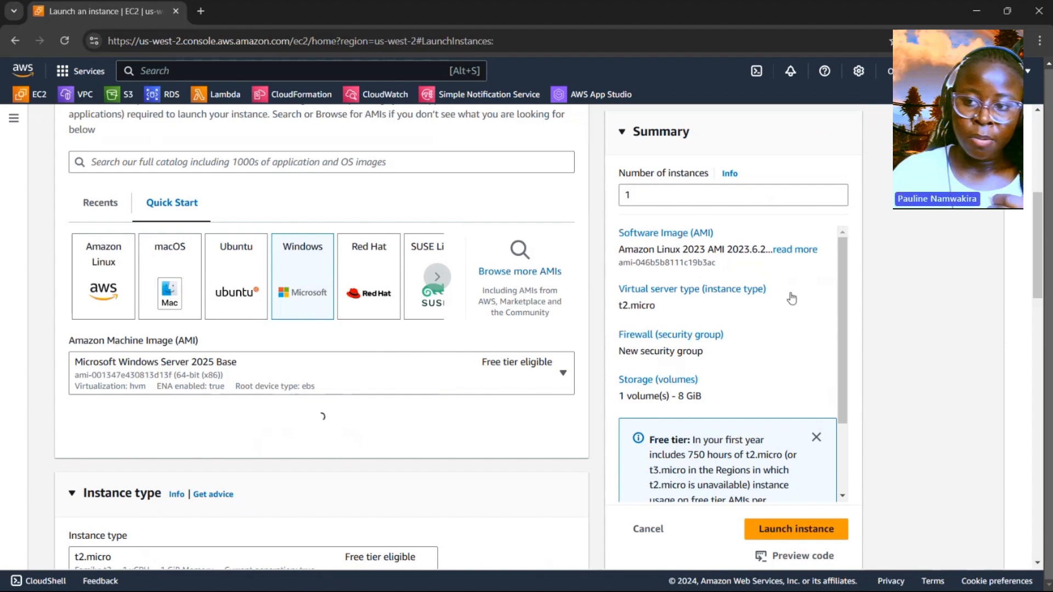
- Examine the Windows instance's image details, instance type, network, firewall and storage settings, and the existing key pairs
{"action": "scroll", "coordinate": [1026, 260], "scroll_direction": "down", "scroll_amount": 15}
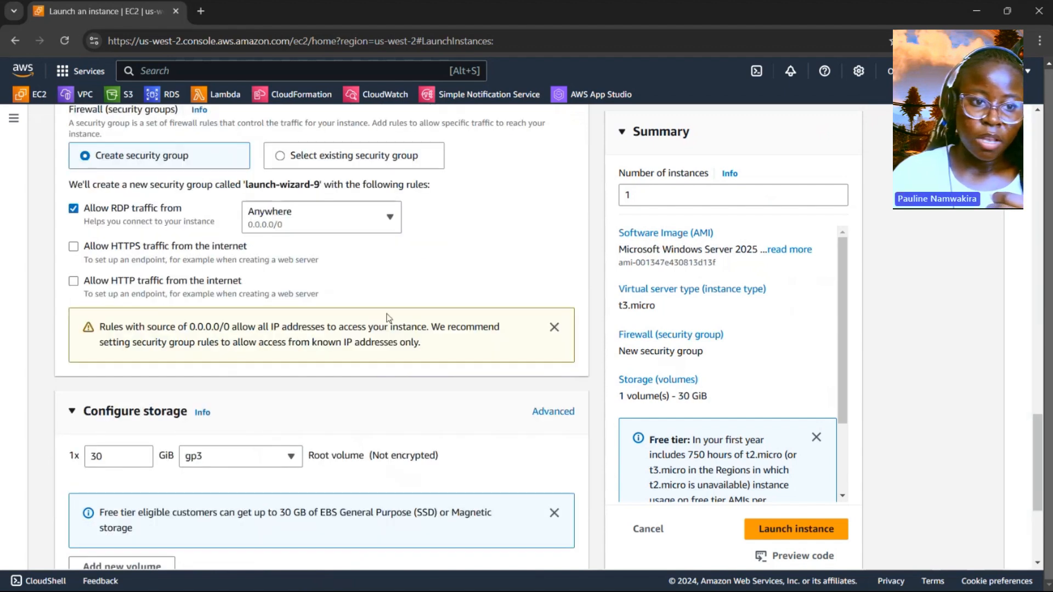
{"action": "scroll", "coordinate": [1012, 347], "scroll_direction": "up", "scroll_amount": 15}
{"action": "scroll", "coordinate": [1013, 347], "scroll_direction": "down", "scroll_amount": 2}
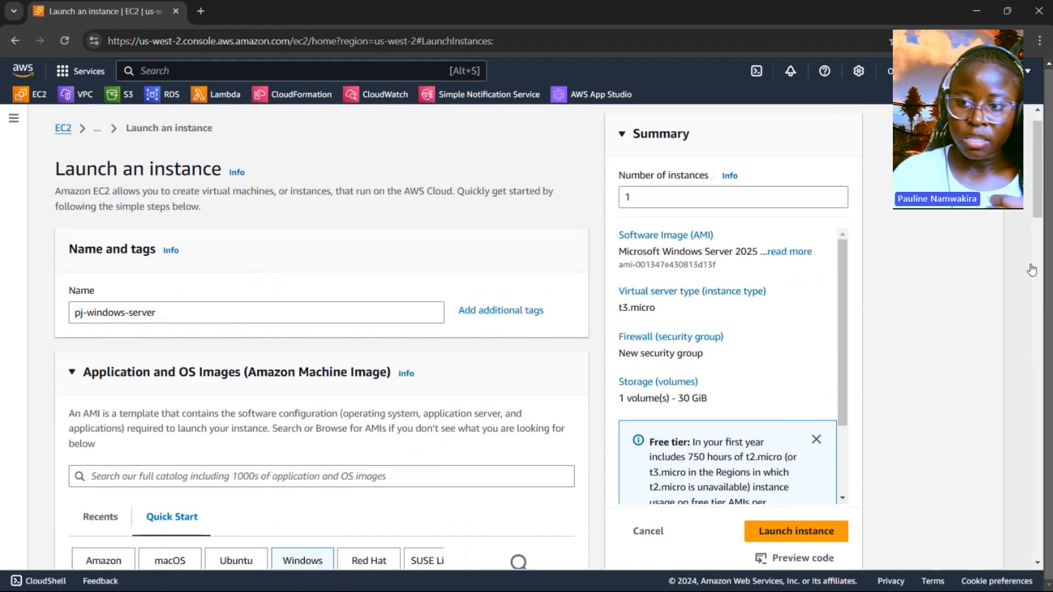
{"action": "scroll", "coordinate": [1042, 249], "scroll_direction": "down", "scroll_amount": 10}
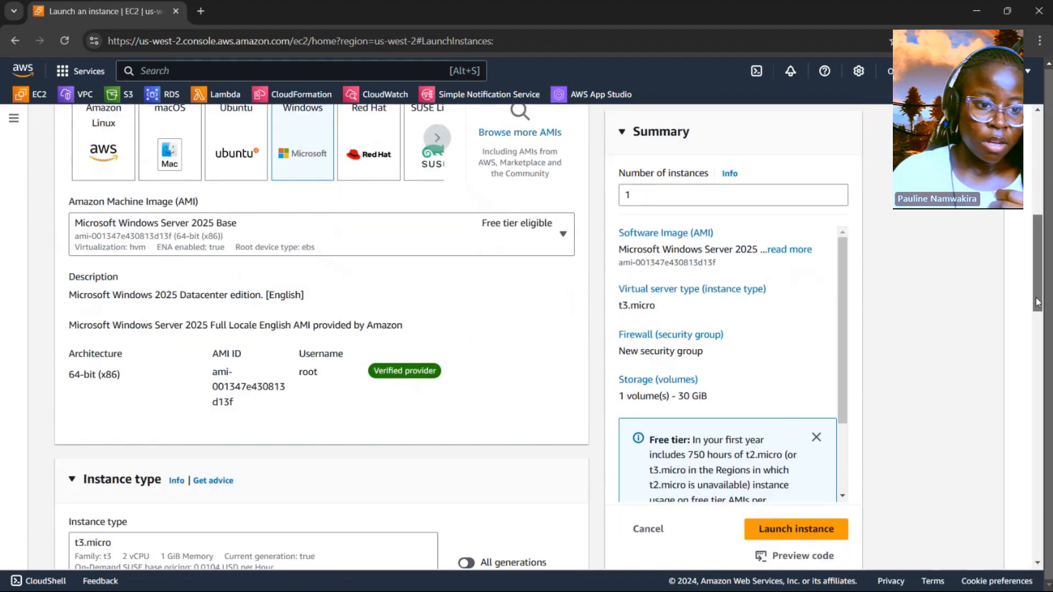
{"action": "scroll", "coordinate": [1033, 380], "scroll_direction": "up", "scroll_amount": 1}
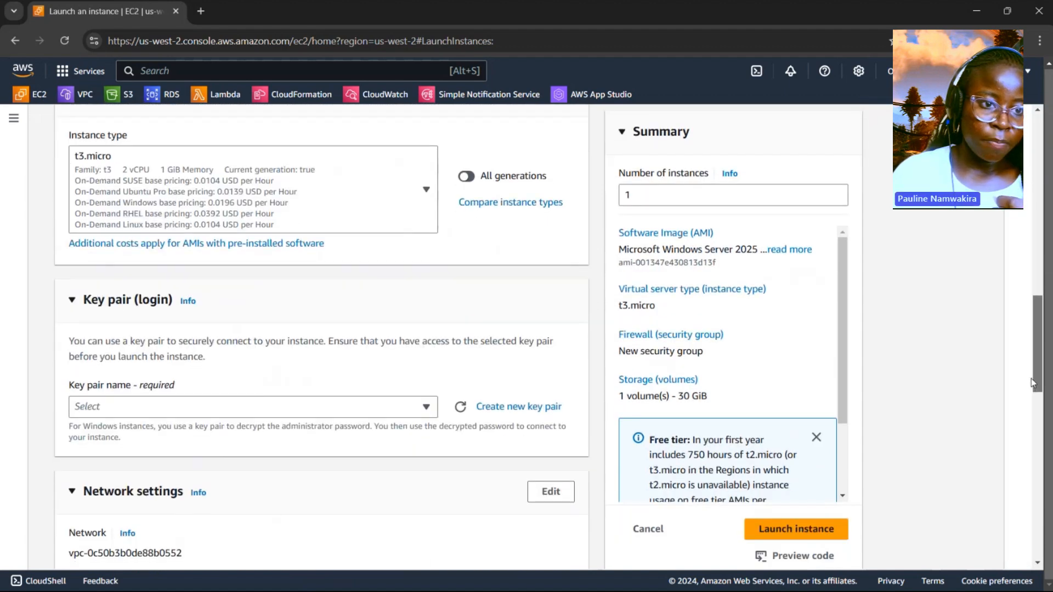
{"action": "scroll", "coordinate": [348, 246], "scroll_direction": "up", "scroll_amount": 3}
{"action": "scroll", "coordinate": [340, 336], "scroll_direction": "down", "scroll_amount": 5}
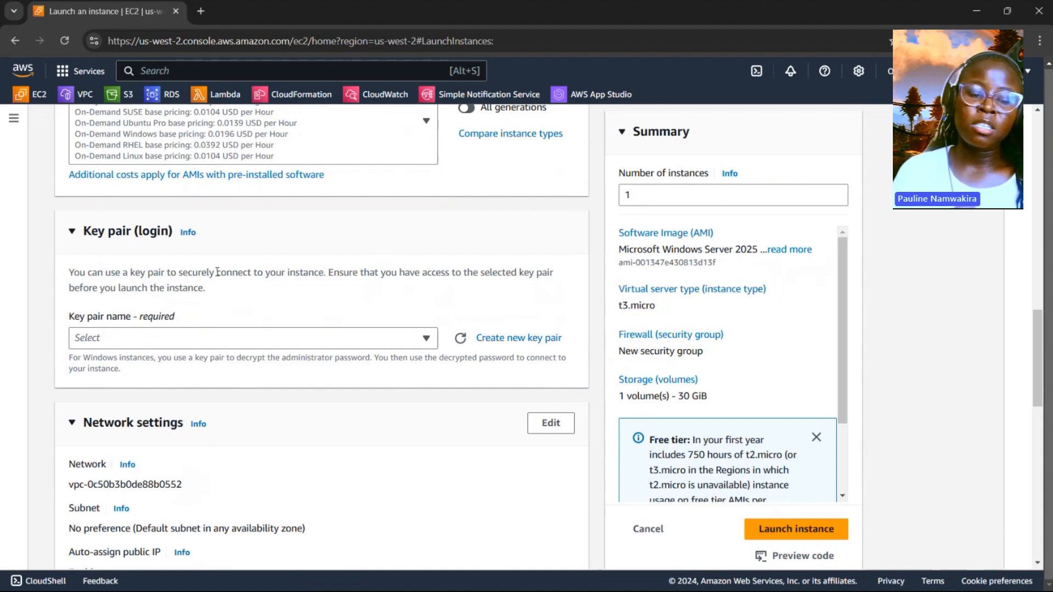
{"action": "left_click", "coordinate": [301, 344]}
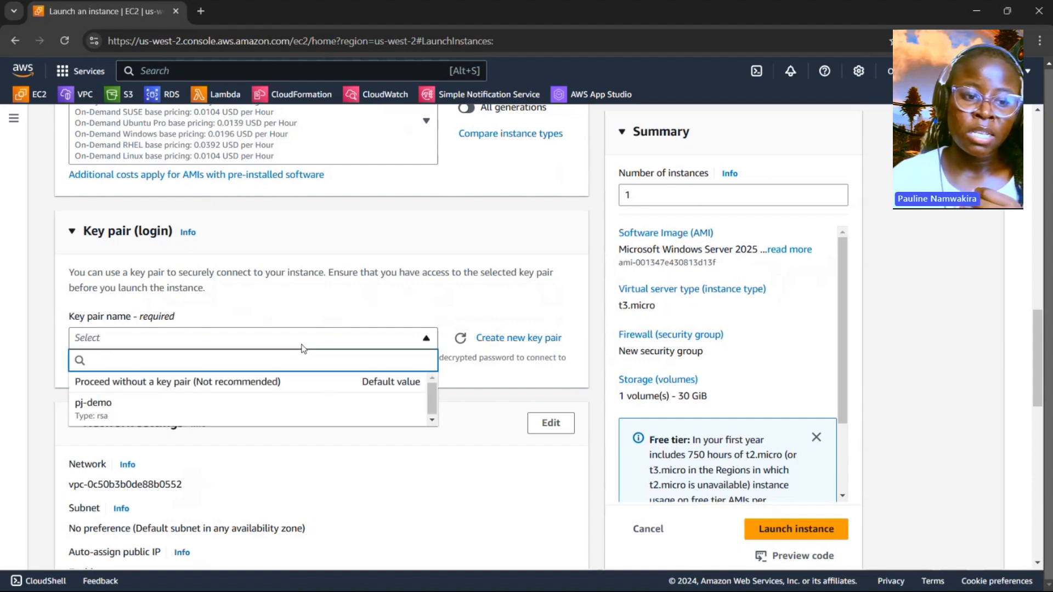
{"action": "left_click", "coordinate": [301, 347]}
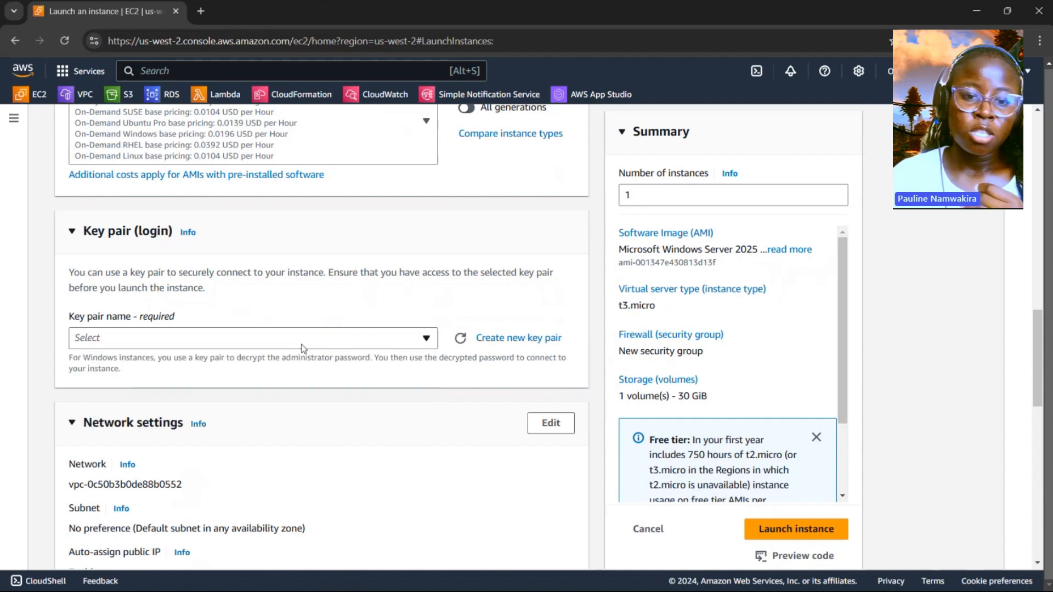
- Create an RSA key pair named pj-windows-key in .pem format for the instance
{"action": "left_click", "coordinate": [535, 344]}
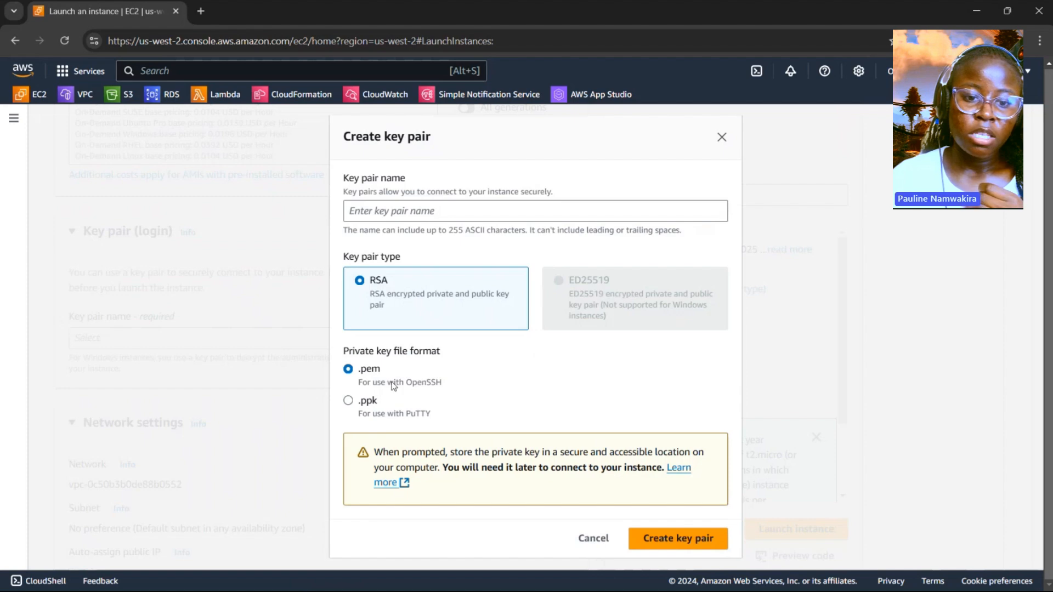
{"action": "left_click", "coordinate": [393, 215]}
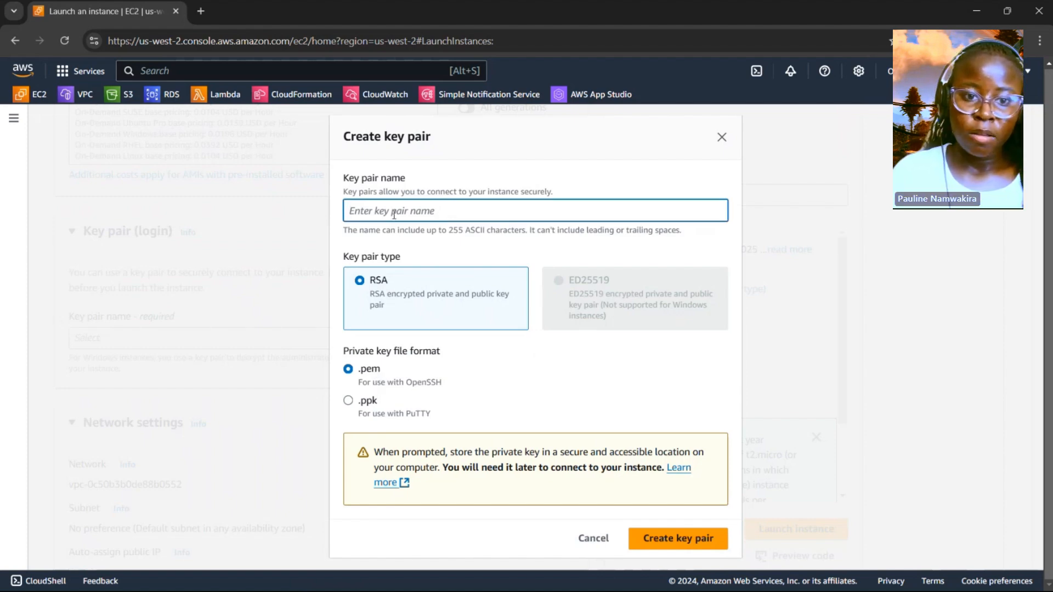
{"action": "type", "text": "pj-w"}
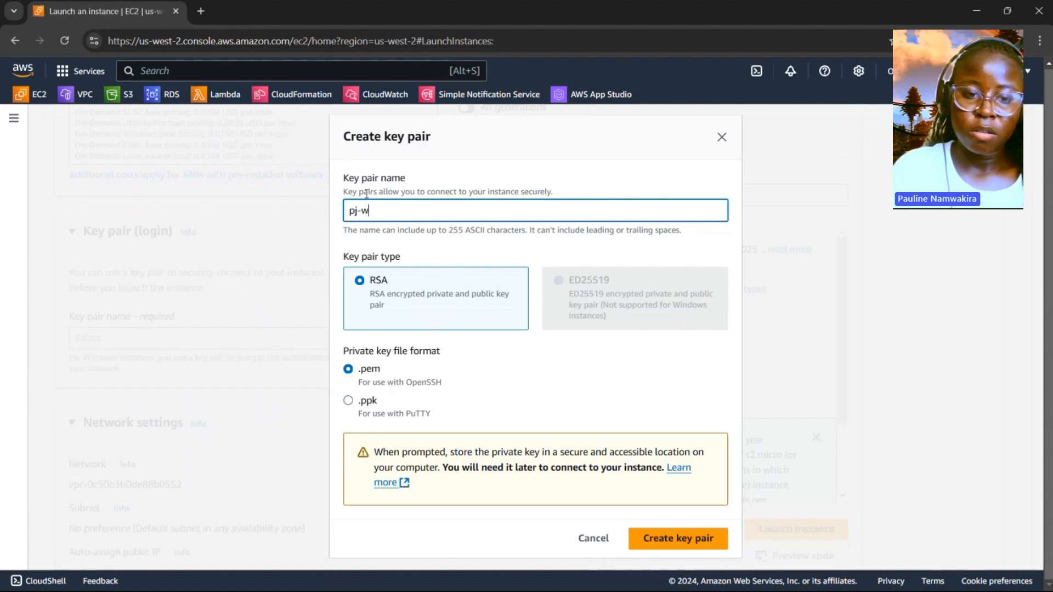
{"action": "type", "text": "indoe"}
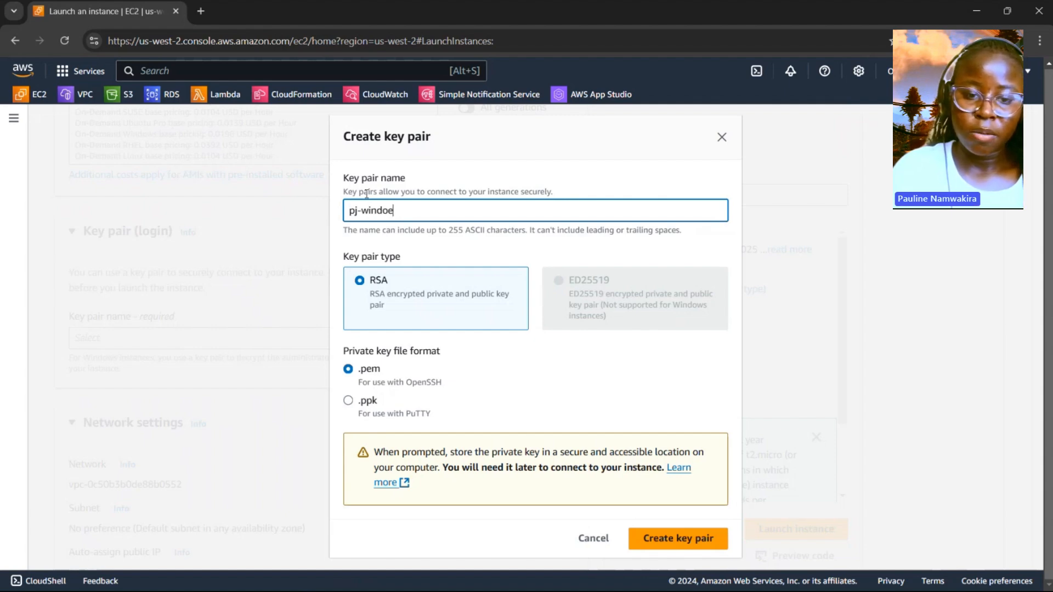
{"action": "type", "text": "s-key"}
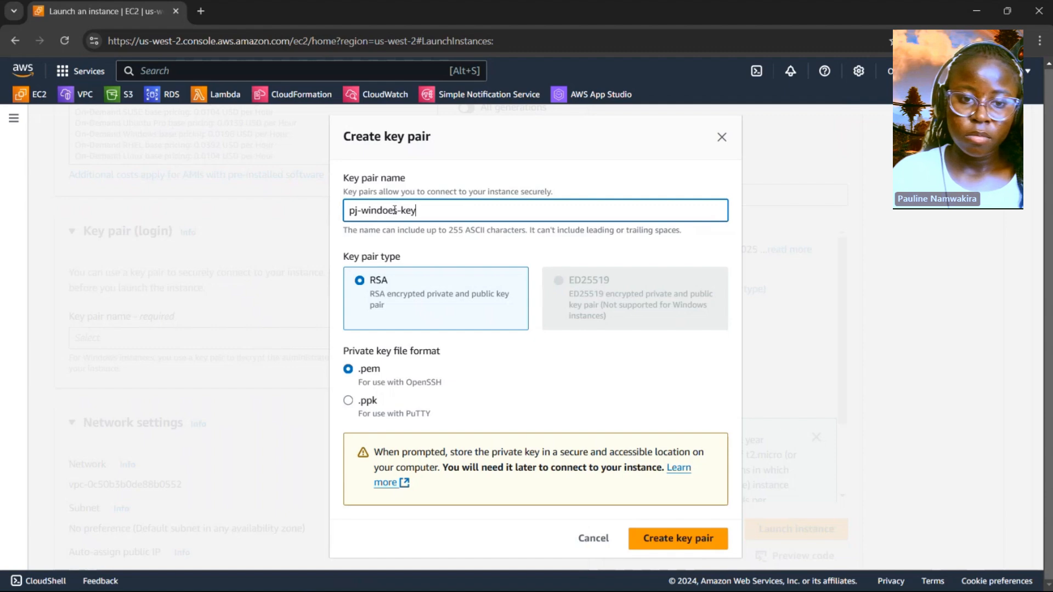
{"action": "key", "text": "Left"}
{"action": "key", "text": "Left"}
{"action": "key", "text": "Left"}
{"action": "key", "text": "Left"}
{"action": "key", "text": "Left"}
{"action": "key", "text": "BackSpace"}
{"action": "type", "text": "w"}
{"action": "left_click", "coordinate": [676, 540]}
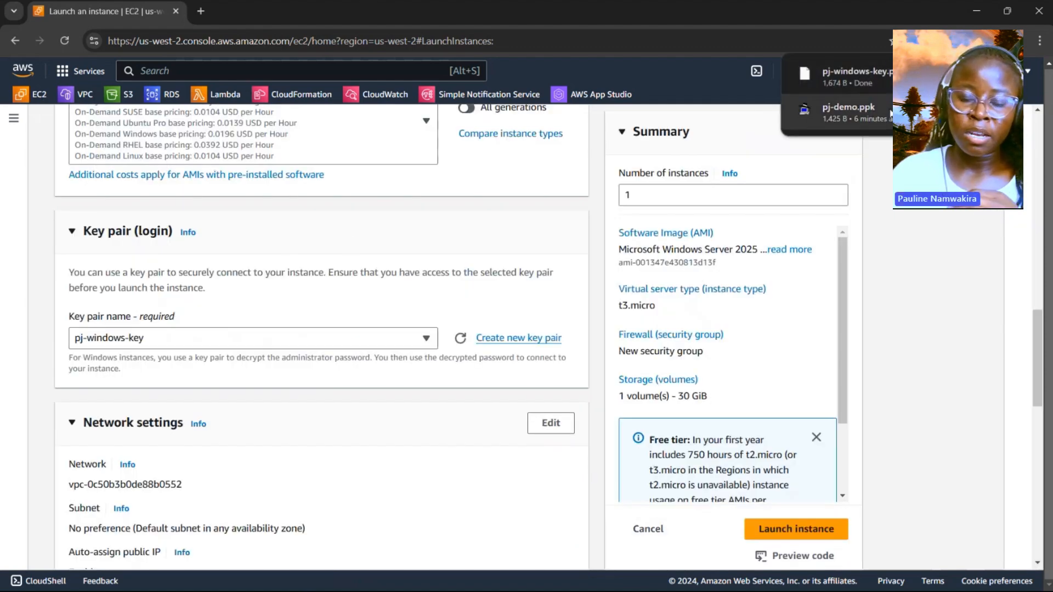
- Edit the instance's network settings and select subnet-010f147f72bf20be8 in us-west-2a within the default VPC
{"action": "scroll", "coordinate": [357, 381], "scroll_direction": "down", "scroll_amount": 3}
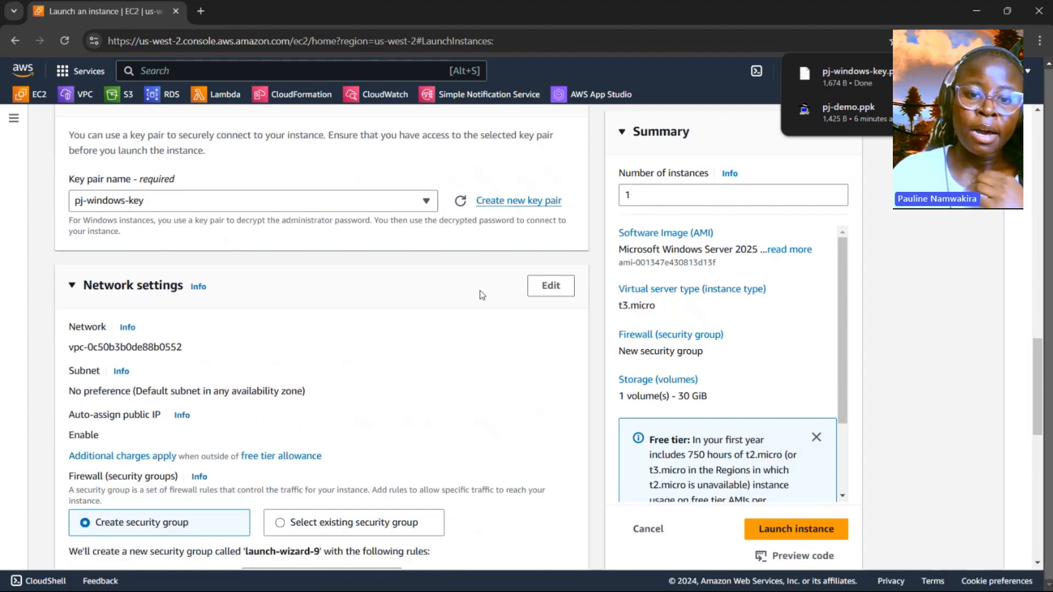
{"action": "left_click", "coordinate": [545, 291]}
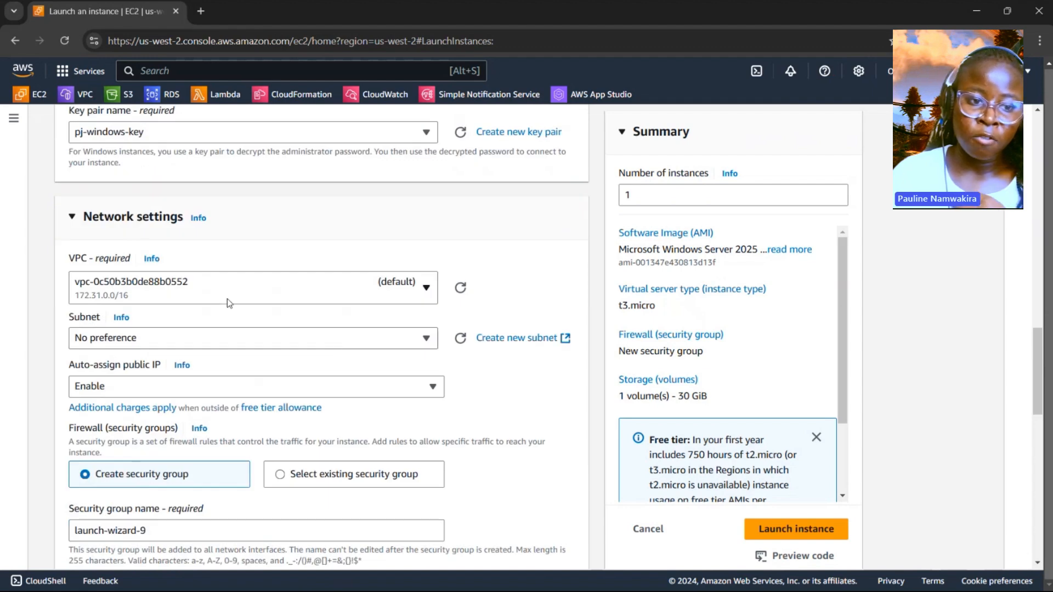
{"action": "left_click", "coordinate": [235, 338]}
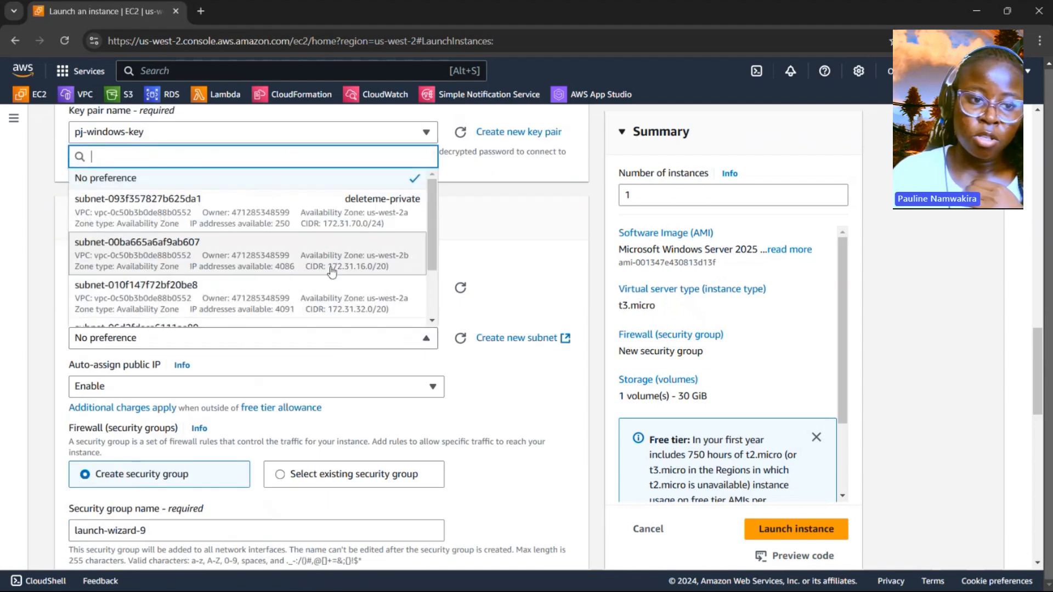
{"action": "left_click", "coordinate": [387, 310]}
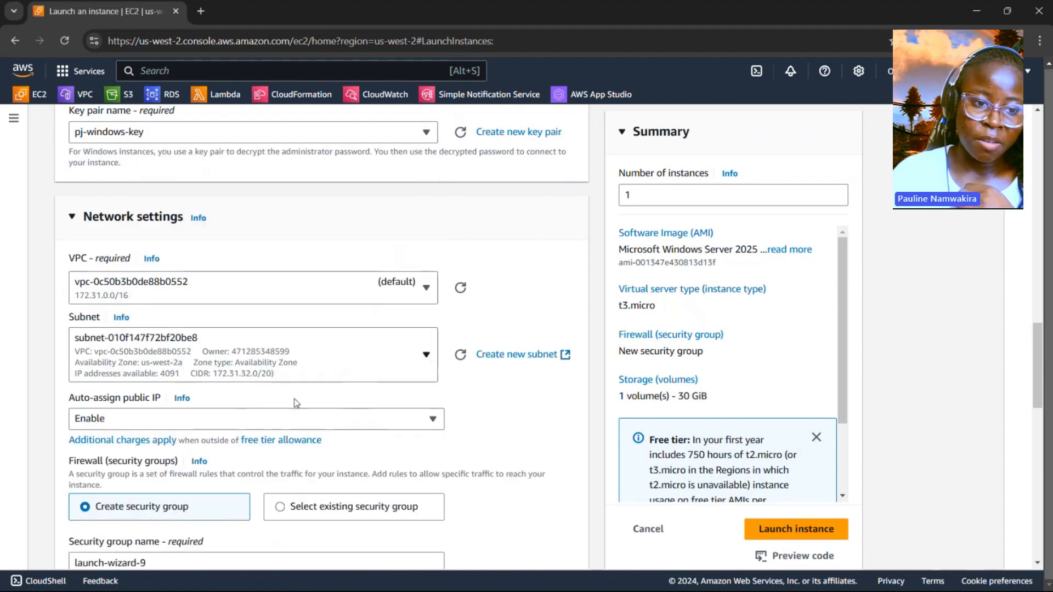
- Name the instance's new security group pj-windows-server-SG
{"action": "scroll", "coordinate": [274, 394], "scroll_direction": "down", "scroll_amount": 1}
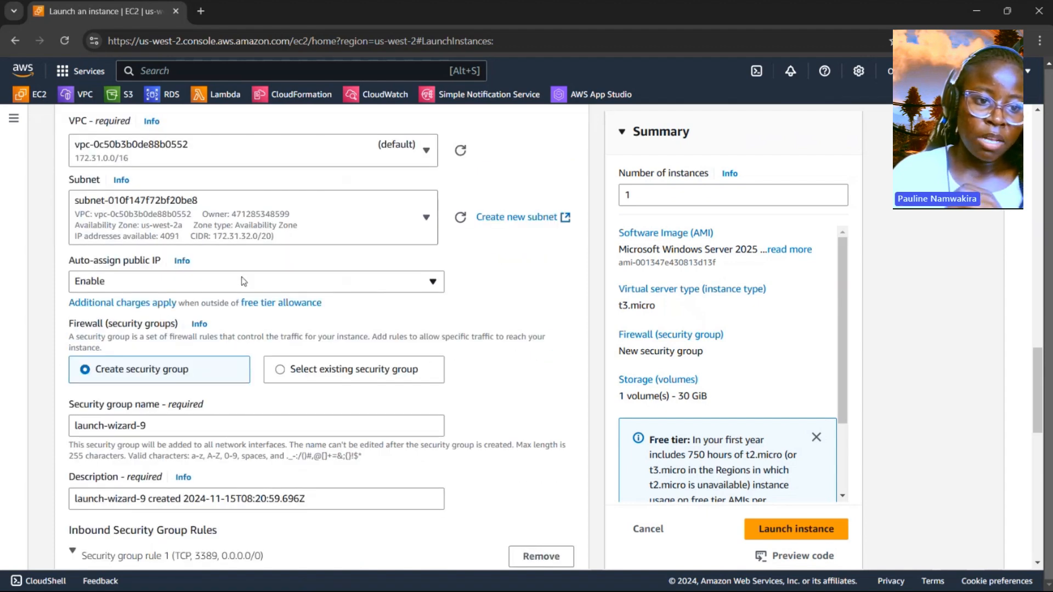
{"action": "scroll", "coordinate": [288, 371], "scroll_direction": "down", "scroll_amount": 2}
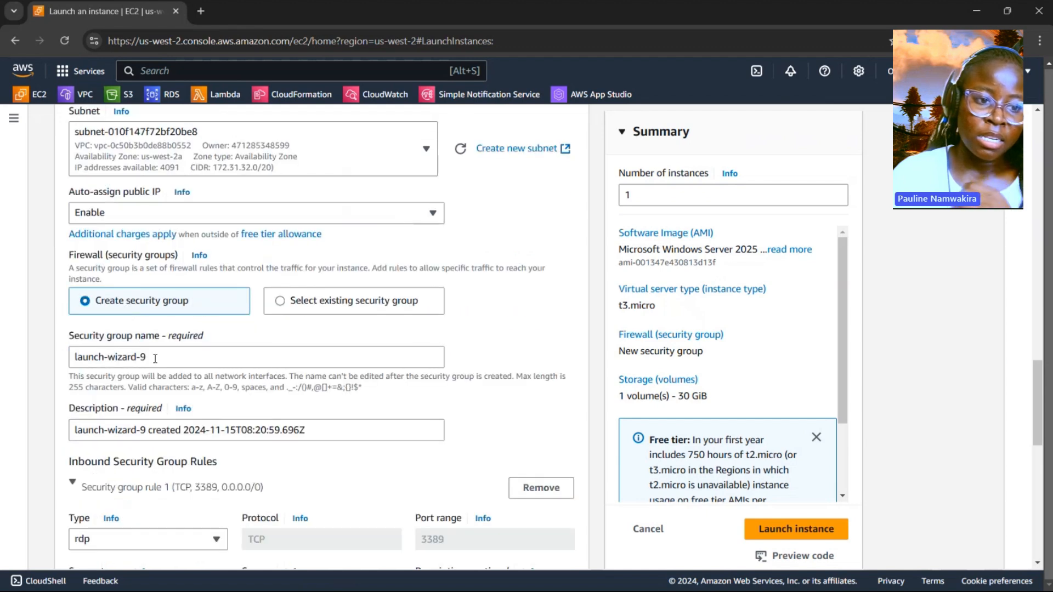
{"action": "scroll", "coordinate": [172, 324], "scroll_direction": "down", "scroll_amount": 2}
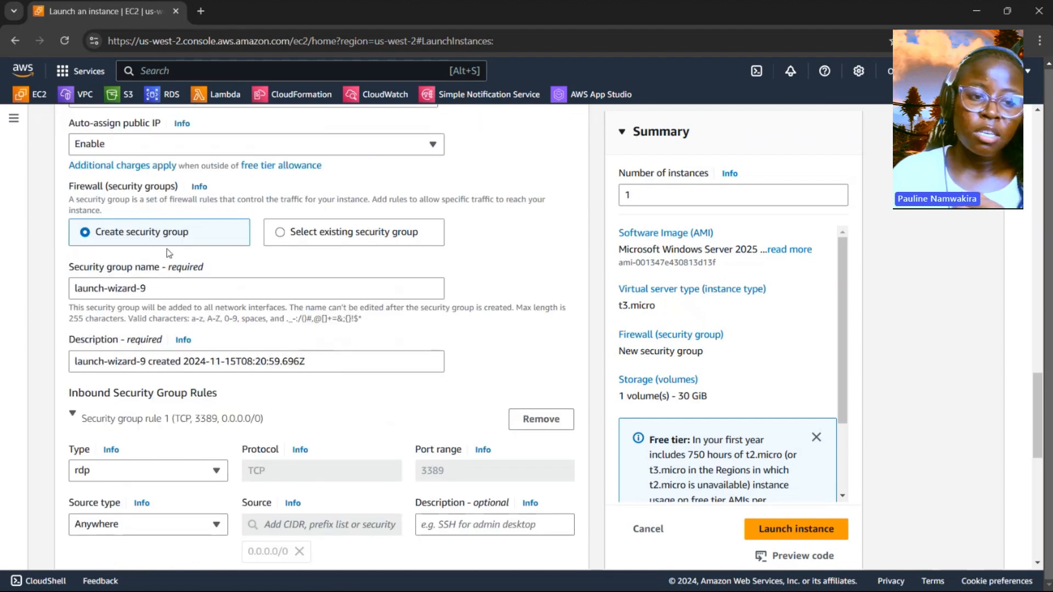
{"action": "left_click_drag", "start_coordinate": [182, 289], "coordinate": [37, 302]}
{"action": "type", "text": "pj"}
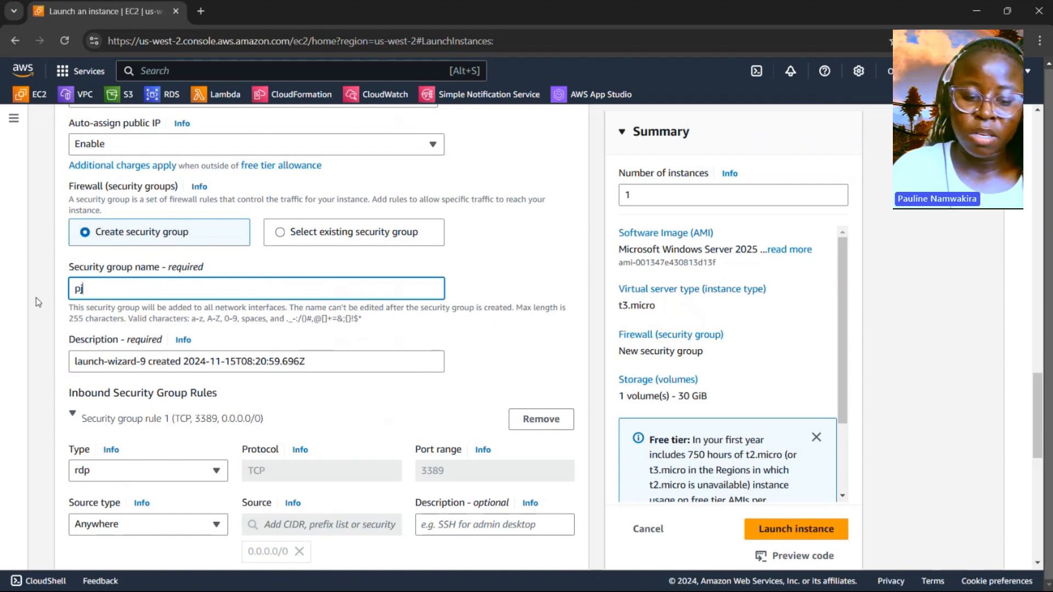
{"action": "type", "text": "-wi"}
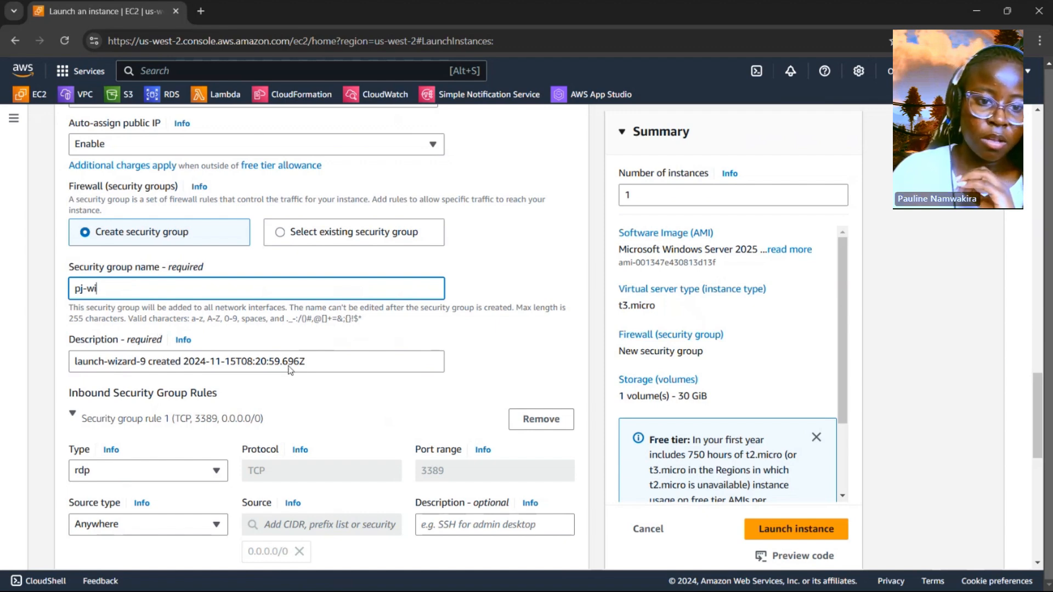
{"action": "type", "text": "ndows-server"}
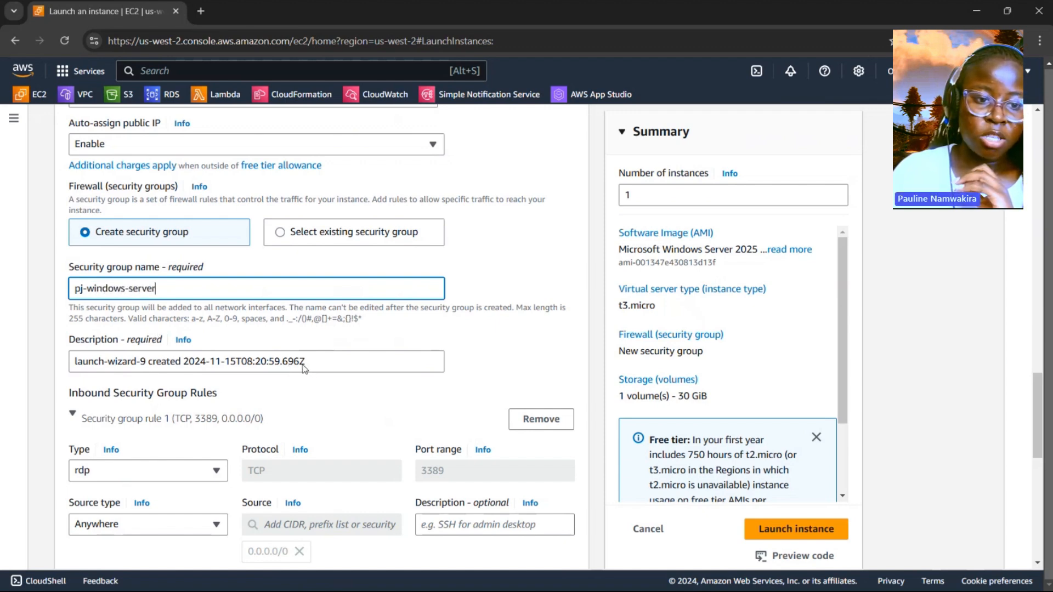
{"action": "type", "text": "-SG"}
- Replace the security group's default description with "Allow RDP aCCESS"
{"action": "key", "text": "Tab"}
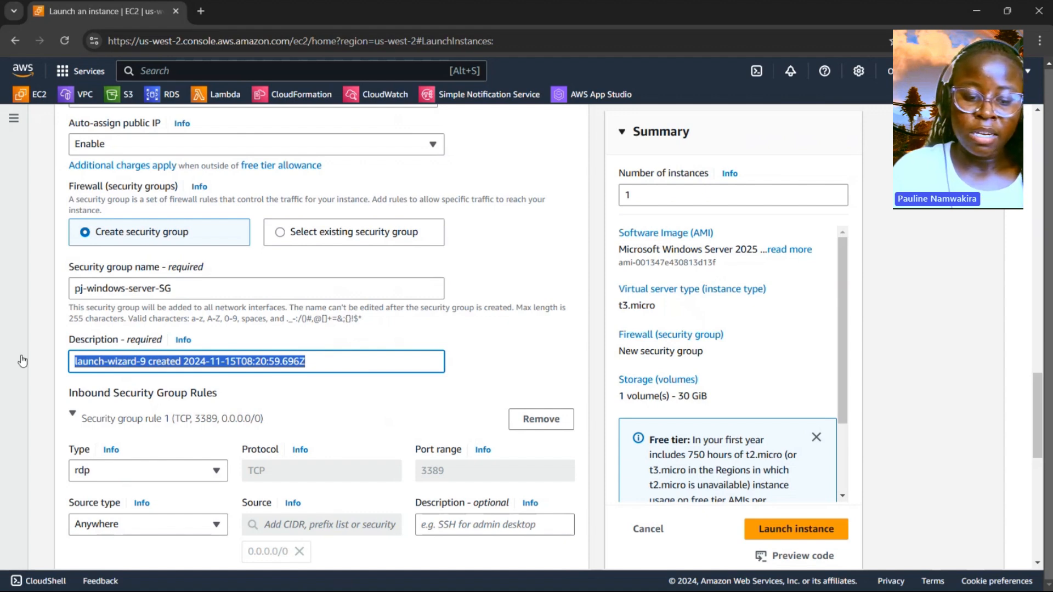
{"action": "type", "text": "ALL"}
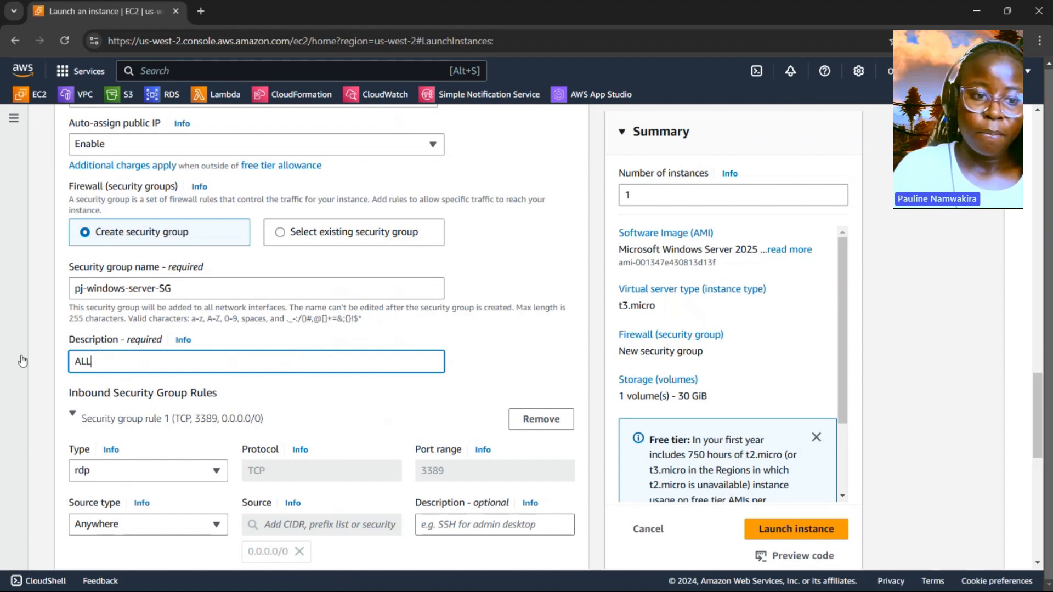
{"action": "type", "text": "OW rdp"}
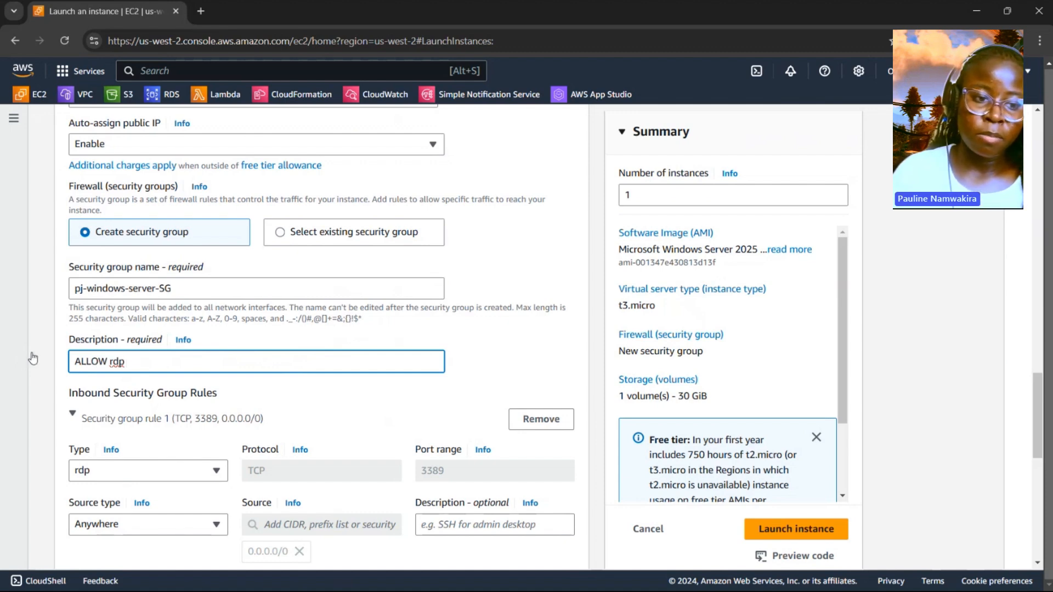
{"action": "triple_click", "coordinate": [126, 360]}
{"action": "key", "text": "BackSpace"}
{"action": "type", "text": "A"}
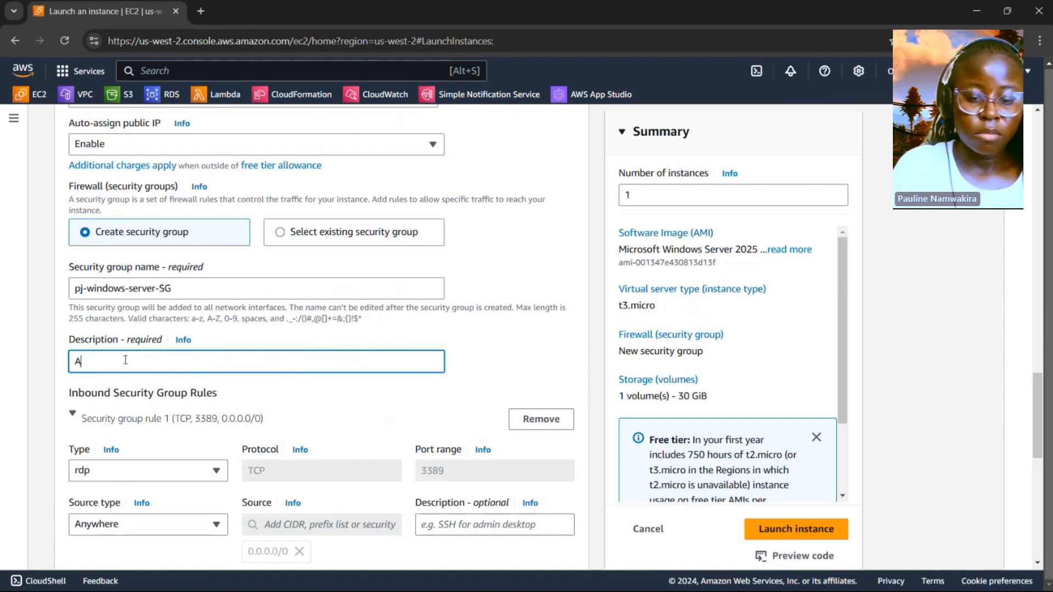
{"action": "type", "text": "llow RDP ACCESS"}
{"action": "scroll", "coordinate": [252, 379], "scroll_direction": "down", "scroll_amount": 7}
{"action": "scroll", "coordinate": [244, 354], "scroll_direction": "down", "scroll_amount": 3}
{"action": "scroll", "coordinate": [243, 355], "scroll_direction": "up", "scroll_amount": 20}
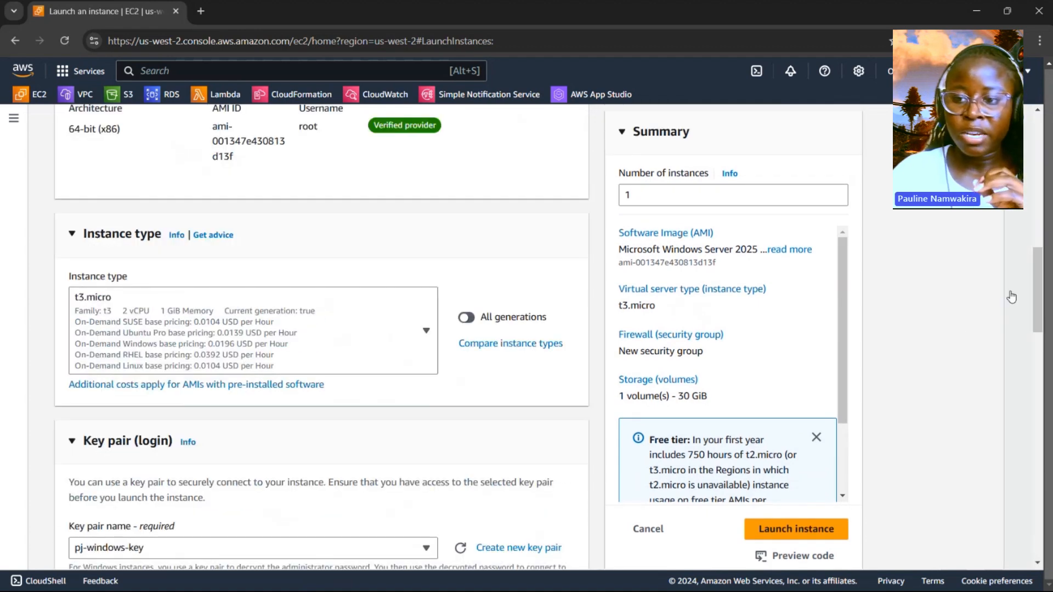
{"action": "left_click_drag", "start_coordinate": [1036, 299], "coordinate": [1032, 460]}
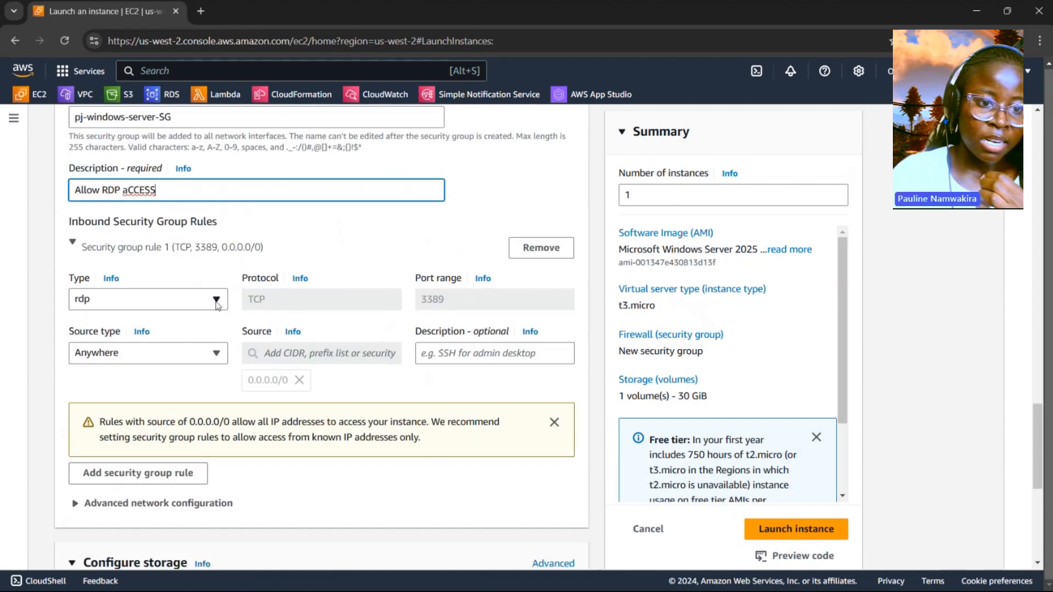
- Restrict the RDP inbound security group rule's source type to My IP
{"action": "left_click", "coordinate": [189, 362]}
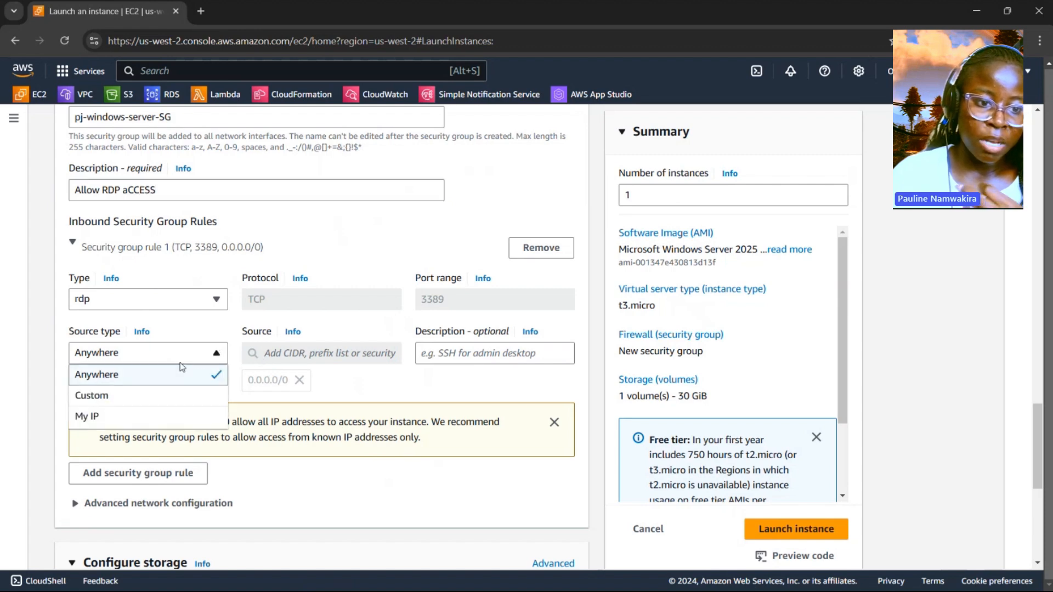
{"action": "left_click", "coordinate": [154, 418]}
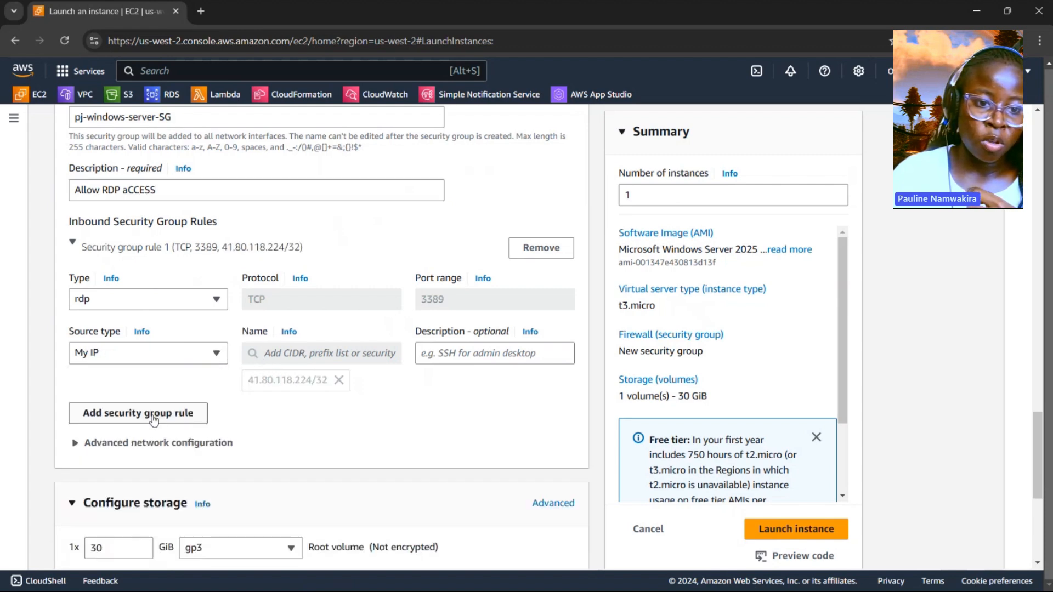
{"action": "left_click", "coordinate": [180, 354]}
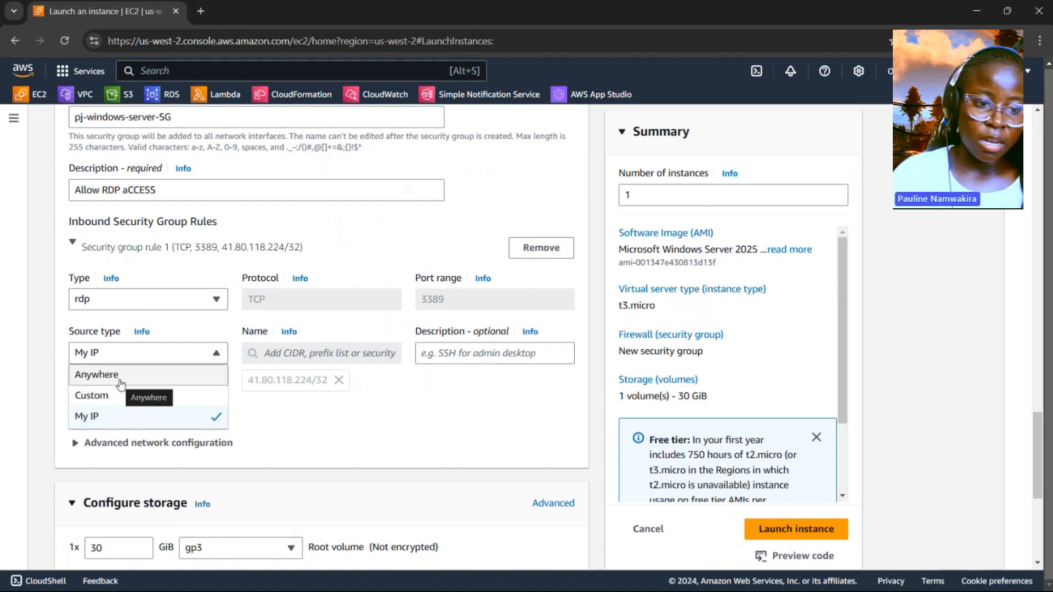
{"action": "left_click", "coordinate": [301, 419]}
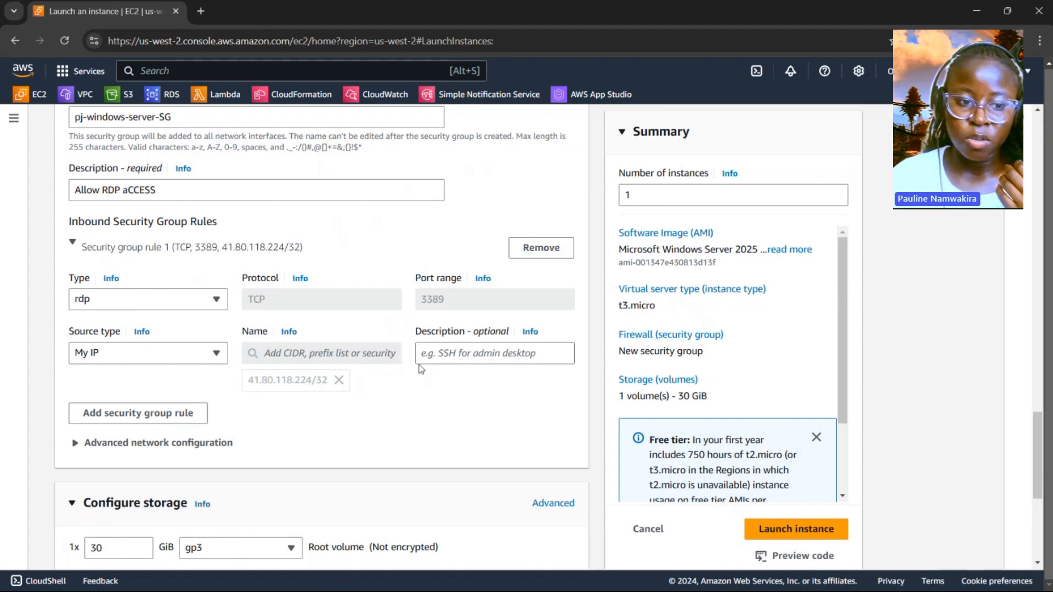
- Launch the Windows Server instance with its default storage and return to the EC2 instances list
{"action": "scroll", "coordinate": [258, 325], "scroll_direction": "down", "scroll_amount": 5}
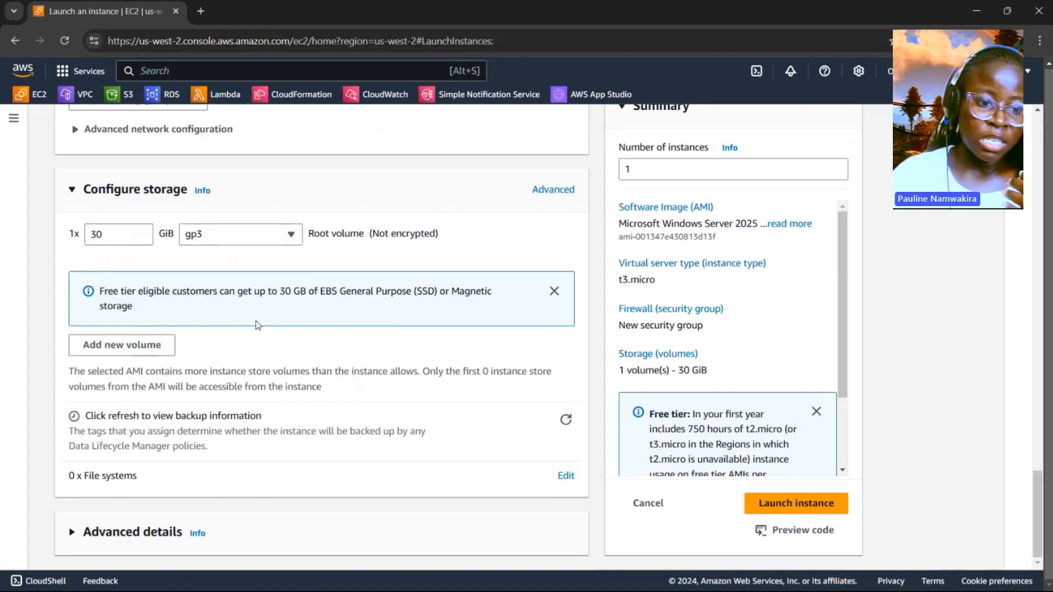
{"action": "left_click", "coordinate": [785, 507]}
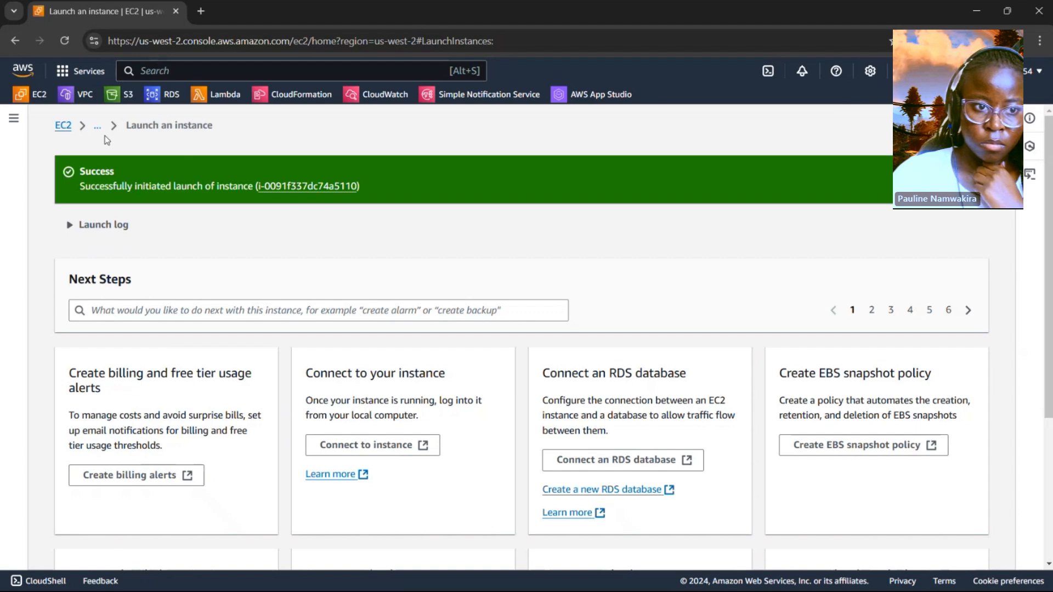
{"action": "left_click", "coordinate": [65, 127]}
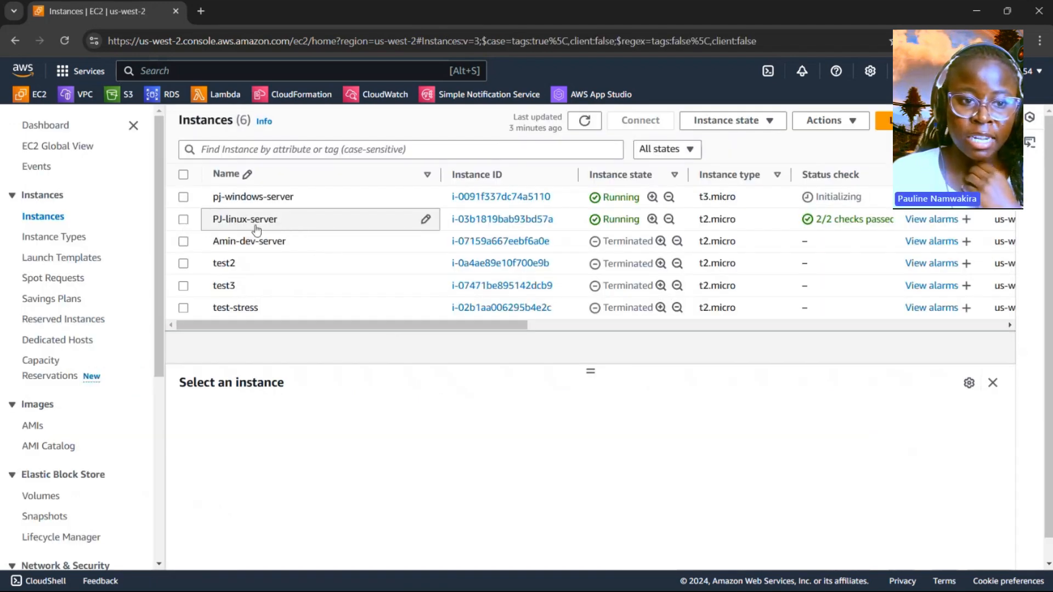
- Select PJ-linux-server, enlarge its details area, and examine its instance summary, status checks and monitoring metrics
{"action": "left_click", "coordinate": [185, 219]}
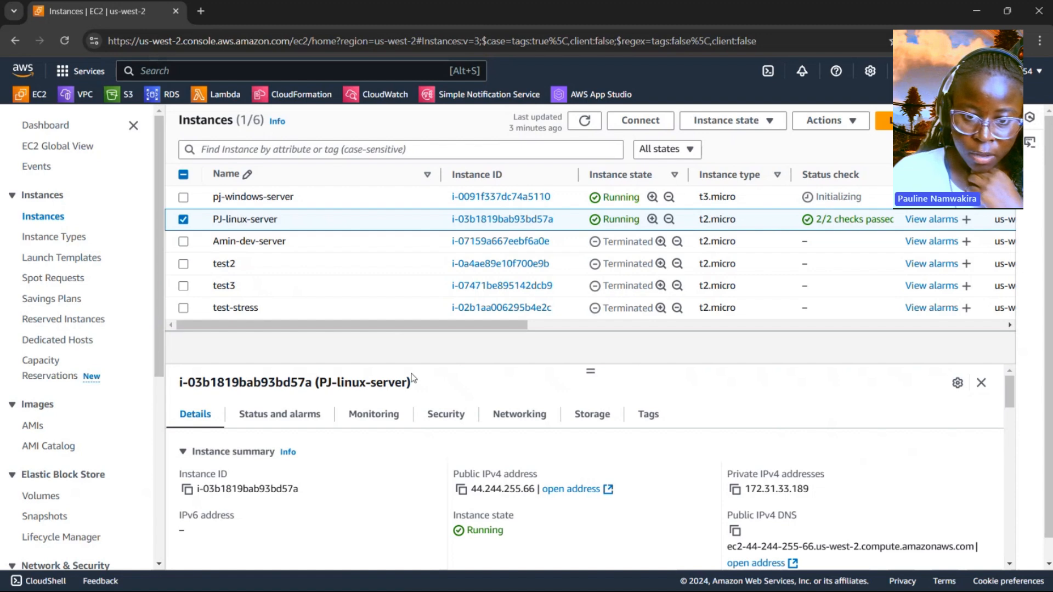
{"action": "left_click_drag", "start_coordinate": [590, 369], "coordinate": [609, 283]}
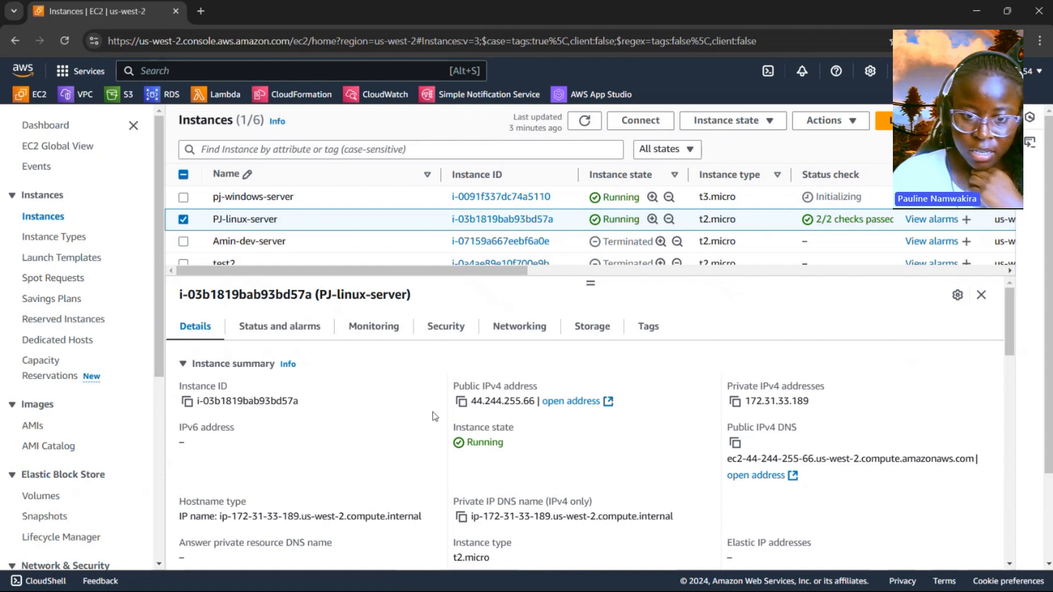
{"action": "left_click_drag", "start_coordinate": [1014, 319], "coordinate": [1016, 368]}
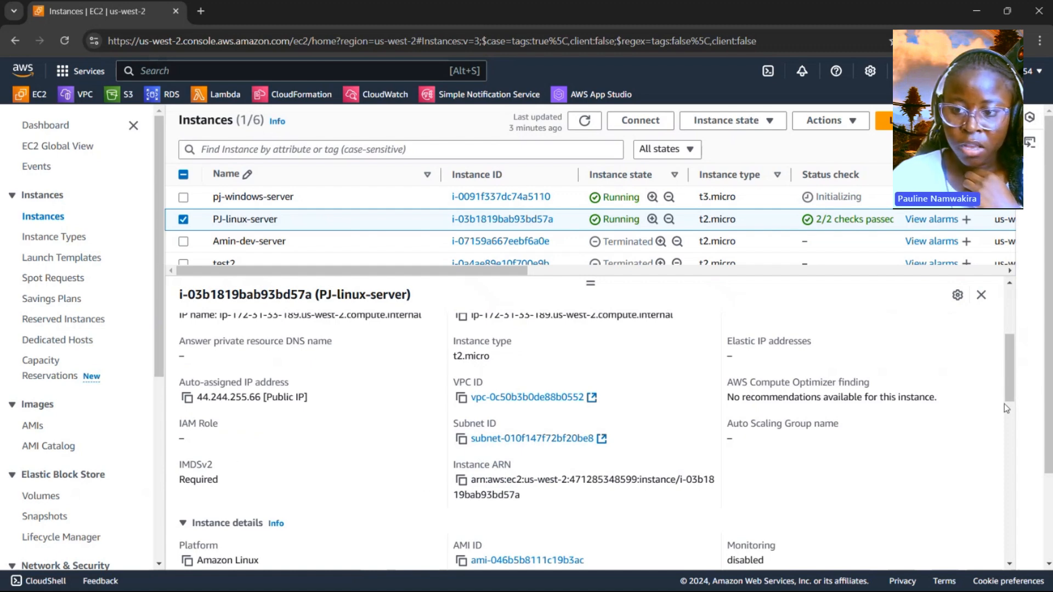
{"action": "scroll", "coordinate": [1015, 378], "scroll_direction": "up", "scroll_amount": 4}
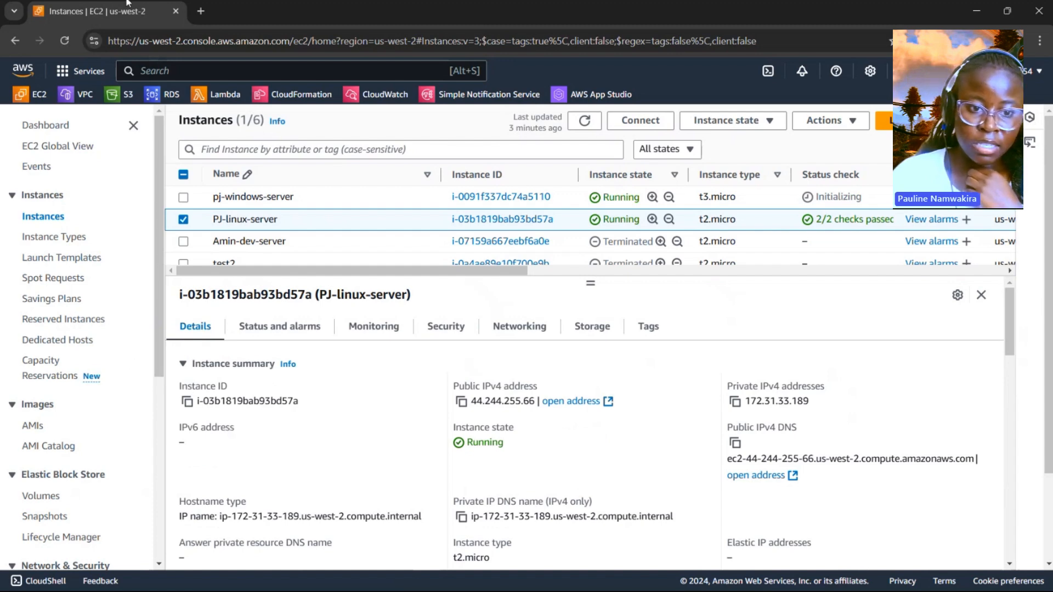
{"action": "left_click", "coordinate": [303, 325]}
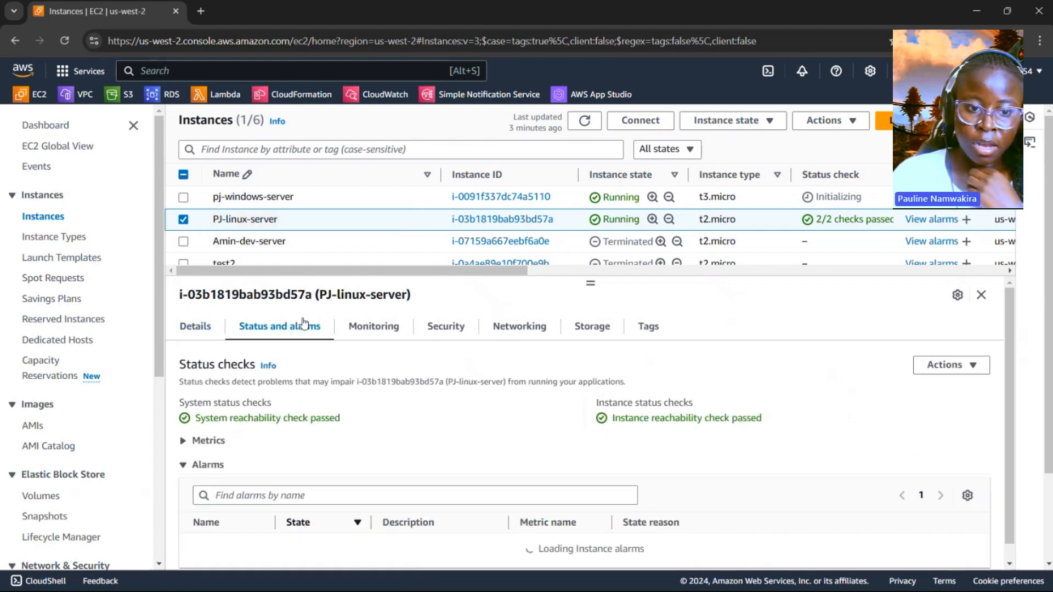
{"action": "left_click_drag", "start_coordinate": [234, 417], "coordinate": [307, 419]}
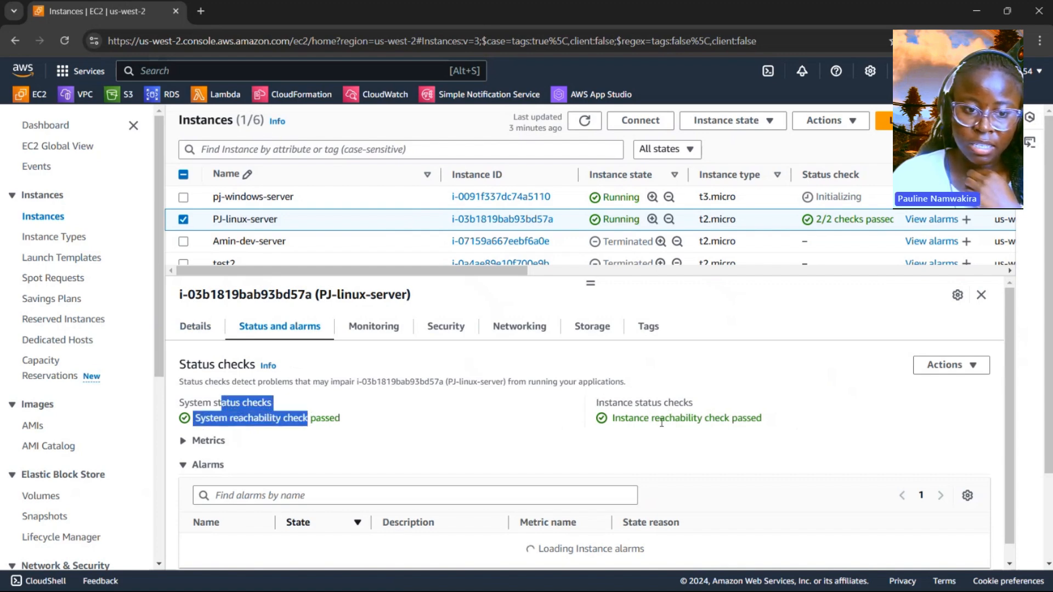
{"action": "left_click", "coordinate": [229, 447]}
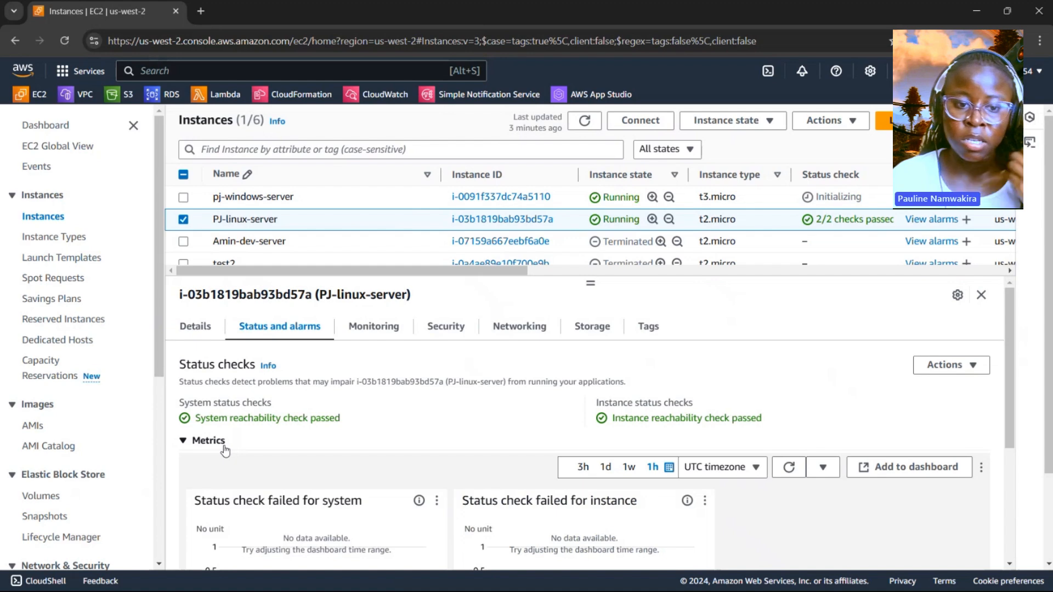
{"action": "left_click", "coordinate": [390, 328]}
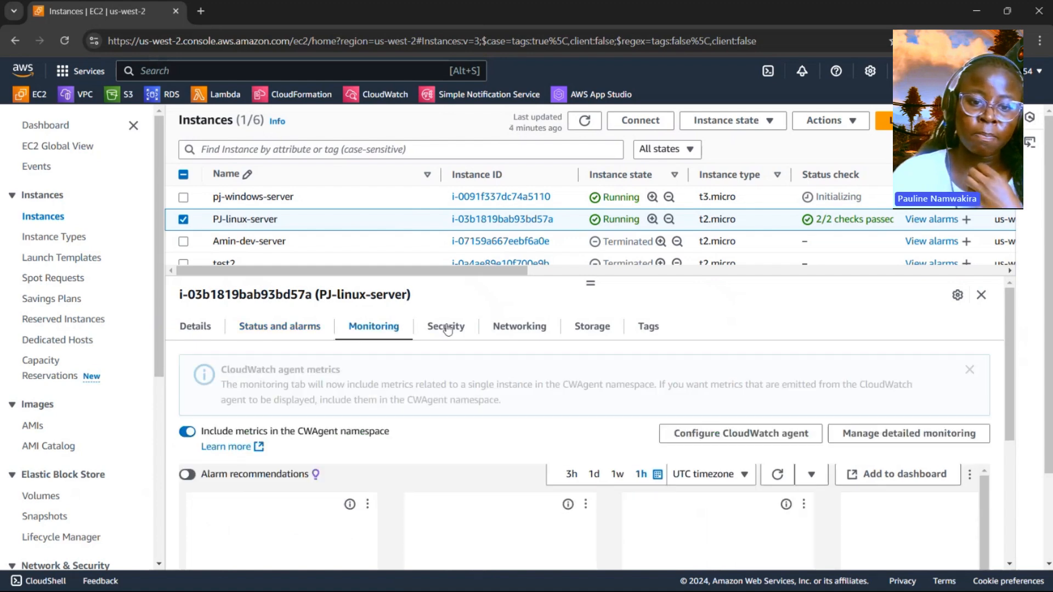
- Review PJ-linux-server's security group rules, networking details and attached storage volumes
{"action": "left_click", "coordinate": [454, 331]}
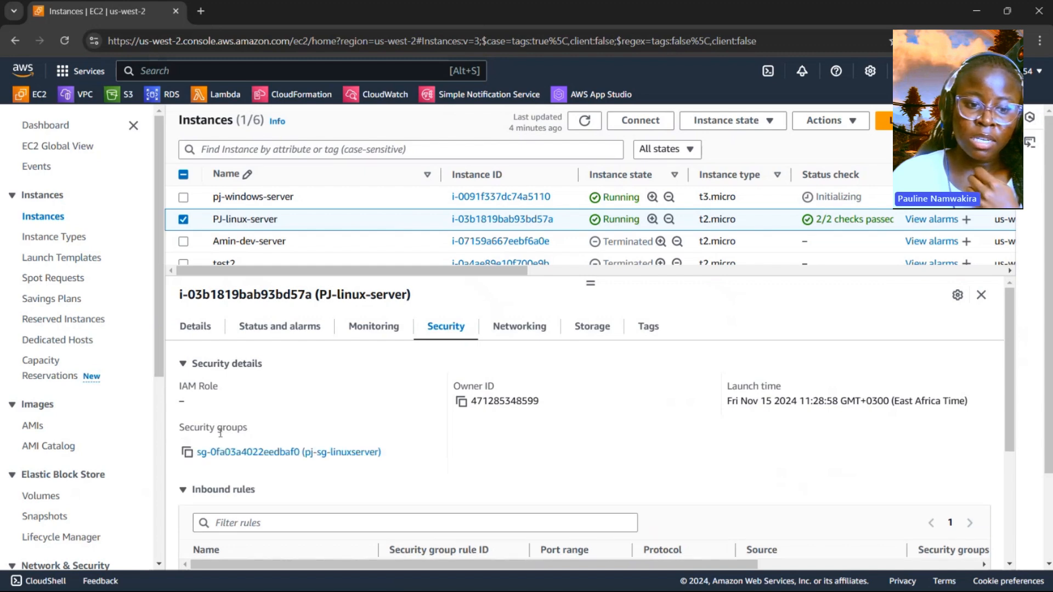
{"action": "scroll", "coordinate": [219, 441], "scroll_direction": "down", "scroll_amount": 3}
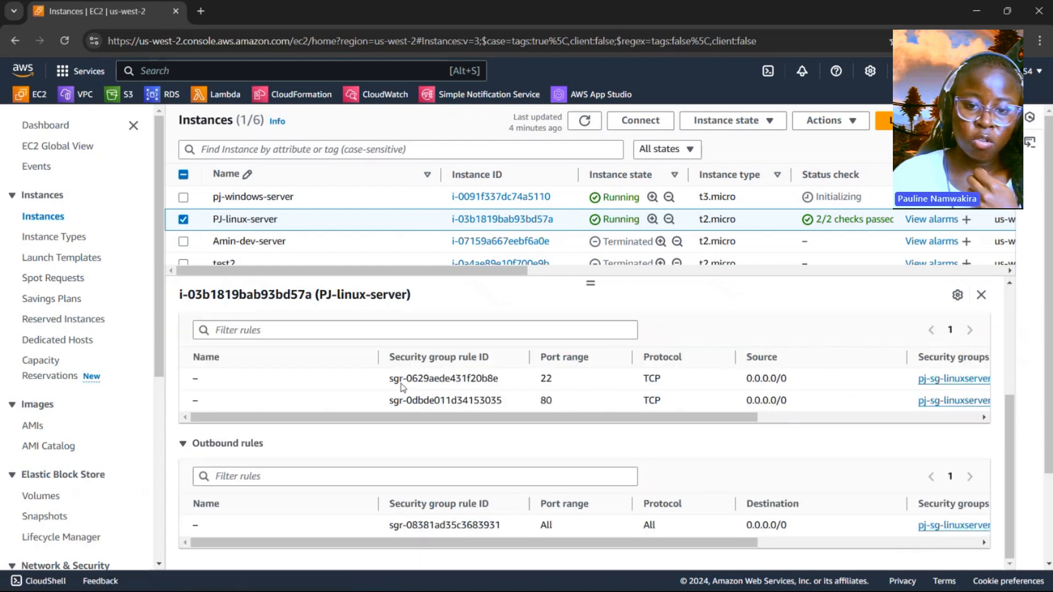
{"action": "scroll", "coordinate": [518, 399], "scroll_direction": "up", "scroll_amount": 3}
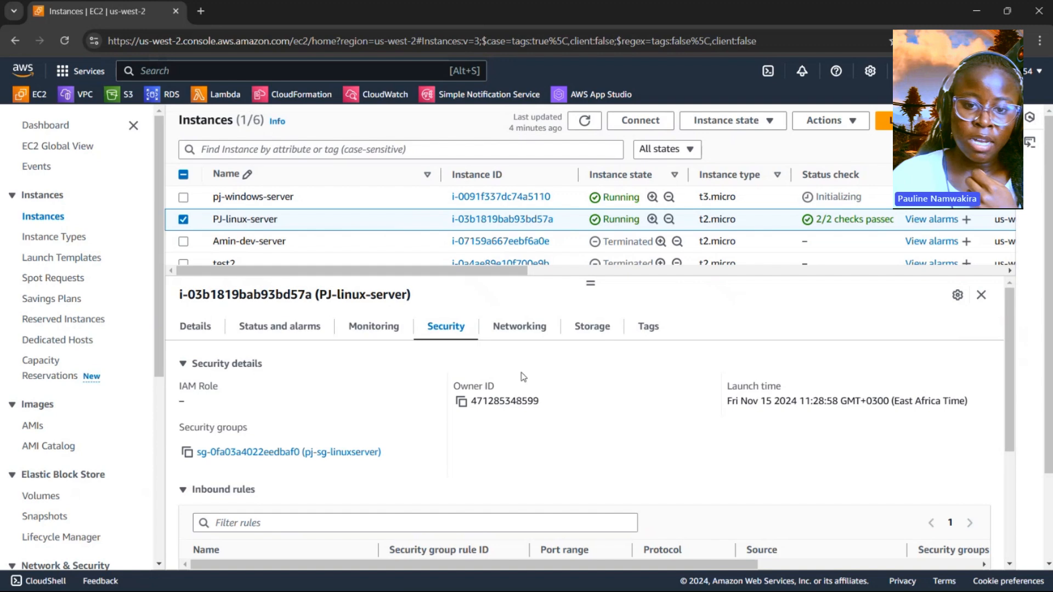
{"action": "left_click", "coordinate": [528, 332]}
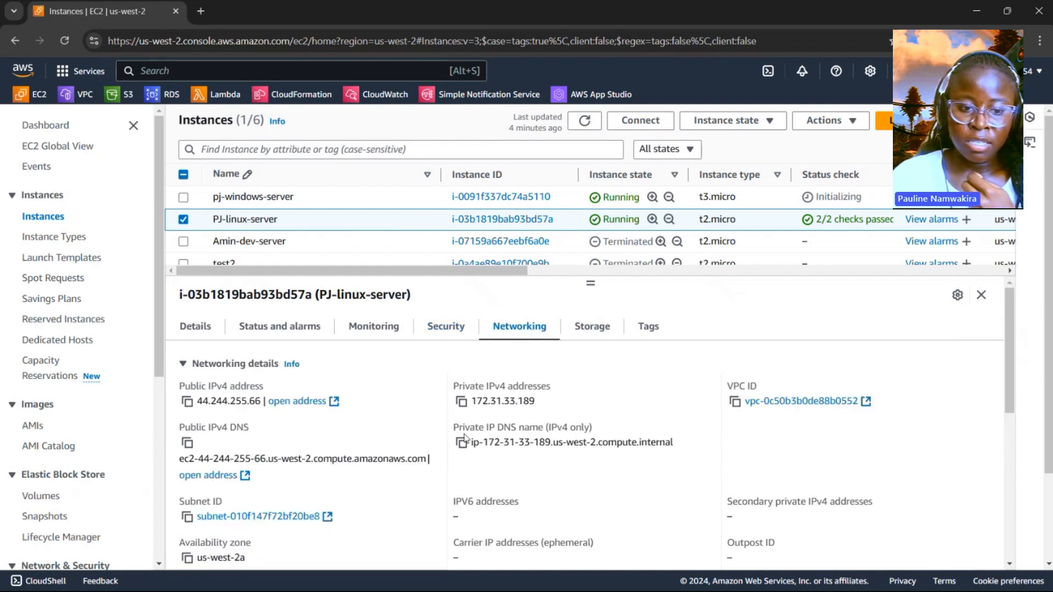
{"action": "left_click", "coordinate": [586, 341]}
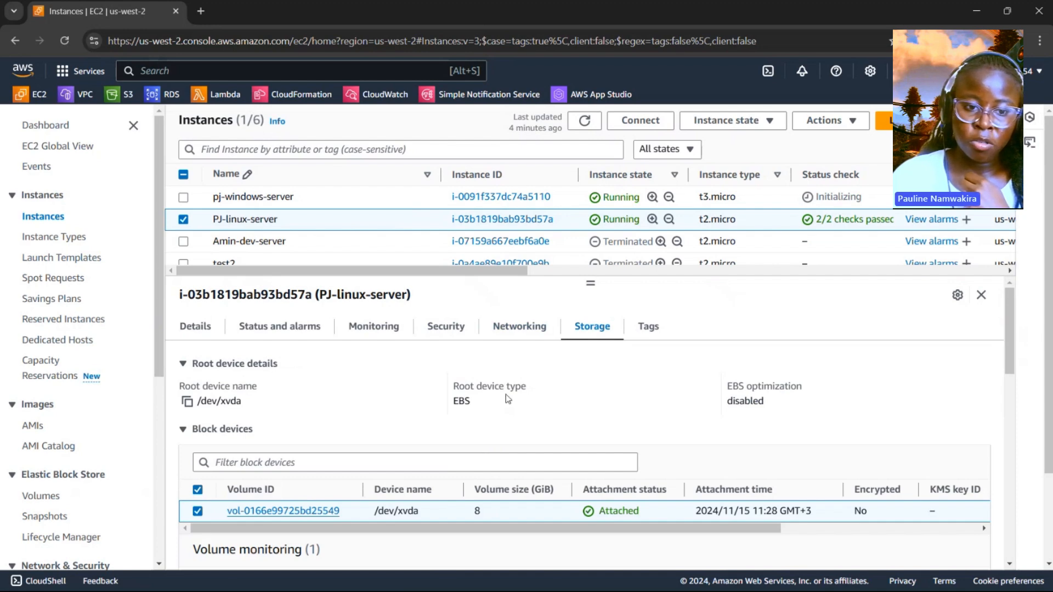
- Open PJ-linux-server's public IPv4 address in a new browser tab and check the page's EC2 Instance Metadata fields
{"action": "left_click", "coordinate": [203, 337]}
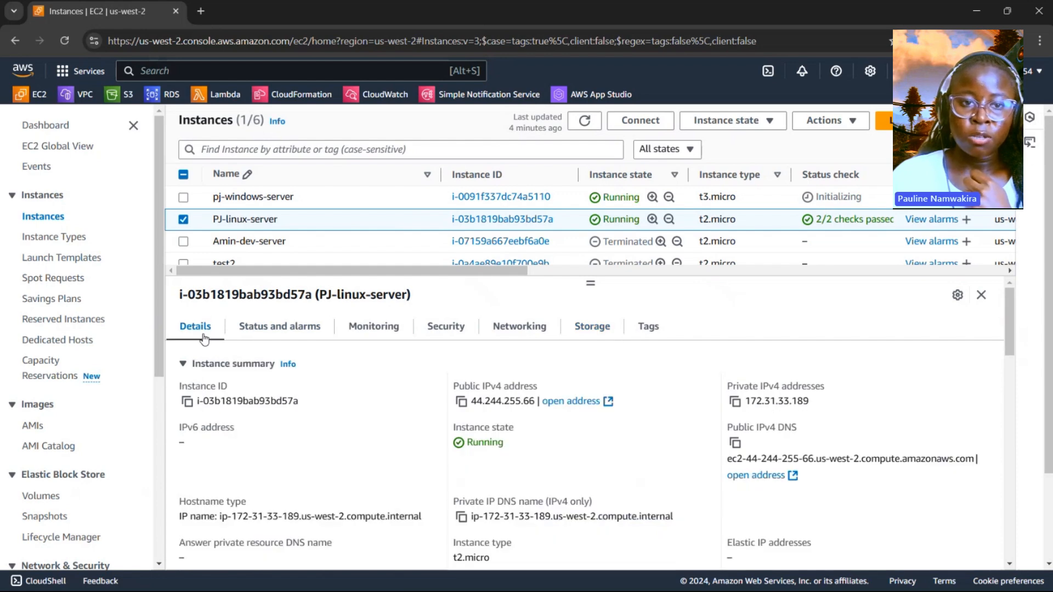
{"action": "left_click", "coordinate": [461, 402]}
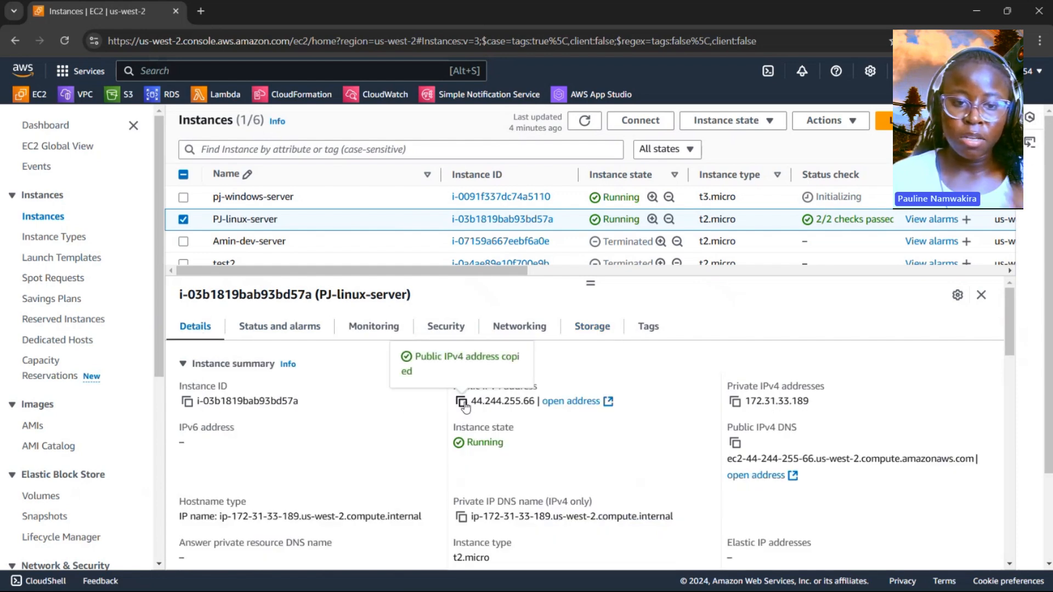
{"action": "left_click", "coordinate": [201, 11]}
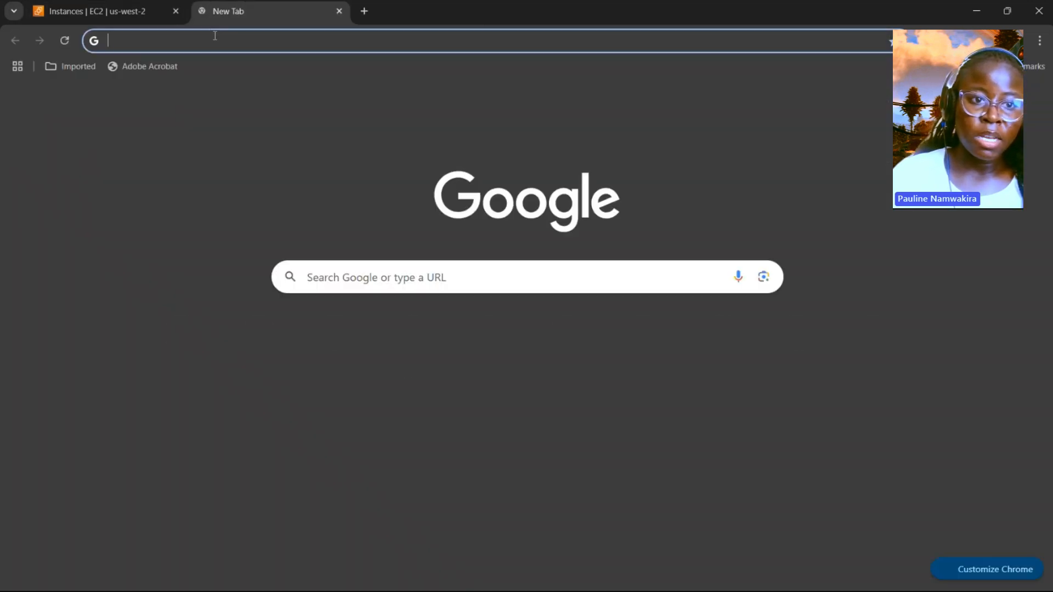
{"action": "key", "text": "ctrl+v"}
{"action": "key", "text": "Return"}
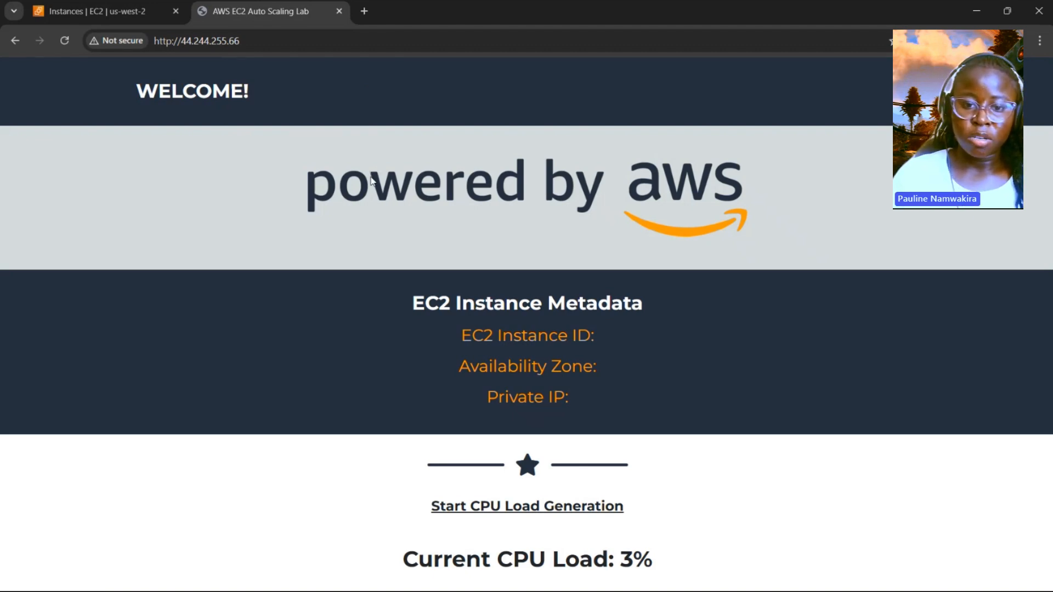
{"action": "left_click_drag", "start_coordinate": [461, 335], "coordinate": [592, 336]}
{"action": "left_click_drag", "start_coordinate": [487, 365], "coordinate": [596, 367]}
{"action": "left_click_drag", "start_coordinate": [510, 397], "coordinate": [582, 405]}
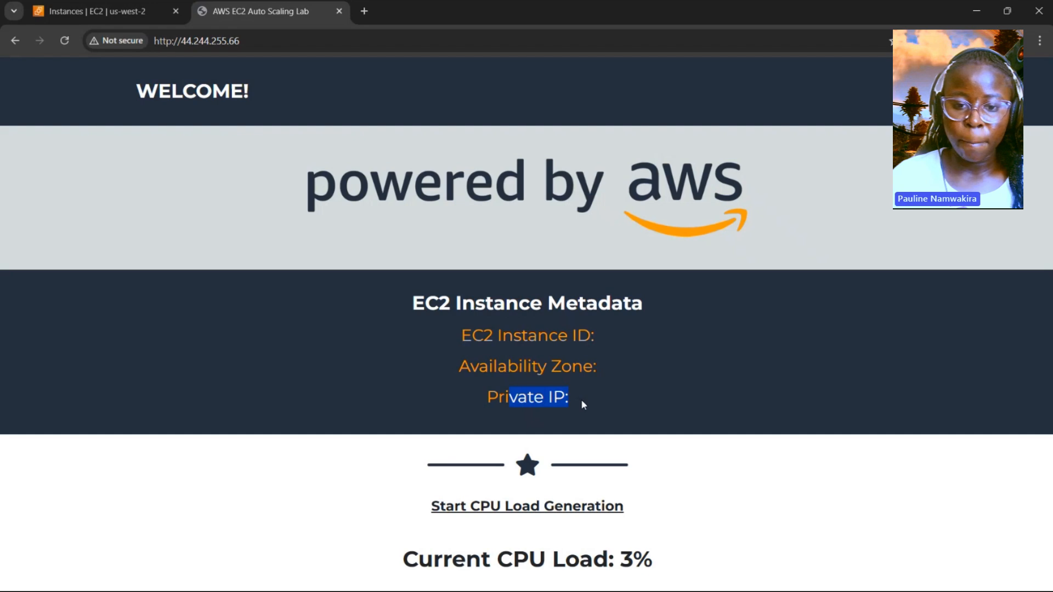
{"action": "left_click", "coordinate": [581, 404]}
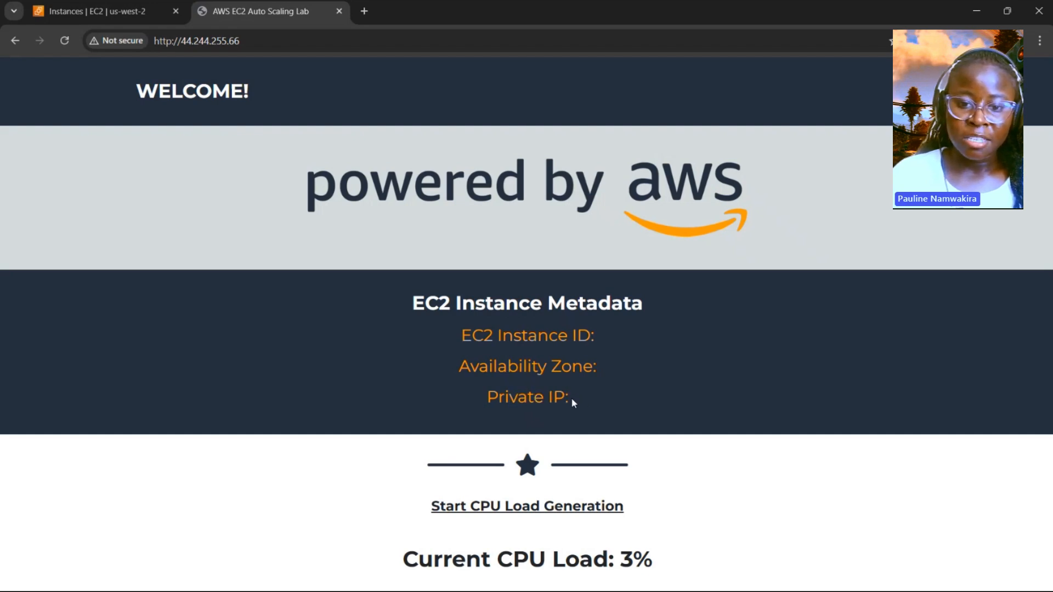
{"action": "left_click_drag", "start_coordinate": [598, 363], "coordinate": [592, 366]}
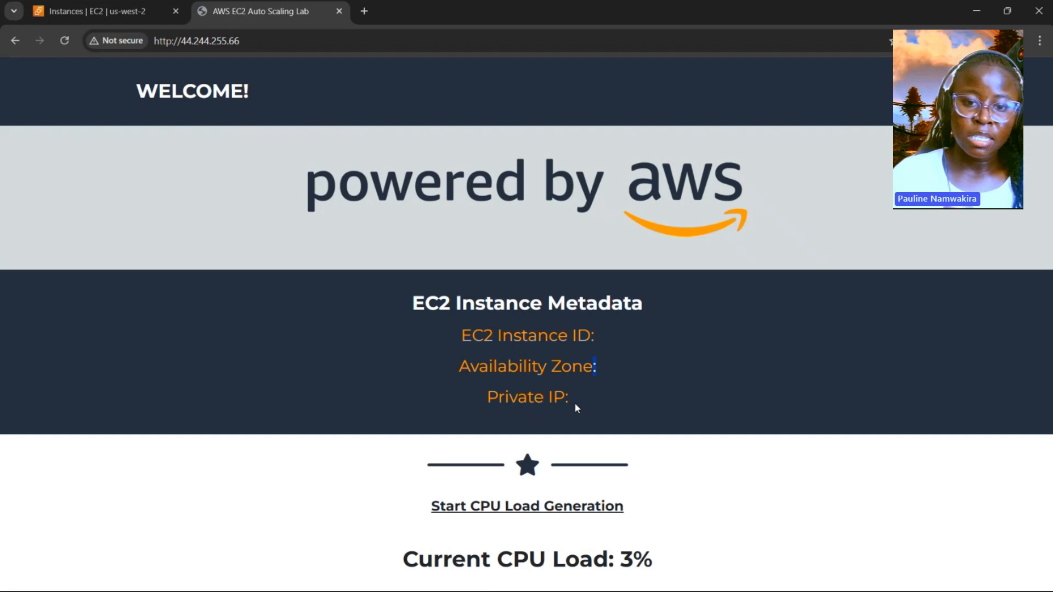
- Modify PJ-linux-server's instance metadata options in the EC2 console, setting IMDSv2 to Optional, and save the change
{"action": "left_click", "coordinate": [116, 15]}
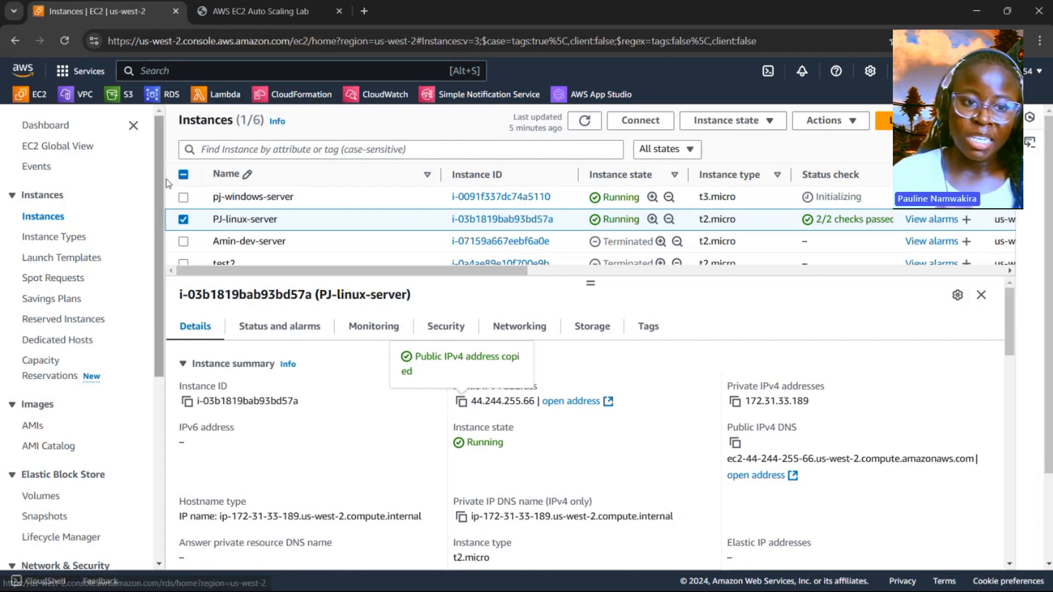
{"action": "left_click", "coordinate": [828, 120]}
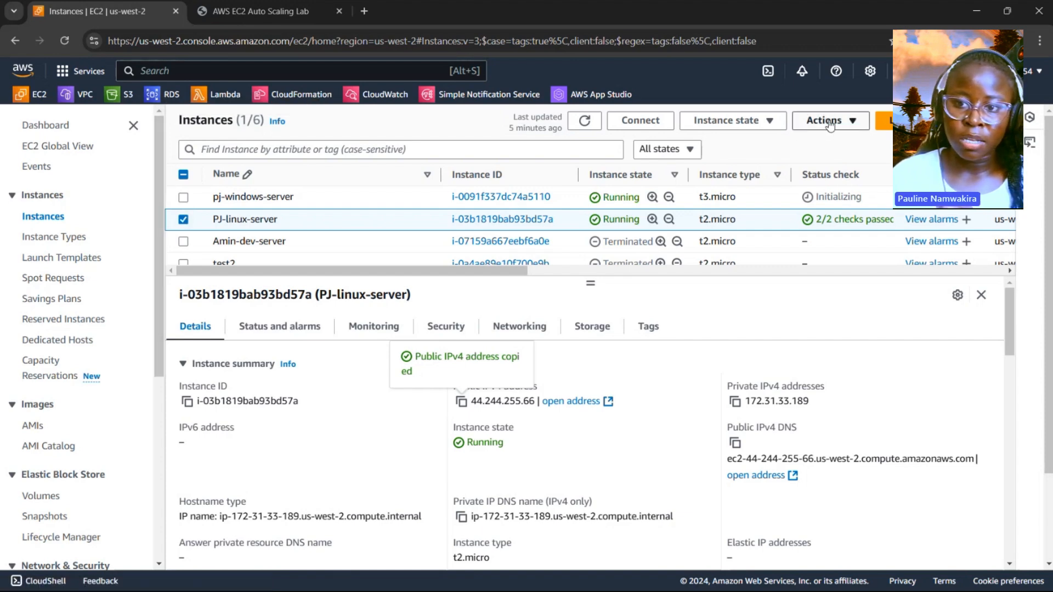
{"action": "mouse_move", "coordinate": [845, 203]}
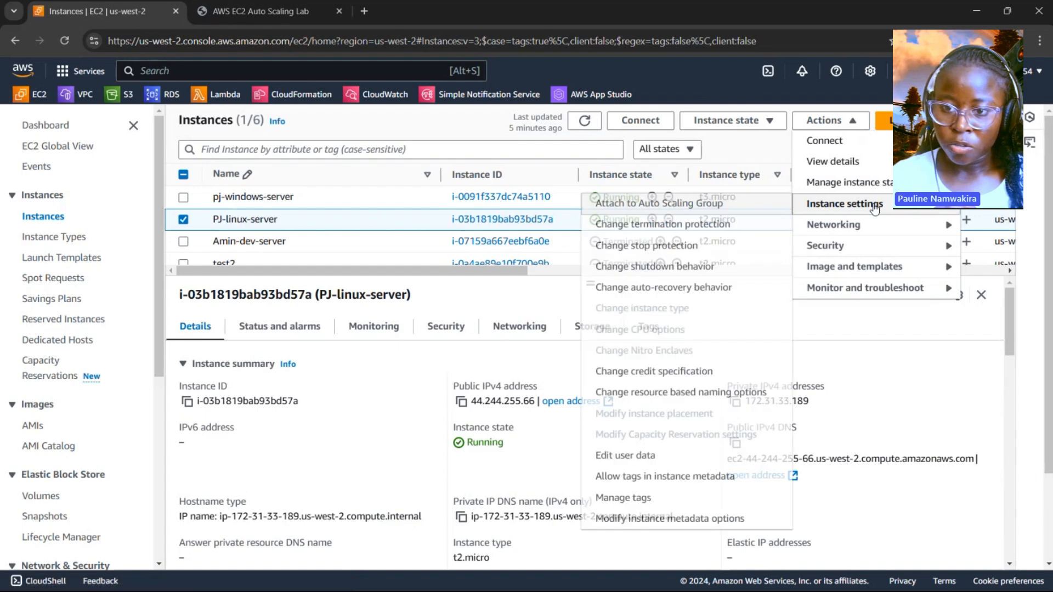
{"action": "left_click", "coordinate": [659, 523]}
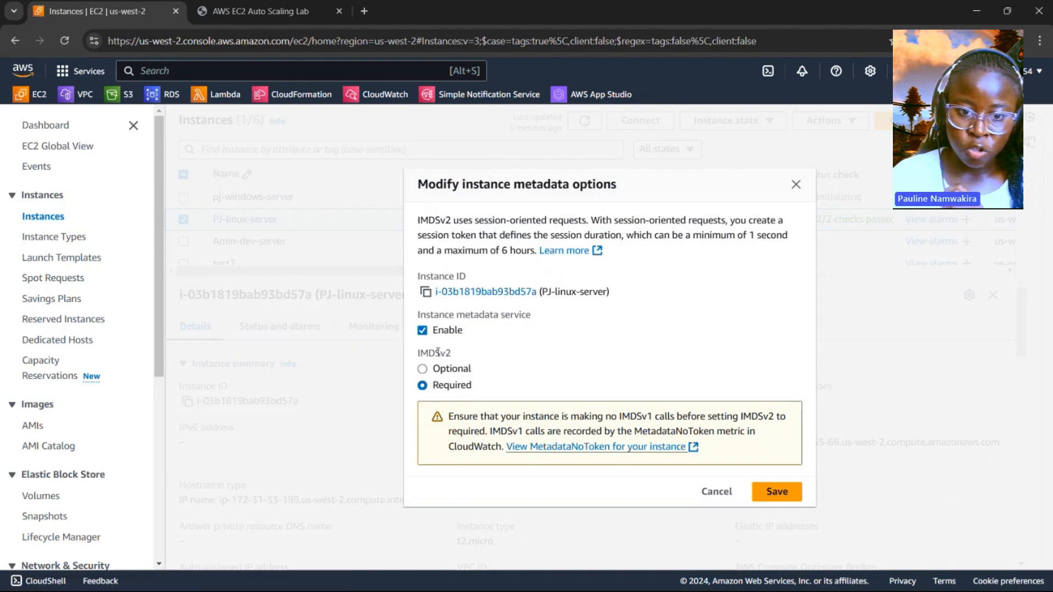
{"action": "left_click", "coordinate": [446, 371]}
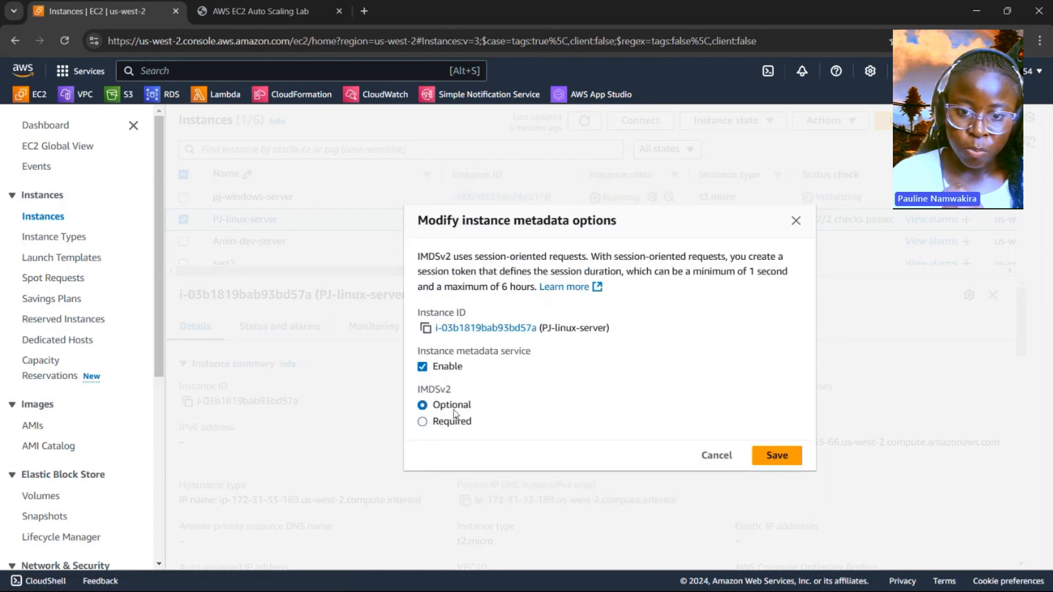
{"action": "left_click", "coordinate": [775, 456]}
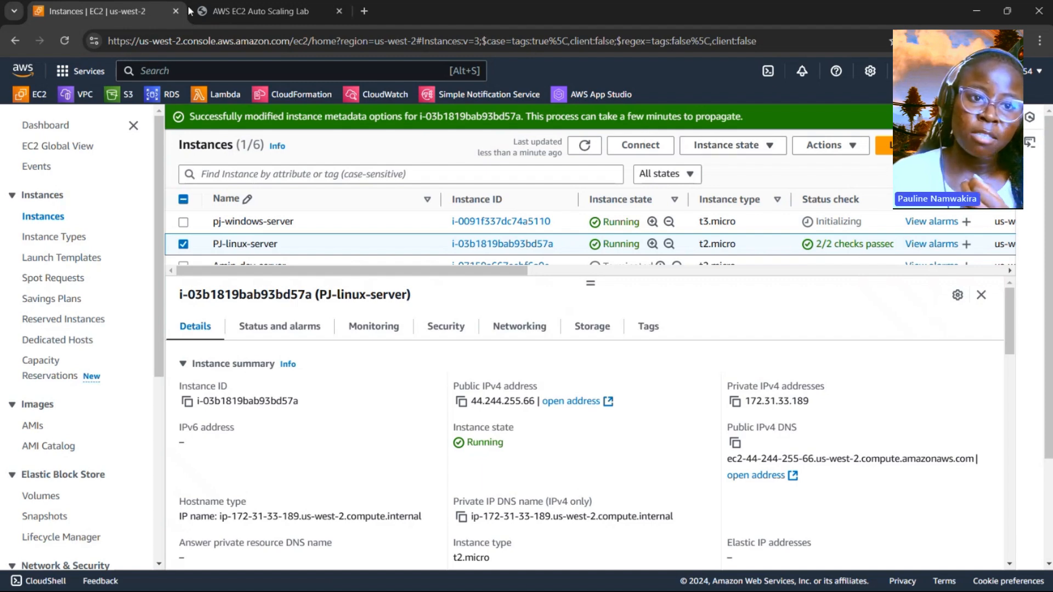
- Reload the Linux web server's page and check its instance ID, availability zone and private IP fields
{"action": "left_click", "coordinate": [230, 9]}
{"action": "left_click", "coordinate": [71, 42]}
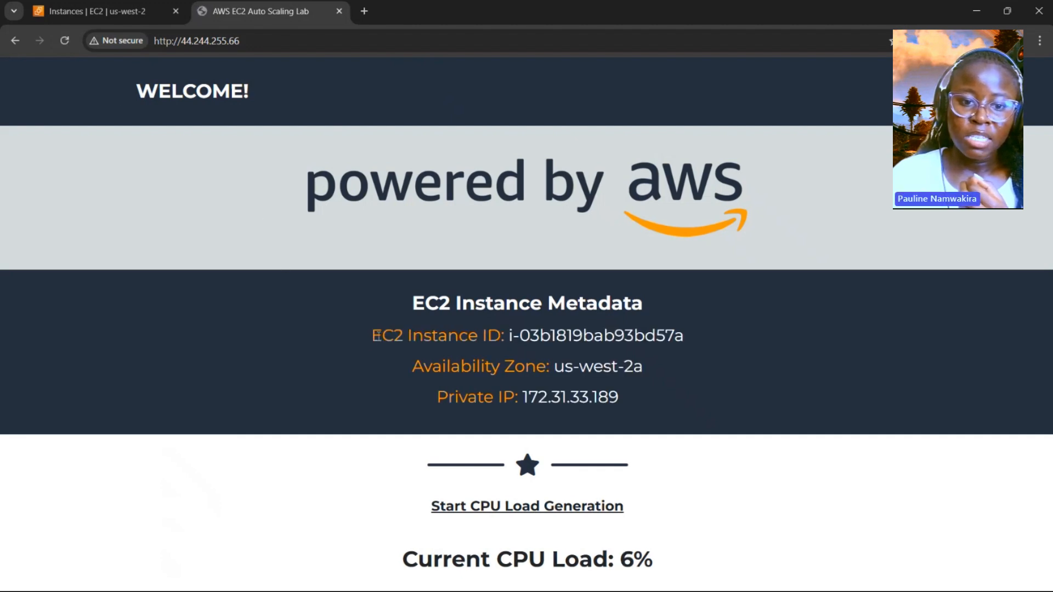
{"action": "left_click_drag", "start_coordinate": [369, 337], "coordinate": [487, 336]}
{"action": "left_click_drag", "start_coordinate": [423, 367], "coordinate": [544, 372]}
{"action": "left_click_drag", "start_coordinate": [459, 398], "coordinate": [524, 405]}
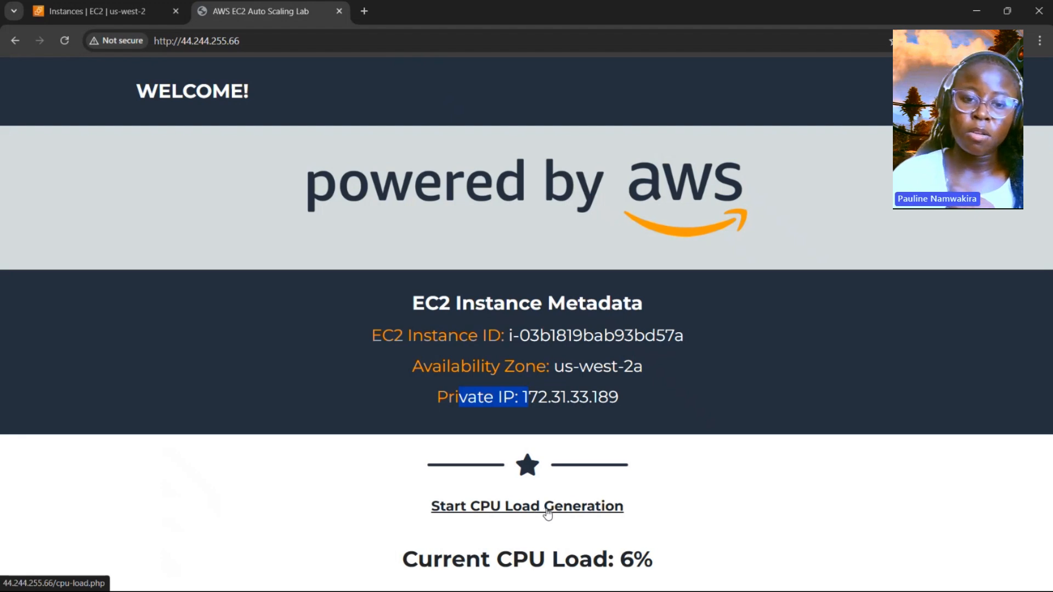
- Return to the EC2 instances list, select pj-windows-server and refresh the list to check its status
{"action": "left_click", "coordinate": [70, 9]}
{"action": "left_click", "coordinate": [187, 245]}
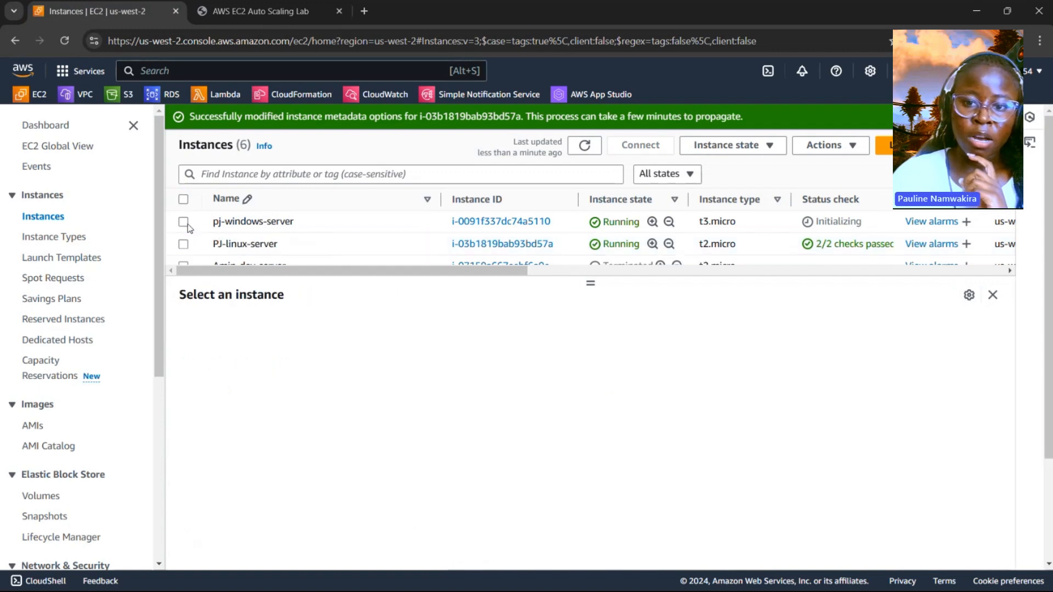
{"action": "left_click", "coordinate": [624, 224]}
{"action": "left_click", "coordinate": [585, 147]}
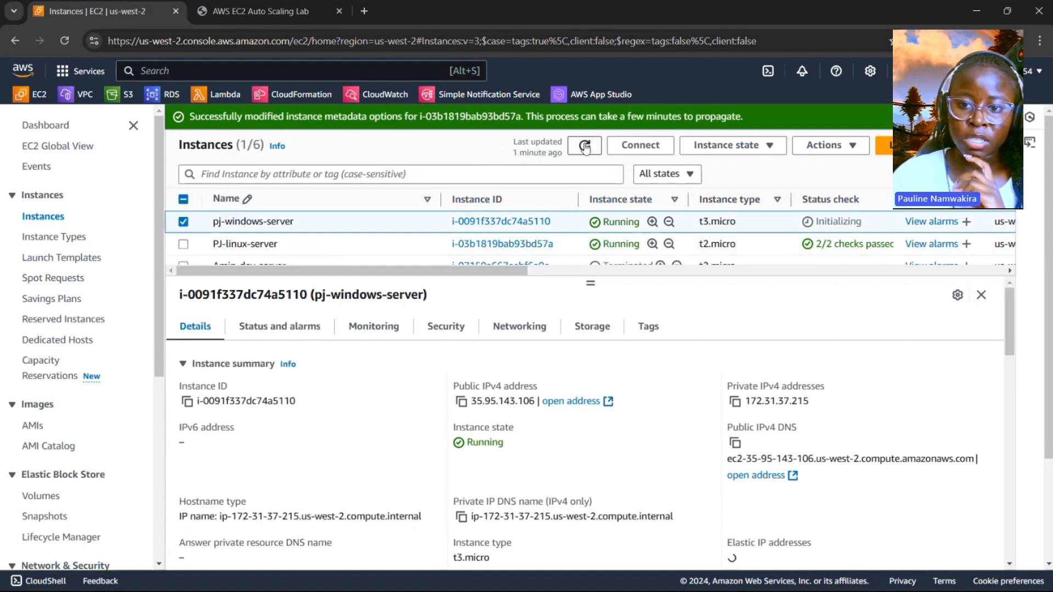
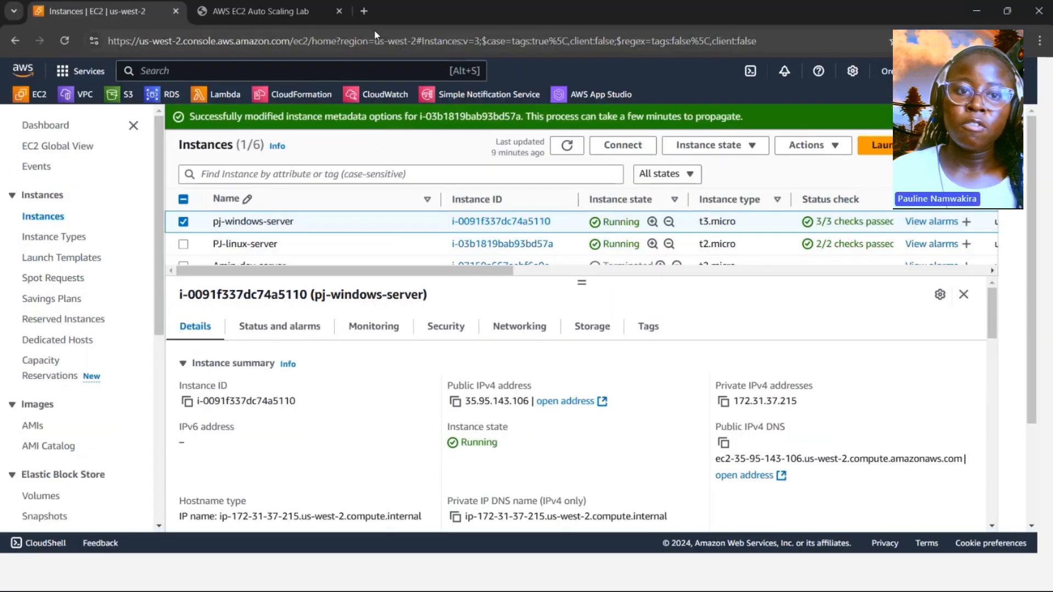
- Search the web for "putty download" in a new browser tab and open PuTTY's latest release download page through putty.org
{"action": "left_click", "coordinate": [380, 64]}
{"action": "type", "text": "putty "}
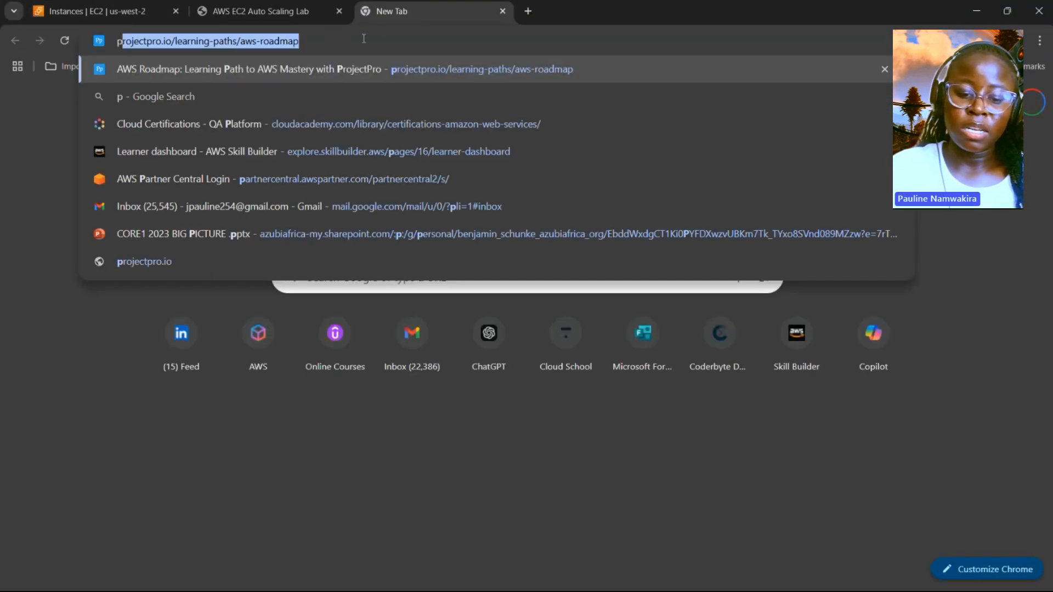
{"action": "type", "text": "down"}
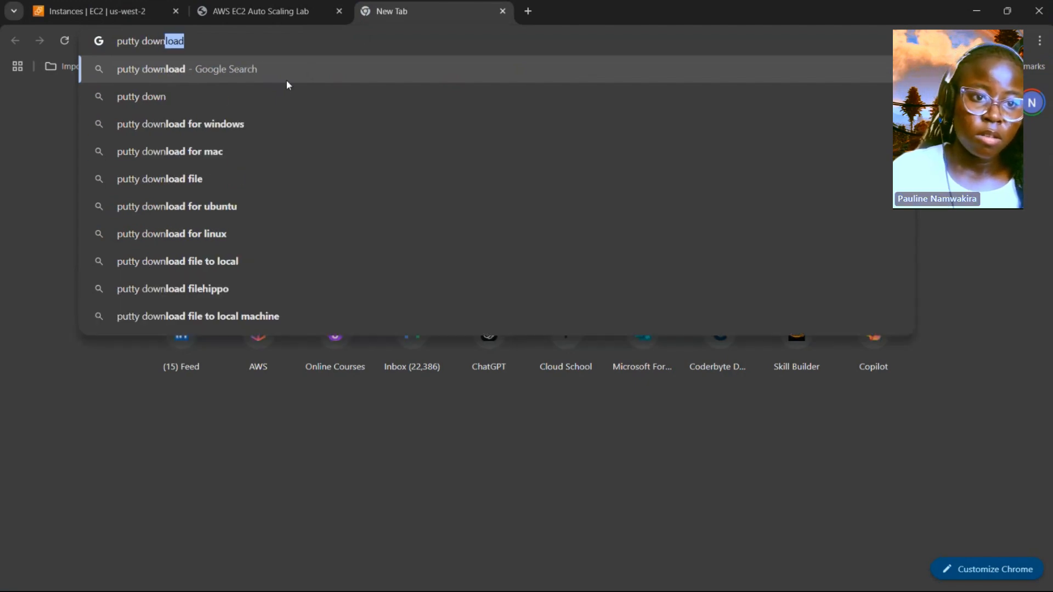
{"action": "key", "text": "Return"}
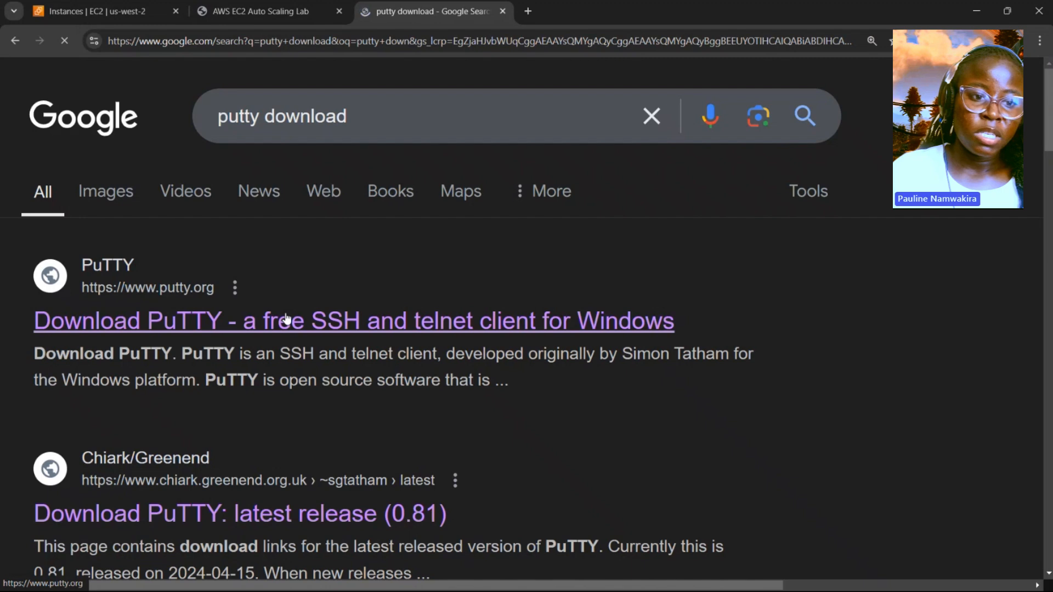
{"action": "left_click", "coordinate": [286, 321]}
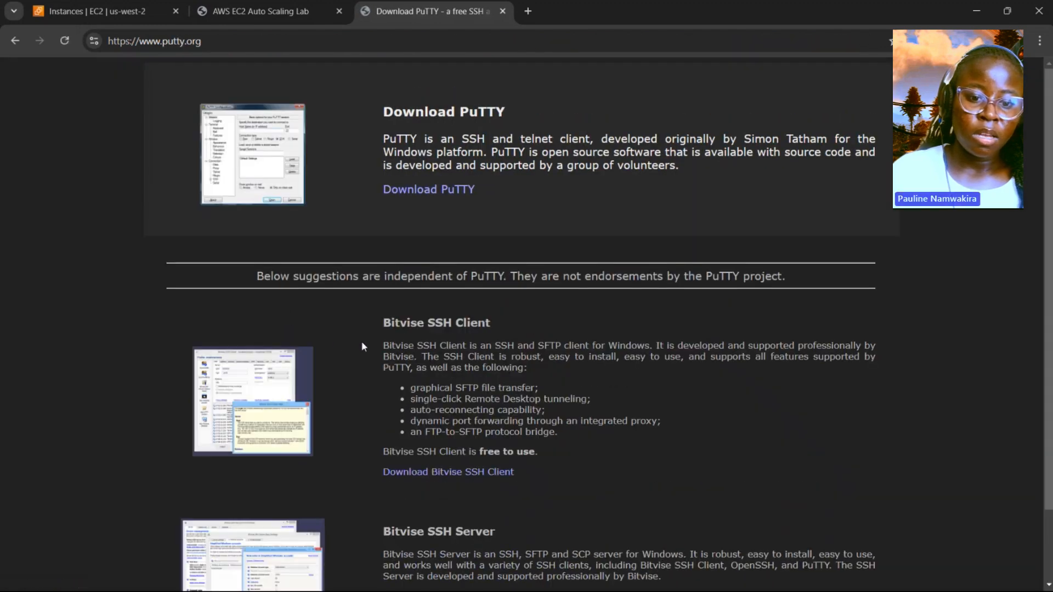
{"action": "scroll", "coordinate": [364, 345], "scroll_direction": "down", "scroll_amount": 2}
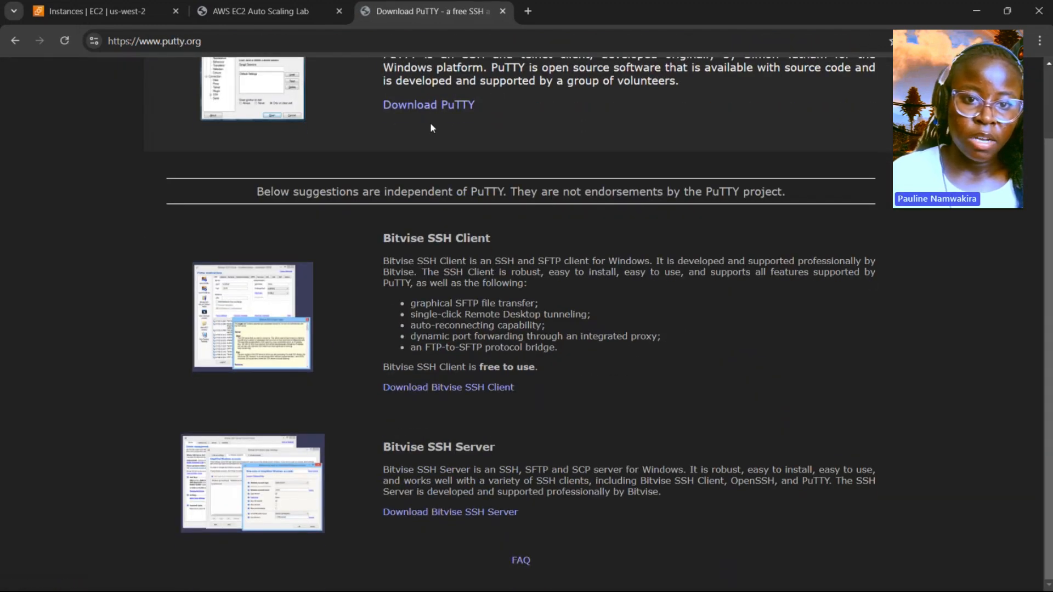
{"action": "left_click", "coordinate": [443, 112]}
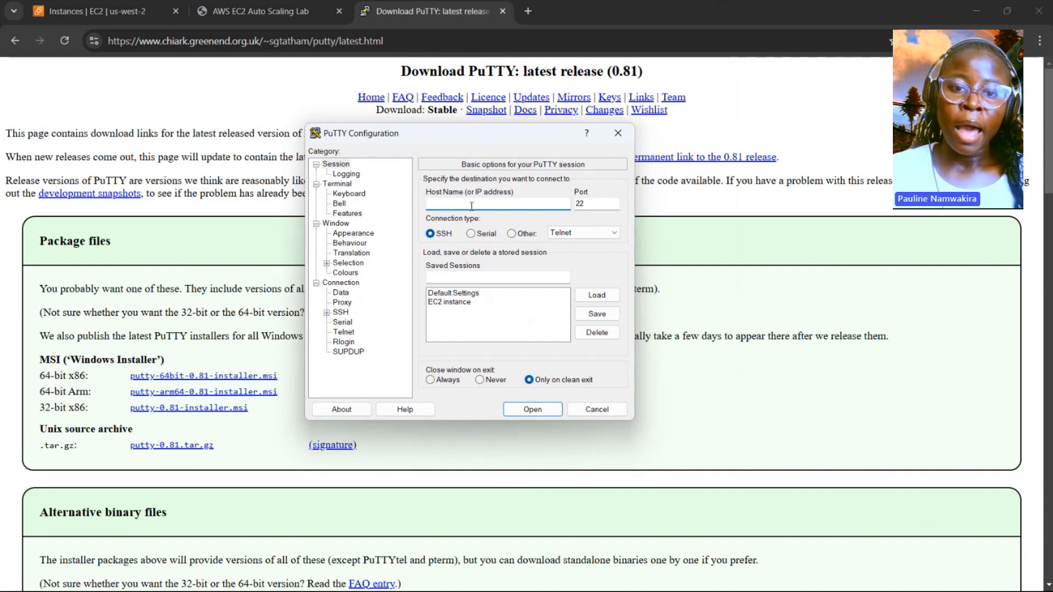
- Copy PJ-linux-server's public IPv4 address from the EC2 console, switch to PuTTY and enter it as the host name
{"action": "left_click", "coordinate": [91, 11]}
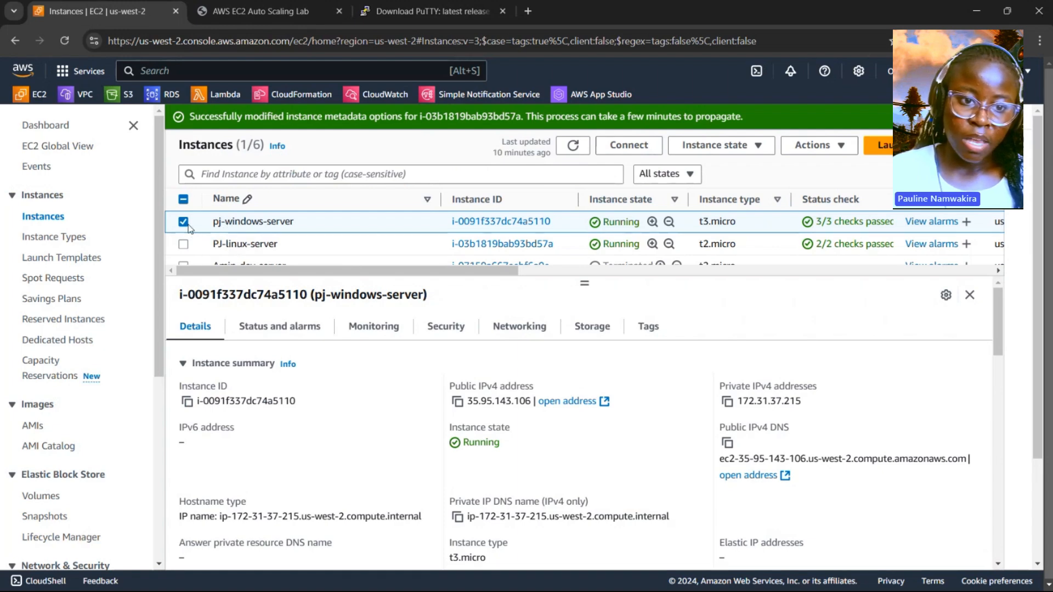
{"action": "left_click", "coordinate": [185, 245]}
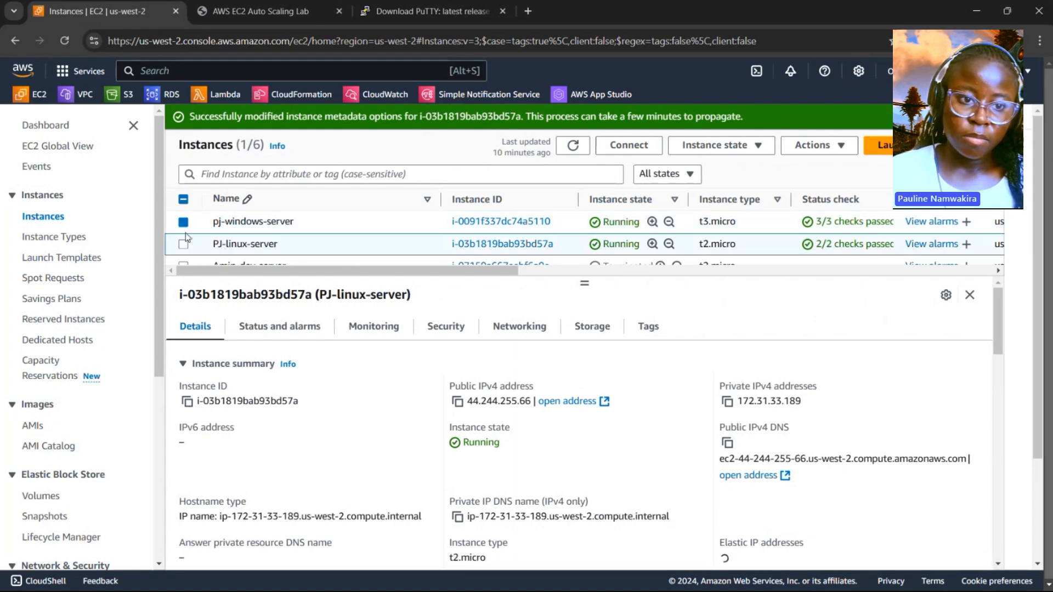
{"action": "left_click", "coordinate": [185, 245]}
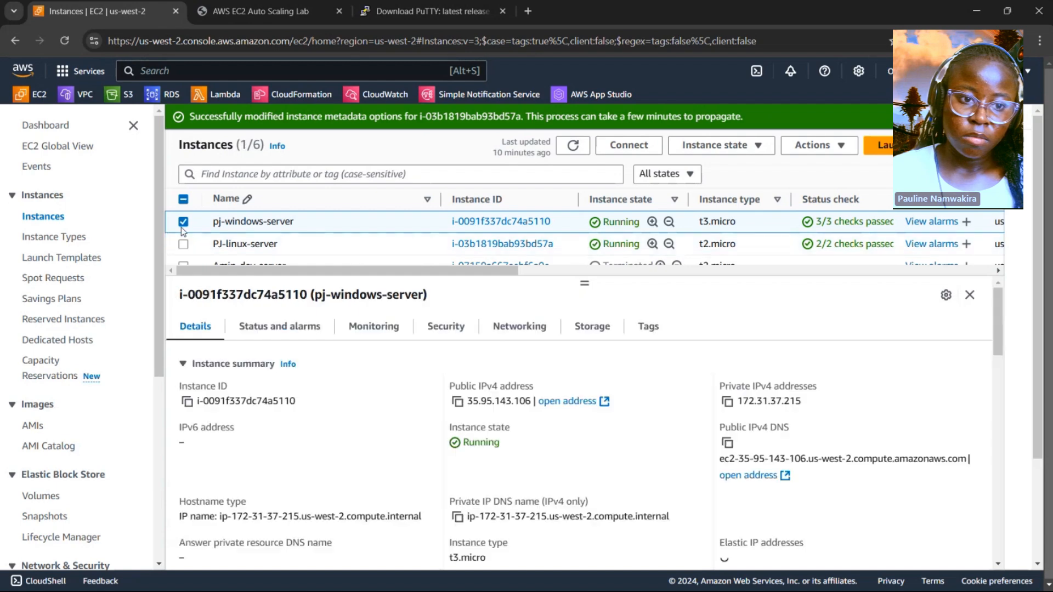
{"action": "left_click", "coordinate": [184, 225]}
{"action": "left_click", "coordinate": [184, 245]}
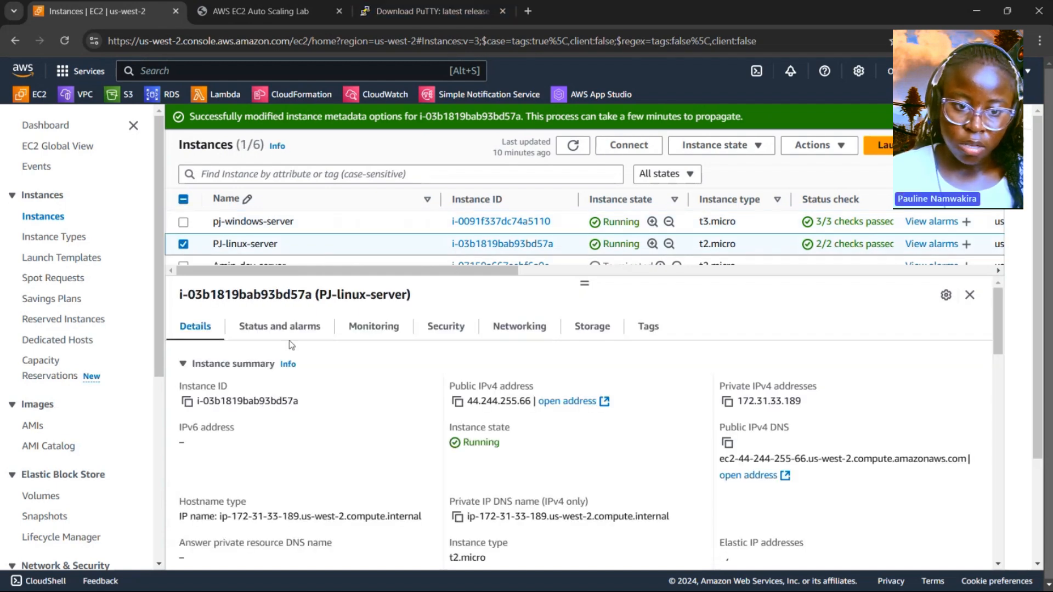
{"action": "left_click", "coordinate": [258, 335]}
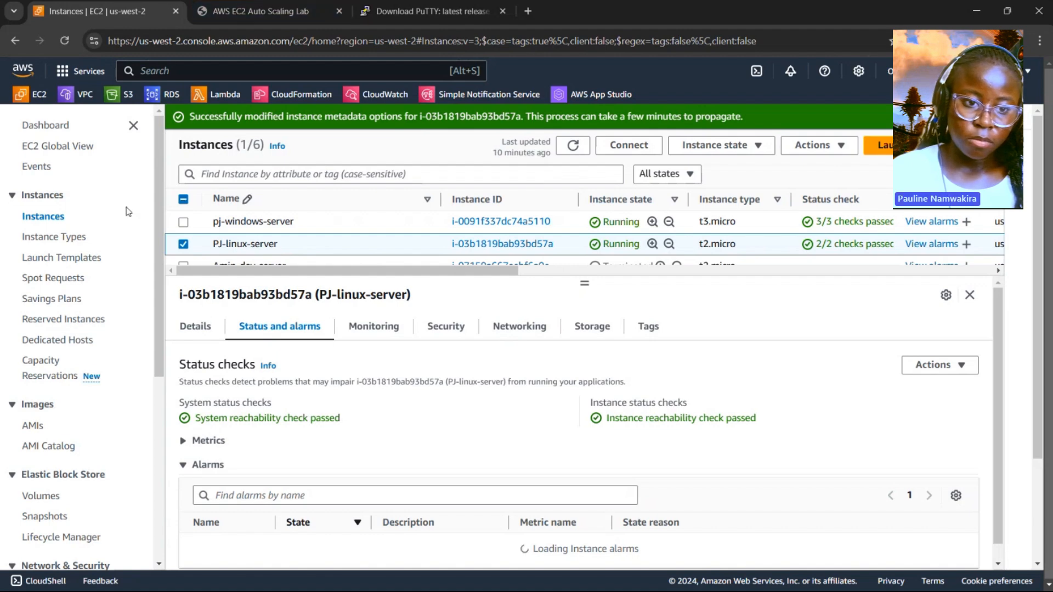
{"action": "left_click", "coordinate": [212, 329]}
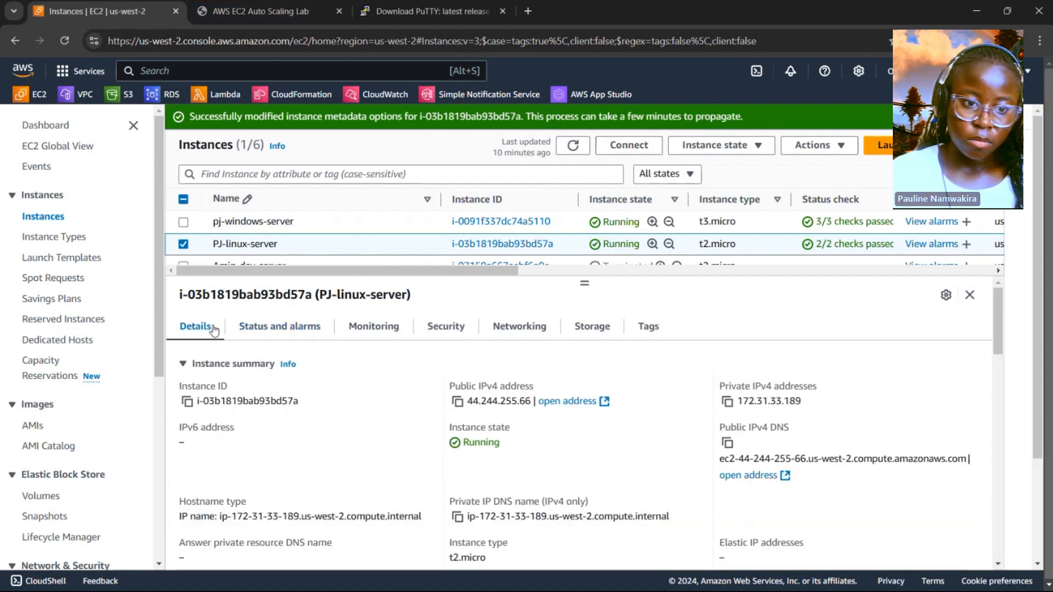
{"action": "left_click", "coordinate": [457, 401]}
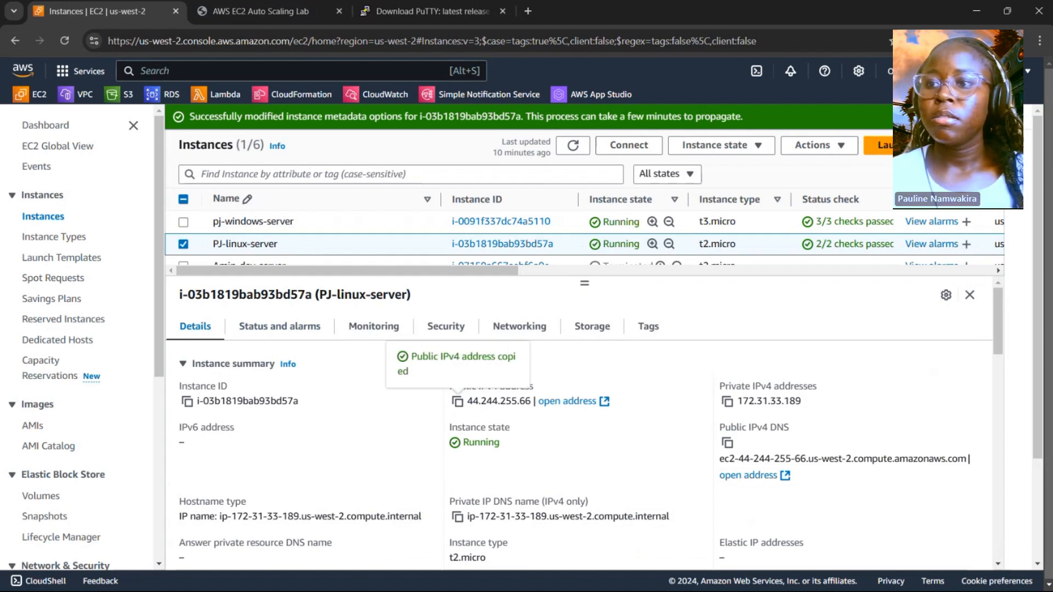
{"action": "key", "text": "alt+Tab"}
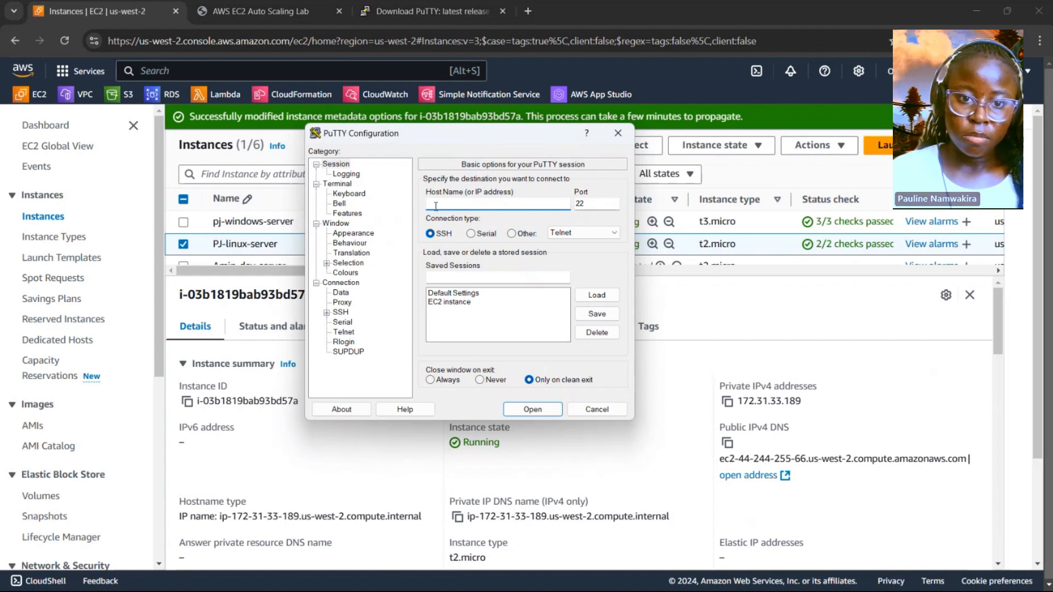
{"action": "key", "text": "ctrl+v"}
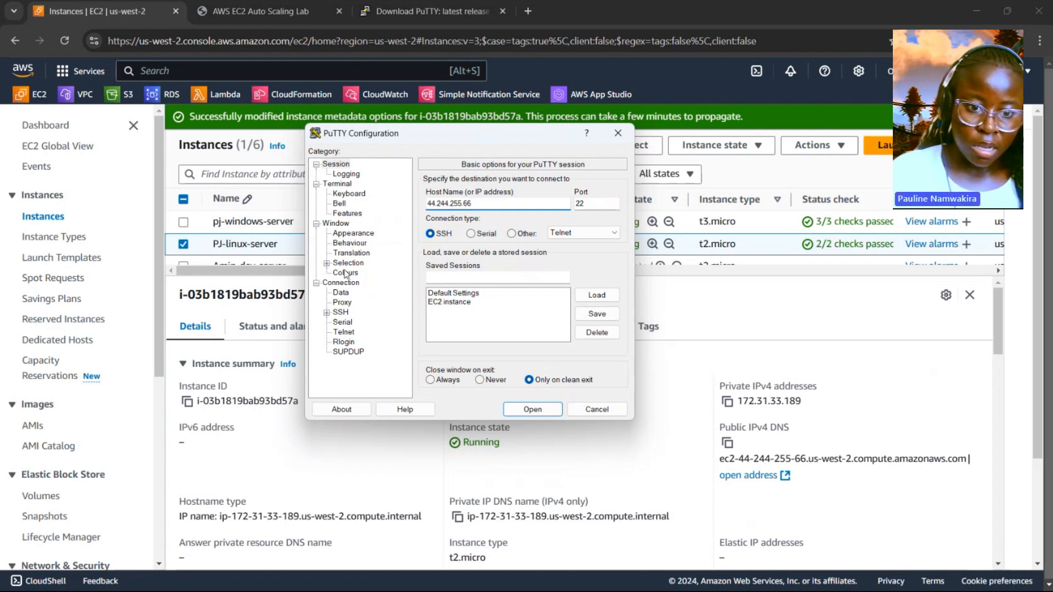
- Choose pj-demo.ppk from the Downloads folder as the private key file in PuTTY's SSH authentication credentials
{"action": "left_click", "coordinate": [327, 312]}
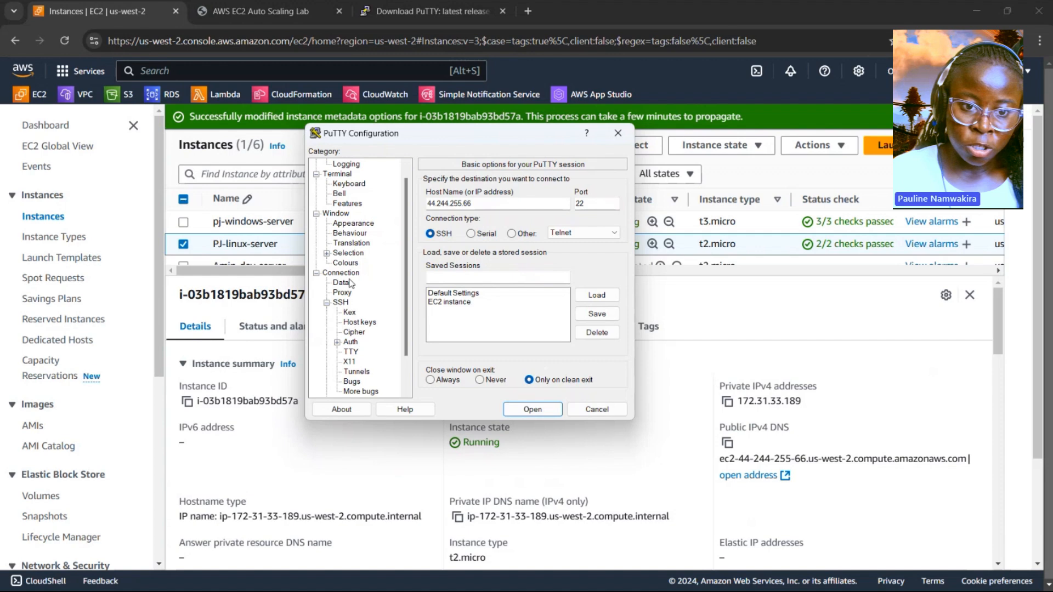
{"action": "left_click", "coordinate": [337, 342]}
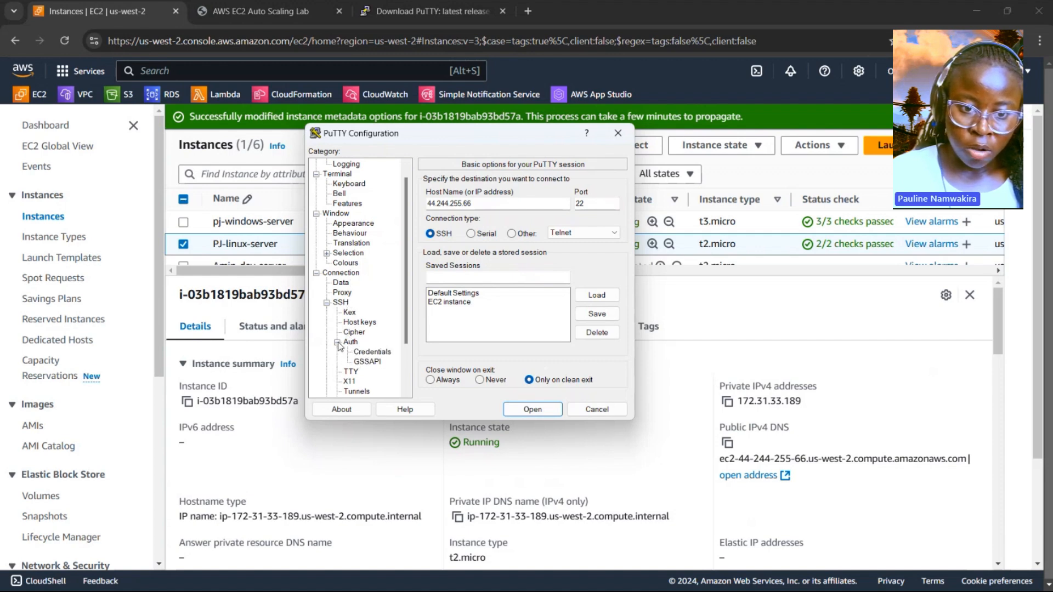
{"action": "left_click", "coordinate": [364, 352]}
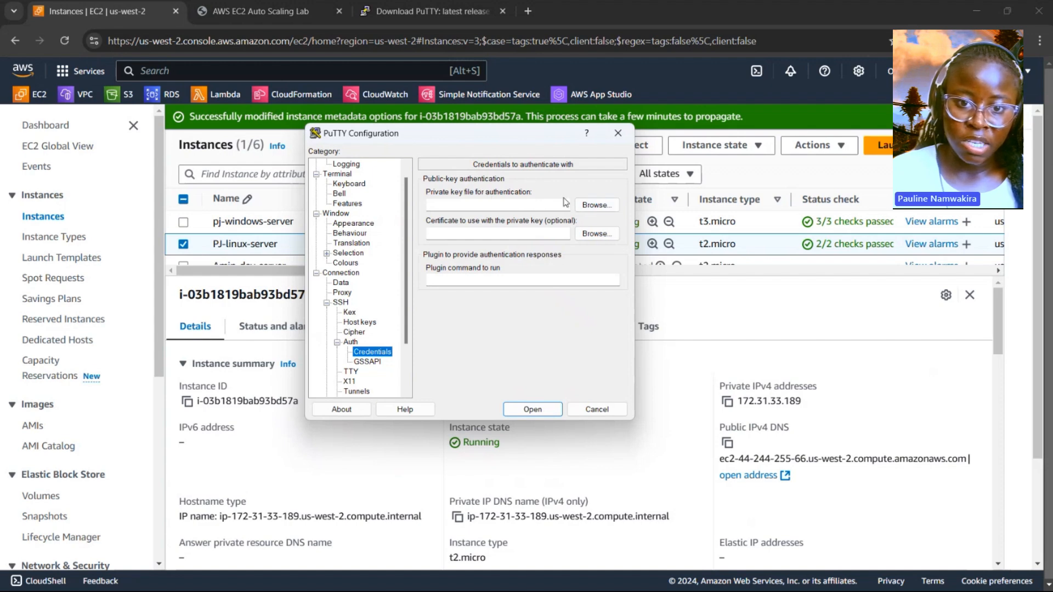
{"action": "left_click", "coordinate": [584, 207]}
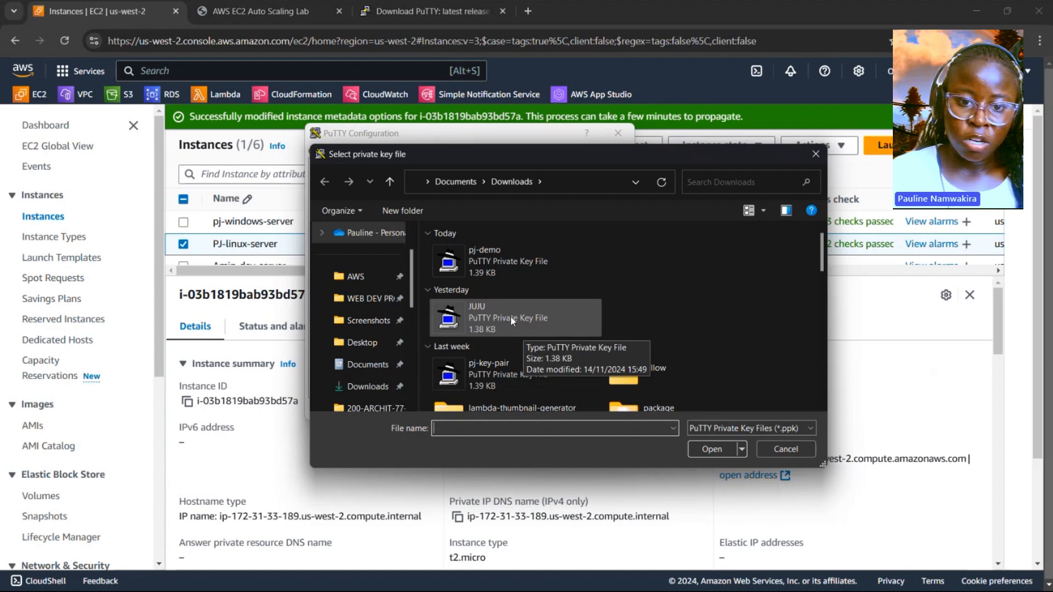
{"action": "left_click", "coordinate": [509, 264]}
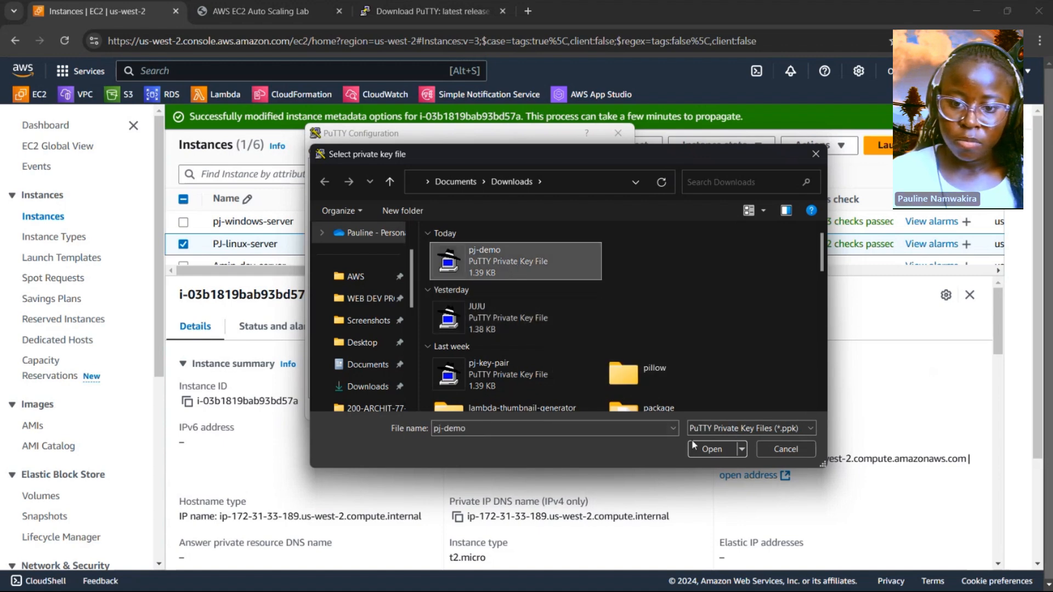
{"action": "left_click", "coordinate": [709, 451]}
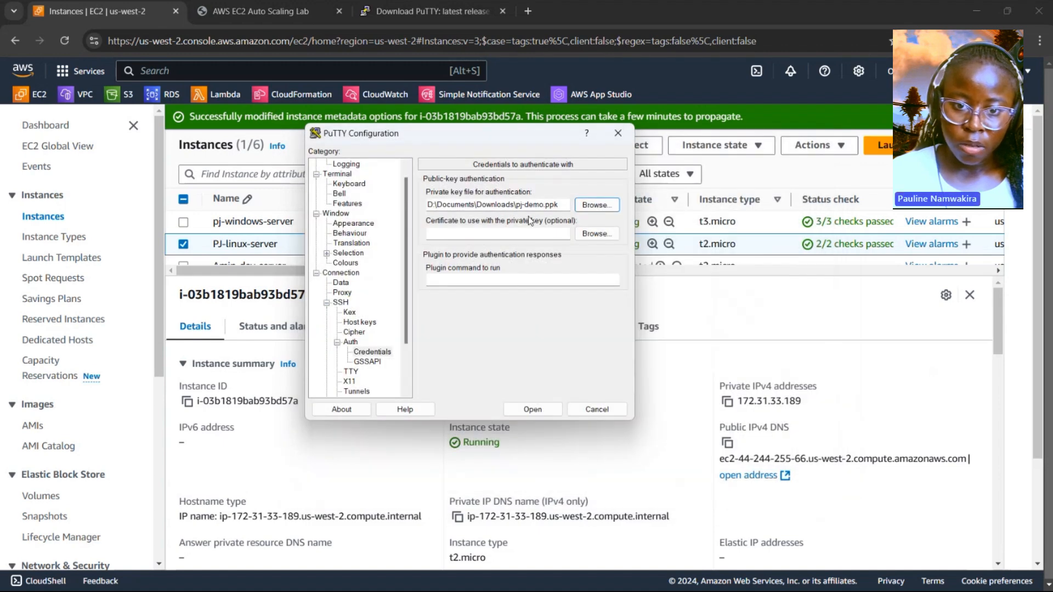
- Open the SSH session to the Linux server, accept its host key and log in as ec2-user
{"action": "left_click", "coordinate": [543, 408]}
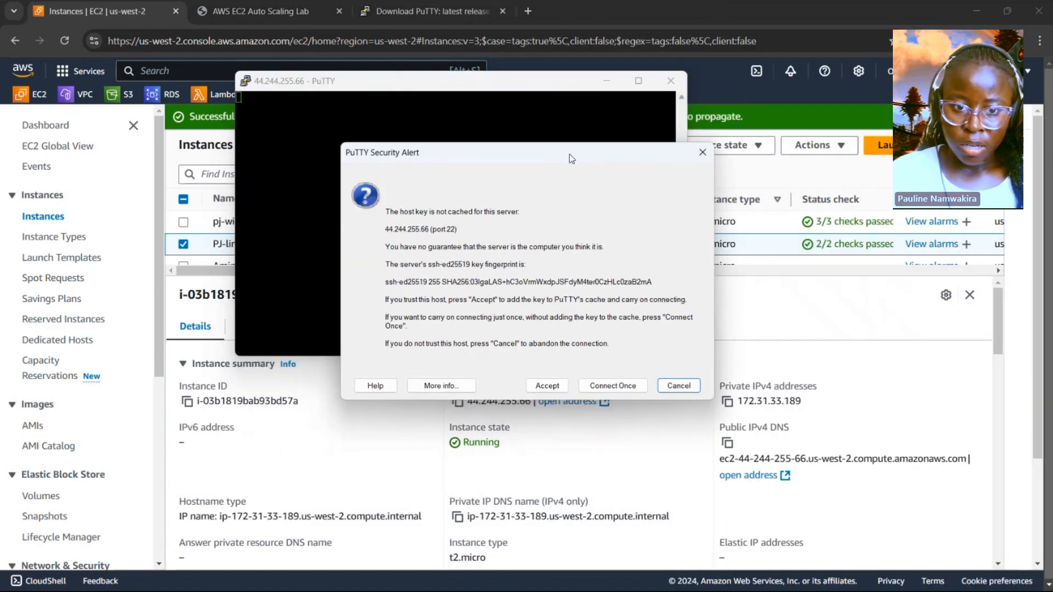
{"action": "left_click", "coordinate": [548, 385]}
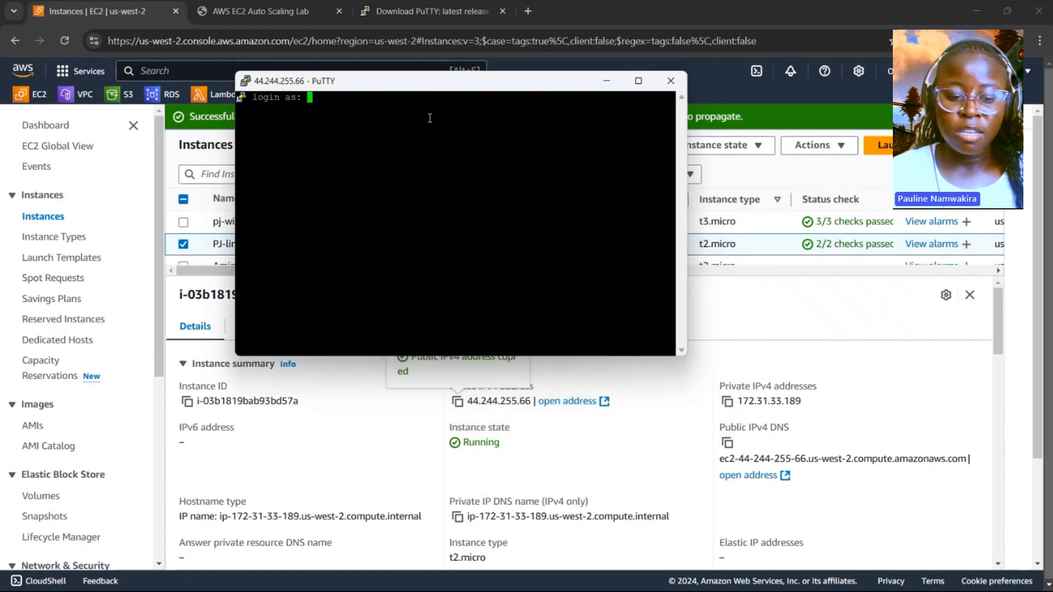
{"action": "type", "text": "ec2"}
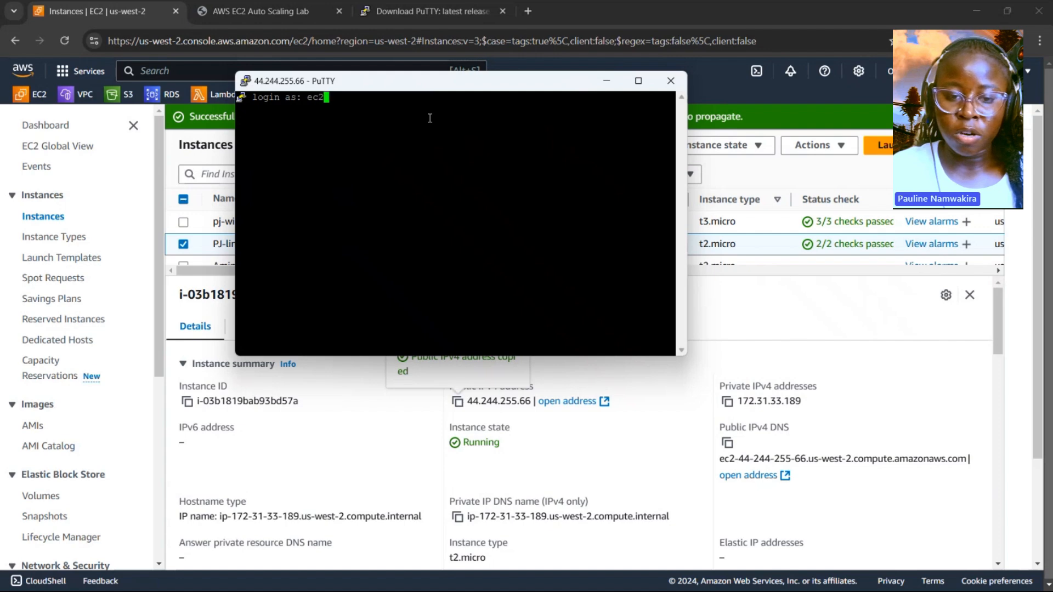
{"action": "type", "text": "-user"}
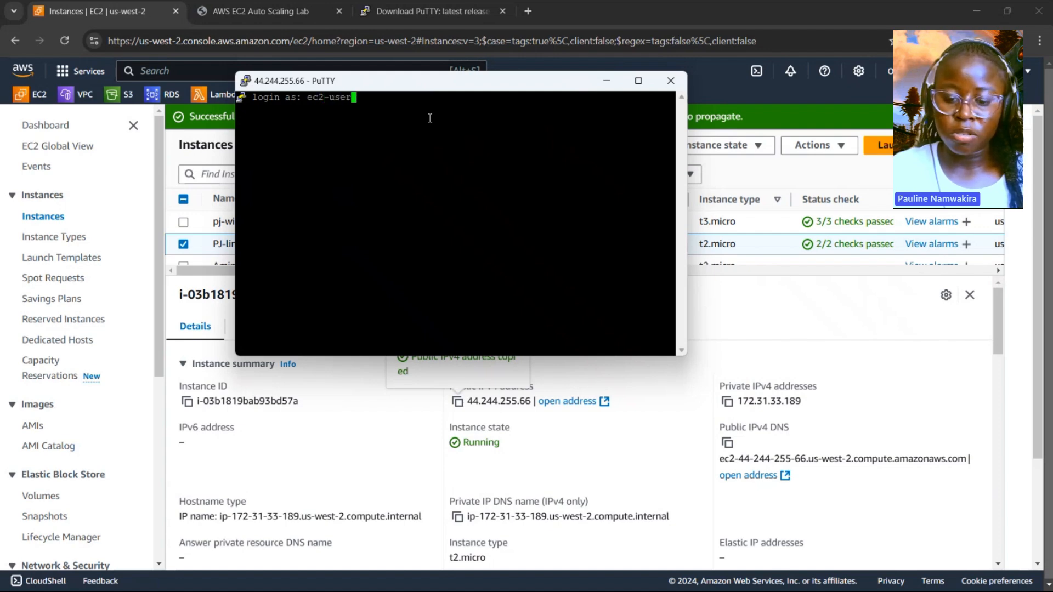
{"action": "key", "text": "Return"}
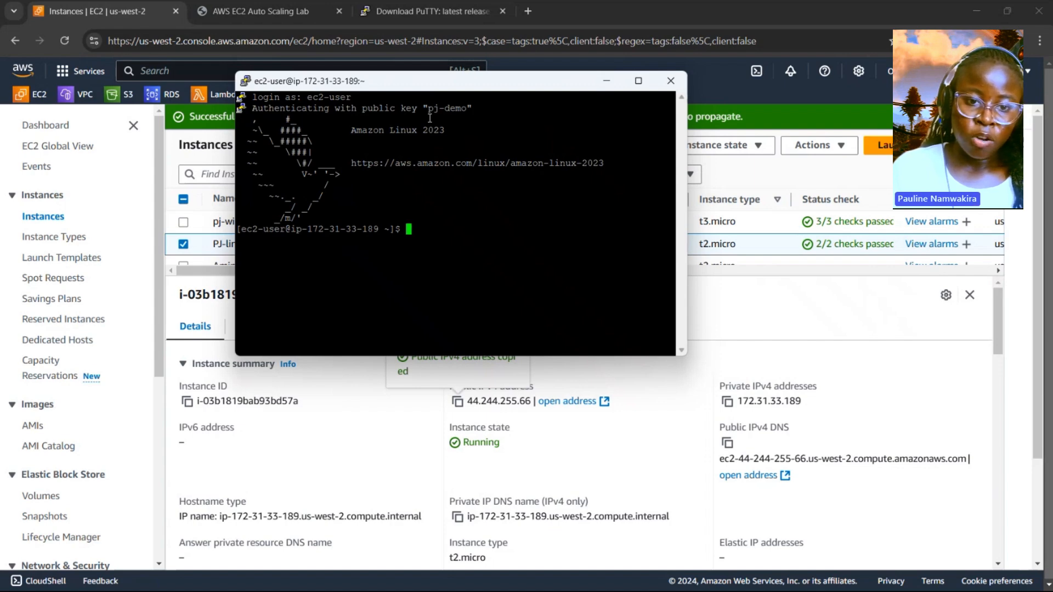
- Run pwd in the SSH session to check the current working directory
{"action": "type", "text": "pwd"}
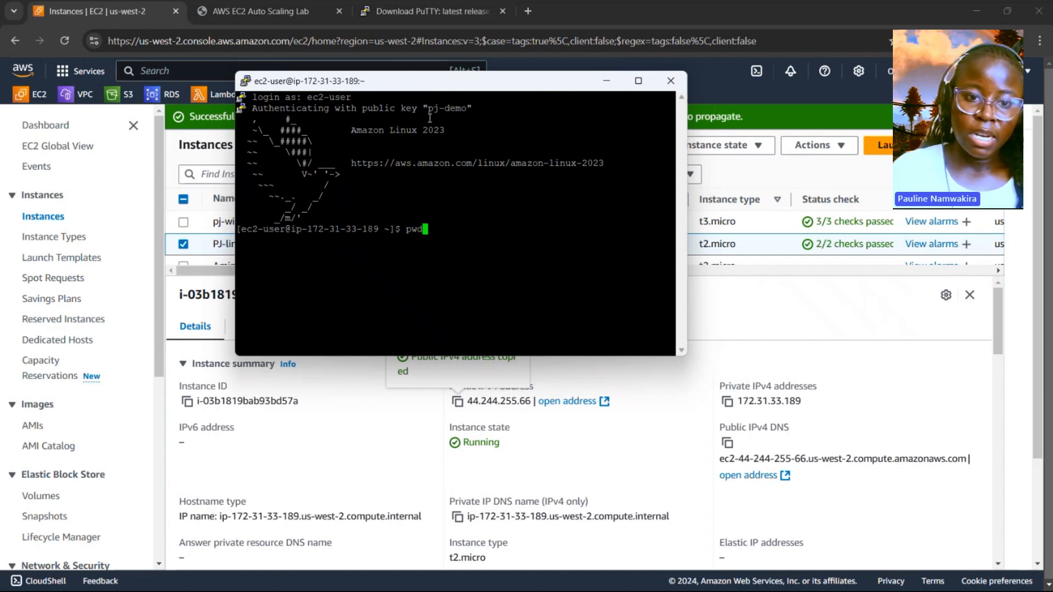
{"action": "key", "text": "Return"}
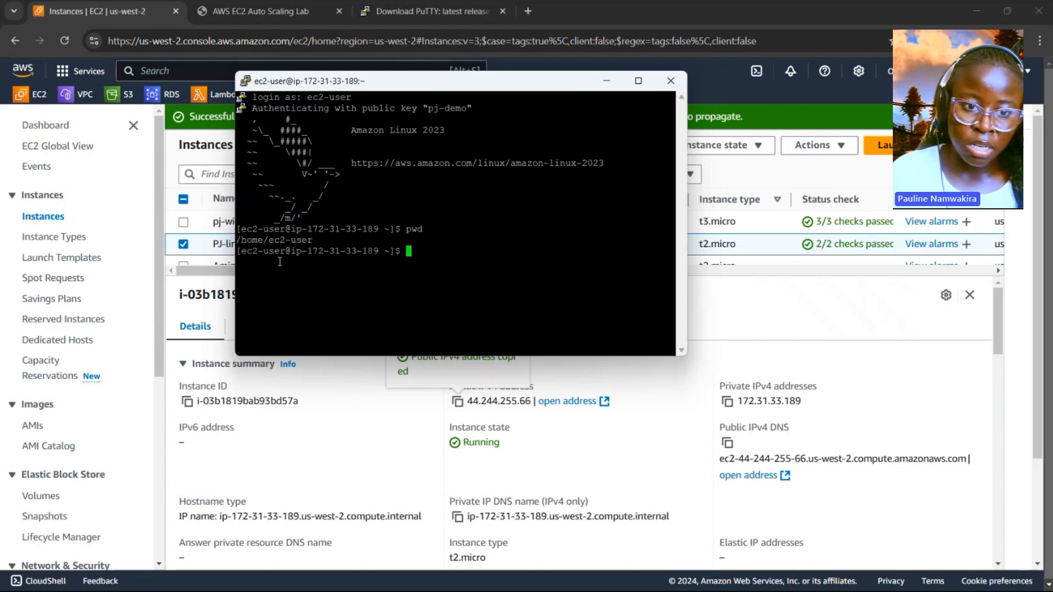
{"action": "left_click_drag", "start_coordinate": [313, 239], "coordinate": [254, 231]}
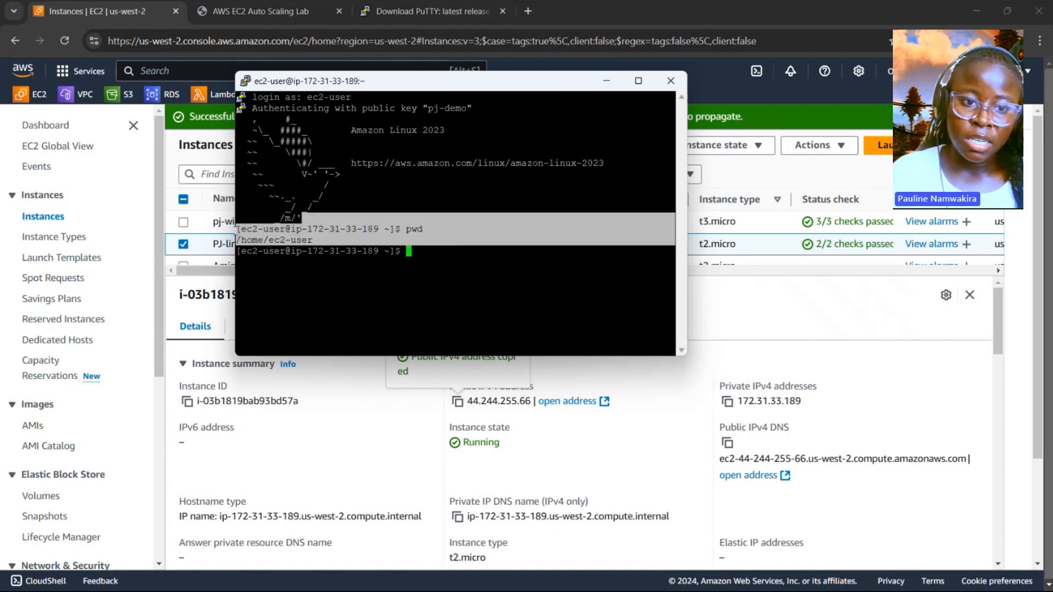
{"action": "left_click", "coordinate": [475, 261]}
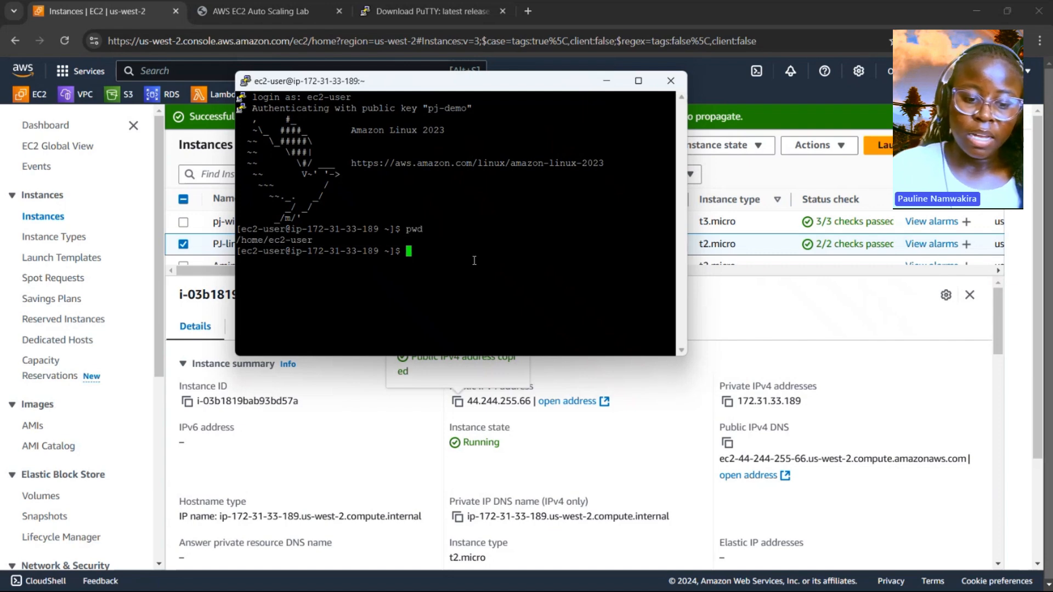
- Create an empty file named file.1 in the instance's home directory and list the directory contents
{"action": "type", "text": "t"}
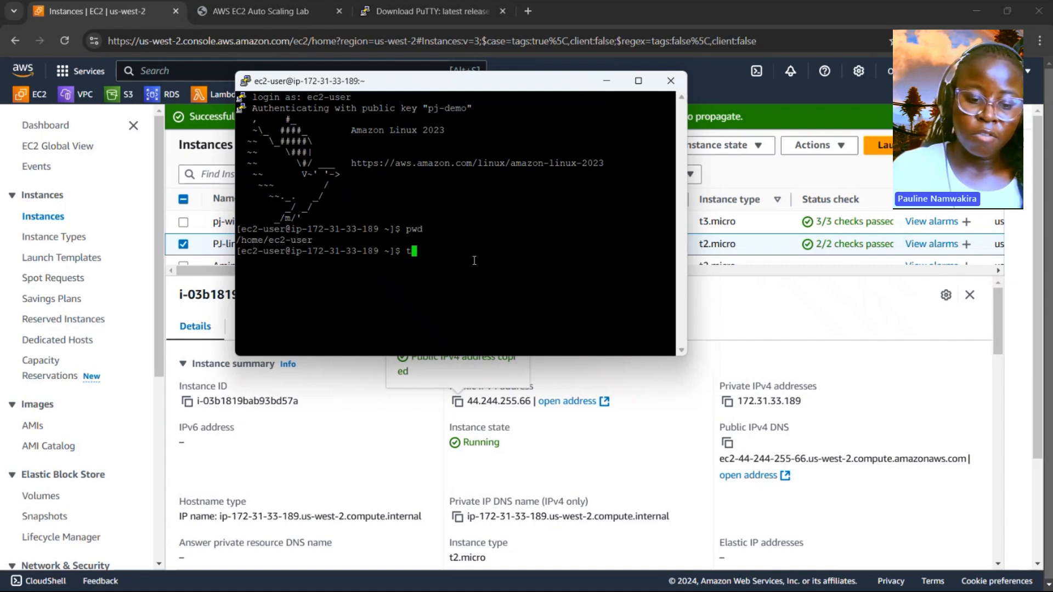
{"action": "type", "text": "ouch fil"}
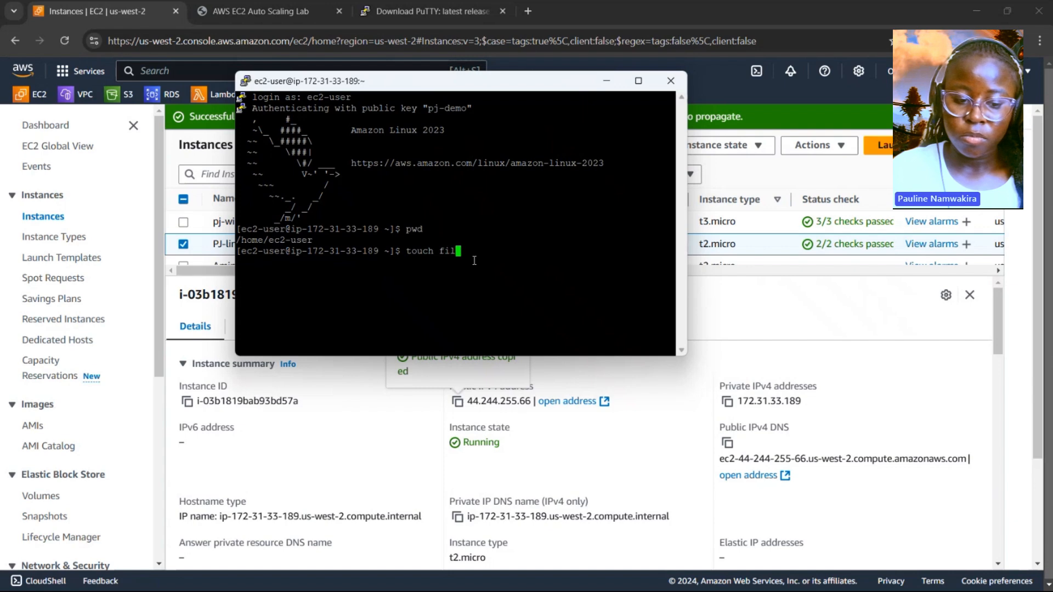
{"action": "type", "text": "e.1"}
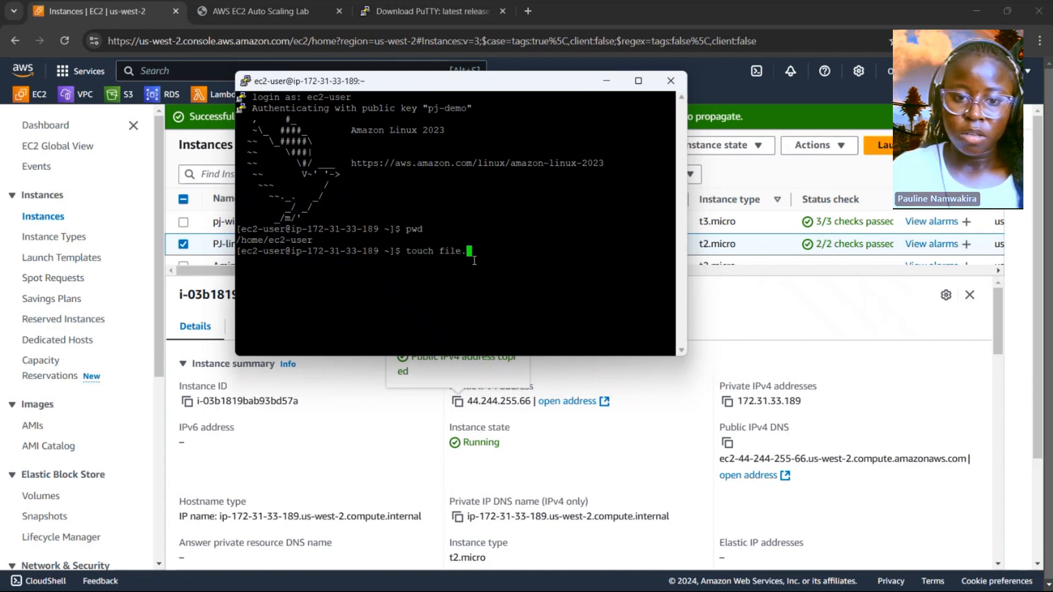
{"action": "key", "text": "Return"}
{"action": "type", "text": "ls"}
{"action": "key", "text": "Return"}
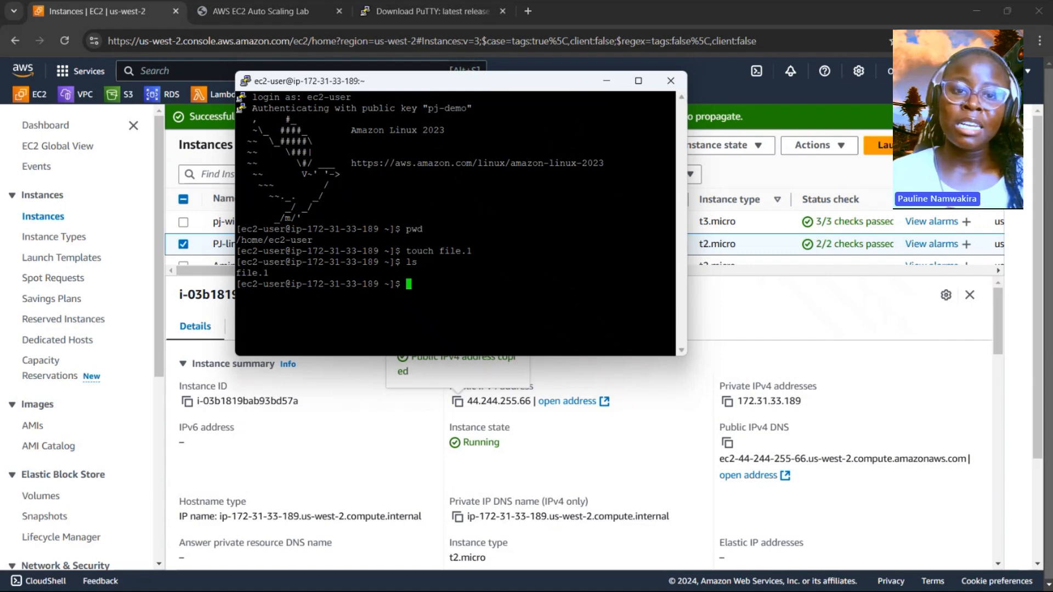
- Switch to Visual Studio Code and open a new Git Bash terminal
{"action": "left_click_drag", "start_coordinate": [1014, 170], "coordinate": [696, 34]}
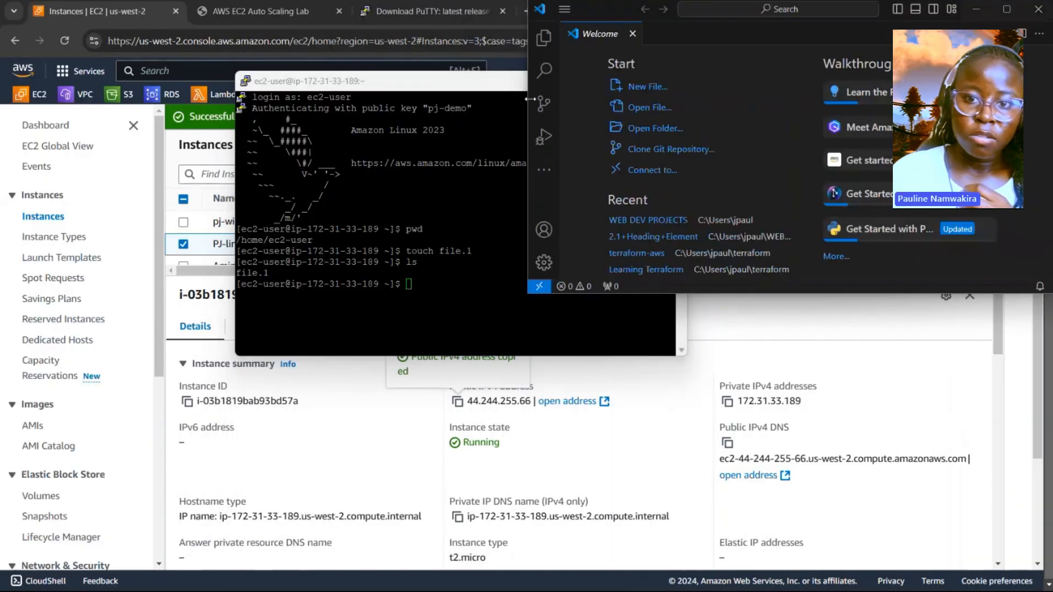
{"action": "double_click", "coordinate": [885, 11]}
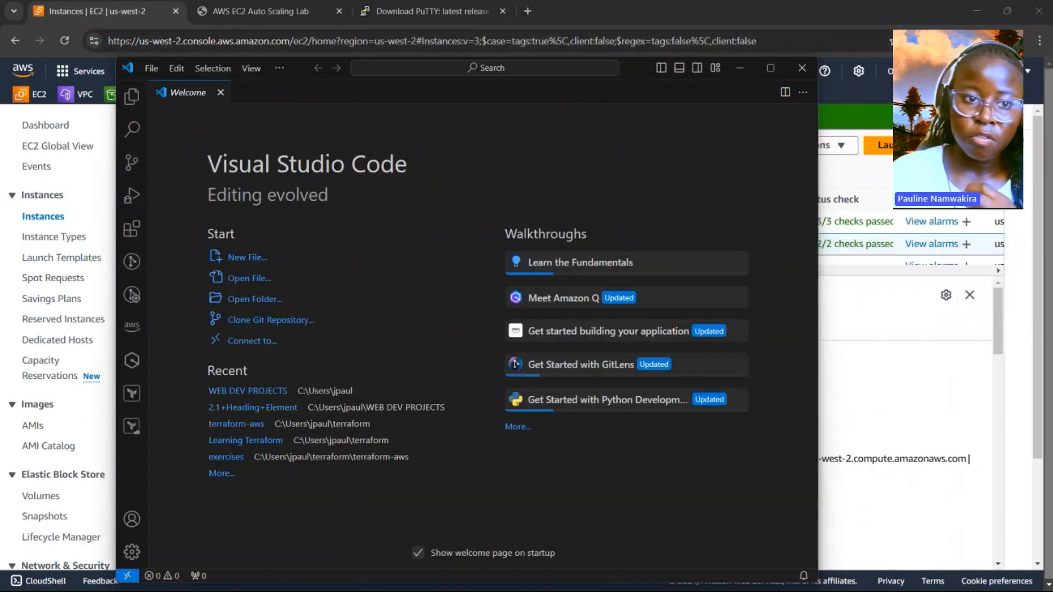
{"action": "left_click", "coordinate": [280, 69]}
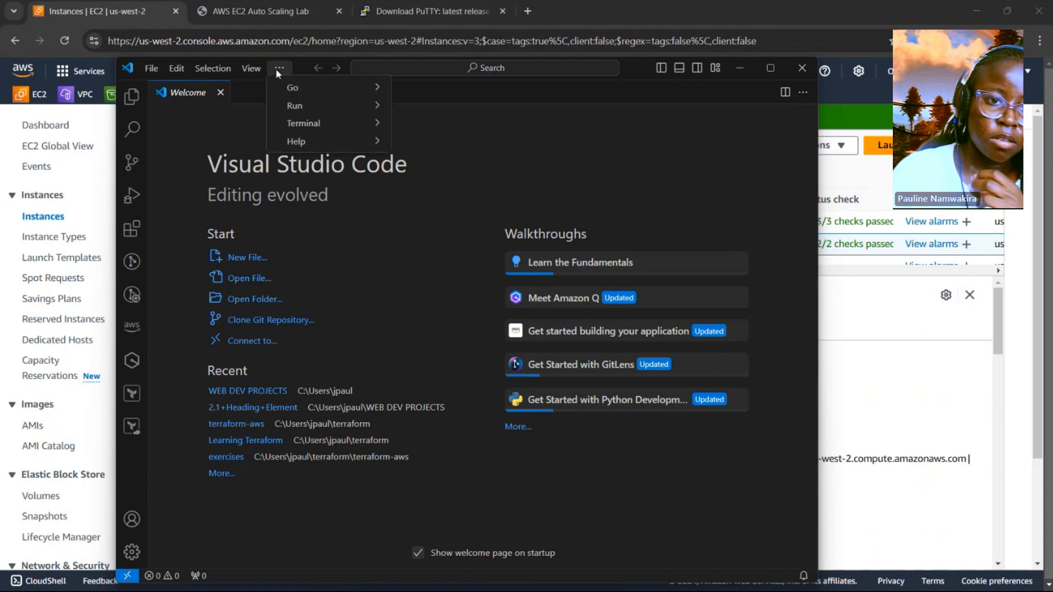
{"action": "mouse_move", "coordinate": [306, 126]}
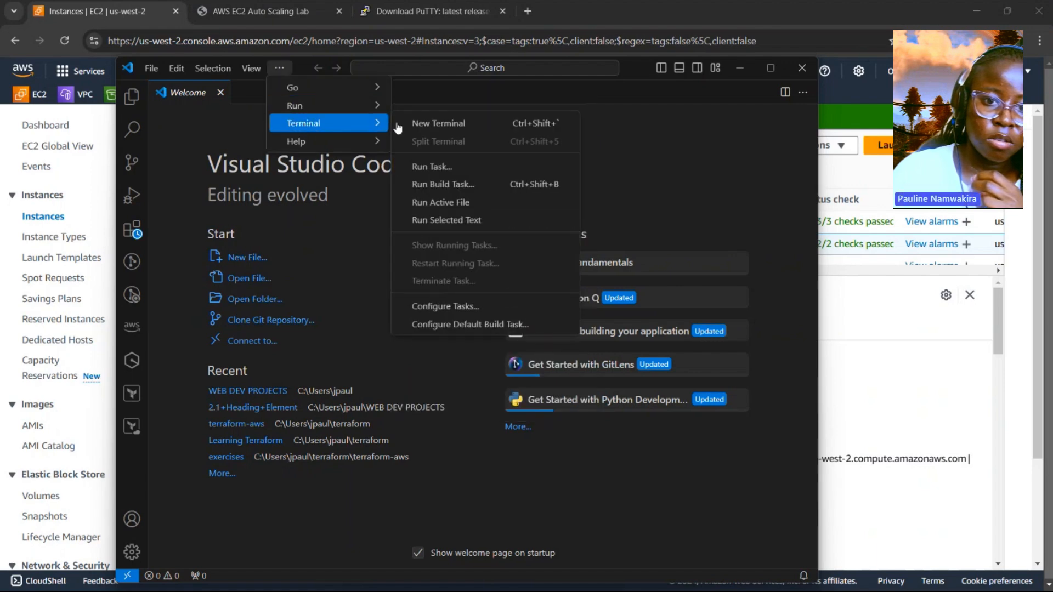
{"action": "left_click", "coordinate": [460, 123]}
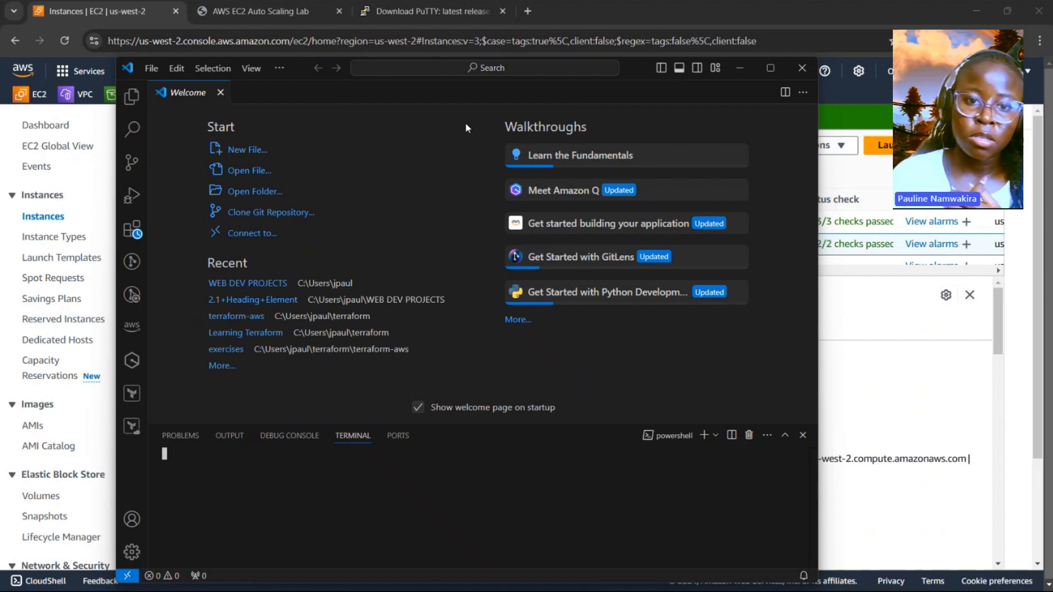
{"action": "left_click", "coordinate": [716, 435]}
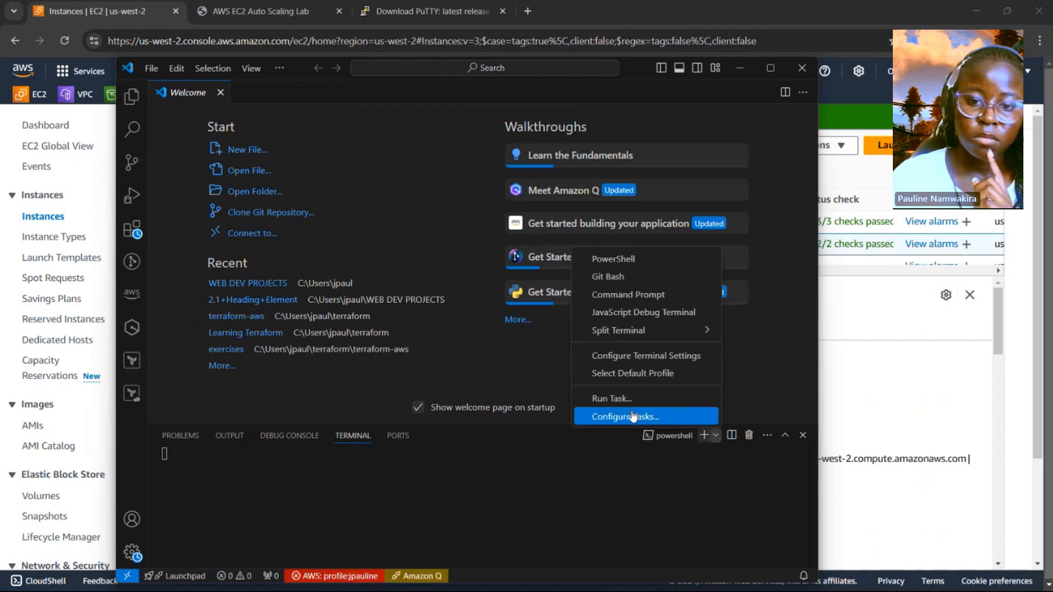
{"action": "left_click", "coordinate": [611, 278]}
- Maximize the terminal panel and enlarge the interface by three zoom levels
{"action": "left_click", "coordinate": [785, 434]}
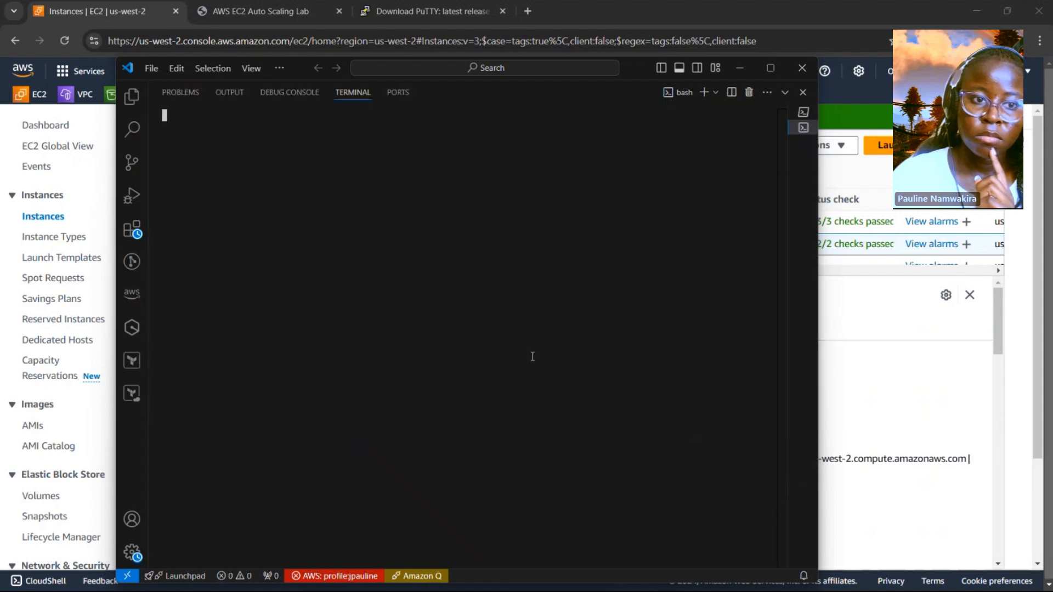
{"action": "key", "text": "ctrl+equal"}
{"action": "key", "text": "ctrl+equal"}
{"action": "key", "text": "ctrl+equal"}
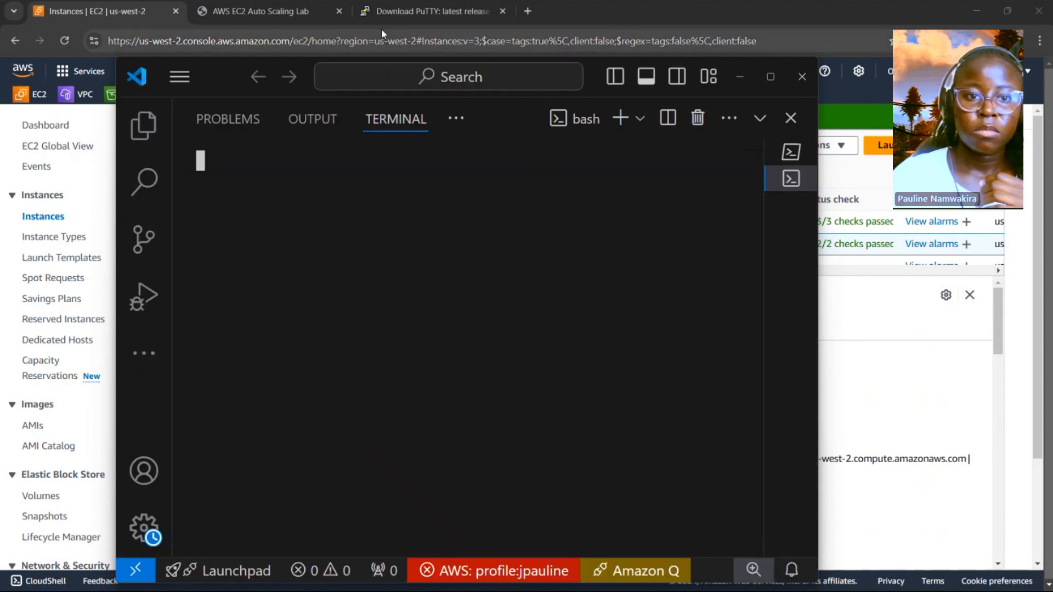
- Switch to the AWS console in the browser and open the SSH client connection instructions for the PJ-linux-server instance
{"action": "left_click_drag", "start_coordinate": [594, 73], "coordinate": [605, 285]}
{"action": "left_click", "coordinate": [610, 95]}
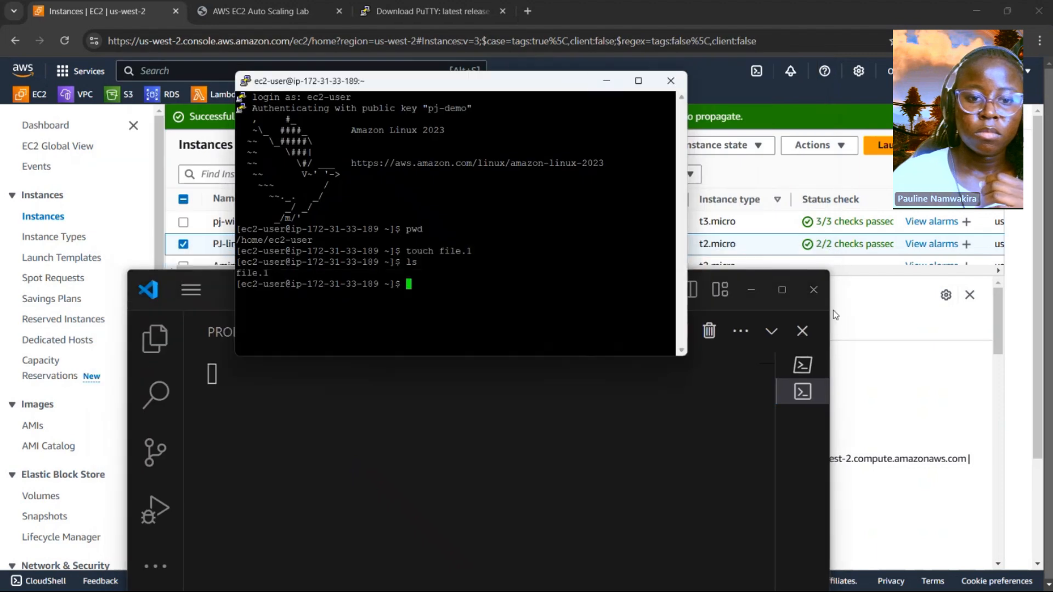
{"action": "left_click", "coordinate": [791, 180]}
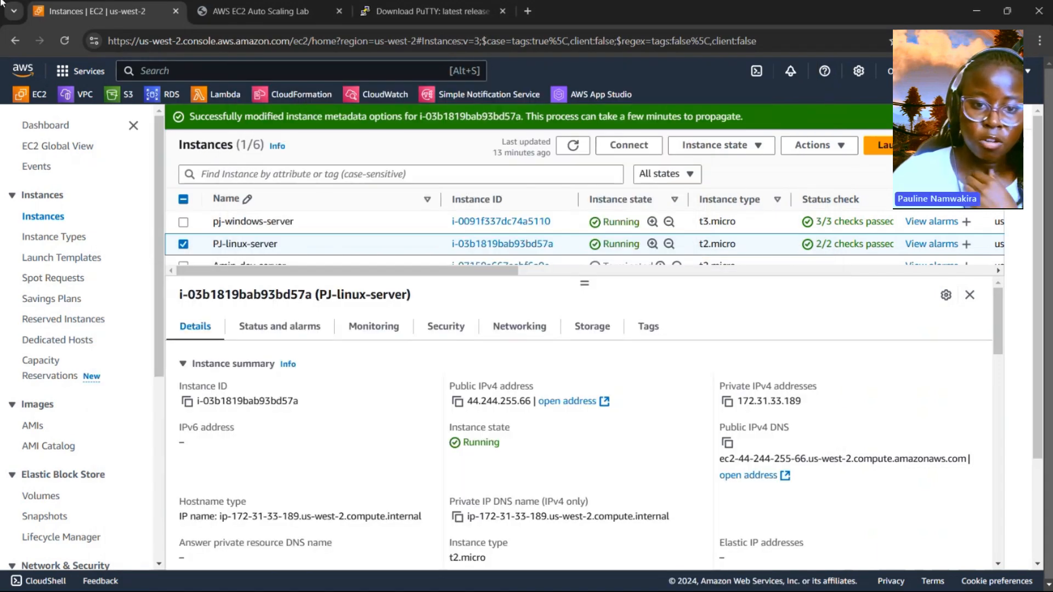
{"action": "left_click", "coordinate": [630, 145]}
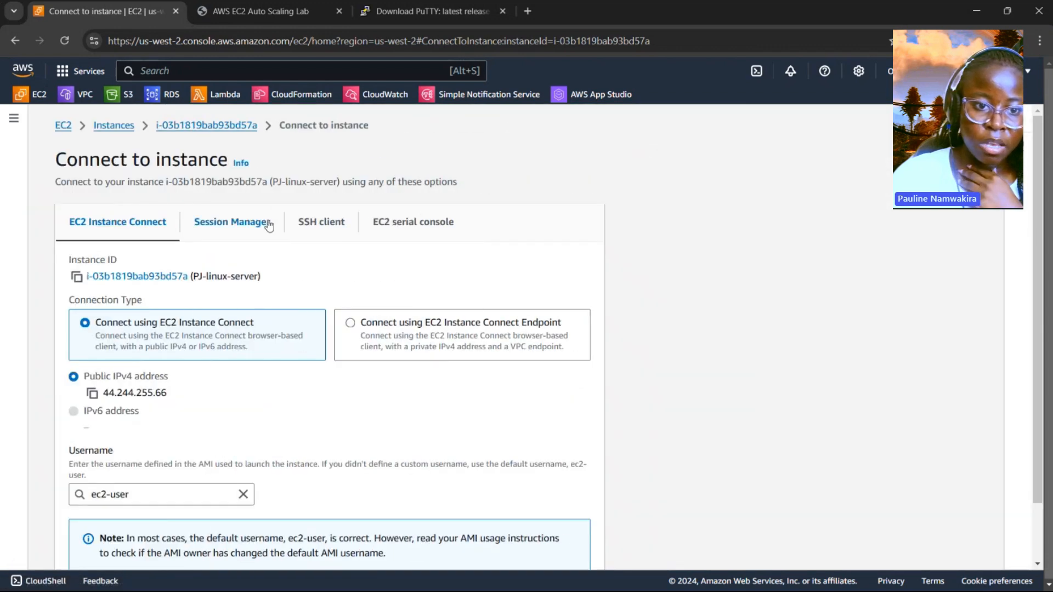
{"action": "left_click", "coordinate": [323, 224]}
{"action": "scroll", "coordinate": [325, 225], "scroll_direction": "down", "scroll_amount": 1}
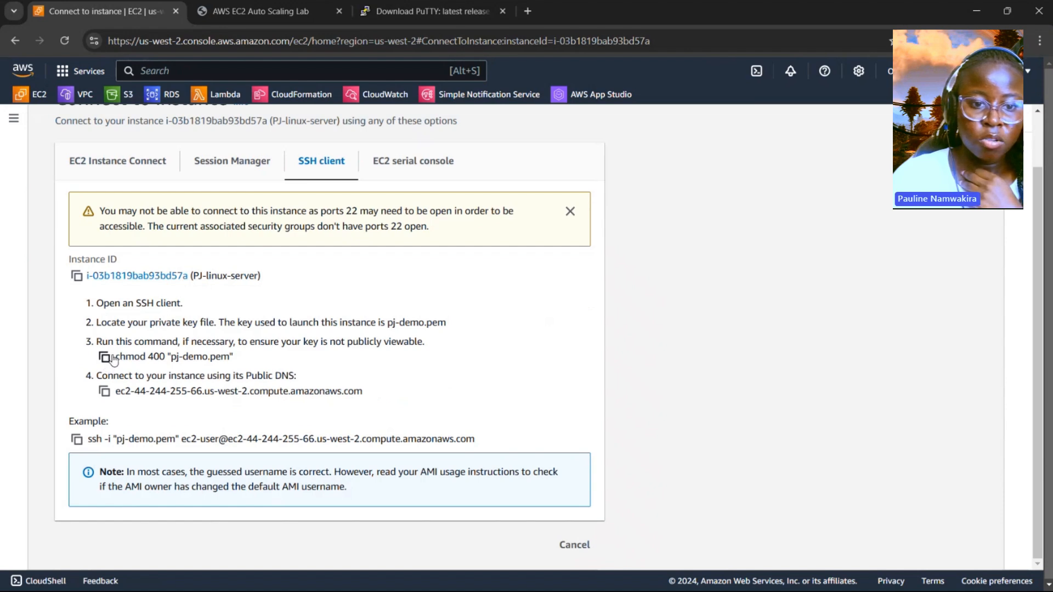
- Examine the key permission command chmod 400 "pj-demo.pem" and its key file name in the SSH instructions
{"action": "left_click_drag", "start_coordinate": [115, 356], "coordinate": [245, 365]}
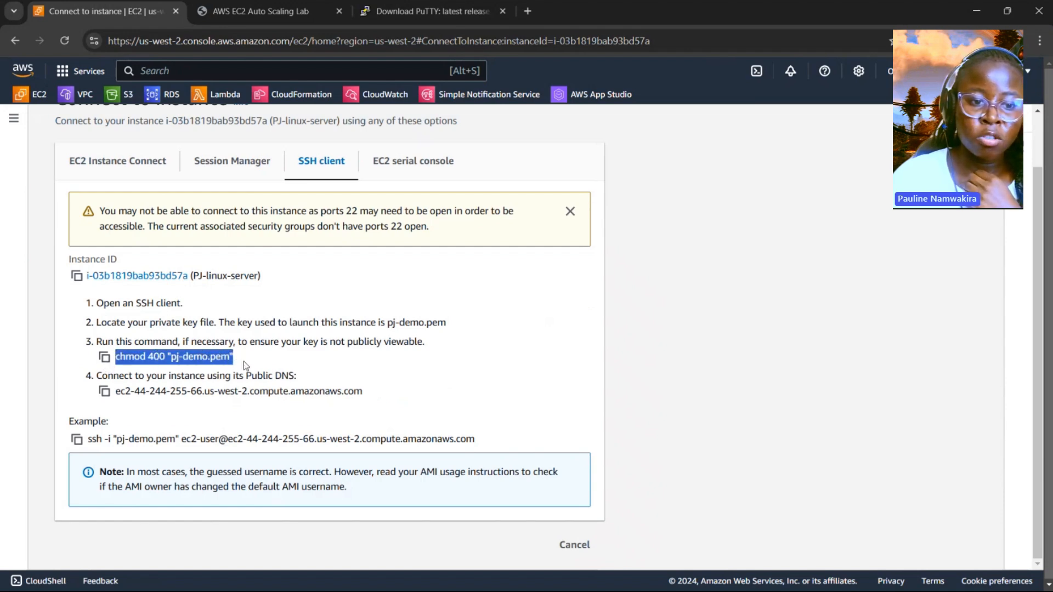
{"action": "left_click", "coordinate": [244, 362]}
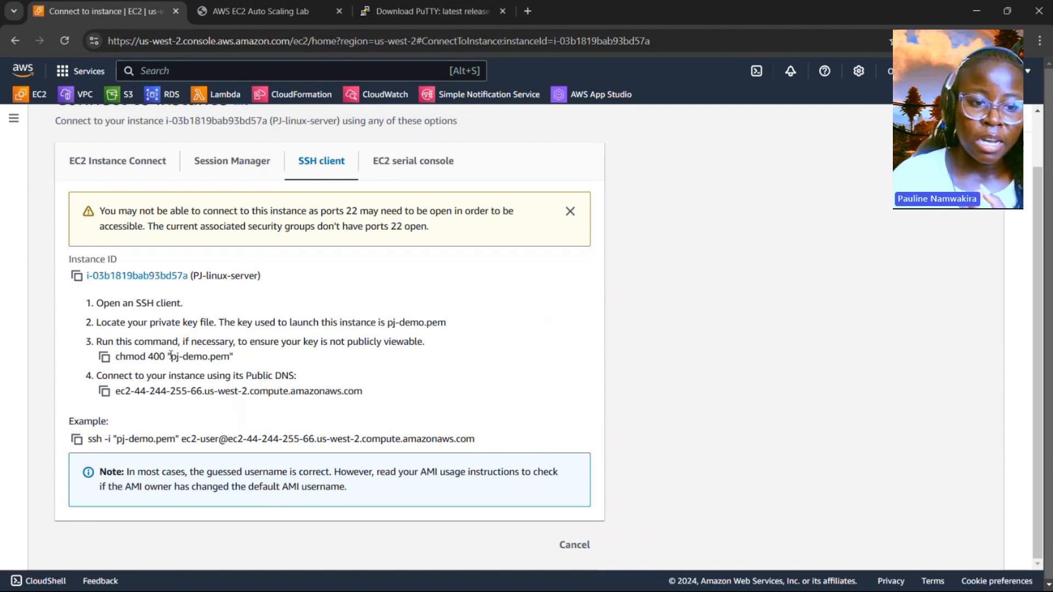
{"action": "left_click_drag", "start_coordinate": [170, 356], "coordinate": [207, 357]}
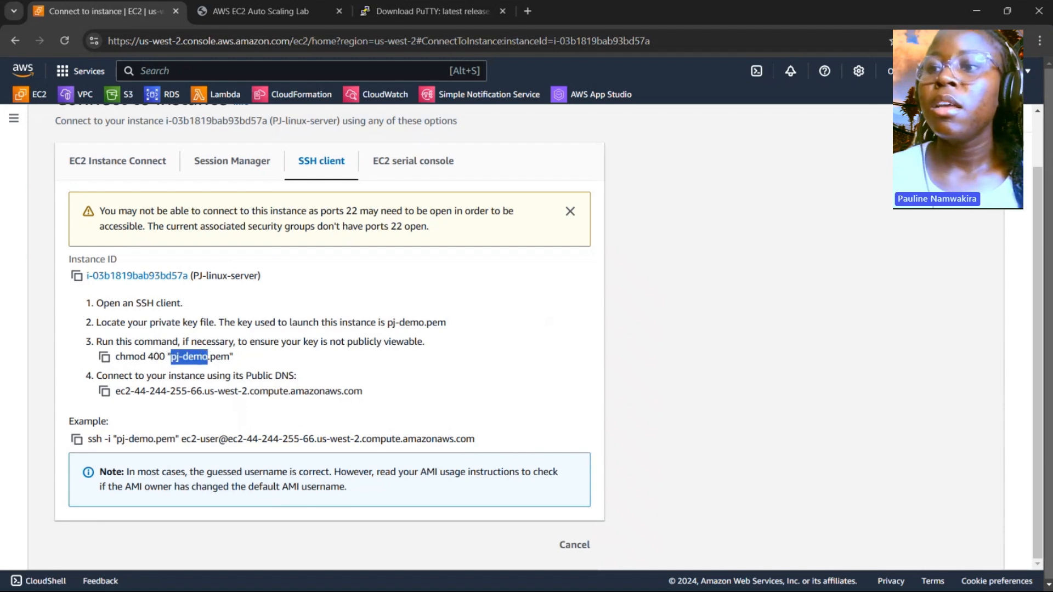
- Switch to the Visual Studio Code Bash terminal and change the working directory to d:/Documents/Downloads
{"action": "key", "text": "alt+Tab"}
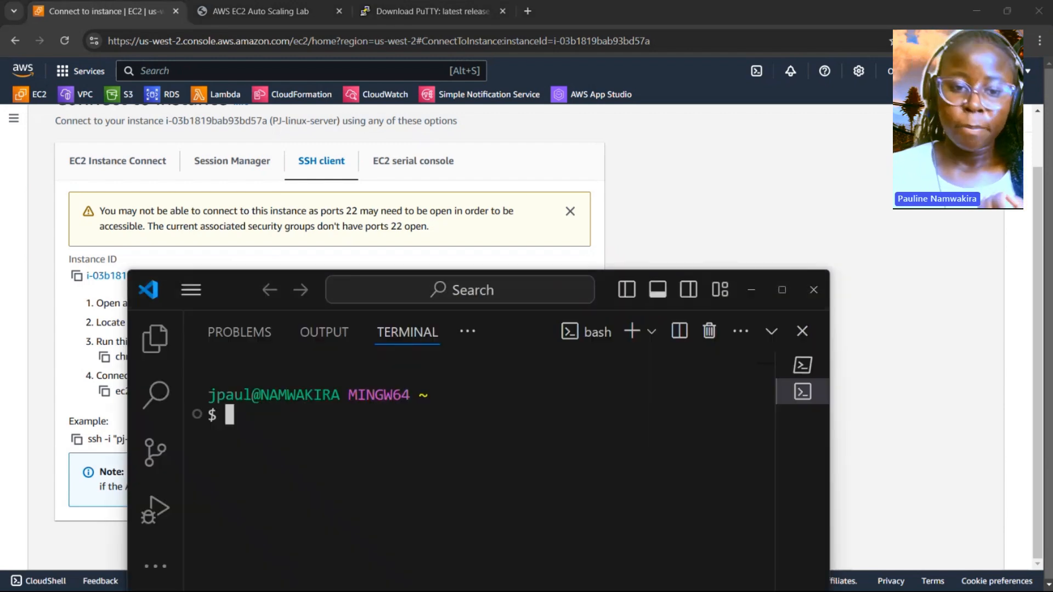
{"action": "left_click_drag", "start_coordinate": [596, 295], "coordinate": [639, 151]}
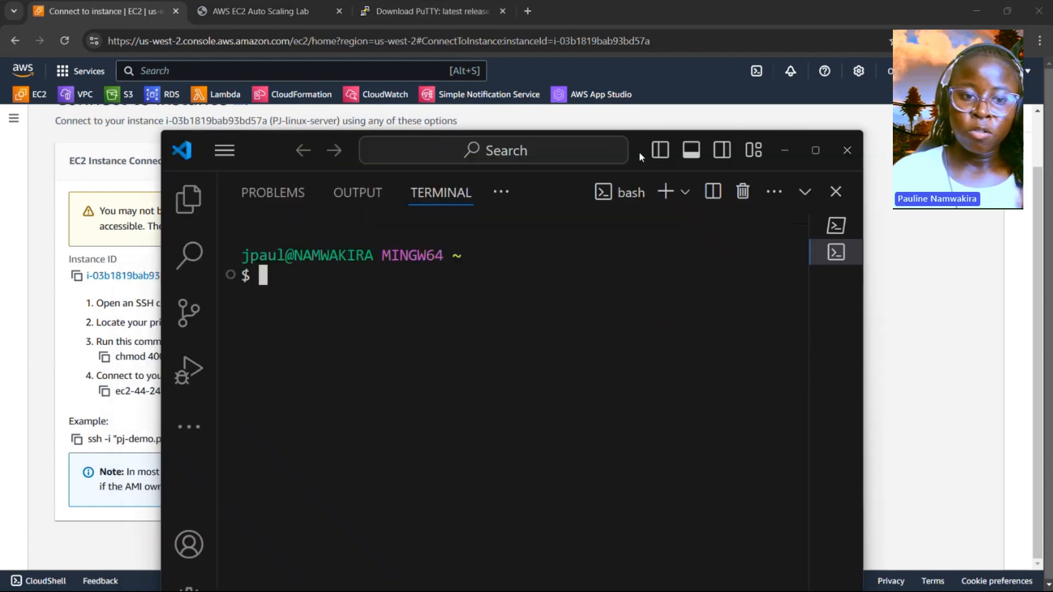
{"action": "type", "text": "cd "}
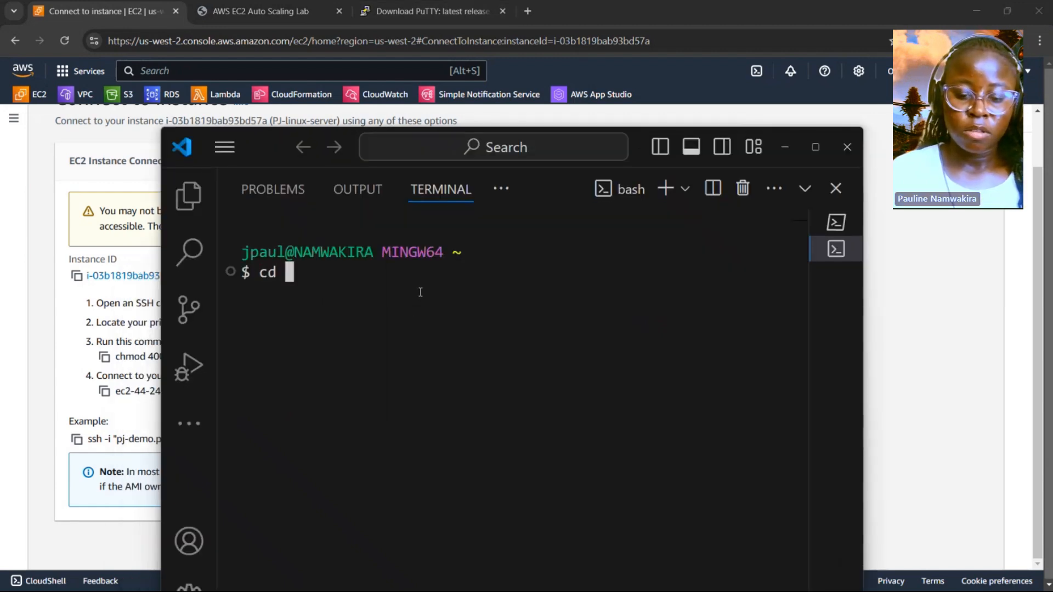
{"action": "type", "text": "d:/D"}
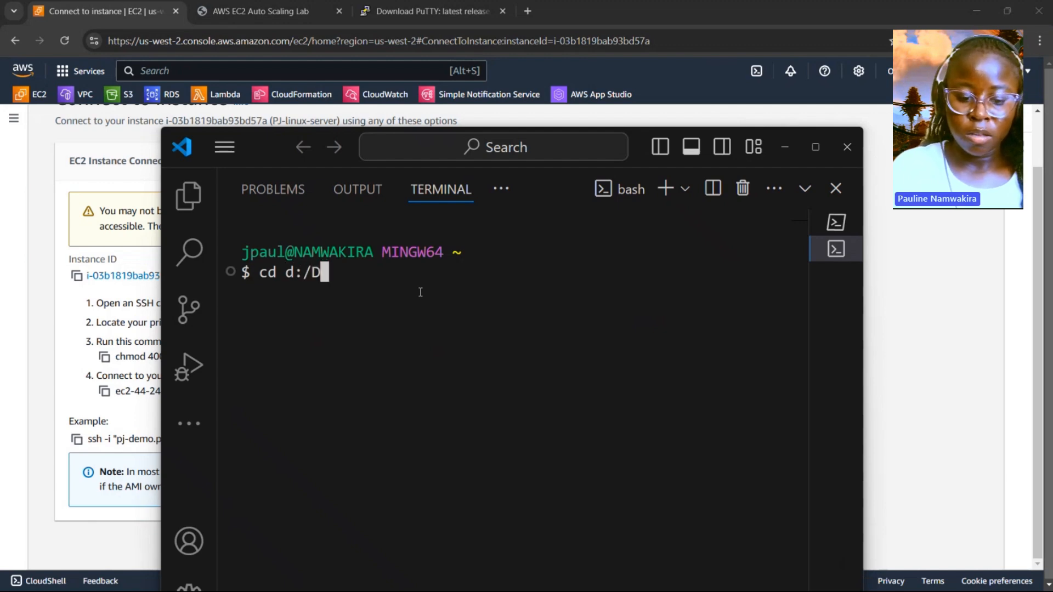
{"action": "type", "text": "ocuments/"}
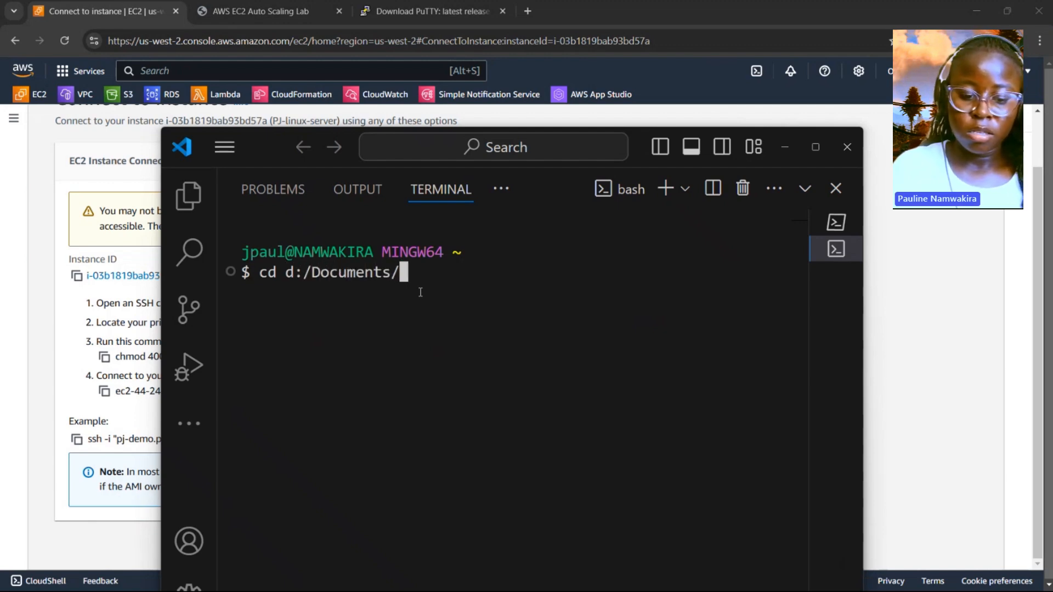
{"action": "type", "text": "Do"}
{"action": "type", "text": "wnloads"}
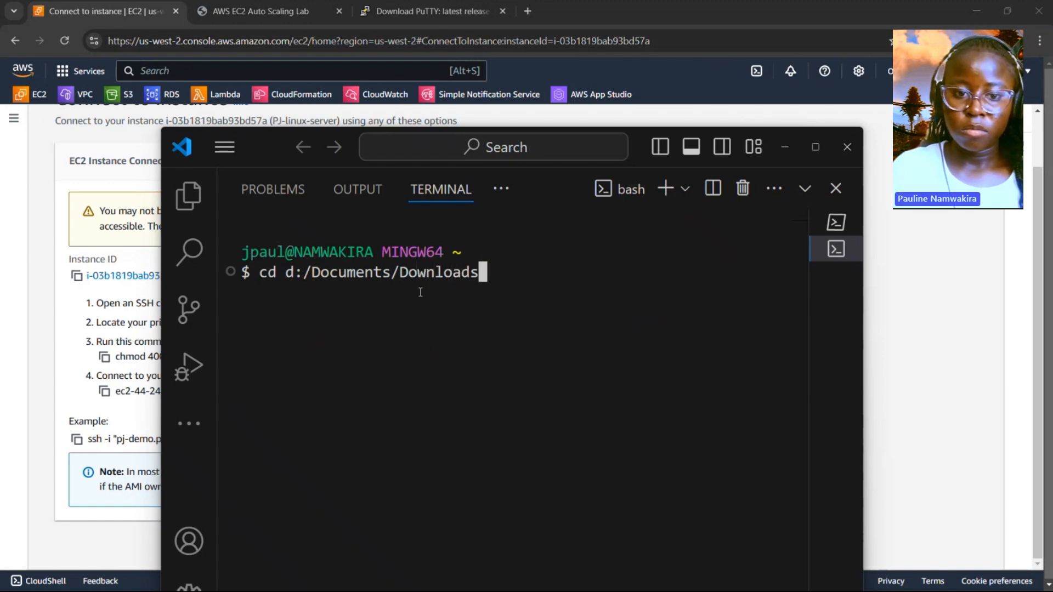
{"action": "key", "text": "Return"}
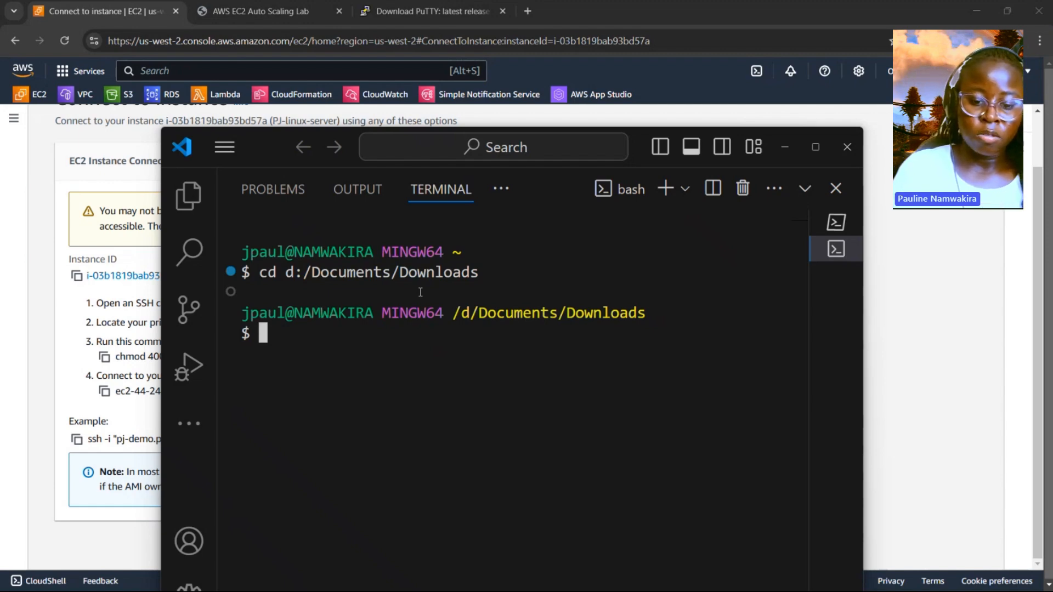
- List the key files in the Downloads folder with ls *.pem and check the key names
{"action": "type", "text": "ls"}
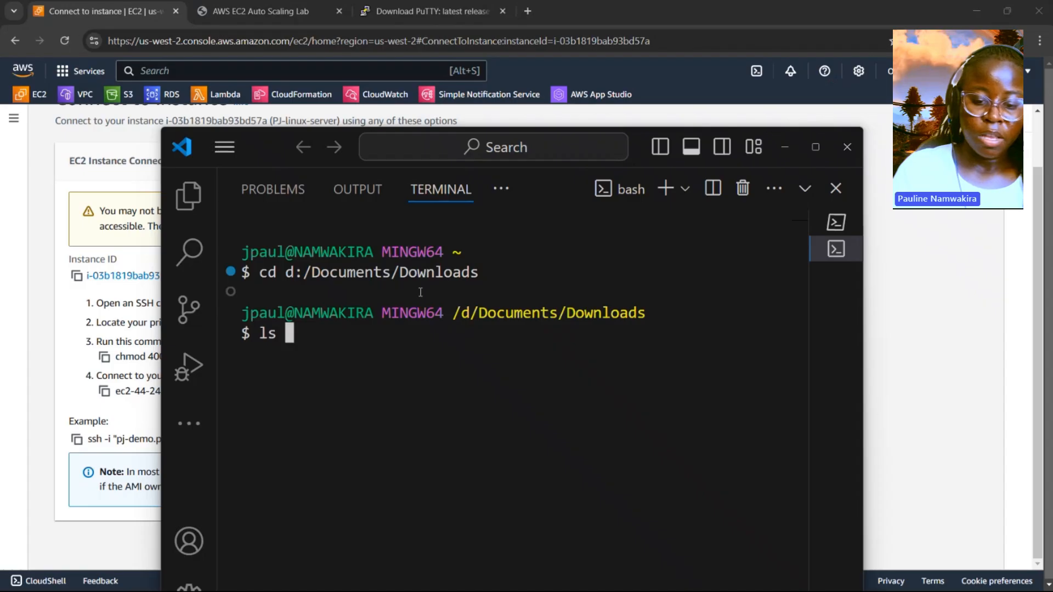
{"action": "type", "text": " p"}
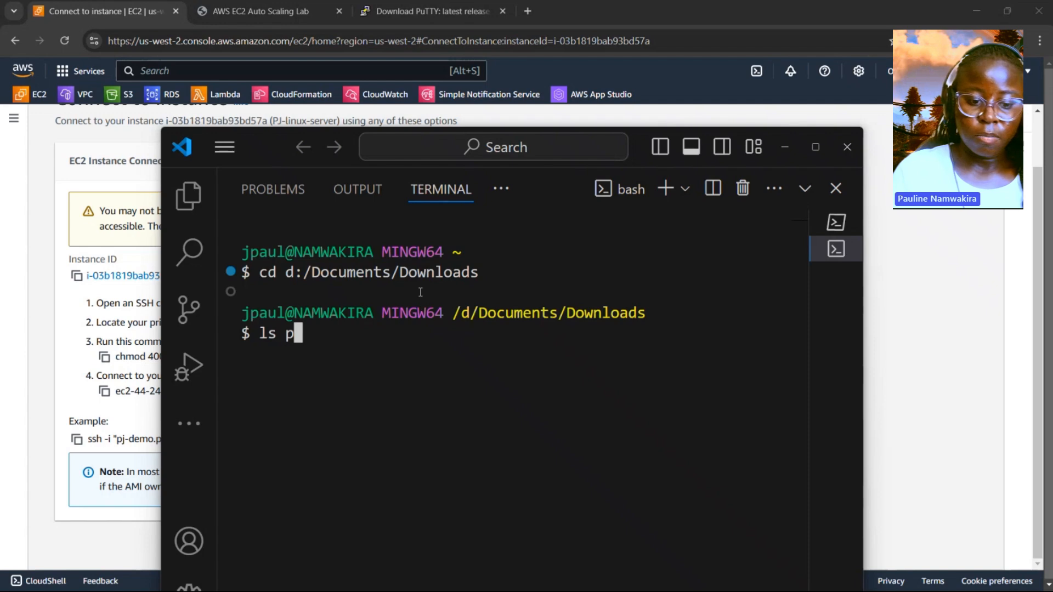
{"action": "key", "text": "BackSpace"}
{"action": "key", "text": "BackSpace"}
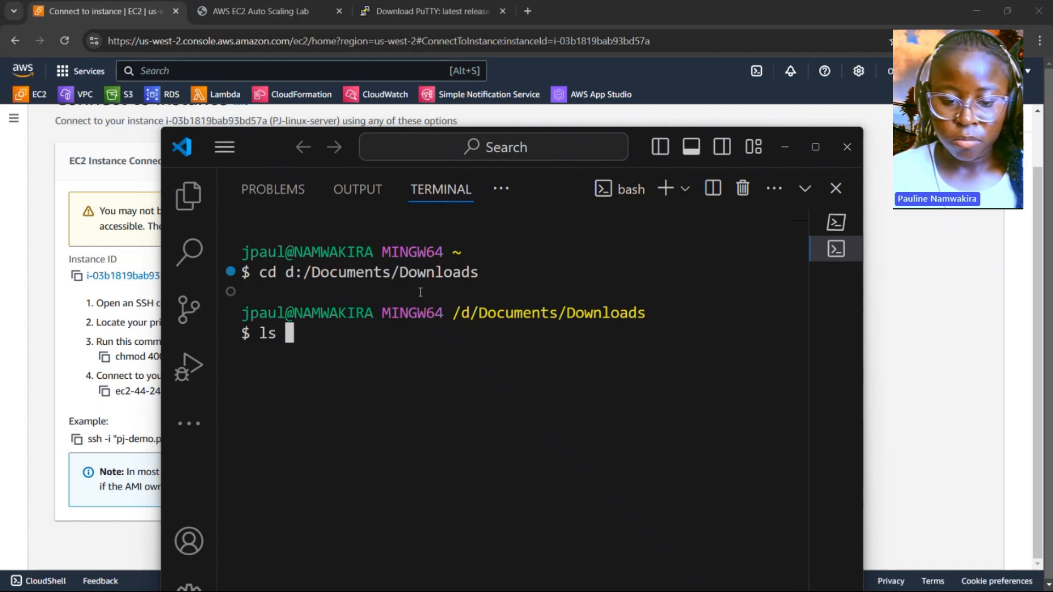
{"action": "type", "text": "*.pem"}
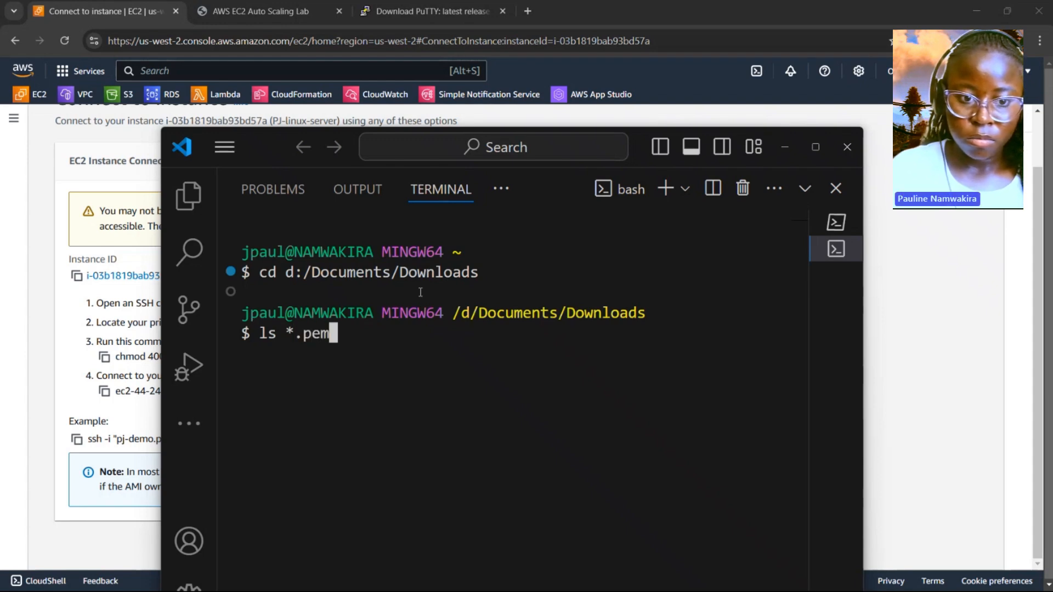
{"action": "key", "text": "Return"}
{"action": "double_click", "coordinate": [667, 354]}
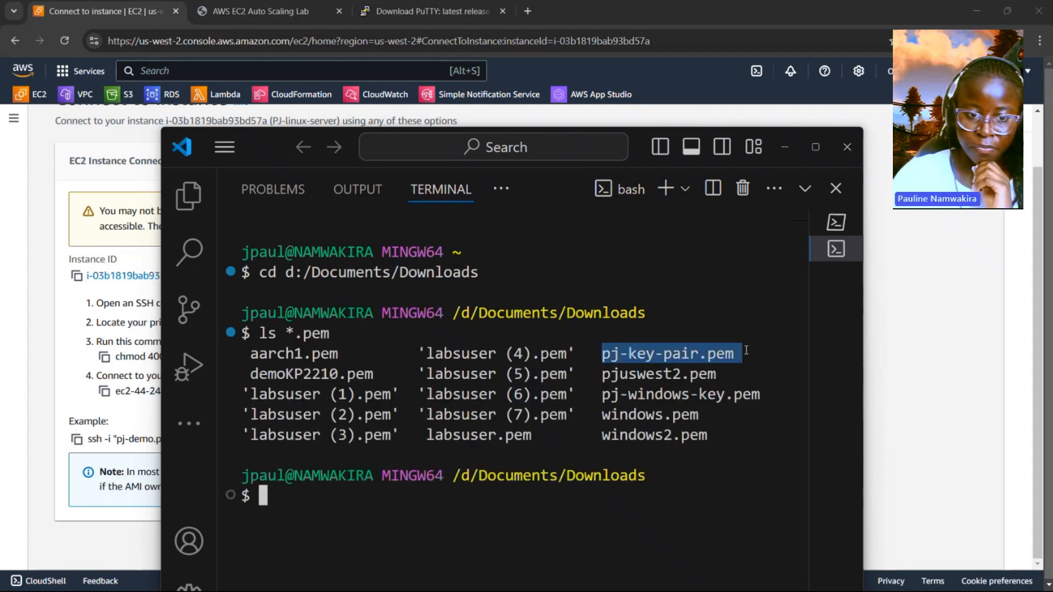
- List the key files in the Downloads folder with their permissions using ls -l *.pem
{"action": "left_click", "coordinate": [499, 494]}
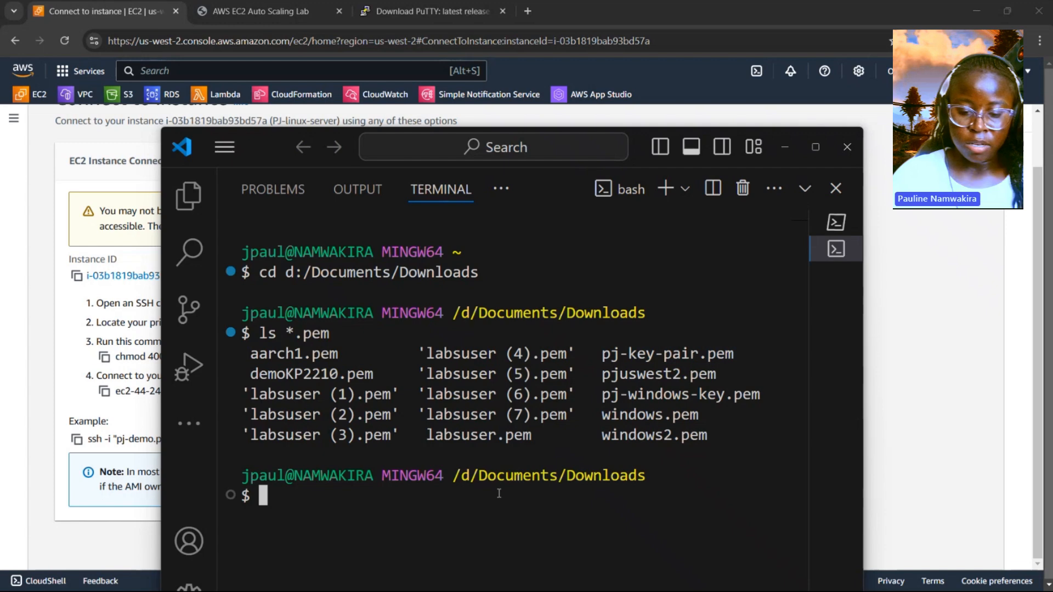
{"action": "type", "text": "ls "}
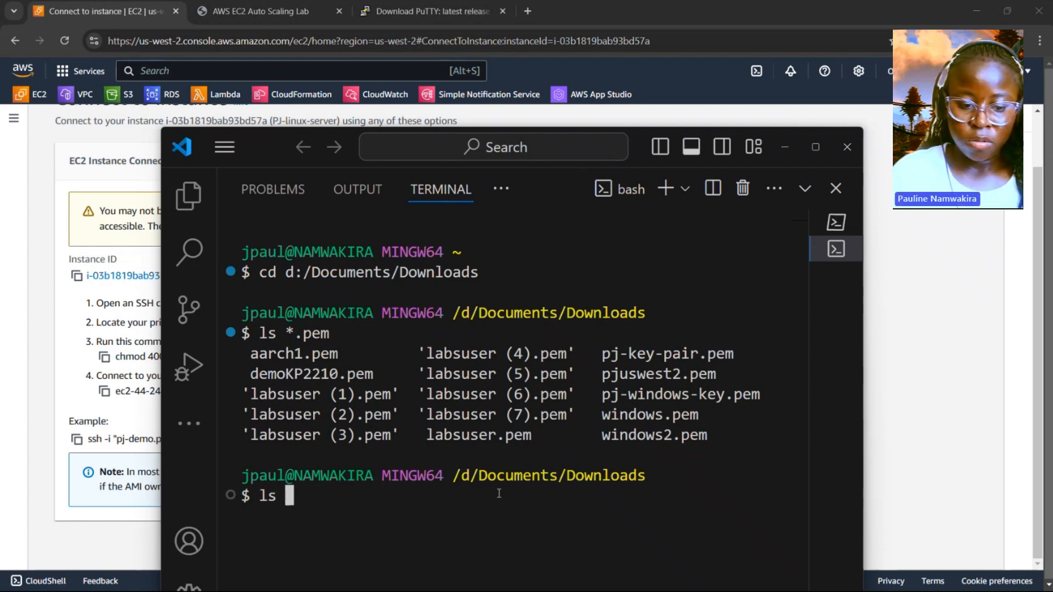
{"action": "type", "text": "-l "}
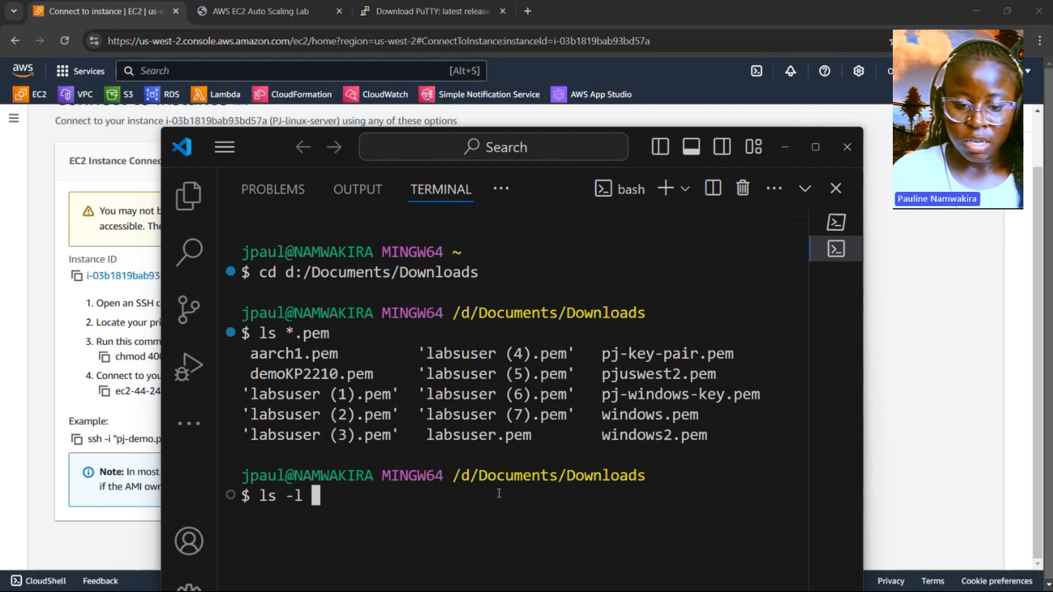
{"action": "type", "text": "*.pe"}
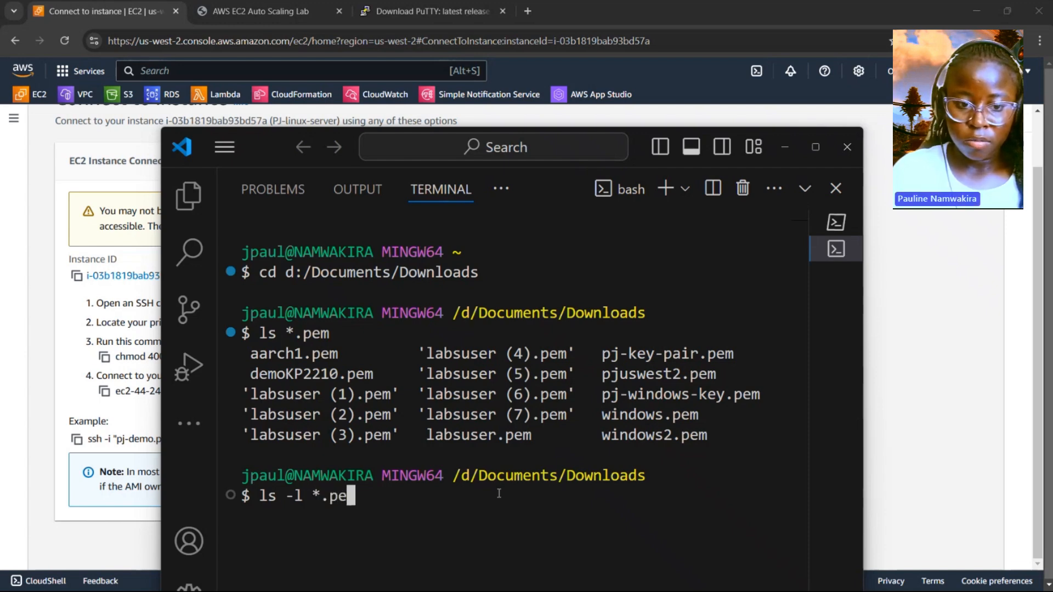
{"action": "type", "text": "m"}
{"action": "key", "text": "Return"}
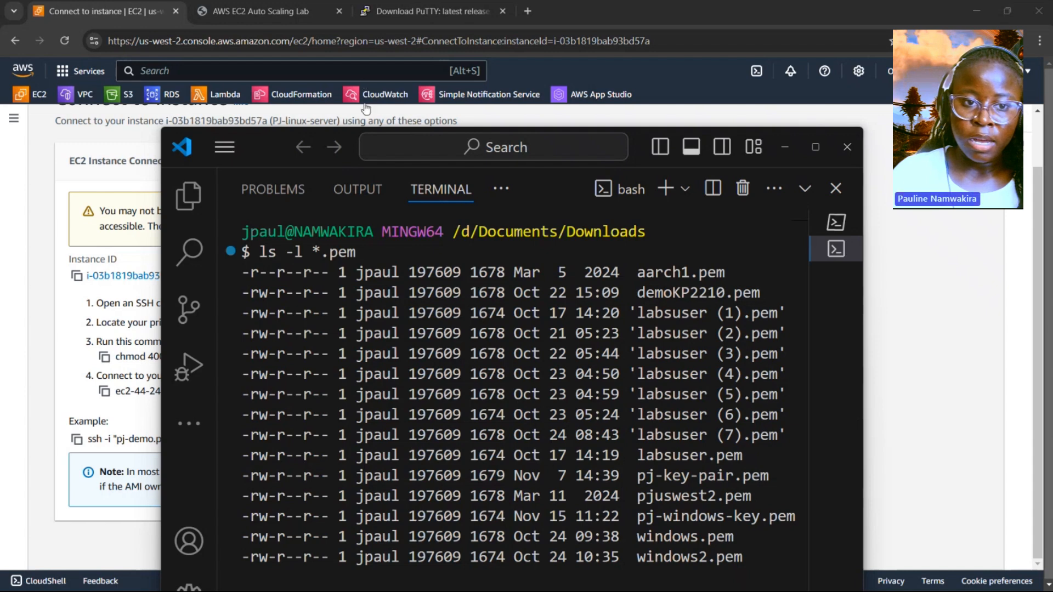
- Switch to the browser and look over the package files on the PuTTY download page
{"action": "left_click_drag", "start_coordinate": [253, 156], "coordinate": [271, 83]}
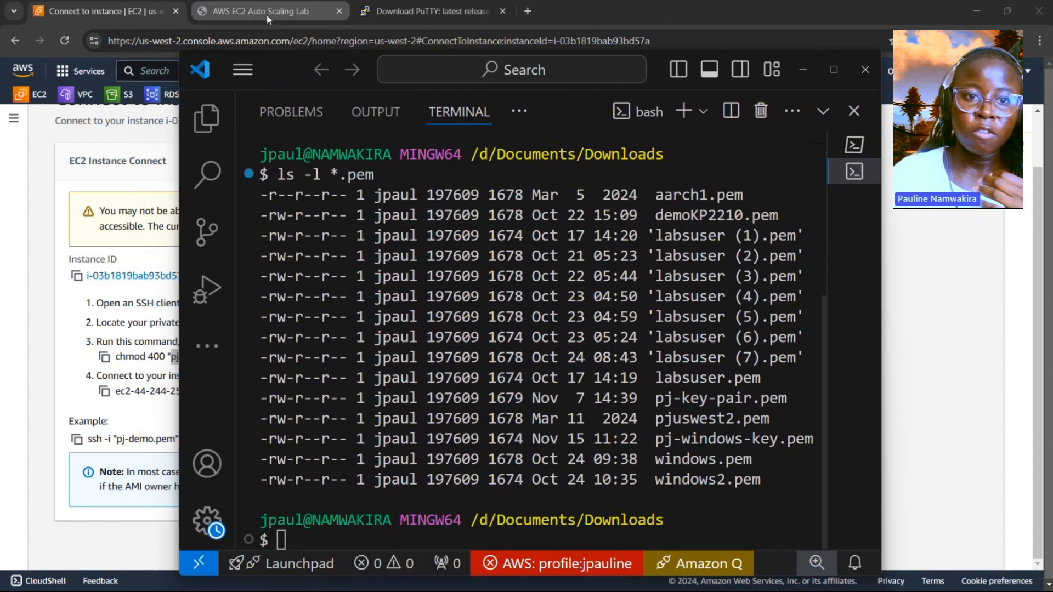
{"action": "left_click", "coordinate": [402, 8]}
{"action": "left_click", "coordinate": [280, 8]}
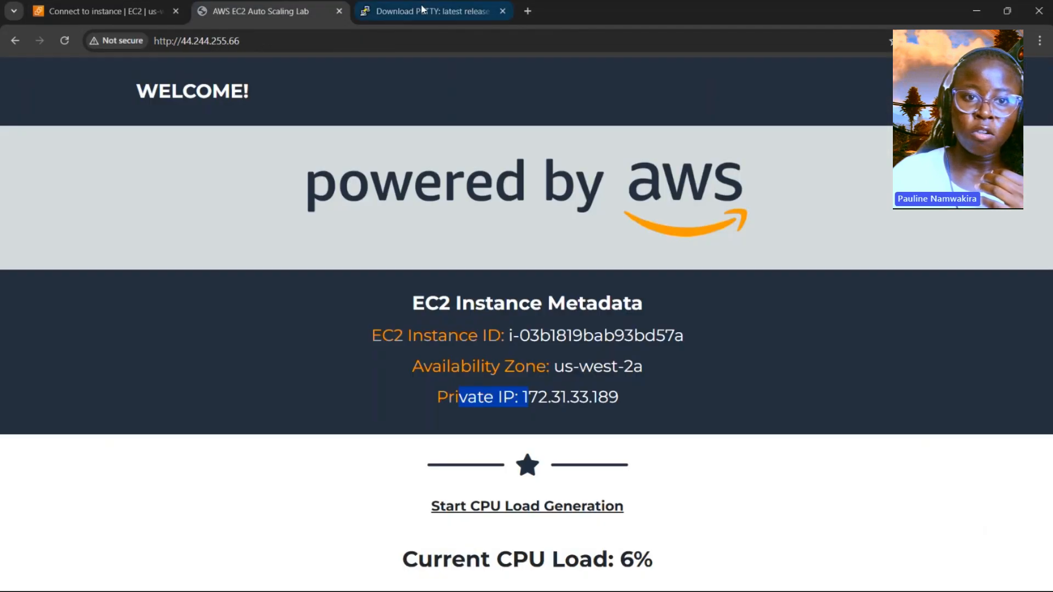
{"action": "left_click", "coordinate": [420, 11]}
{"action": "left_click", "coordinate": [317, 12]}
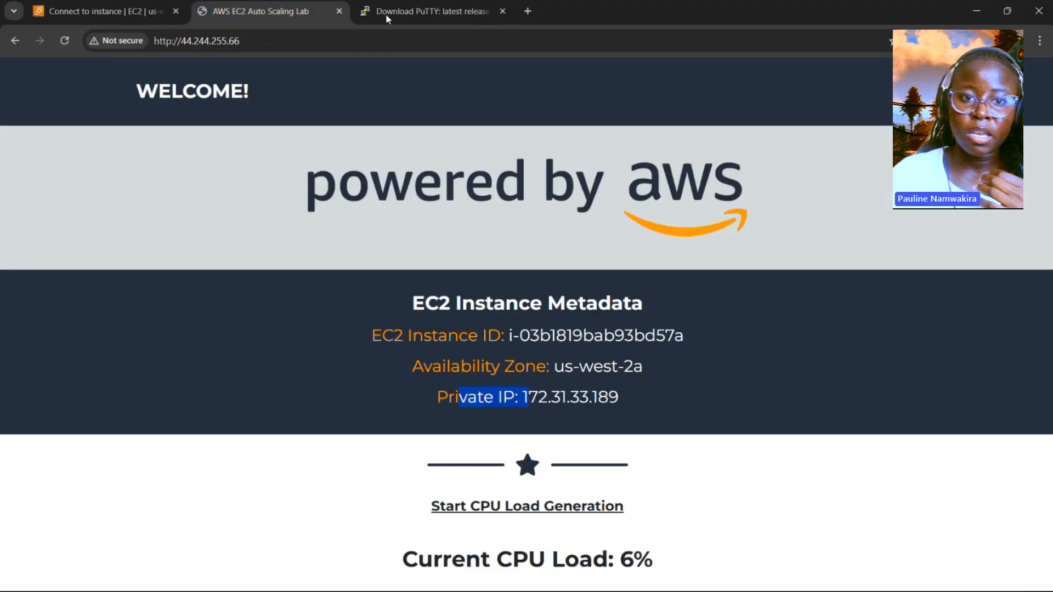
{"action": "left_click", "coordinate": [403, 14]}
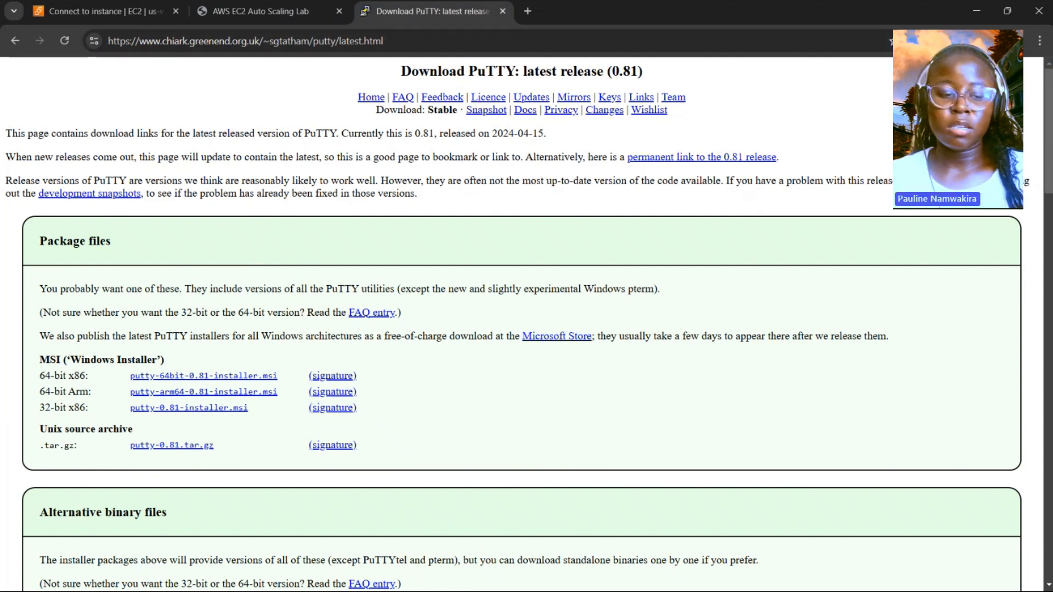
{"action": "scroll", "coordinate": [526, 323], "scroll_direction": "down", "scroll_amount": 2}
{"action": "left_click", "coordinate": [269, 11]}
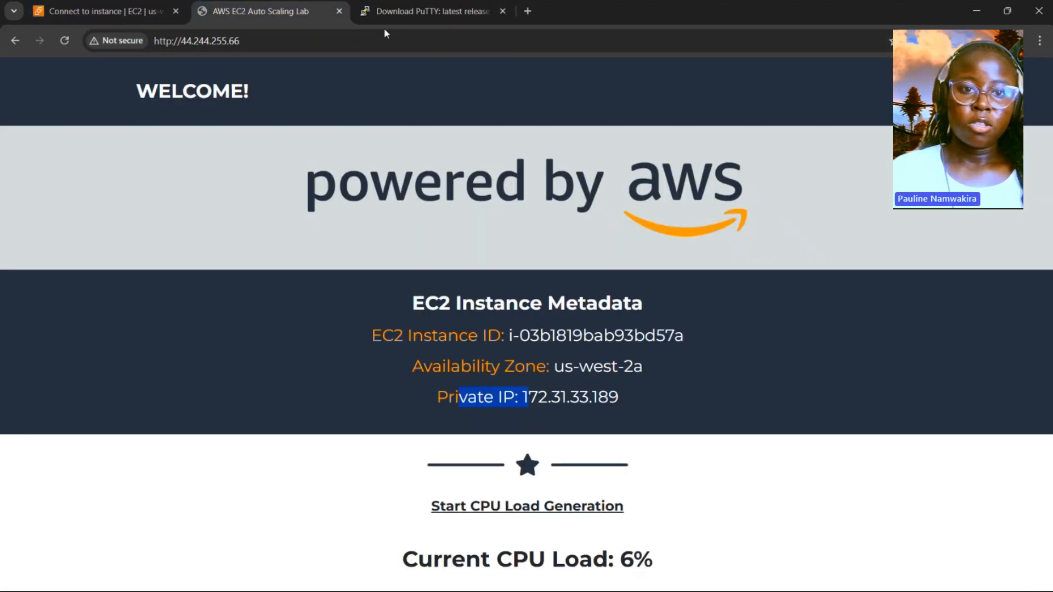
{"action": "left_click", "coordinate": [398, 21]}
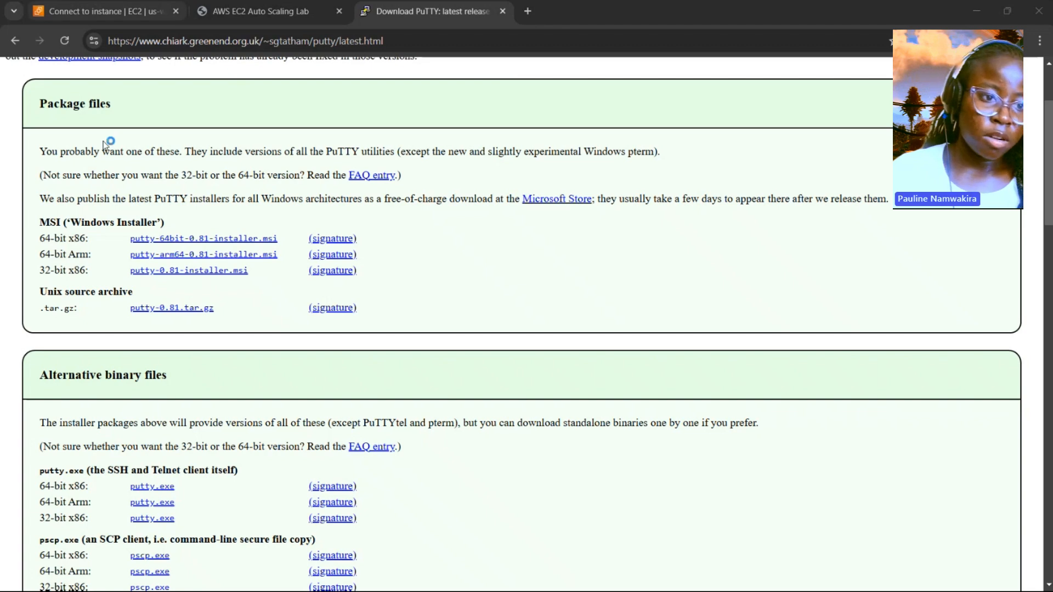
- Load the existing pj-demo private key from the Downloads folder into PuTTY Key Generator
{"action": "left_click_drag", "start_coordinate": [67, 222], "coordinate": [161, 223]}
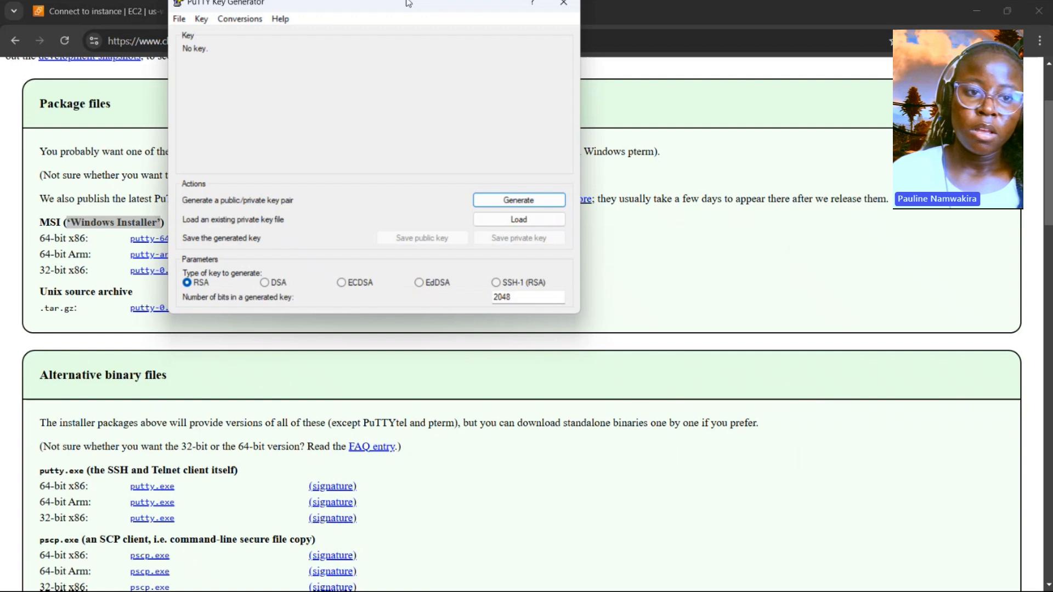
{"action": "left_click_drag", "start_coordinate": [405, 3], "coordinate": [460, 110]}
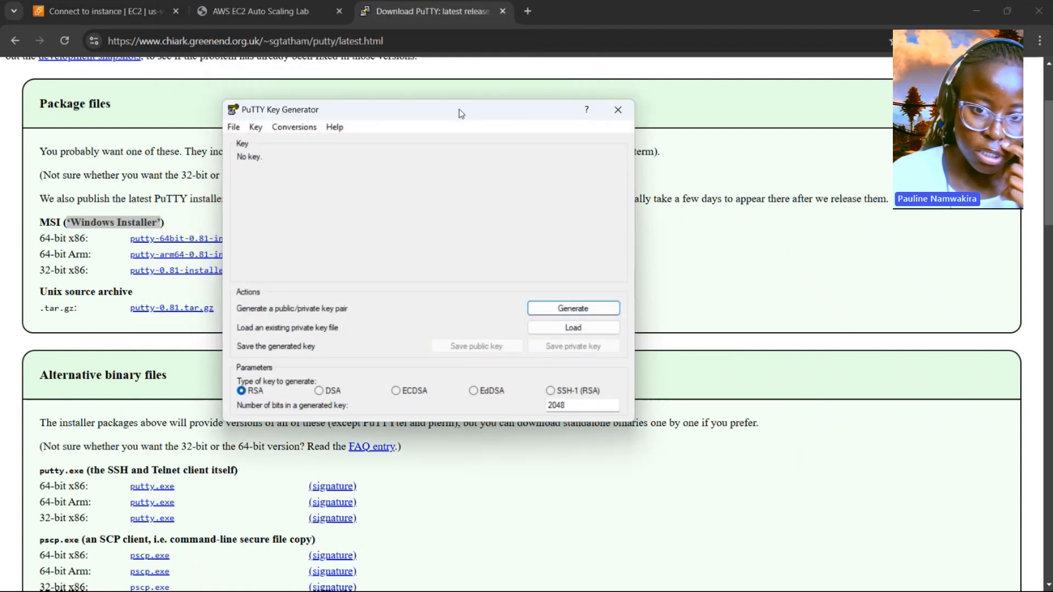
{"action": "left_click", "coordinate": [553, 329]}
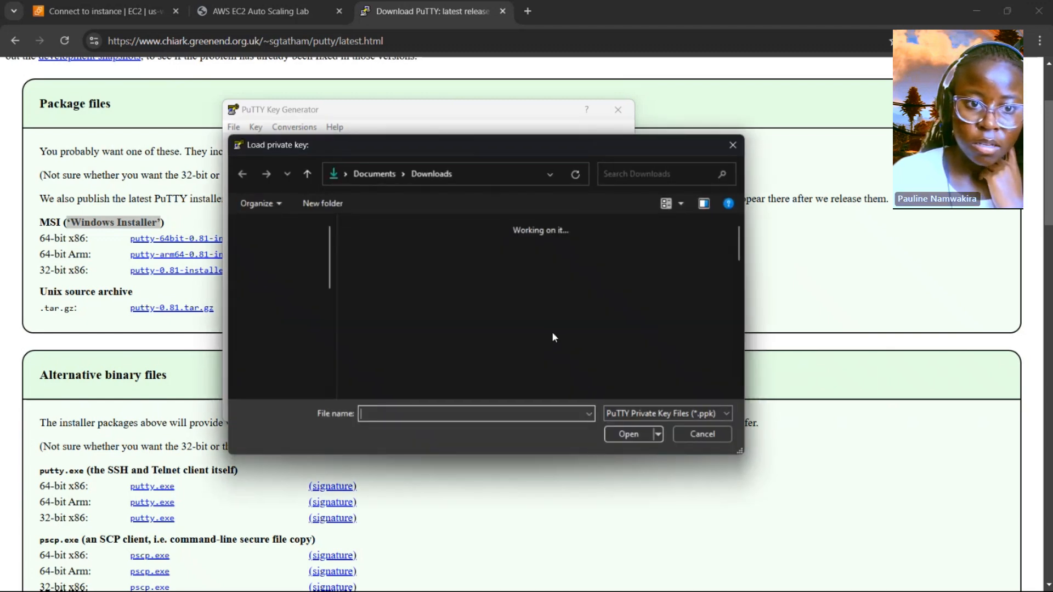
{"action": "left_click", "coordinate": [418, 258]}
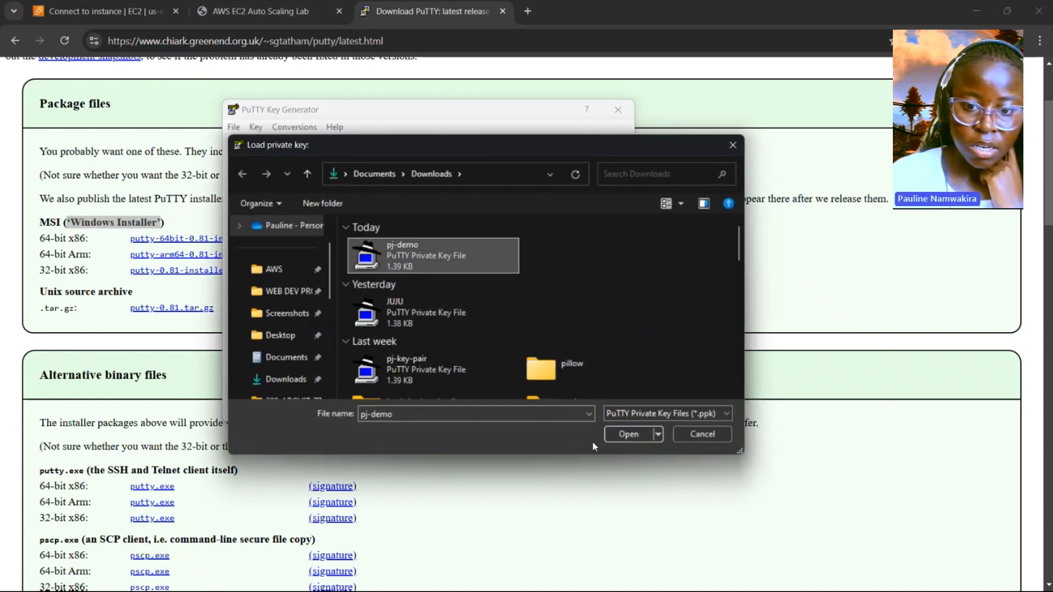
{"action": "left_click", "coordinate": [629, 434]}
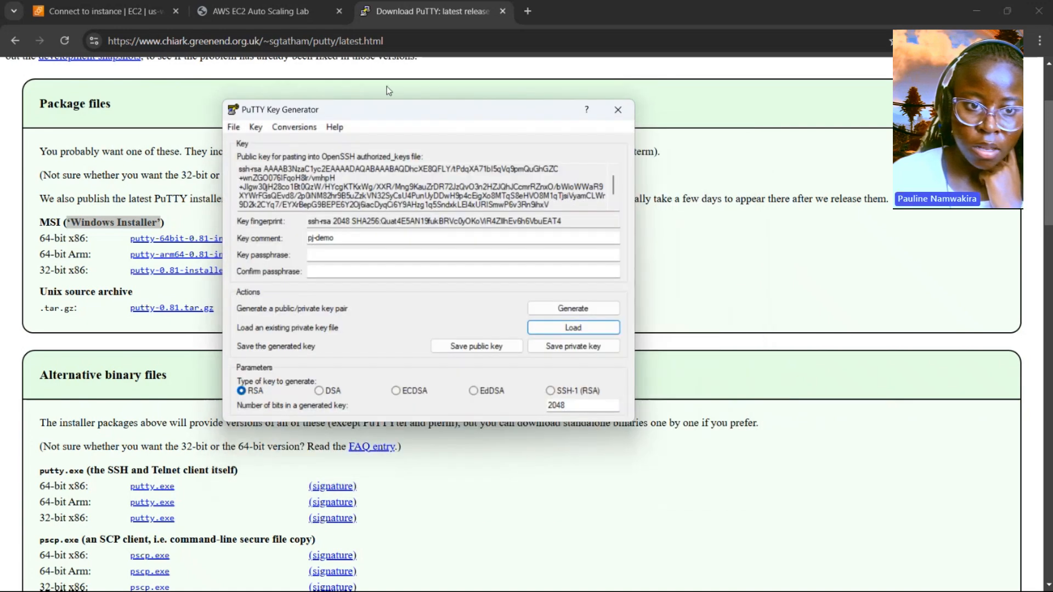
- Export the loaded key in OpenSSH format without a passphrase and save it as pj-key2.pem in Downloads
{"action": "left_click", "coordinate": [295, 127]}
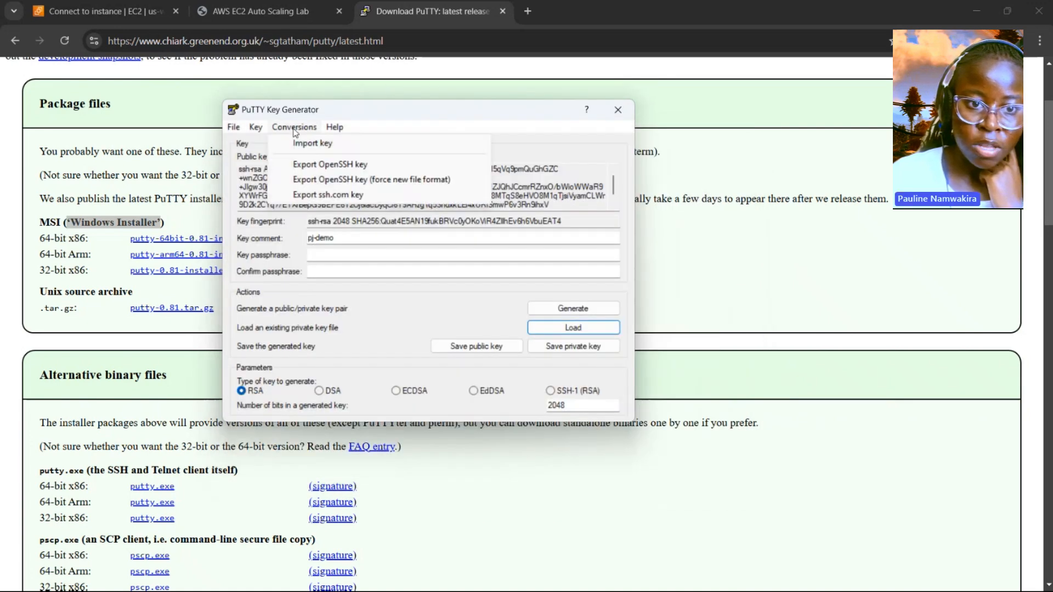
{"action": "left_click", "coordinate": [339, 180]}
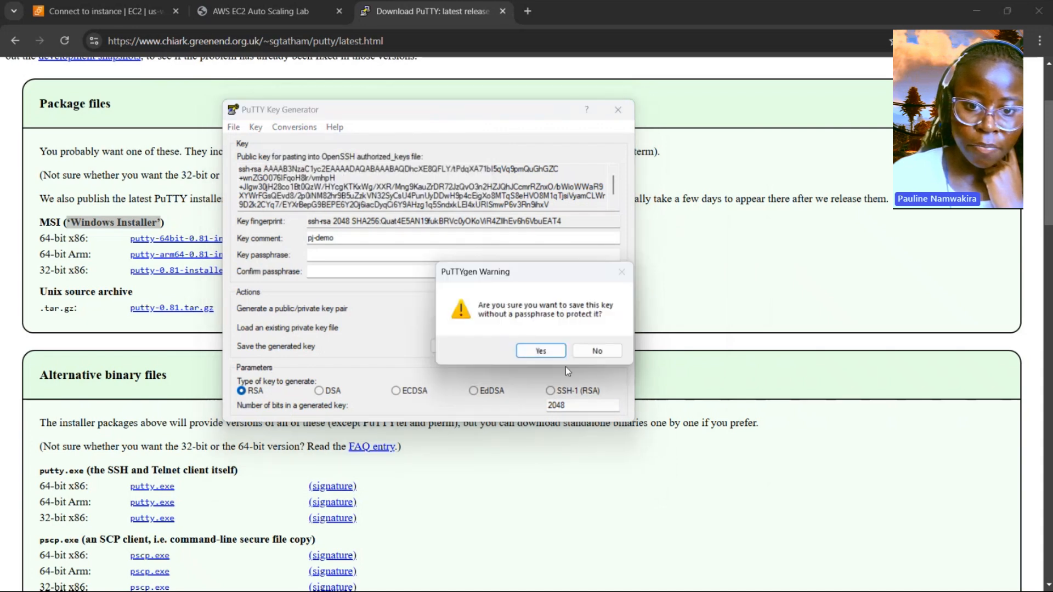
{"action": "left_click", "coordinate": [554, 351]}
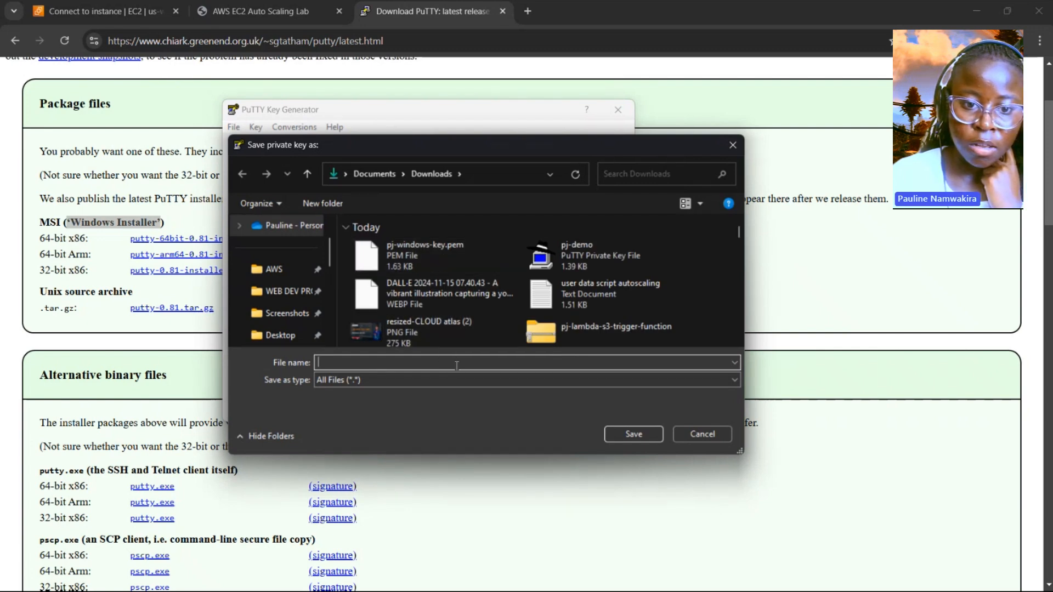
{"action": "type", "text": "pj"}
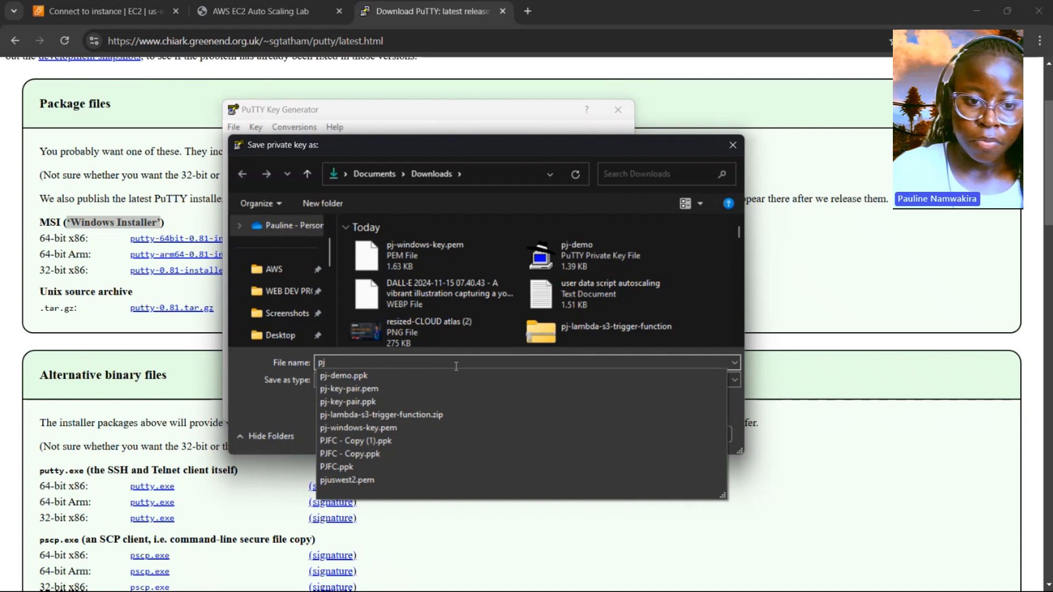
{"action": "type", "text": "-ke"}
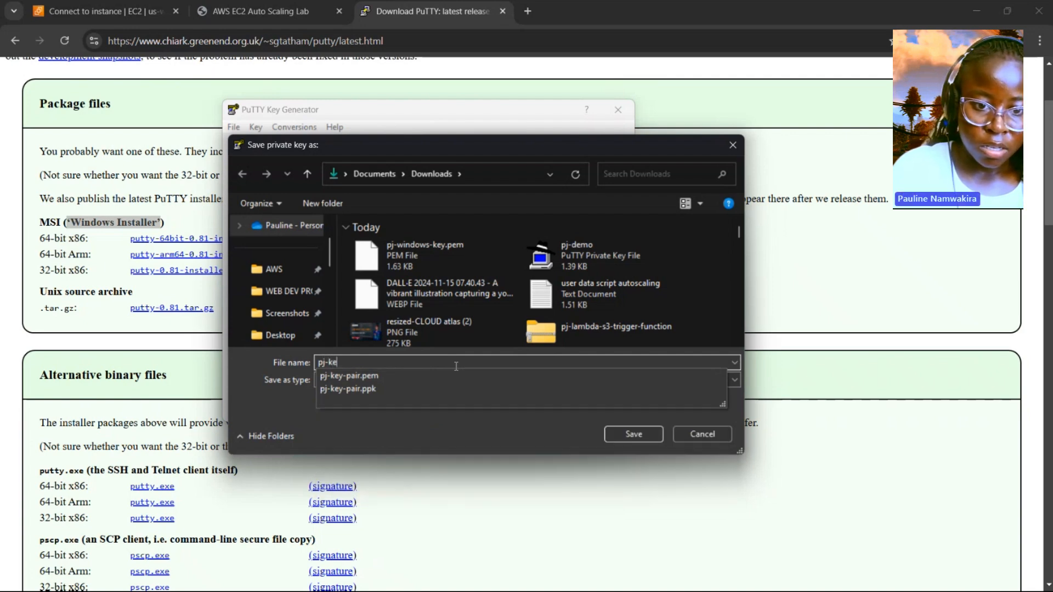
{"action": "key", "text": "BackSpace"}
{"action": "key", "text": "BackSpace"}
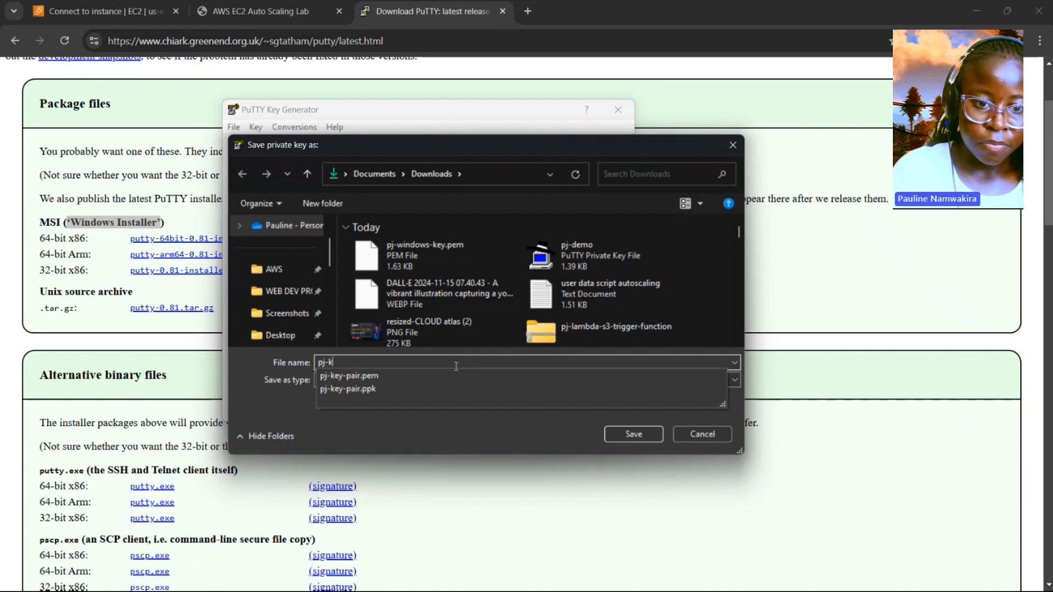
{"action": "type", "text": "key2.p"}
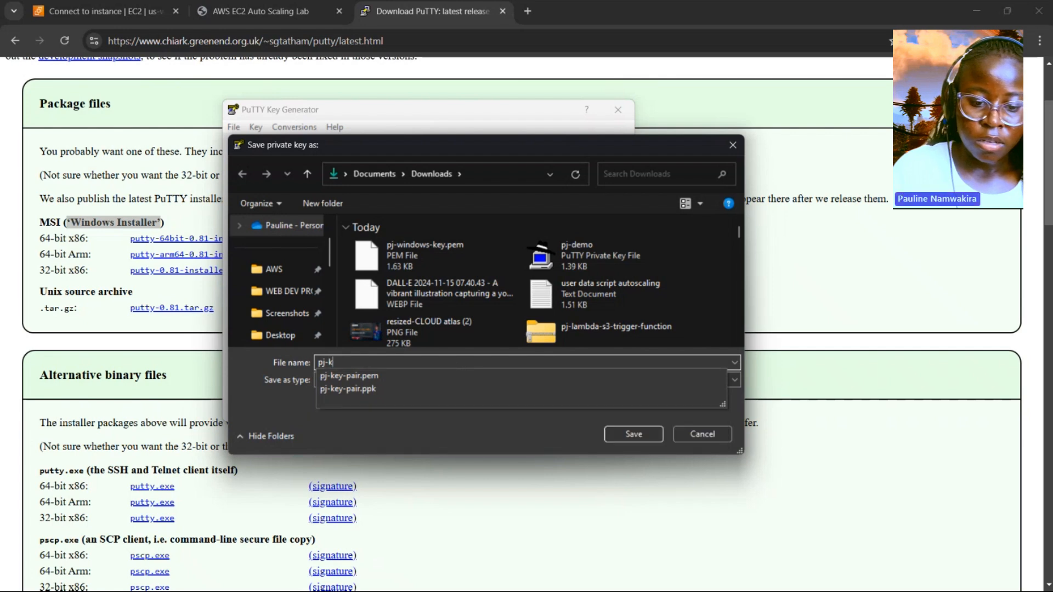
{"action": "type", "text": "em"}
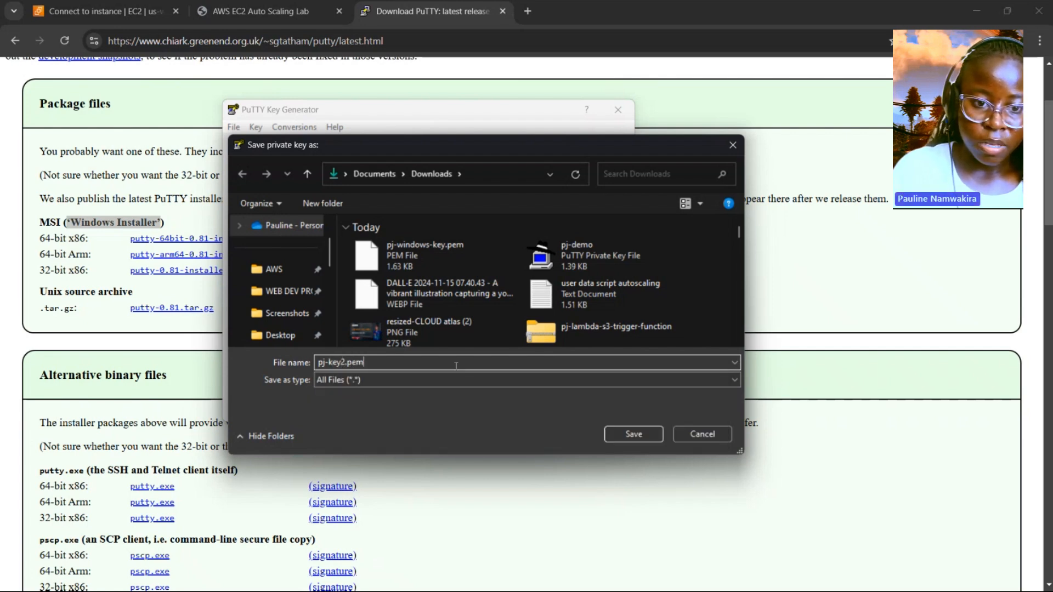
{"action": "left_click", "coordinate": [643, 437]}
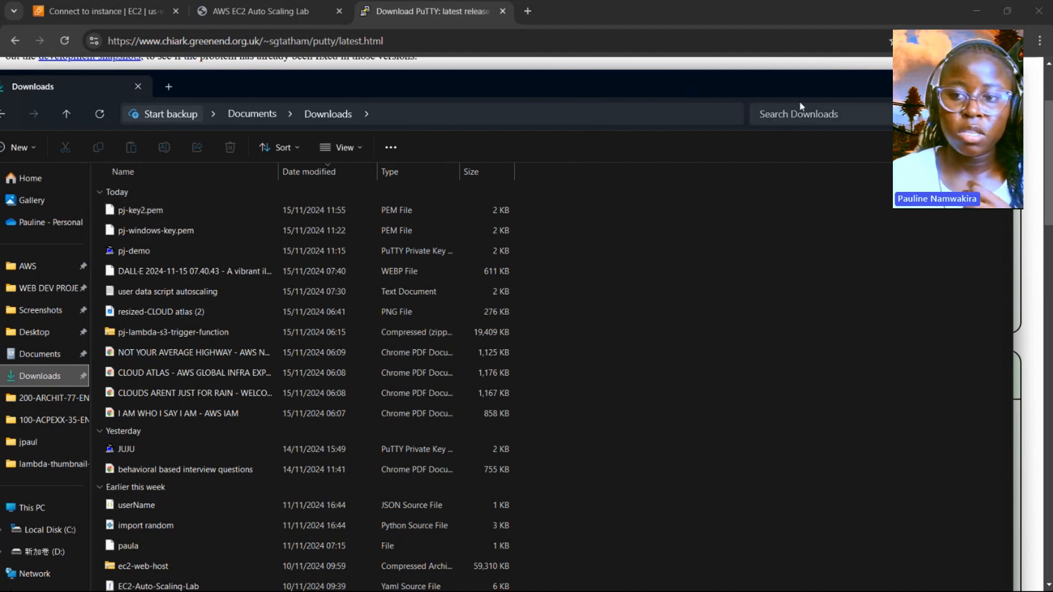
- Close the Downloads window, switch to the Visual Studio Code terminal and check the permissions of pj-key2.pem with ls -l *.pem
{"action": "left_click", "coordinate": [935, 86]}
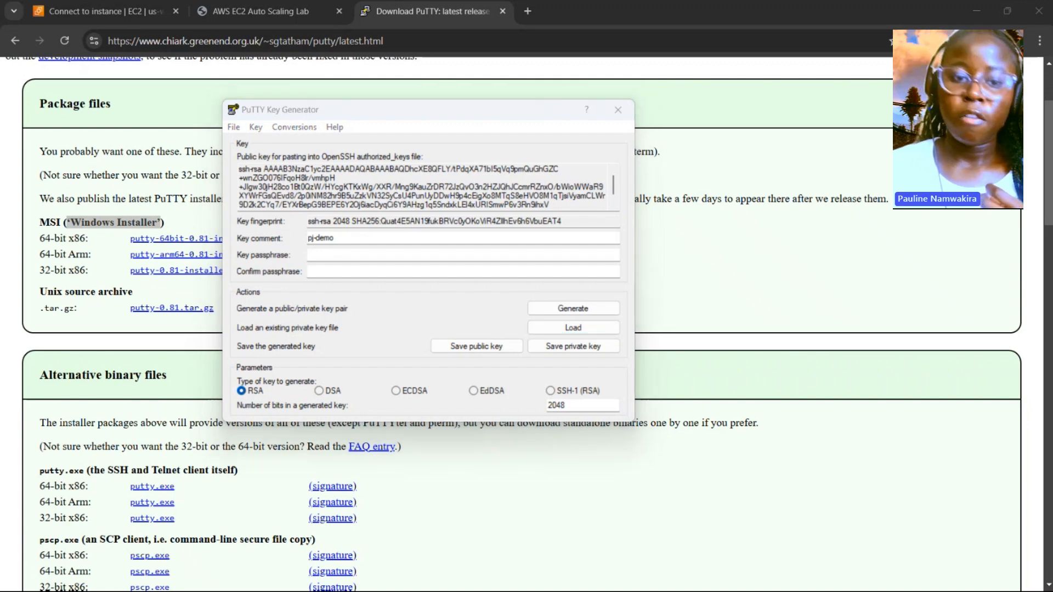
{"action": "key", "text": "alt+Tab"}
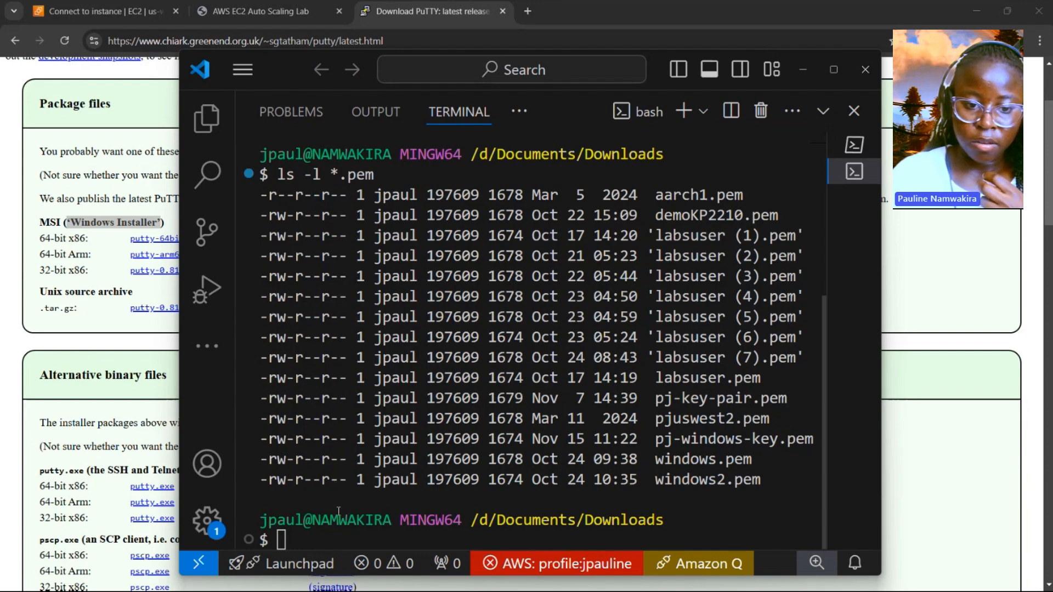
{"action": "type", "text": "ls -l *.pem"}
{"action": "key", "text": "Return"}
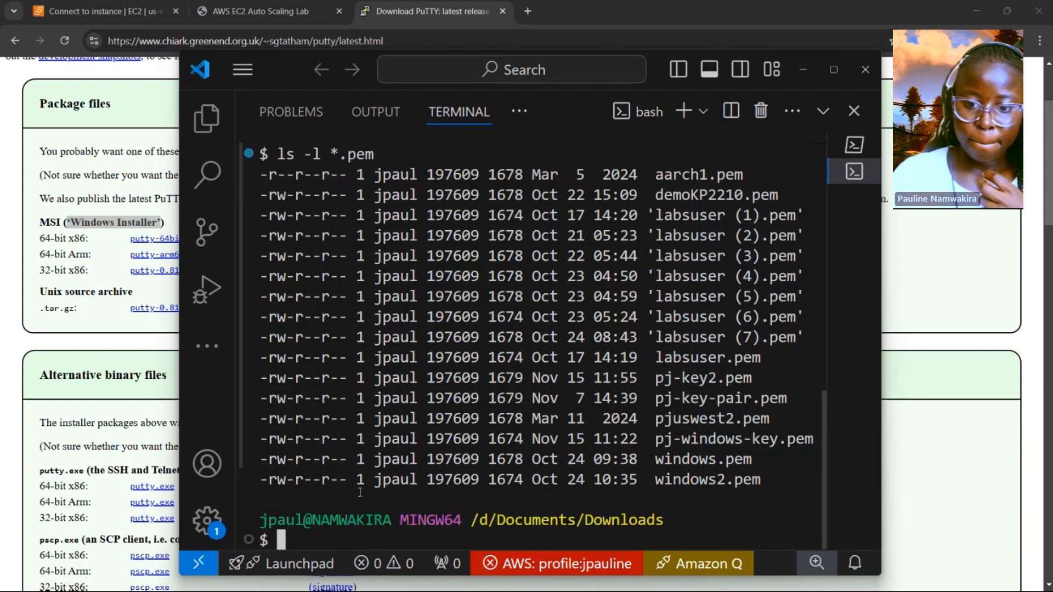
{"action": "left_click_drag", "start_coordinate": [760, 379], "coordinate": [230, 380]}
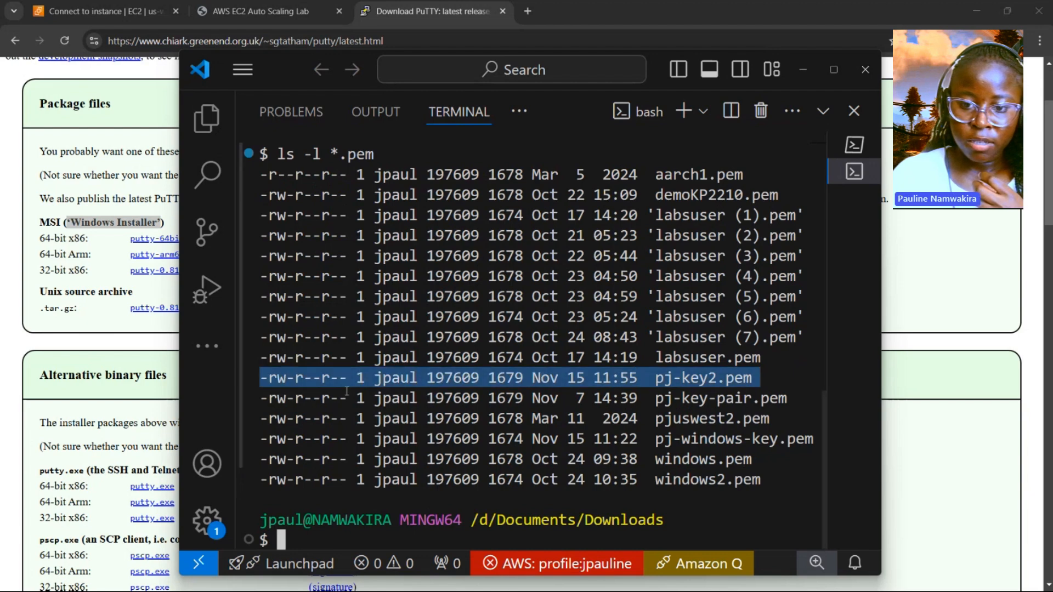
- Restrict the converted key to owner read-only by running chmod 400 pj-key2.pem in the terminal
{"action": "left_click", "coordinate": [425, 542]}
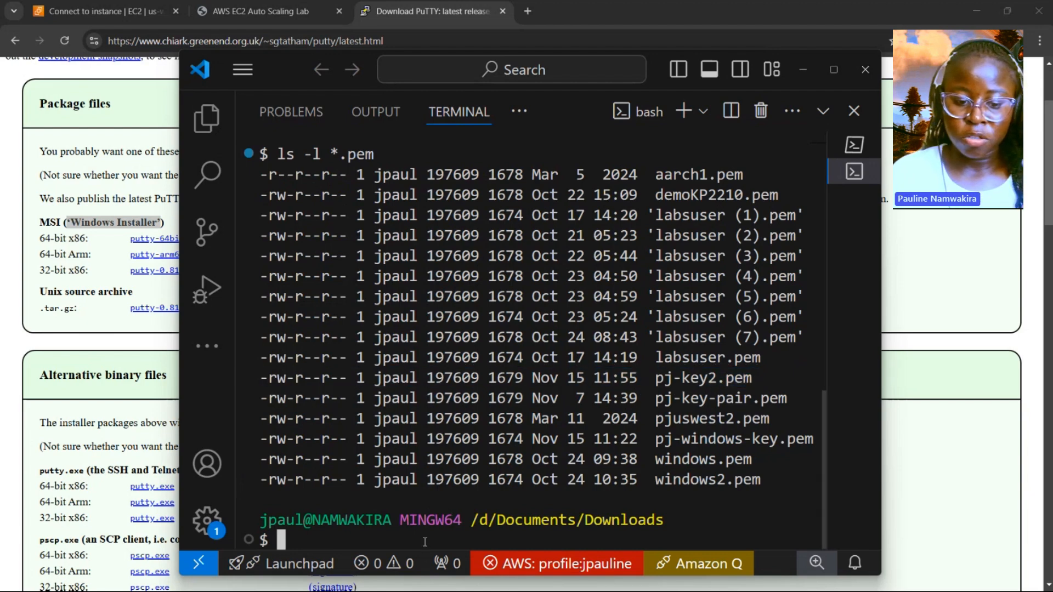
{"action": "type", "text": "cmo"}
{"action": "key", "text": "BackSpace"}
{"action": "key", "text": "BackSpace"}
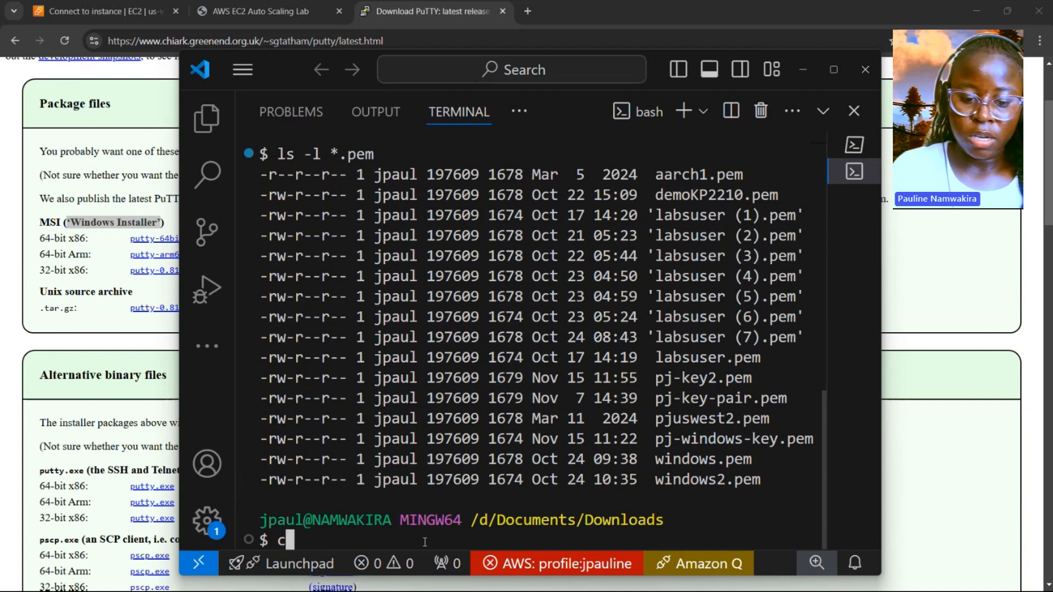
{"action": "type", "text": "hmod 400"}
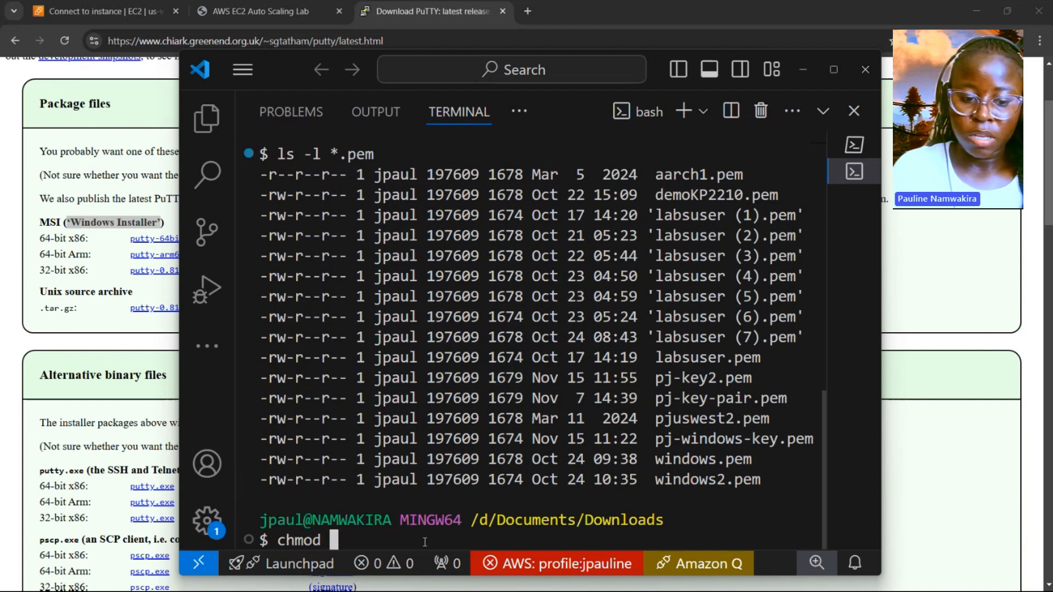
{"action": "type", "text": " pj-"}
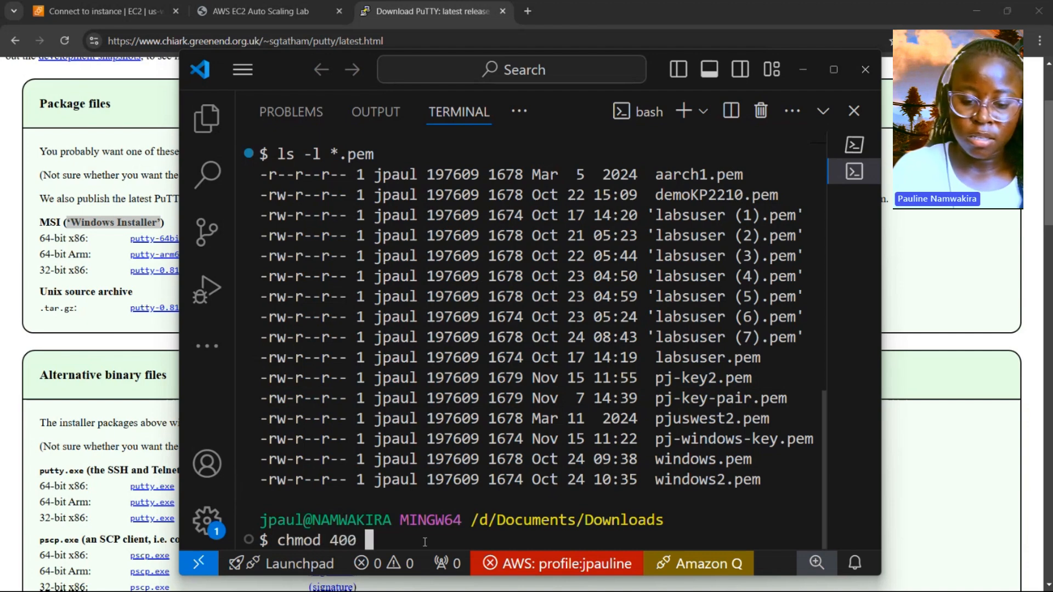
{"action": "type", "text": "ke"}
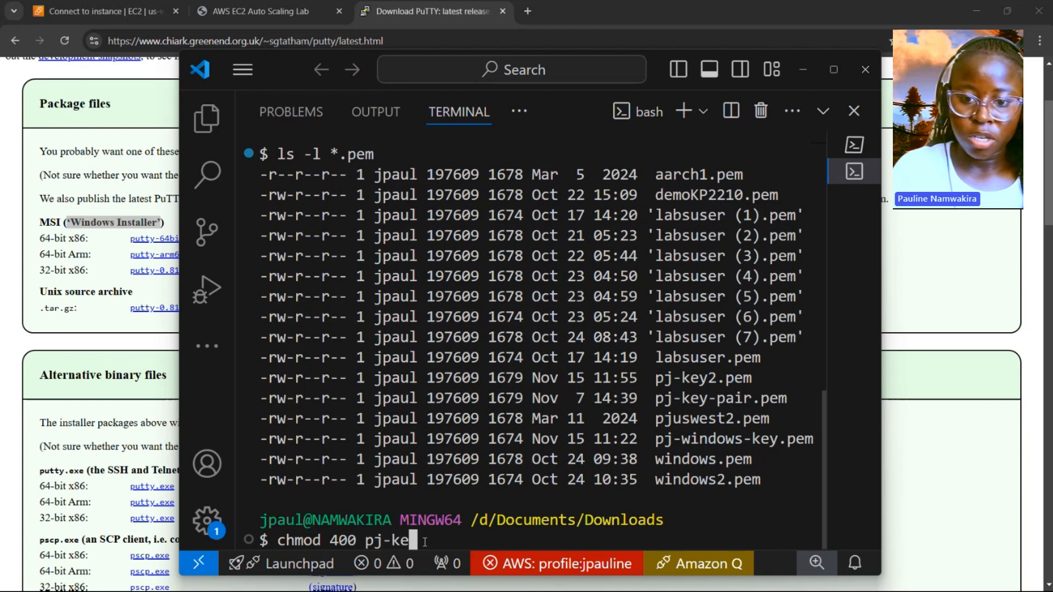
{"action": "type", "text": "y"}
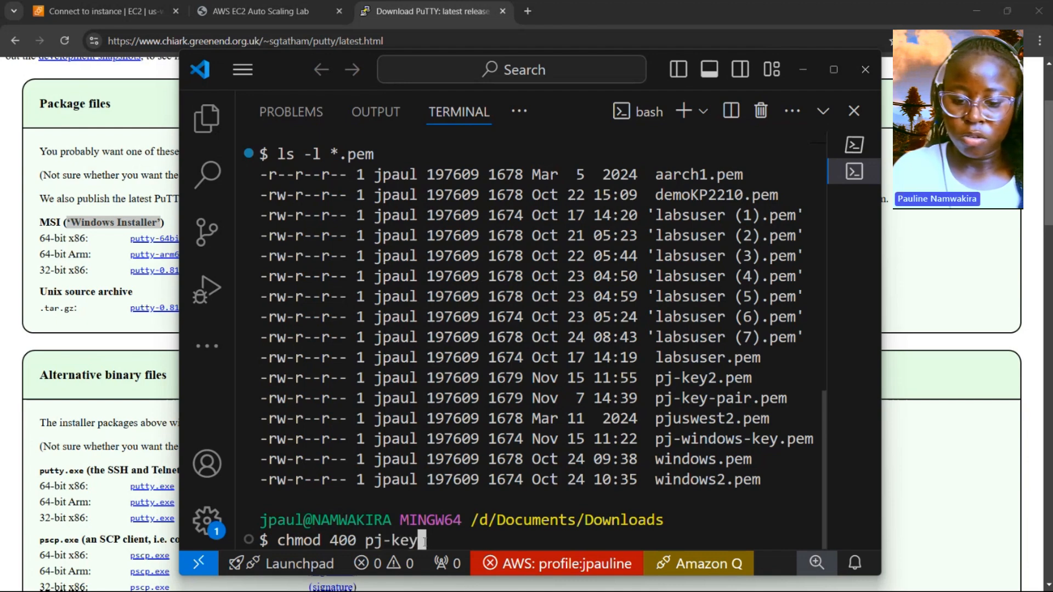
{"action": "type", "text": "2.pem"}
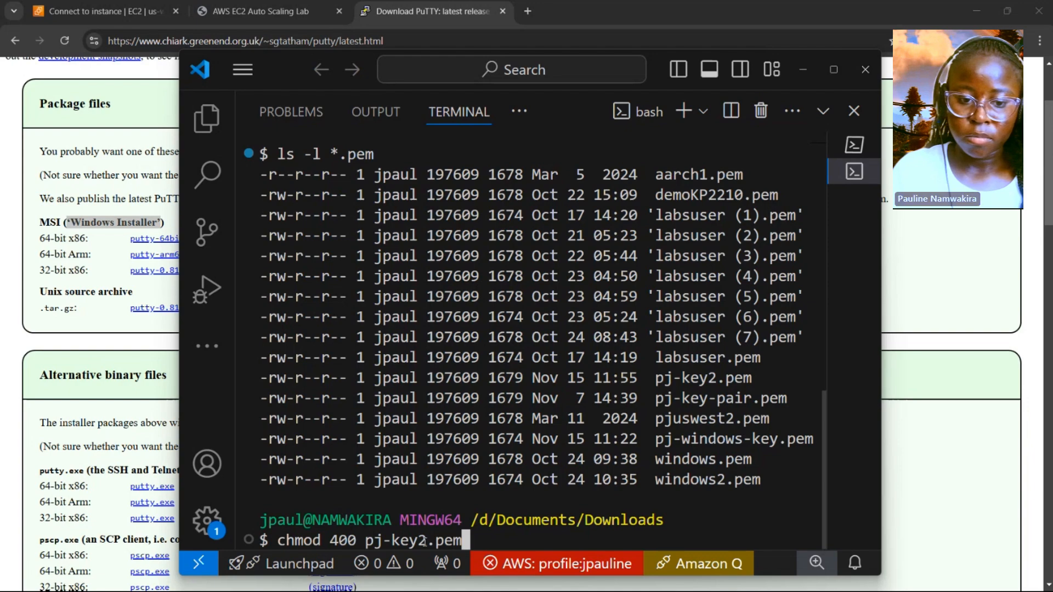
{"action": "key", "text": "Return"}
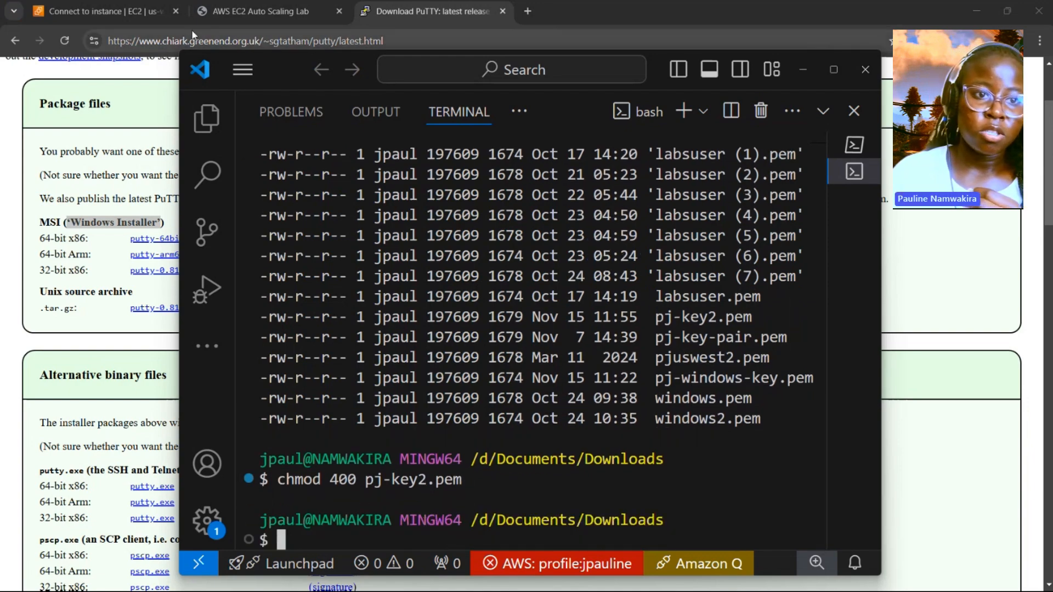
- Switch to the browser's EC2 Connect to instance page and copy the example SSH command for PJ-linux-server
{"action": "left_click", "coordinate": [255, 15]}
{"action": "left_click", "coordinate": [85, 15]}
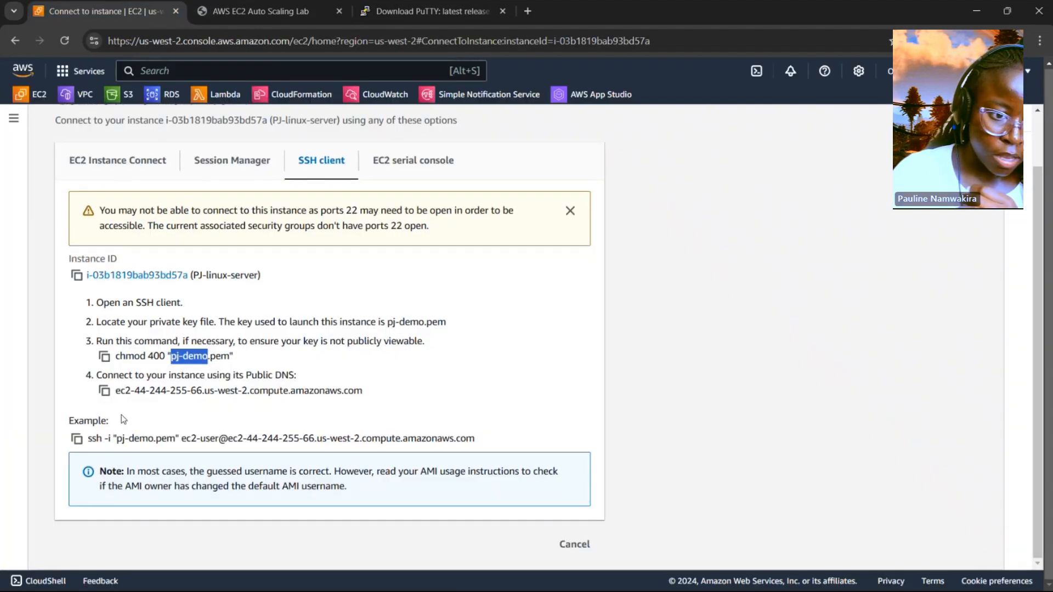
{"action": "left_click", "coordinate": [112, 441]}
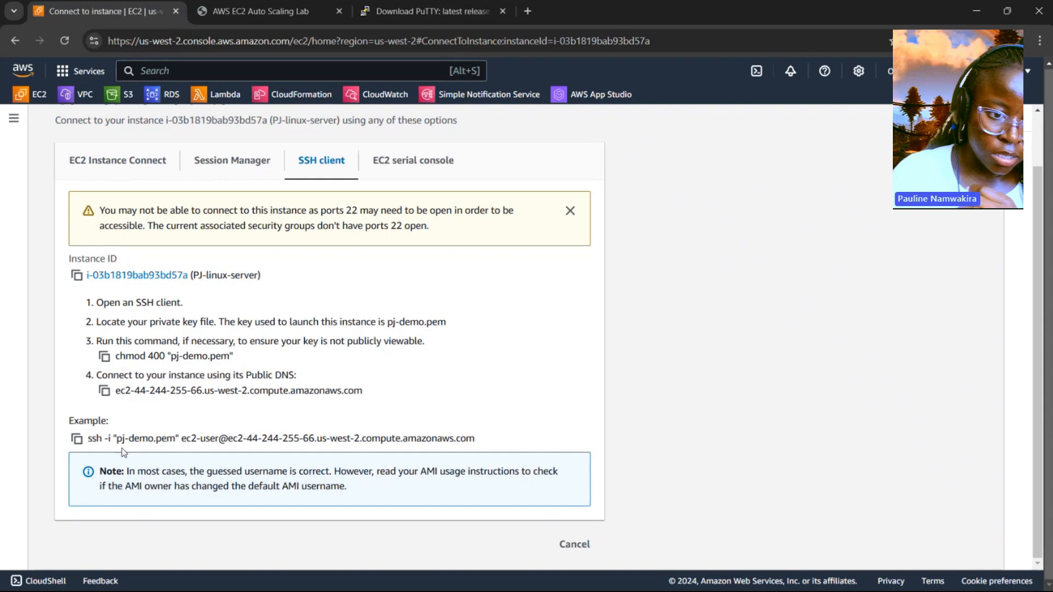
{"action": "left_click_drag", "start_coordinate": [116, 439], "coordinate": [302, 439]}
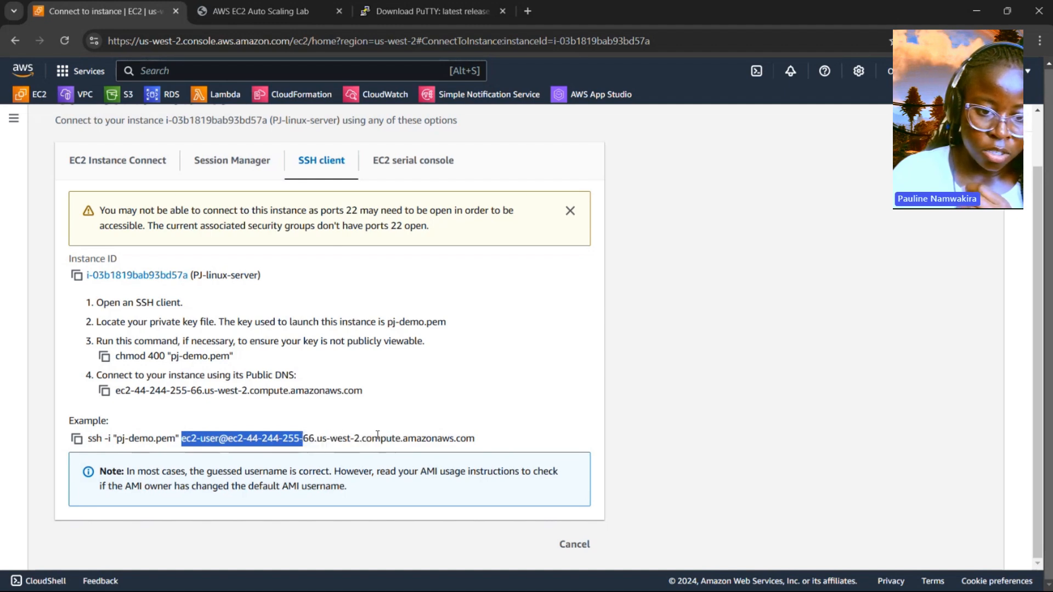
{"action": "left_click", "coordinate": [77, 438]}
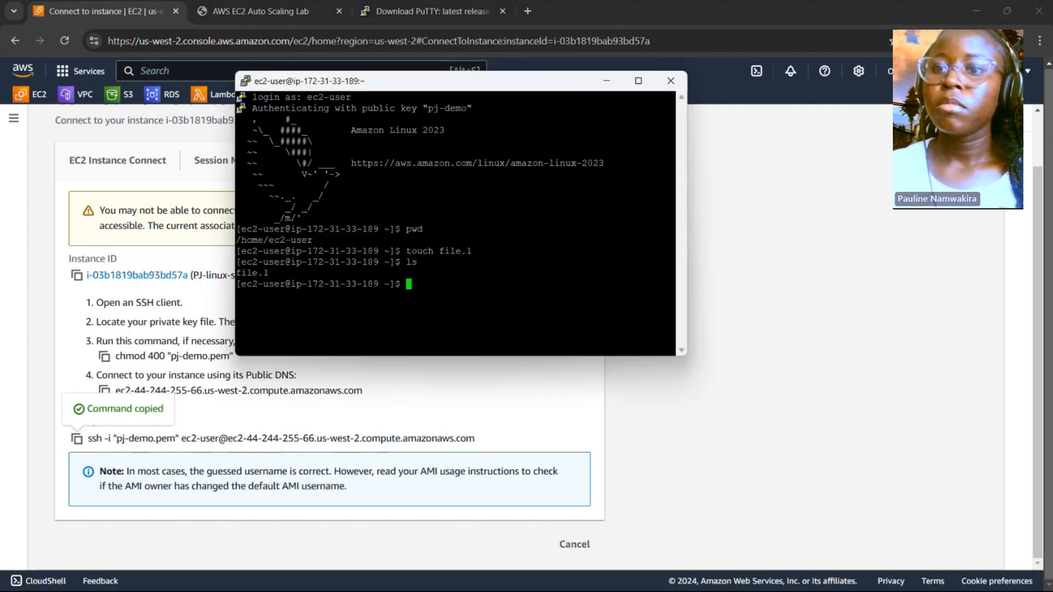
- Switch back to the Visual Studio Code terminal and clear its output
{"action": "key", "text": "alt+Tab"}
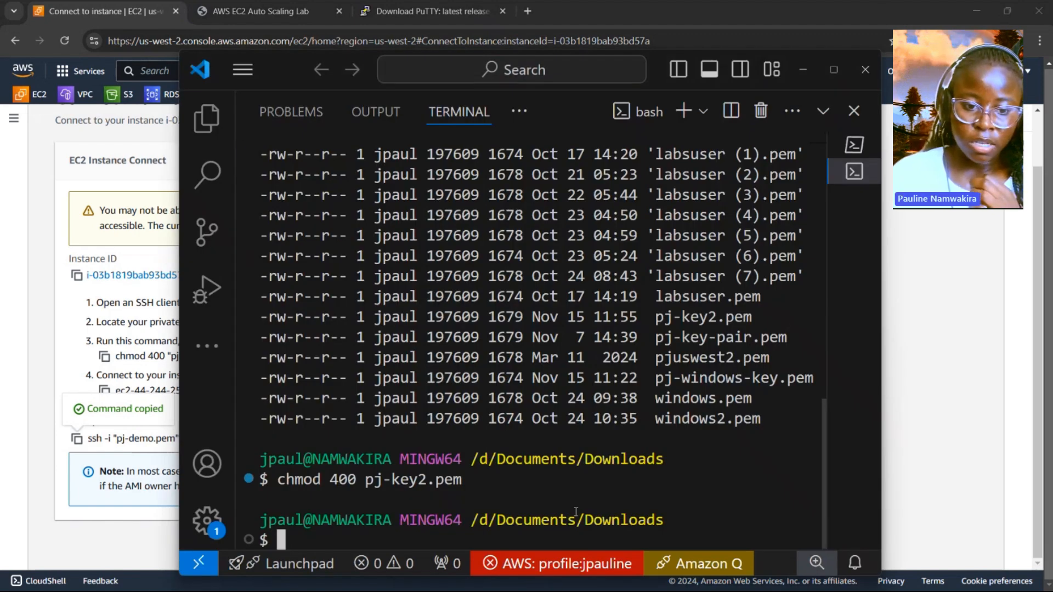
{"action": "type", "text": "clear"}
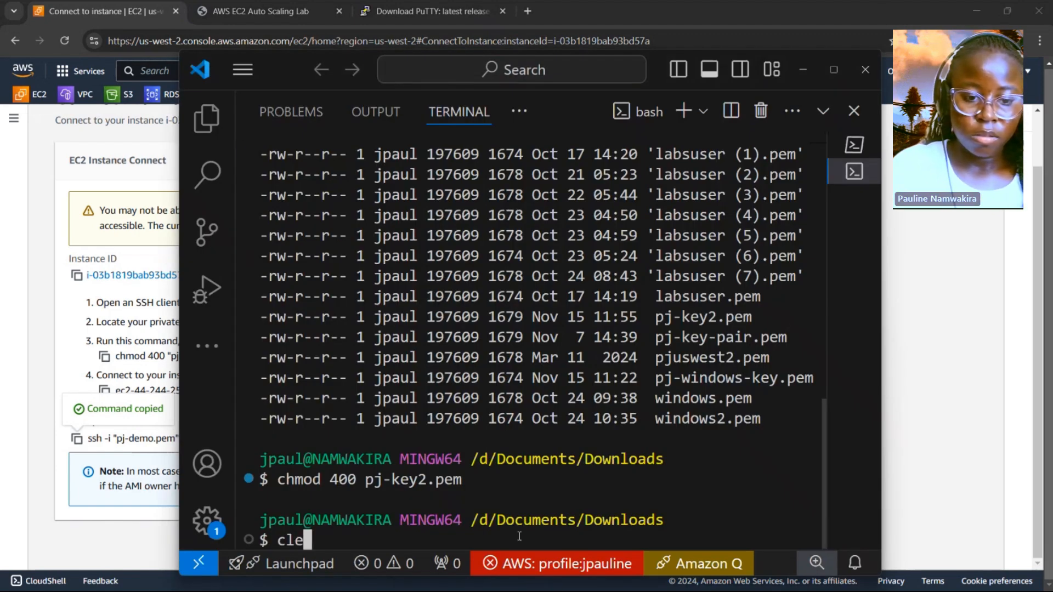
{"action": "key", "text": "Return"}
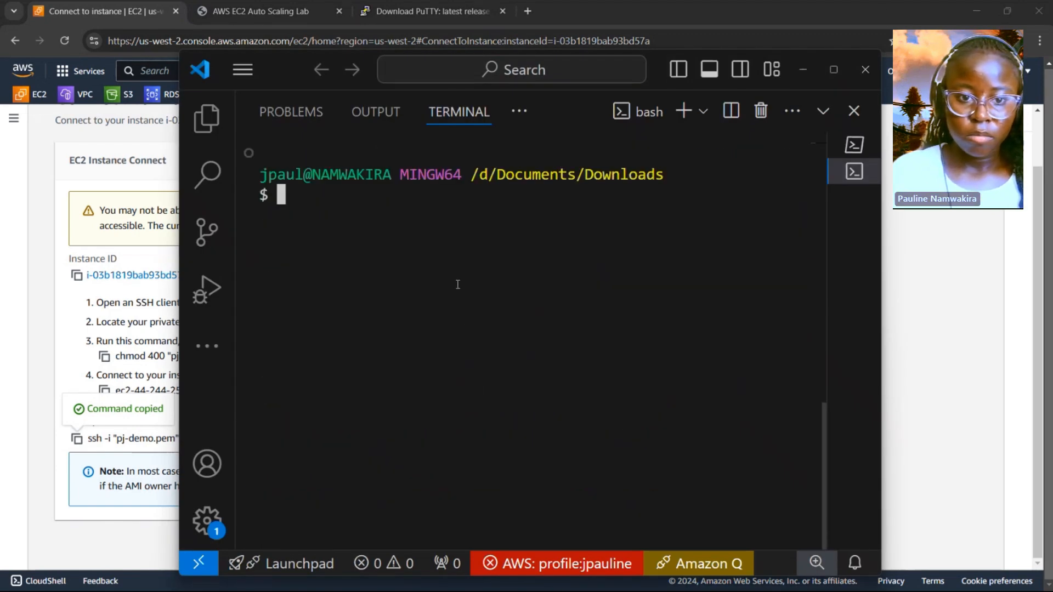
- Paste the copied SSH command at the prompt and trim the end of its host name back to ec2-44-244-
{"action": "key", "text": "ctrl+v"}
{"action": "key", "text": "BackSpace"}
{"action": "key", "text": "BackSpace"}
{"action": "key", "text": "BackSpace"}
{"action": "key", "text": "BackSpace"}
{"action": "key", "text": "BackSpace"}
{"action": "key", "text": "BackSpace"}
{"action": "key", "text": "BackSpace"}
{"action": "key", "text": "BackSpace"}
{"action": "key", "text": "BackSpace"}
{"action": "key", "text": "BackSpace"}
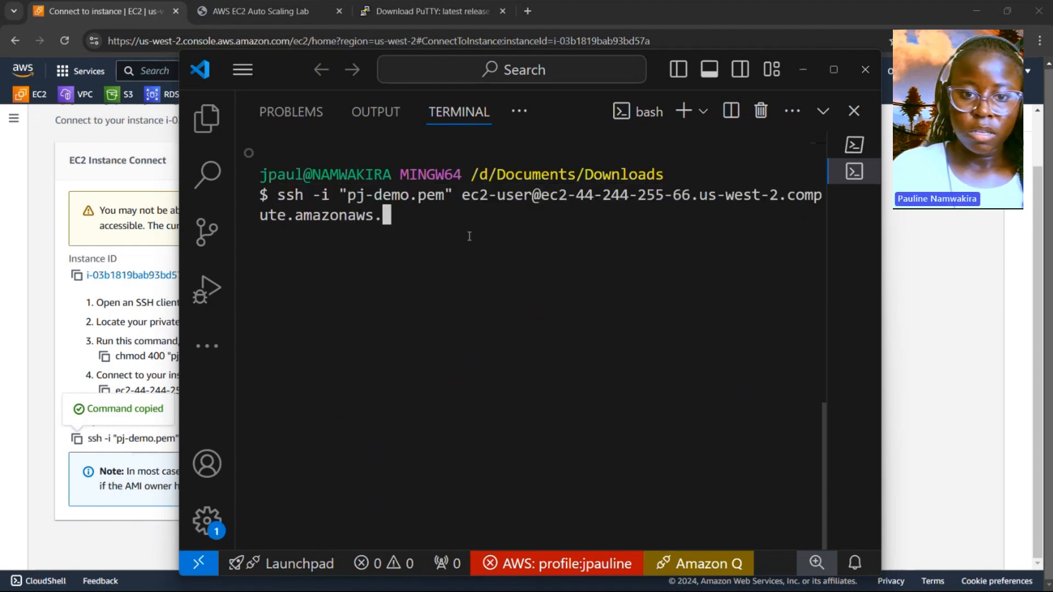
{"action": "key", "text": "BackSpace"}
{"action": "key", "text": "BackSpace"}
{"action": "key", "text": "BackSpace"}
{"action": "key", "text": "BackSpace"}
{"action": "key", "text": "BackSpace"}
{"action": "key", "text": "BackSpace"}
{"action": "key", "text": "BackSpace"}
{"action": "key", "text": "BackSpace"}
{"action": "key", "text": "BackSpace"}
{"action": "key", "text": "BackSpace"}
{"action": "key", "text": "BackSpace"}
{"action": "key", "text": "BackSpace"}
{"action": "key", "text": "BackSpace"}
{"action": "key", "text": "BackSpace"}
{"action": "key", "text": "BackSpace"}
{"action": "key", "text": "BackSpace"}
{"action": "key", "text": "BackSpace"}
{"action": "key", "text": "BackSpace"}
{"action": "key", "text": "BackSpace"}
{"action": "key", "text": "BackSpace"}
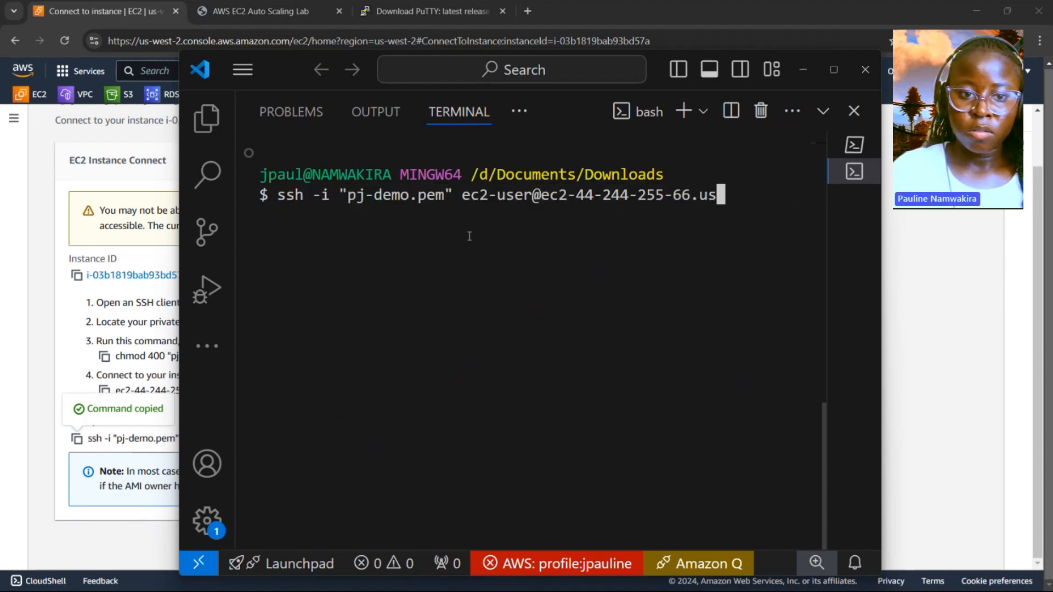
{"action": "key", "text": "BackSpace"}
{"action": "key", "text": "BackSpace"}
{"action": "key", "text": "BackSpace"}
{"action": "key", "text": "BackSpace"}
{"action": "key", "text": "BackSpace"}
{"action": "key", "text": "BackSpace"}
{"action": "key", "text": "BackSpace"}
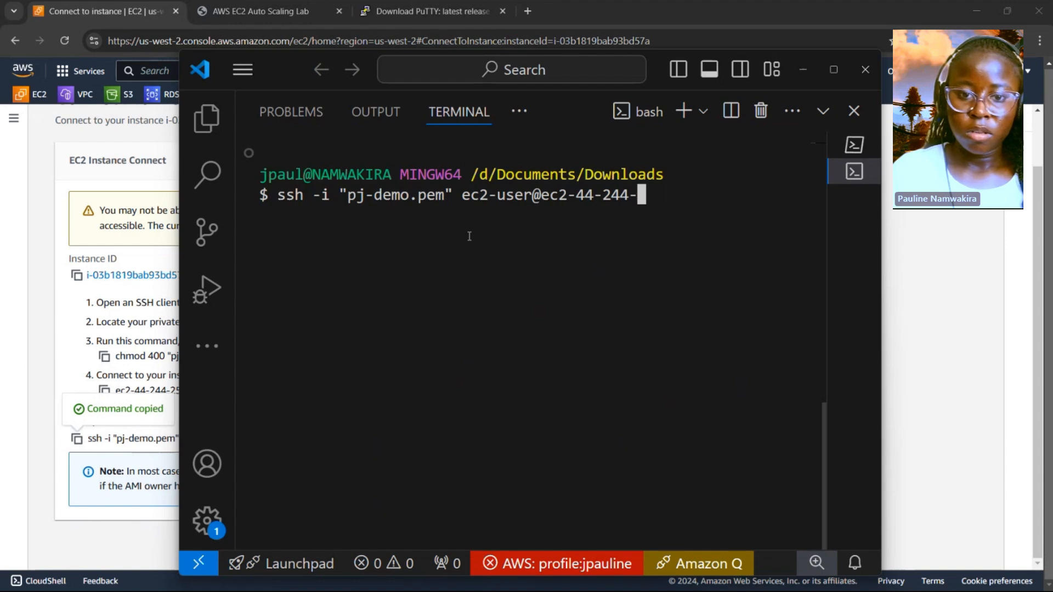
- Replace the key file name pj-demo.pem in the SSH command with pj-key2.pem, checking the name in the Downloads folder
{"action": "key", "text": "Left"}
{"action": "key", "text": "Left"}
{"action": "key", "text": "Left"}
{"action": "key", "text": "Left"}
{"action": "key", "text": "Left"}
{"action": "key", "text": "Left"}
{"action": "key", "text": "Left"}
{"action": "key", "text": "Left"}
{"action": "key", "text": "Left"}
{"action": "key", "text": "Left"}
{"action": "key", "text": "Left"}
{"action": "key", "text": "Left"}
{"action": "key", "text": "Left"}
{"action": "key", "text": "Left"}
{"action": "key", "text": "Left"}
{"action": "key", "text": "Left"}
{"action": "key", "text": "Left"}
{"action": "key", "text": "Left"}
{"action": "key", "text": "Left"}
{"action": "key", "text": "Left"}
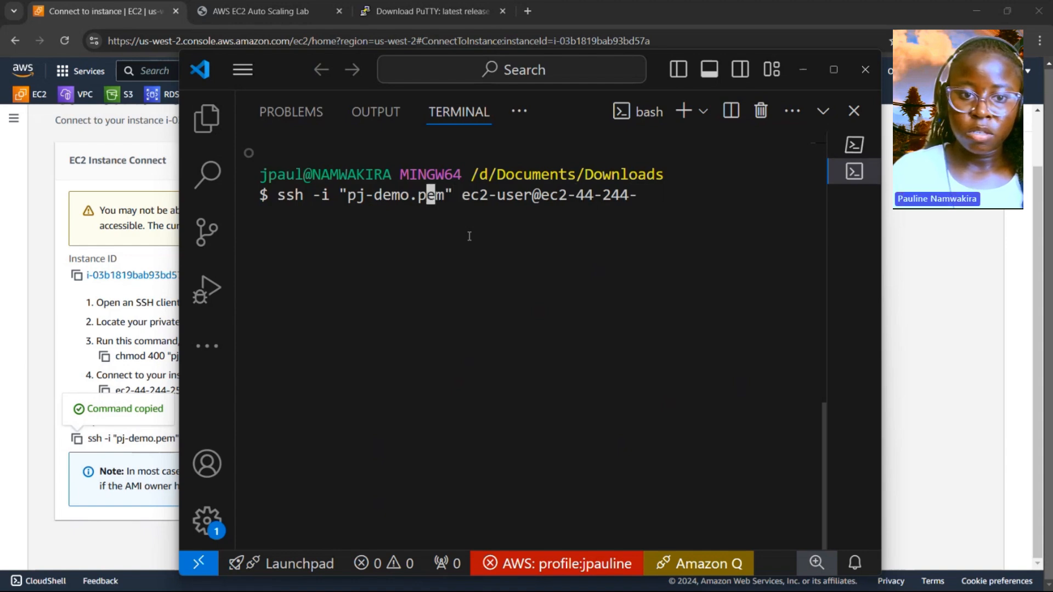
{"action": "key", "text": "Left"}
{"action": "key", "text": "Left"}
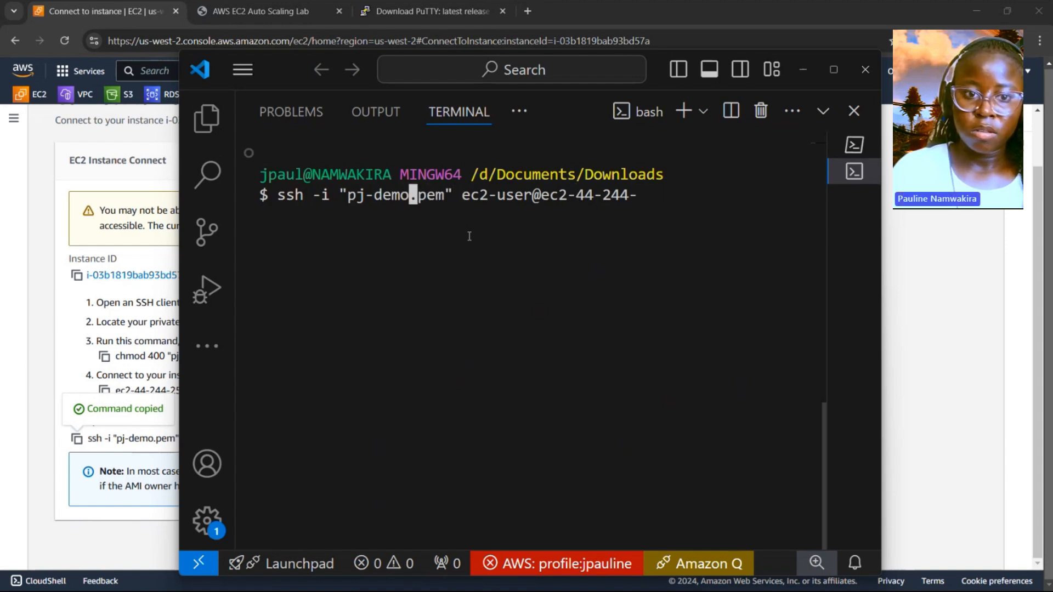
{"action": "key", "text": "BackSpace"}
{"action": "key", "text": "BackSpace"}
{"action": "key", "text": "BackSpace"}
{"action": "key", "text": "BackSpace"}
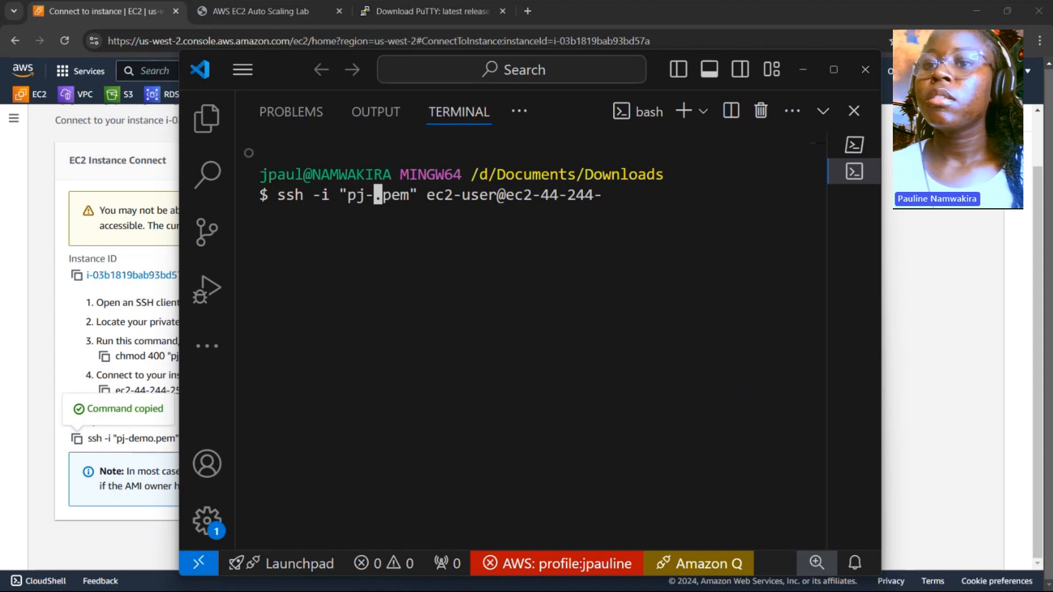
{"action": "key", "text": "alt+Tab"}
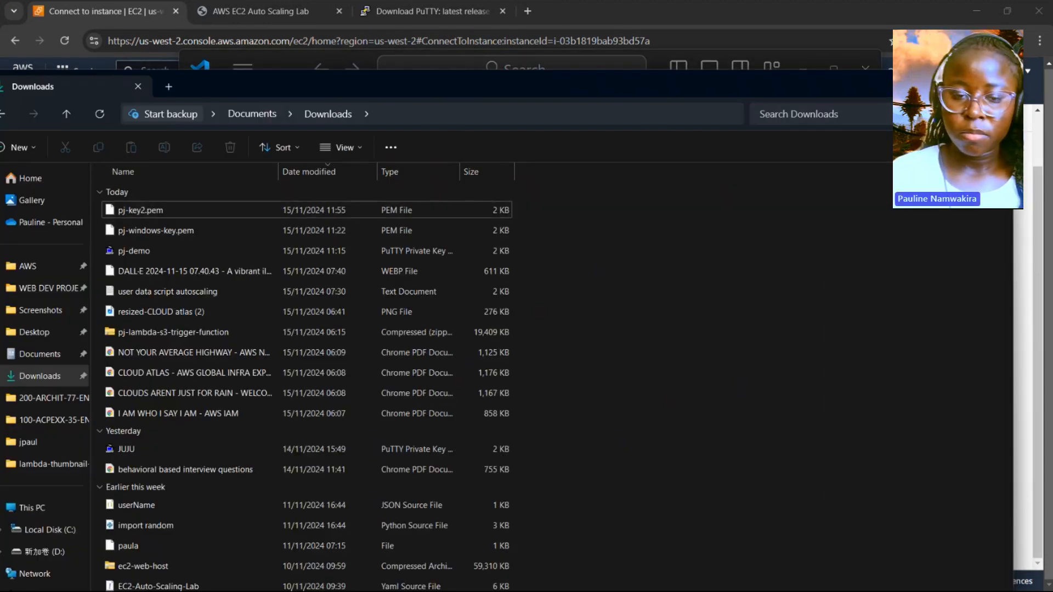
{"action": "left_click", "coordinate": [934, 84]}
{"action": "type", "text": "key2.pem\" ec2-user@ec2-44-244-"}
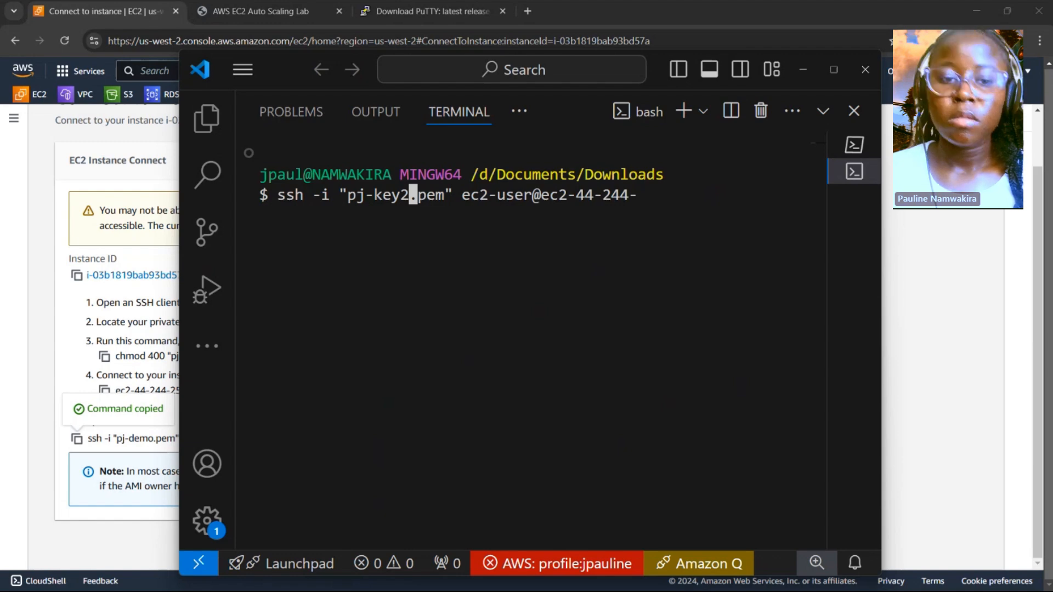
{"action": "key", "text": "alt+Tab"}
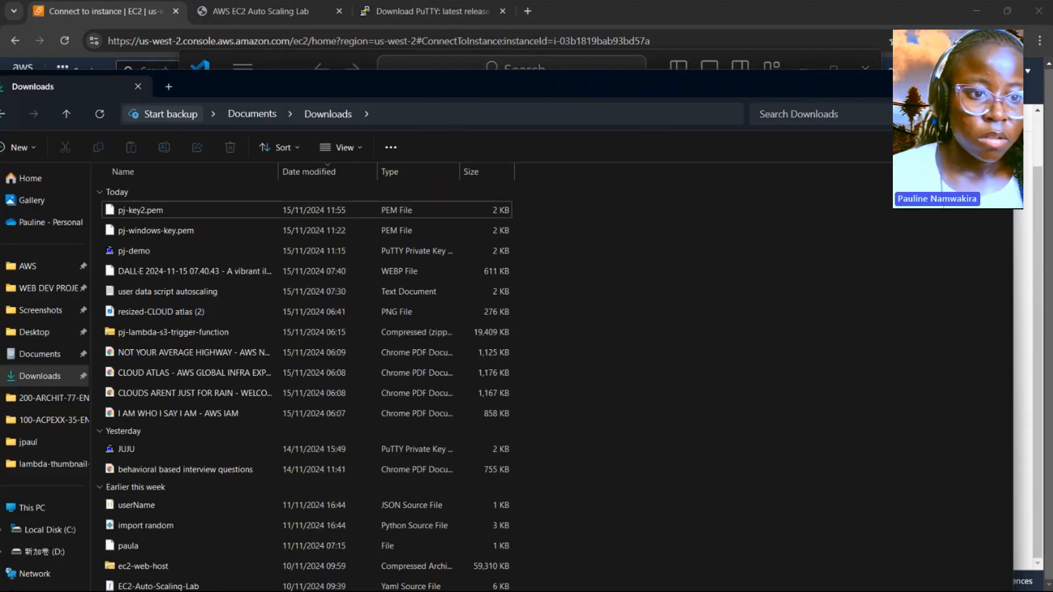
{"action": "key", "text": "alt+Tab"}
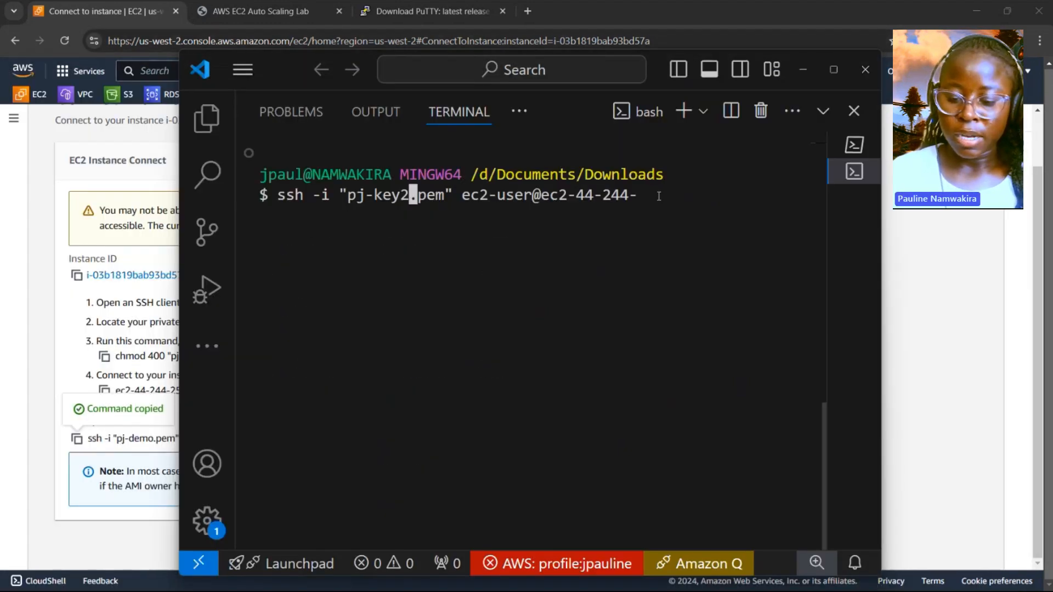
- Delete the rest of the host name from the SSH command so it ends at ec2-user@
{"action": "key", "text": "Right"}
{"action": "key", "text": "Right"}
{"action": "key", "text": "Right"}
{"action": "key", "text": "Right"}
{"action": "key", "text": "Right"}
{"action": "key", "text": "Right"}
{"action": "key", "text": "Right"}
{"action": "key", "text": "Right"}
{"action": "key", "text": "Right"}
{"action": "key", "text": "Right"}
{"action": "key", "text": "Right"}
{"action": "key", "text": "Right"}
{"action": "key", "text": "Right"}
{"action": "key", "text": "Right"}
{"action": "key", "text": "Right"}
{"action": "key", "text": "Right"}
{"action": "key", "text": "Right"}
{"action": "key", "text": "Right"}
{"action": "key", "text": "Right"}
{"action": "key", "text": "Right"}
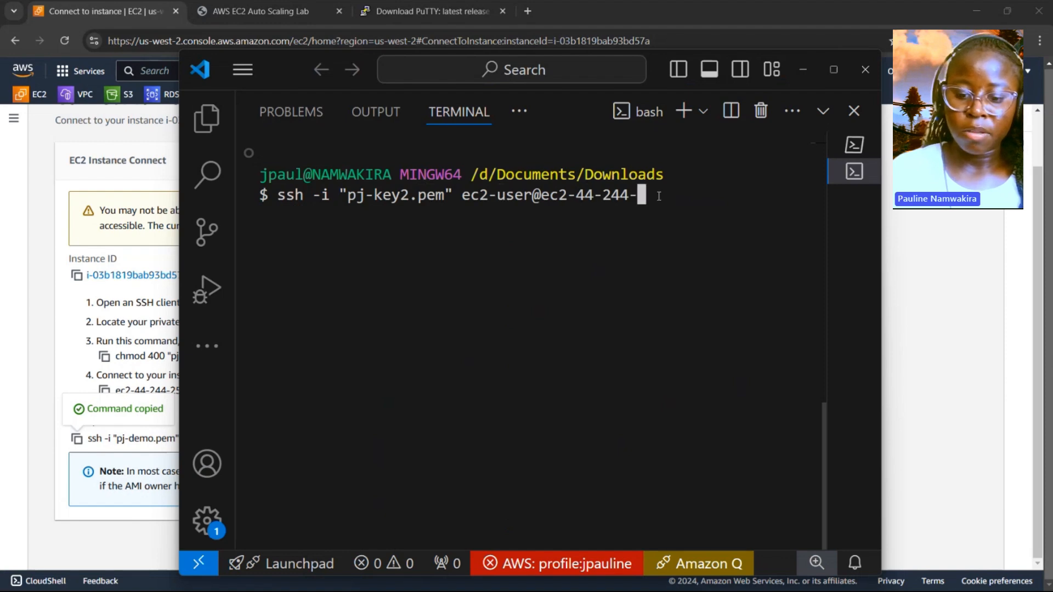
{"action": "key", "text": "BackSpace"}
{"action": "key", "text": "BackSpace"}
{"action": "key", "text": "BackSpace"}
{"action": "key", "text": "BackSpace"}
{"action": "key", "text": "BackSpace"}
{"action": "key", "text": "BackSpace"}
{"action": "key", "text": "BackSpace"}
{"action": "key", "text": "BackSpace"}
{"action": "key", "text": "BackSpace"}
{"action": "key", "text": "BackSpace"}
{"action": "key", "text": "BackSpace"}
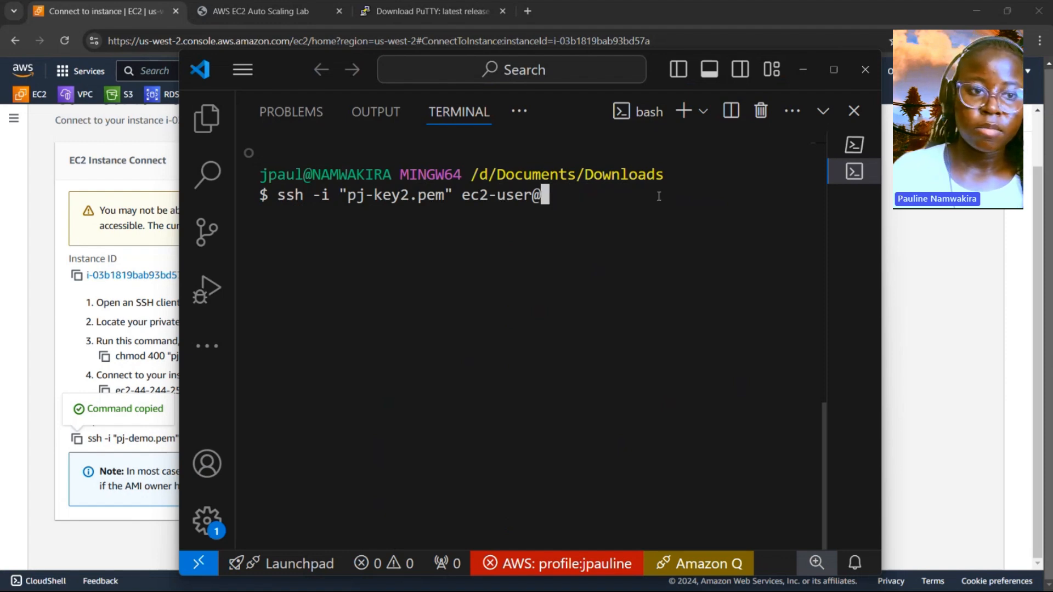
- Switch to the browser, open the EC2 Instances list and copy the public IPv4 address of PJ-linux-server
{"action": "left_click", "coordinate": [128, 18]}
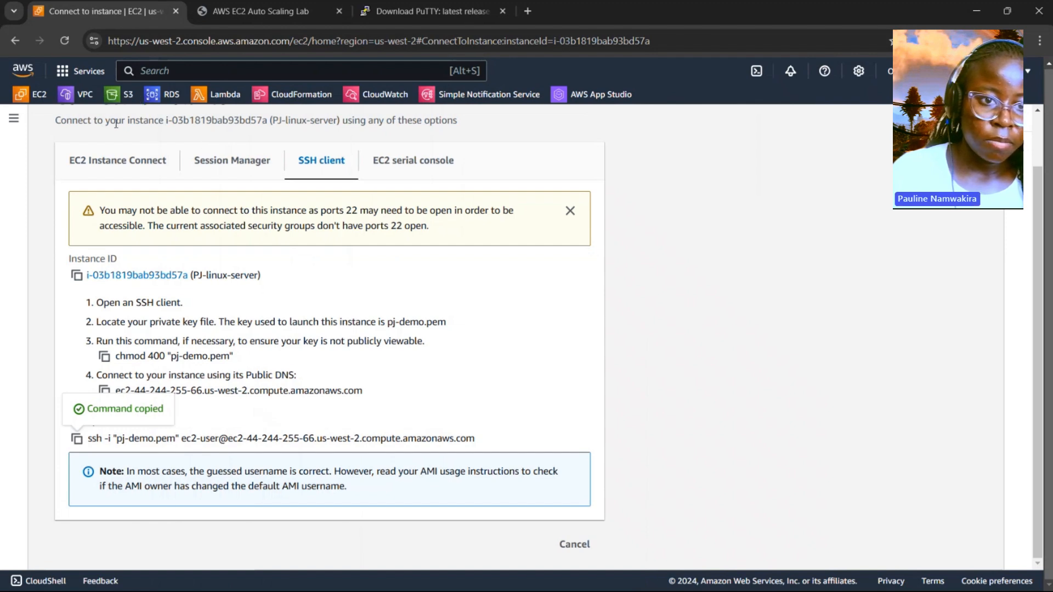
{"action": "left_click", "coordinate": [12, 119]}
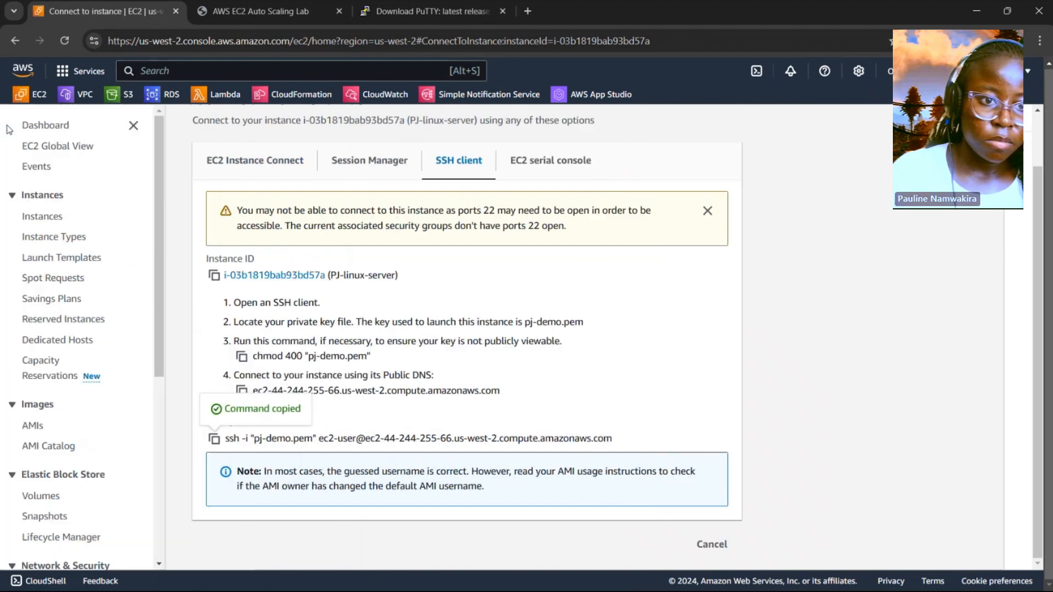
{"action": "left_click", "coordinate": [55, 219]}
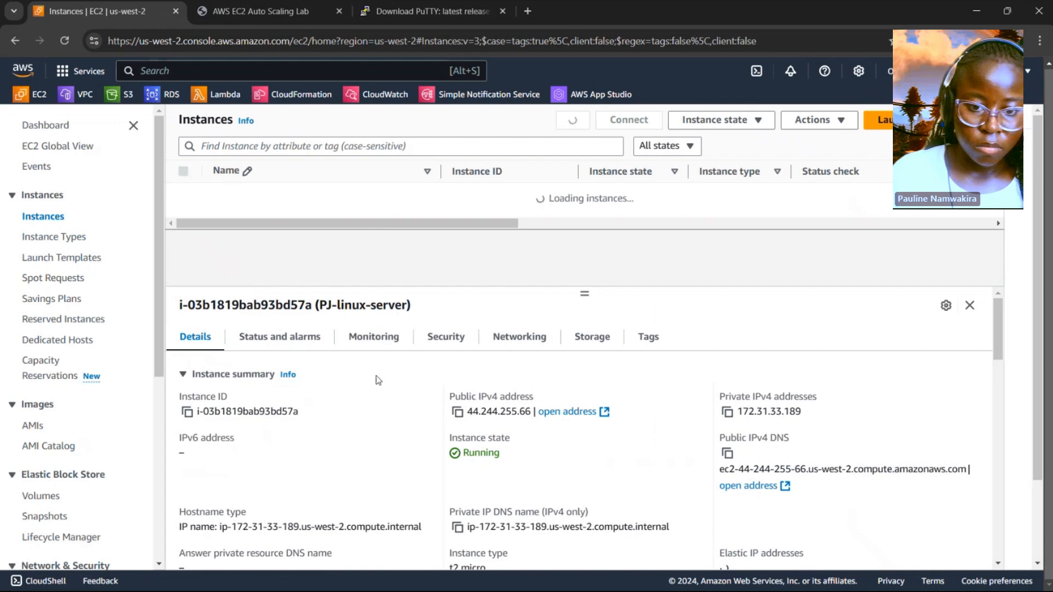
{"action": "left_click", "coordinate": [456, 412]}
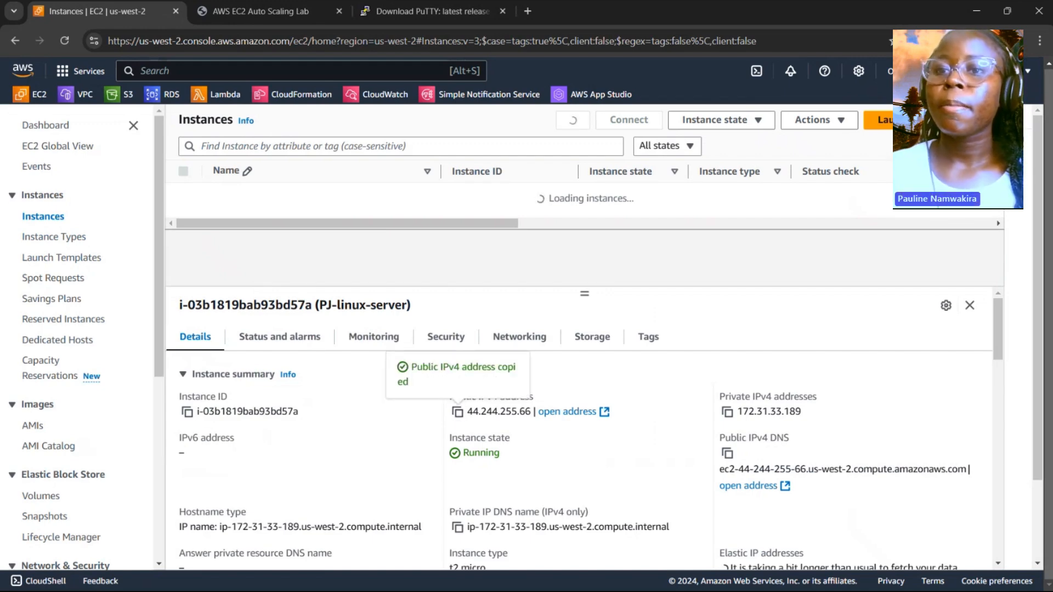
{"action": "key", "text": "alt+Tab"}
{"action": "type", "text": "@"}
{"action": "key", "text": "ctrl+v"}
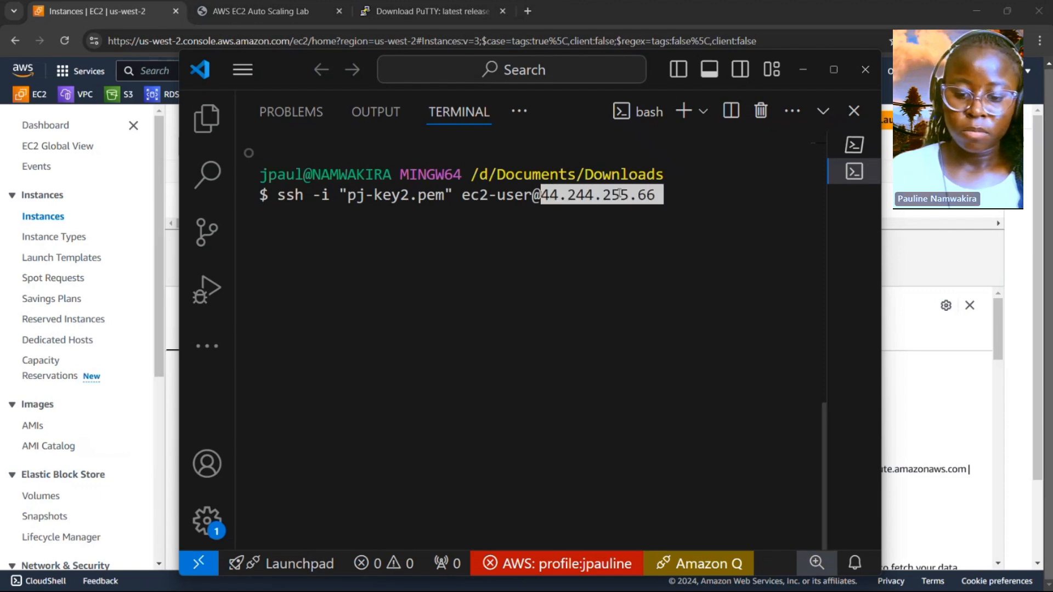
{"action": "key", "text": "Return"}
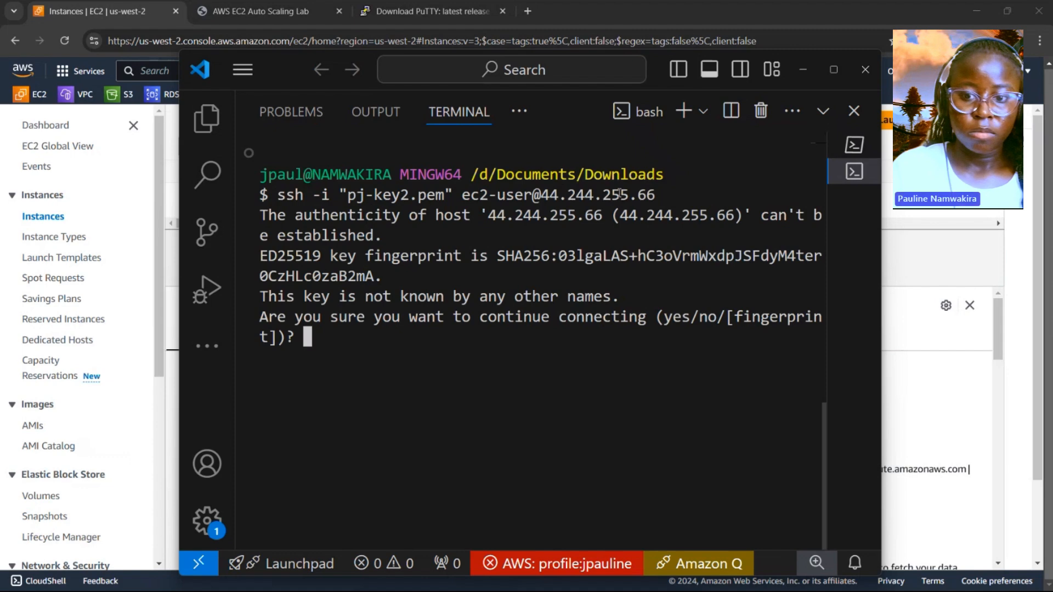
{"action": "type", "text": "yes"}
{"action": "key", "text": "Return"}
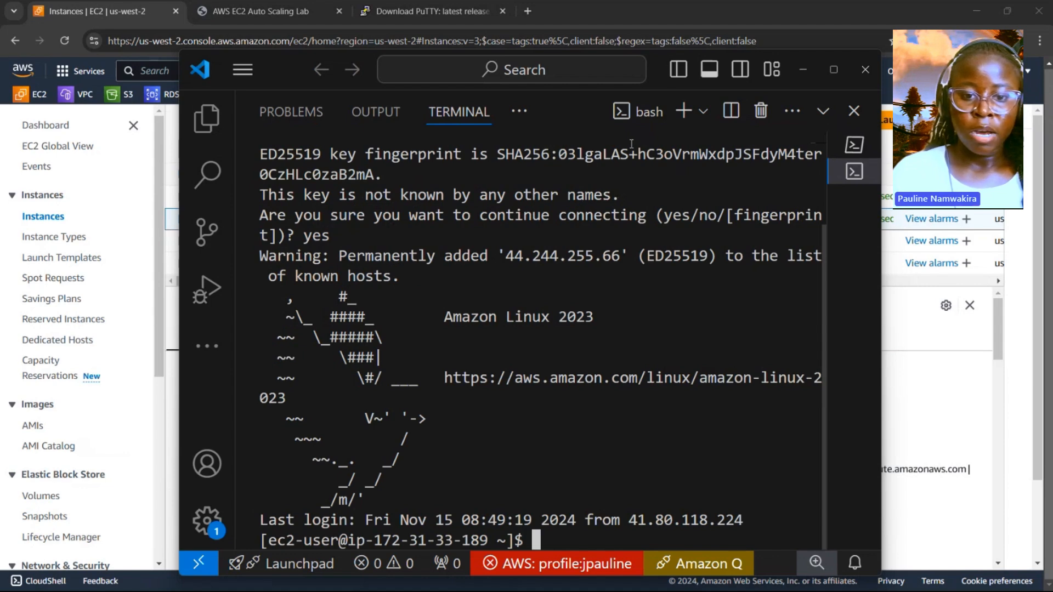
{"action": "left_click", "coordinate": [832, 69]}
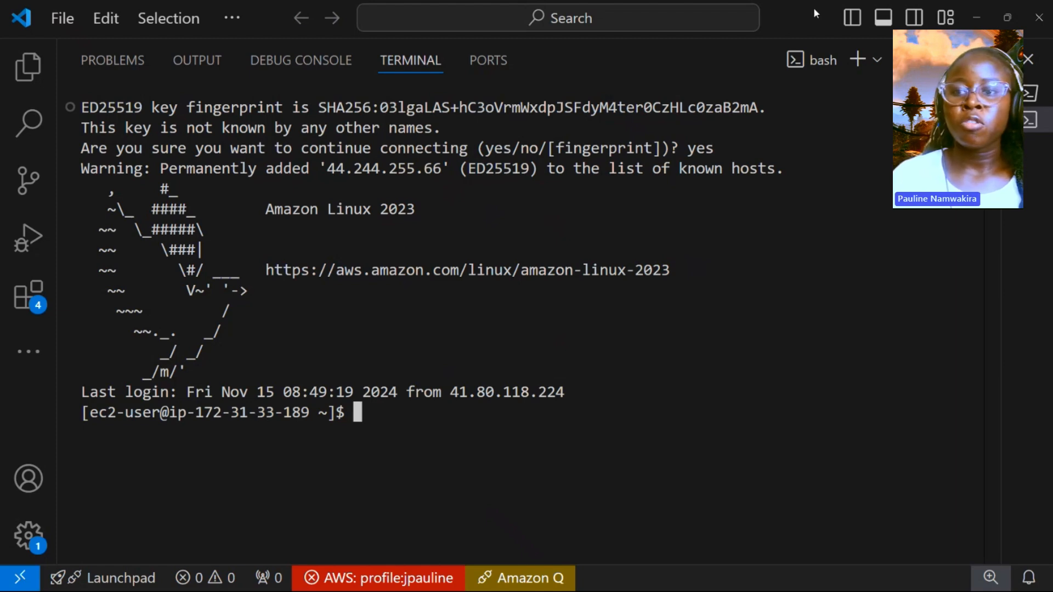
- Switch to the EC2 console in the browser and connect to PJ-linux-server through EC2 Instance Connect with the default username ec2-user
{"action": "left_click", "coordinate": [972, 21]}
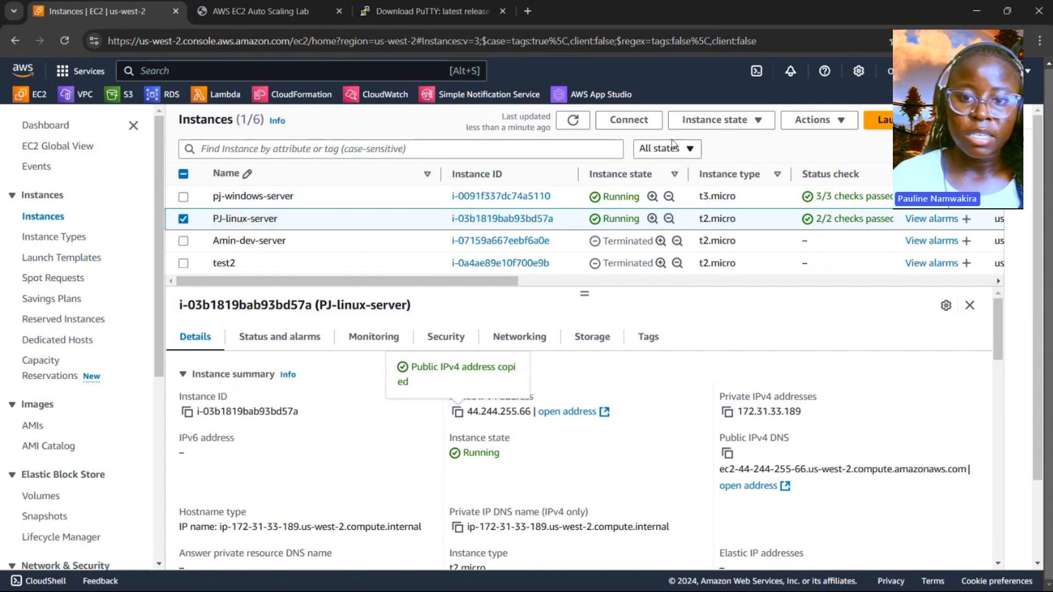
{"action": "left_click", "coordinate": [635, 124]}
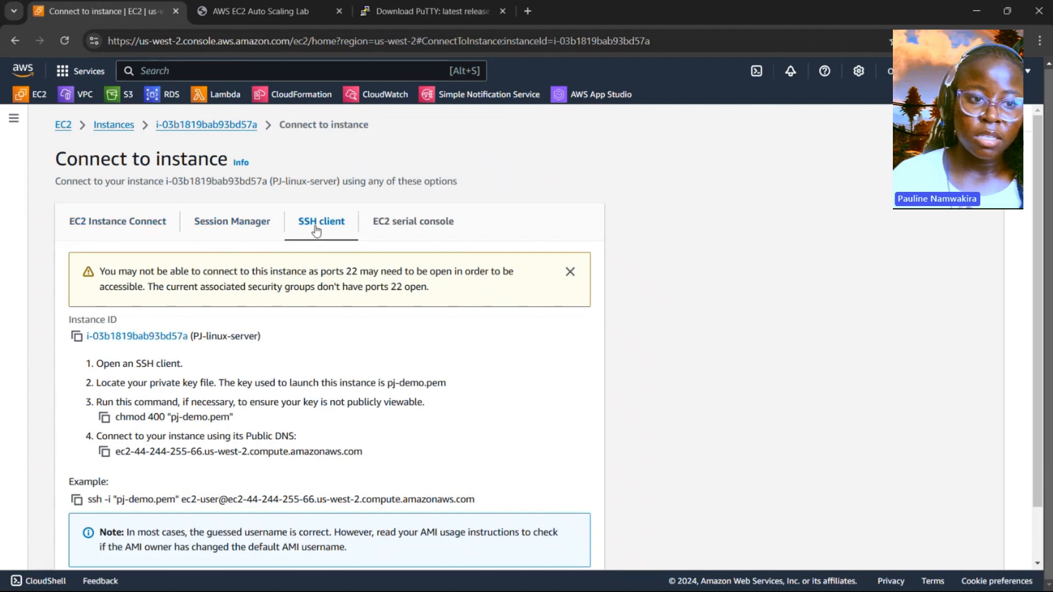
{"action": "left_click", "coordinate": [108, 232]}
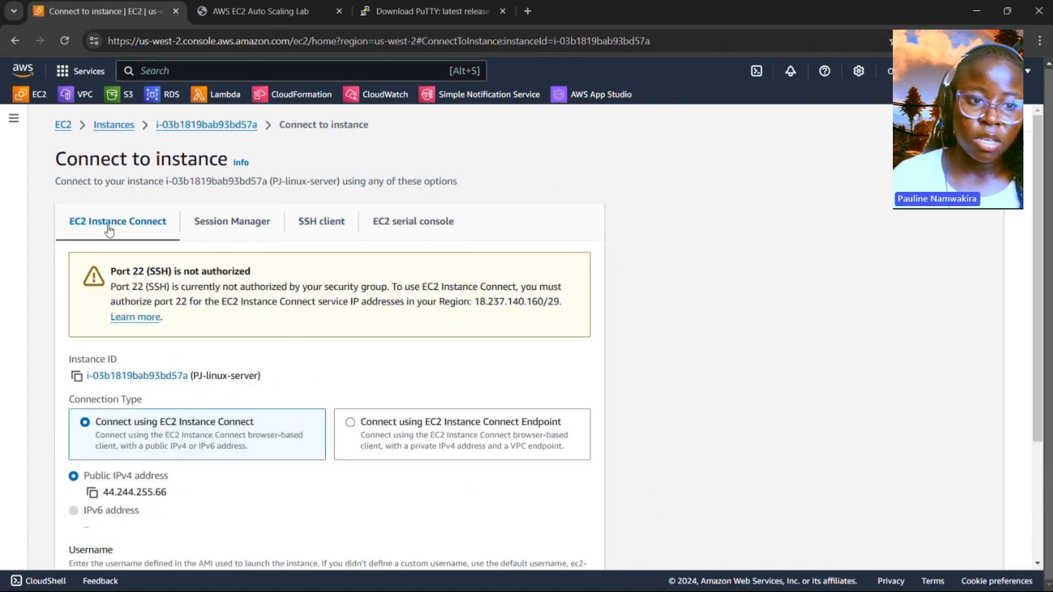
{"action": "scroll", "coordinate": [159, 269], "scroll_direction": "down", "scroll_amount": 3}
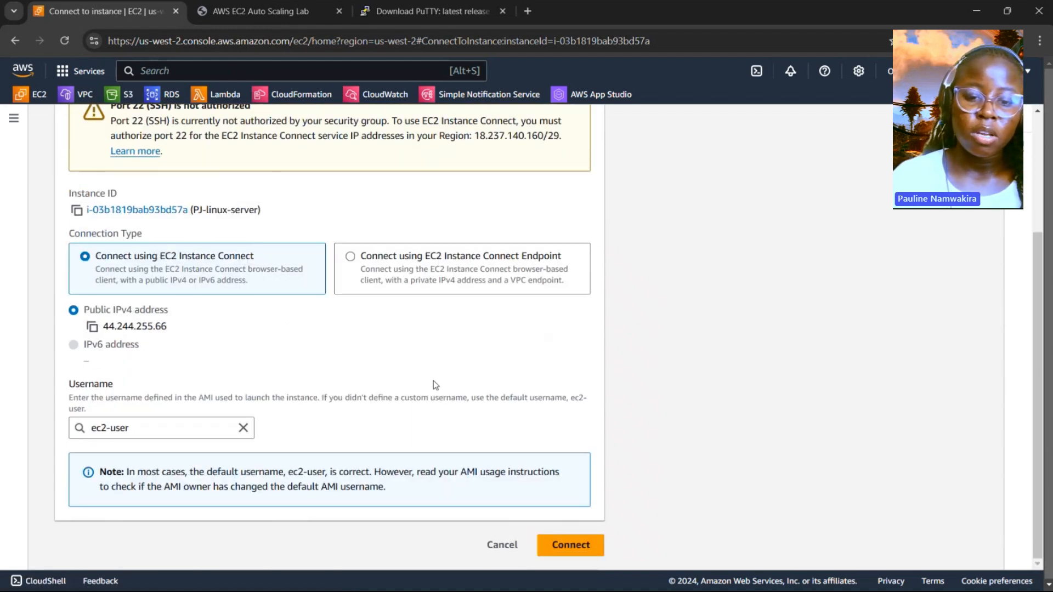
{"action": "left_click", "coordinate": [581, 550]}
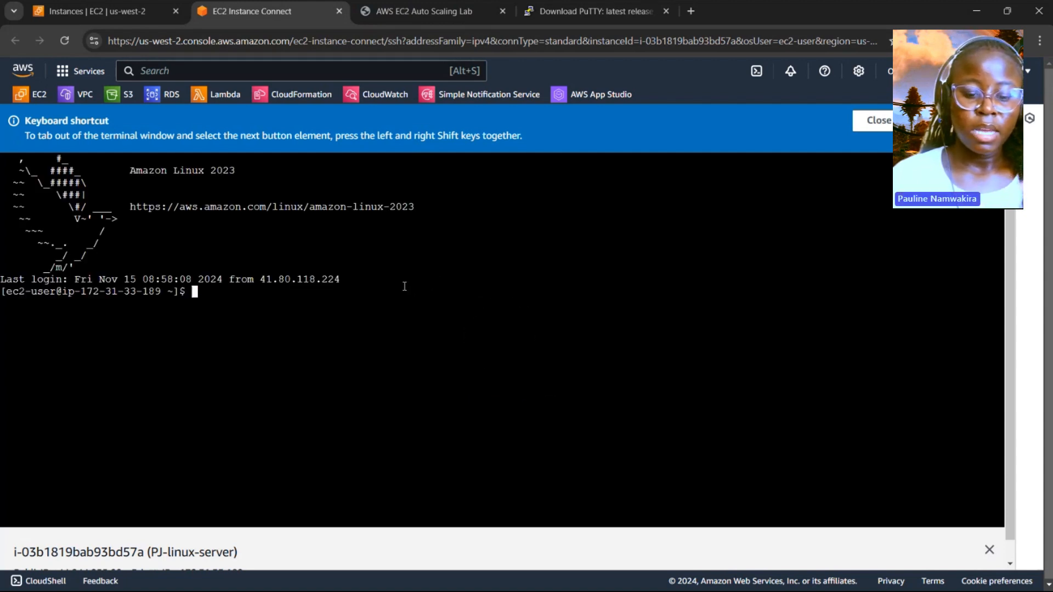
- List the files in the home directory of PJ-linux-server with ls and examine the listing
{"action": "type", "text": "ls"}
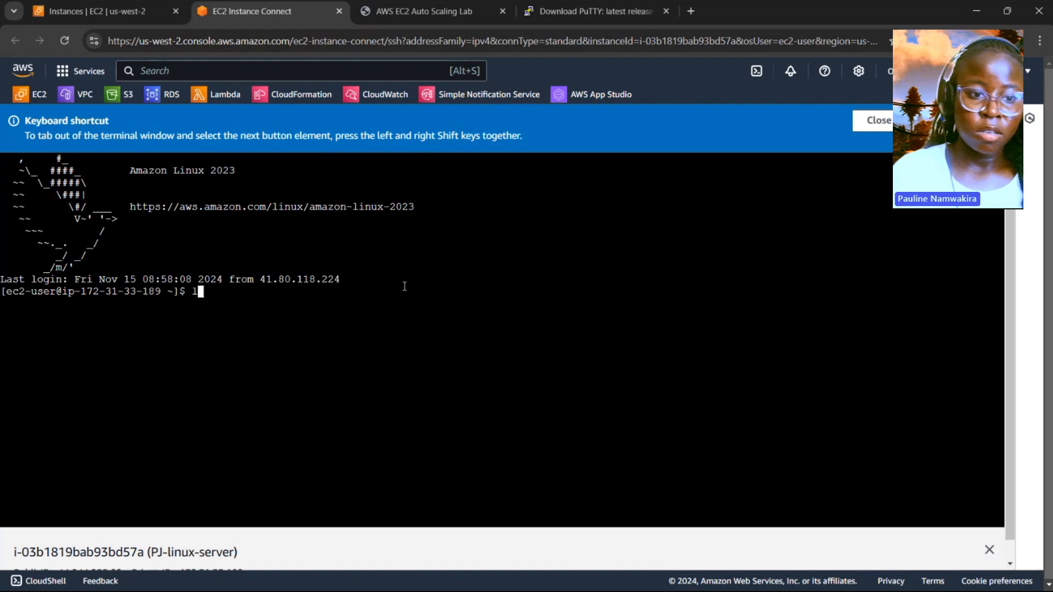
{"action": "key", "text": "Return"}
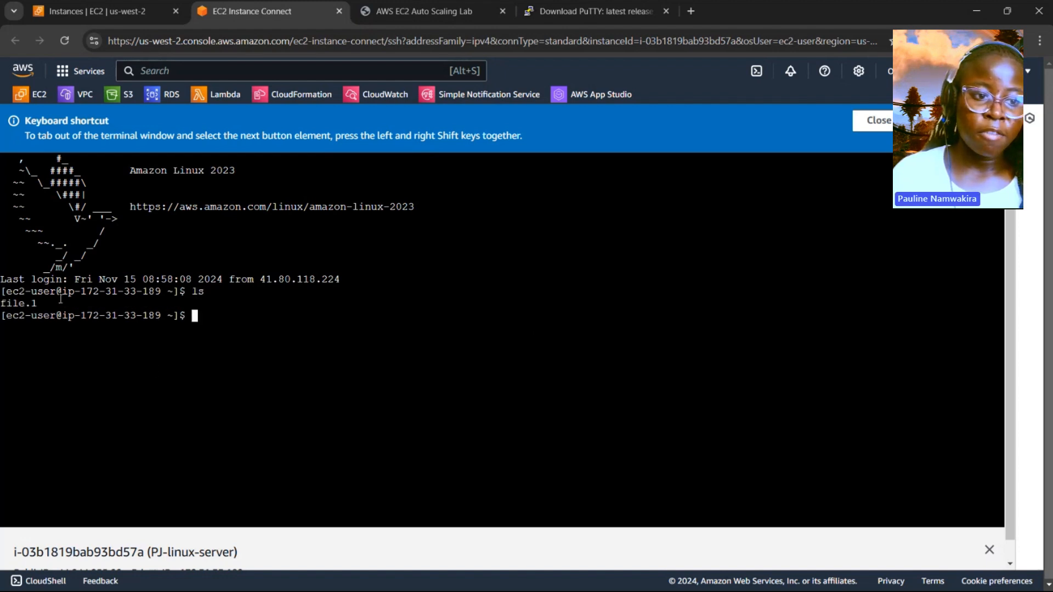
{"action": "left_click_drag", "start_coordinate": [47, 303], "coordinate": [2, 304]}
{"action": "left_click", "coordinate": [80, 327]}
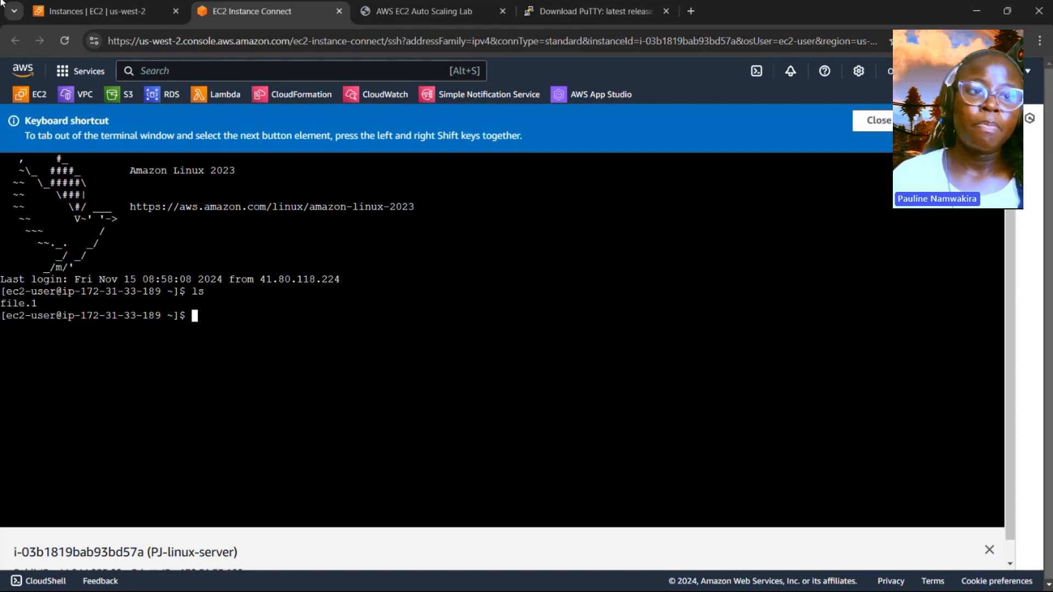
- Return to the EC2 Instances list, select only pj-windows-server and open its RDP client connection details
{"action": "left_click", "coordinate": [96, 11]}
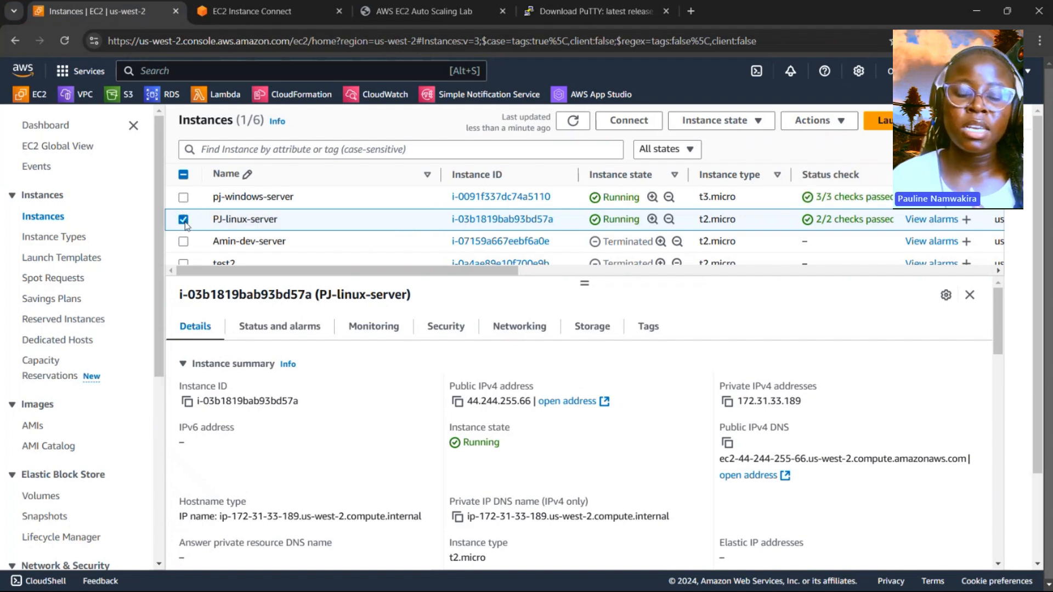
{"action": "left_click", "coordinate": [185, 221]}
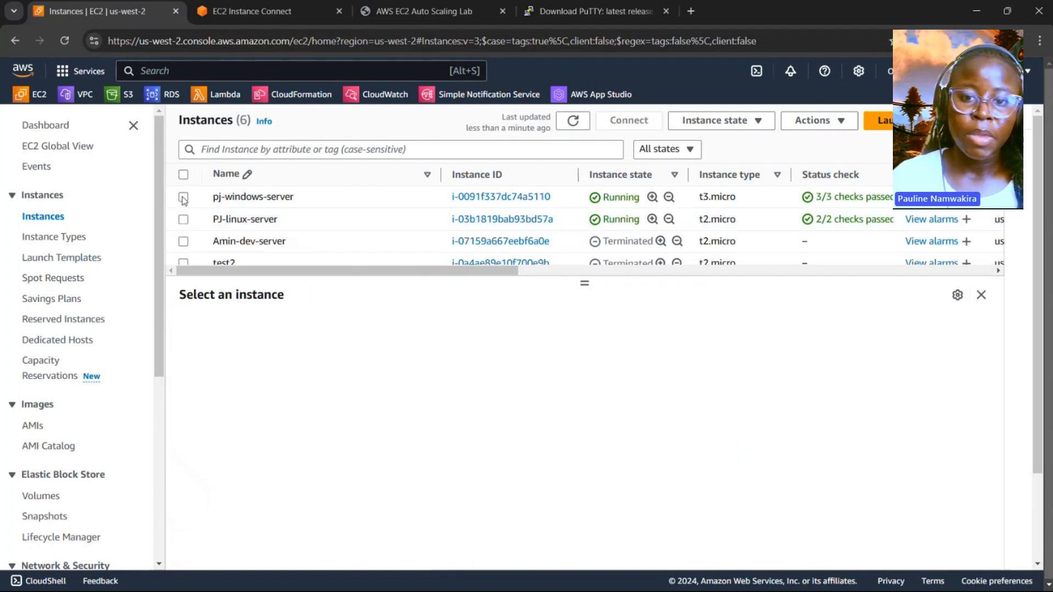
{"action": "left_click", "coordinate": [184, 197]}
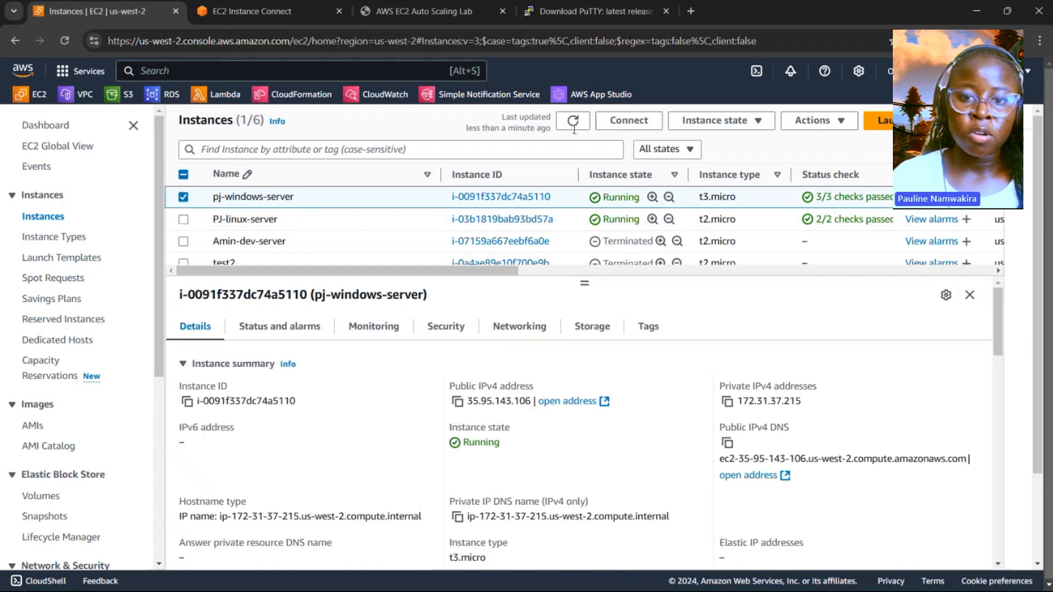
{"action": "left_click", "coordinate": [633, 121]}
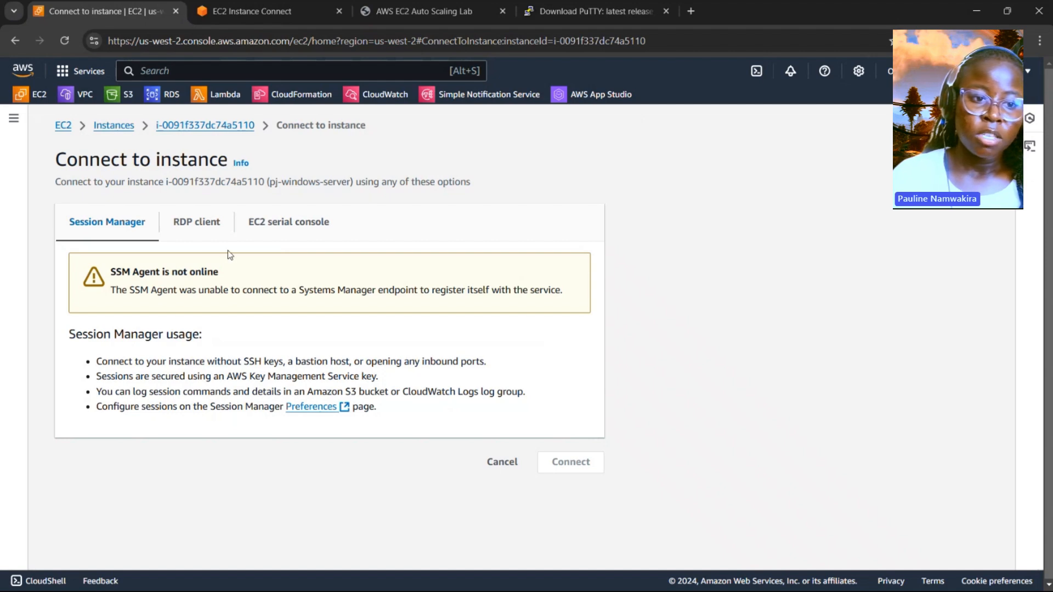
{"action": "left_click", "coordinate": [203, 228]}
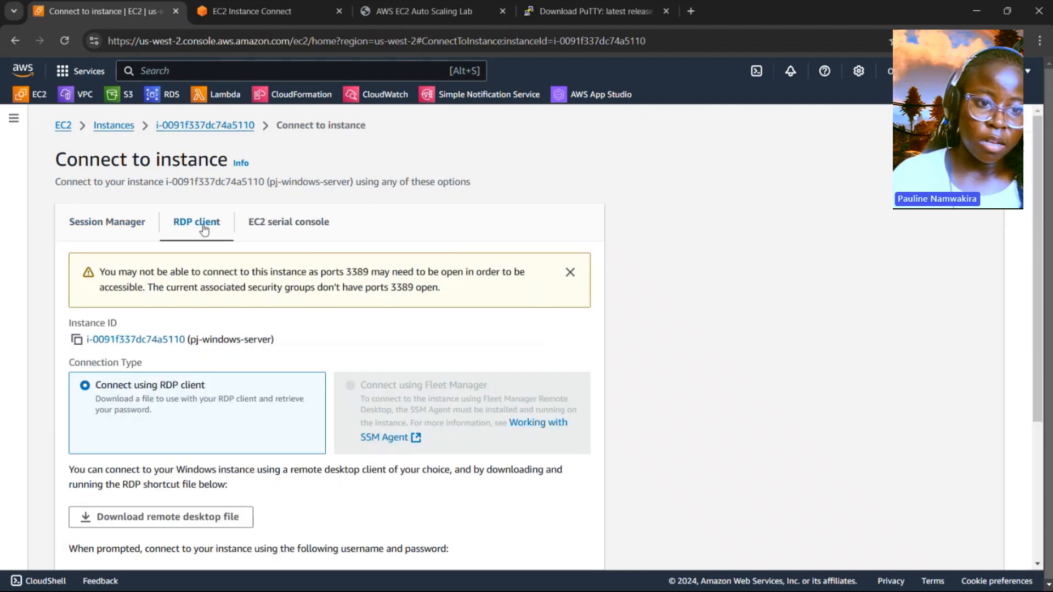
{"action": "scroll", "coordinate": [203, 228], "scroll_direction": "down", "scroll_amount": 3}
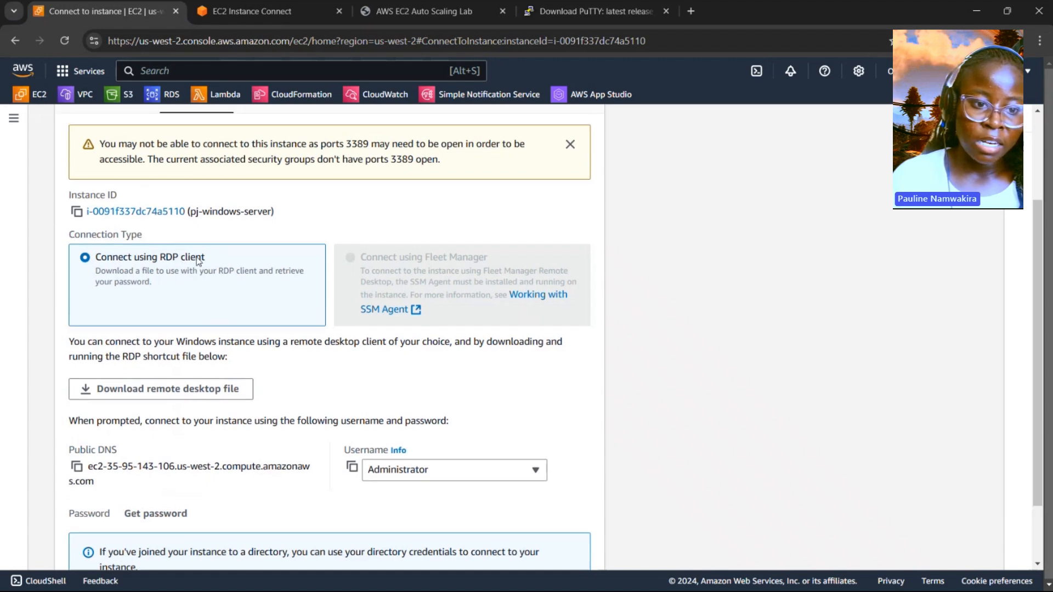
{"action": "scroll", "coordinate": [196, 261], "scroll_direction": "down", "scroll_amount": 2}
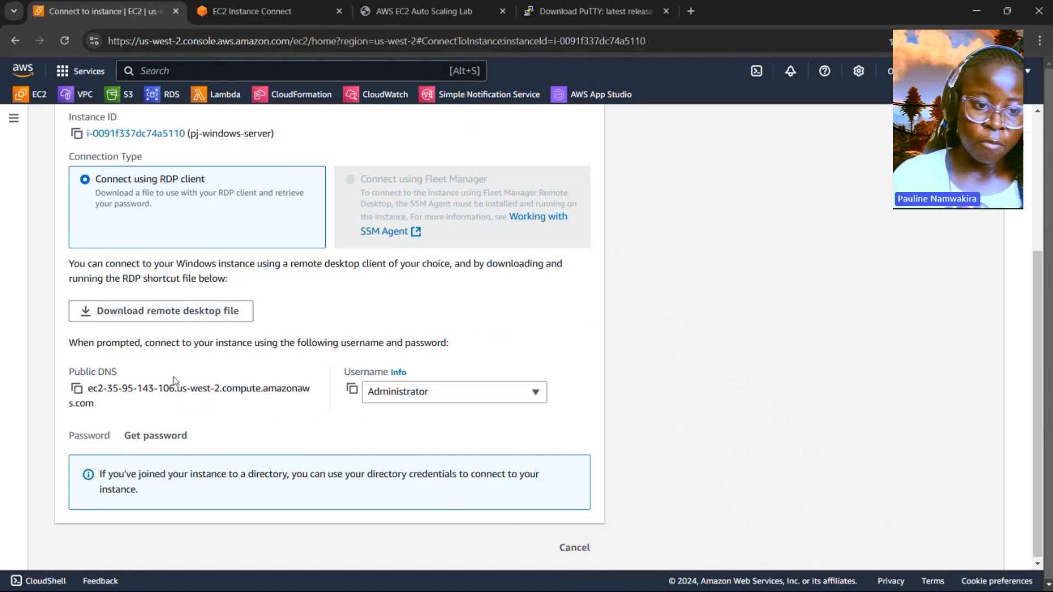
- Upload the private key file pj-windows-key.pem and decrypt the Windows administrator password for pj-windows-server
{"action": "left_click", "coordinate": [168, 439]}
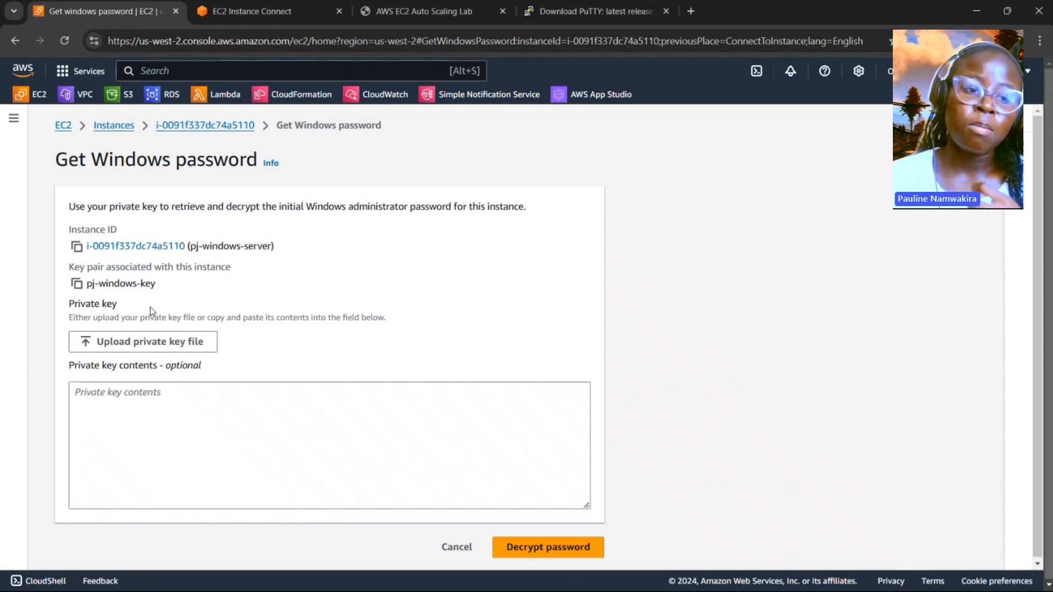
{"action": "left_click", "coordinate": [154, 345]}
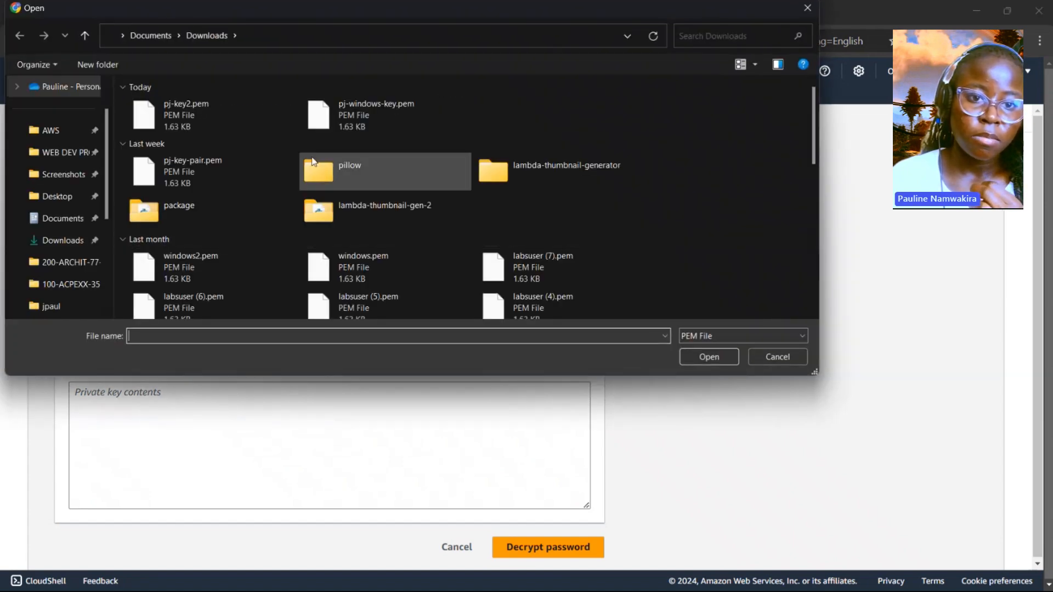
{"action": "left_click", "coordinate": [380, 113]}
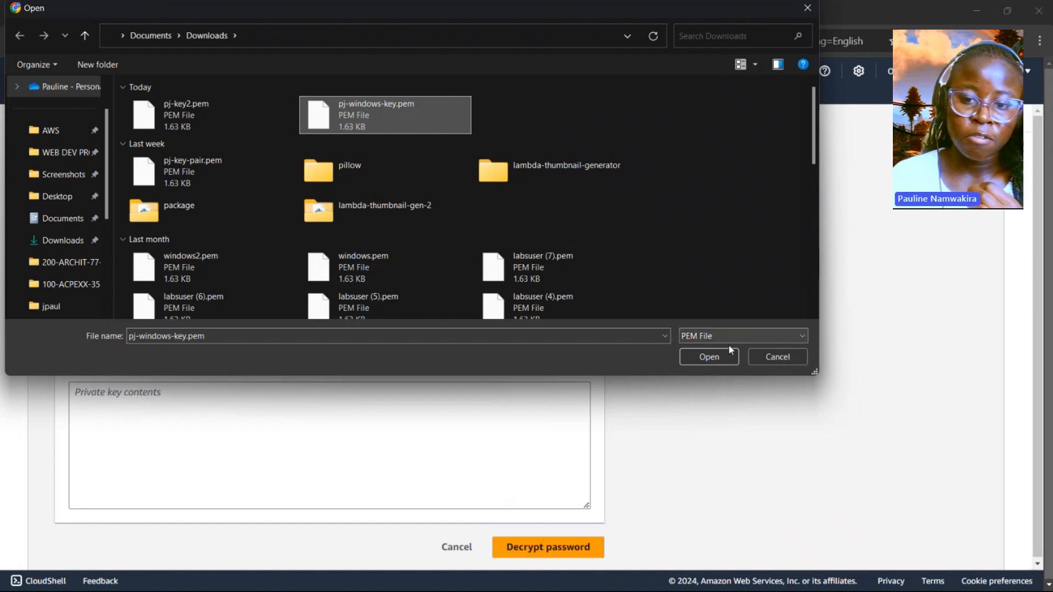
{"action": "left_click", "coordinate": [718, 356]}
{"action": "scroll", "coordinate": [458, 455], "scroll_direction": "down", "scroll_amount": 5}
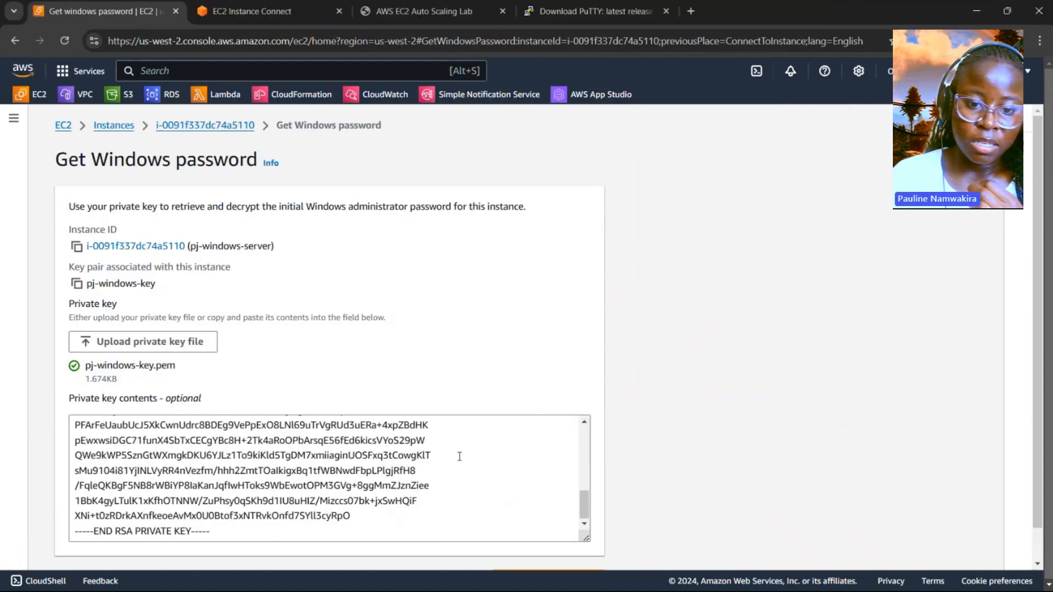
{"action": "left_click", "coordinate": [548, 545]}
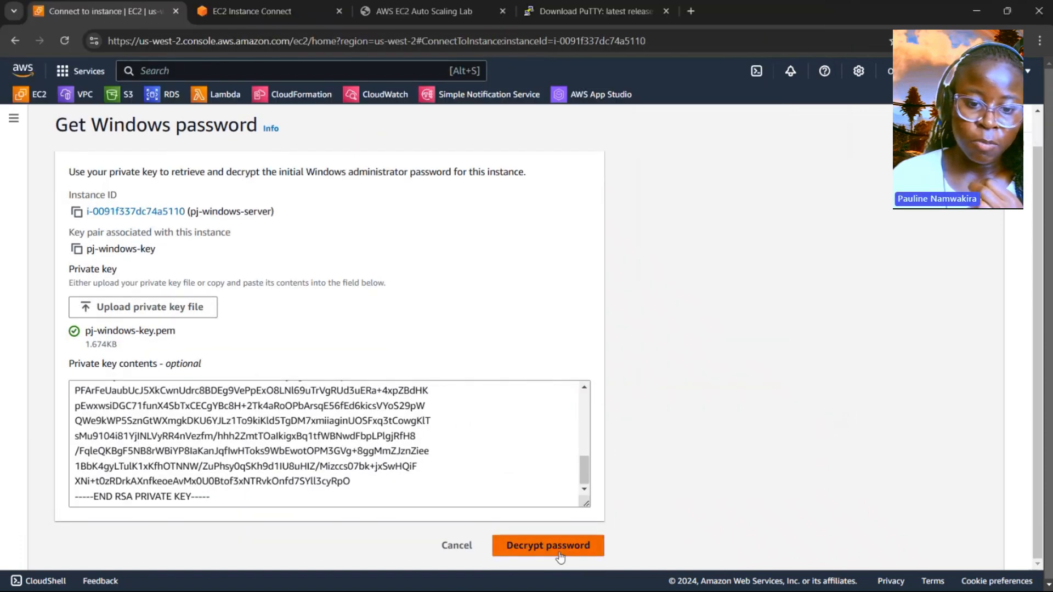
{"action": "scroll", "coordinate": [422, 476], "scroll_direction": "down", "scroll_amount": 1}
{"action": "scroll", "coordinate": [421, 476], "scroll_direction": "down", "scroll_amount": 3}
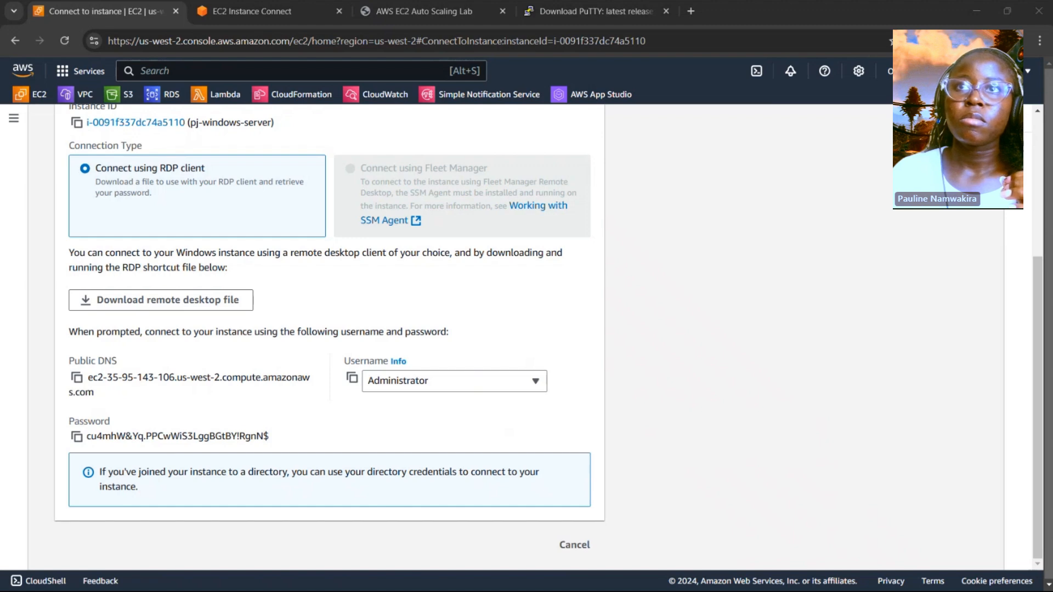
- In Remote Desktop Connection with options expanded, replace the computer name with the public DNS copied from pj-windows-server's connection page and start connecting
{"action": "left_click_drag", "start_coordinate": [608, 86], "coordinate": [583, 99]}
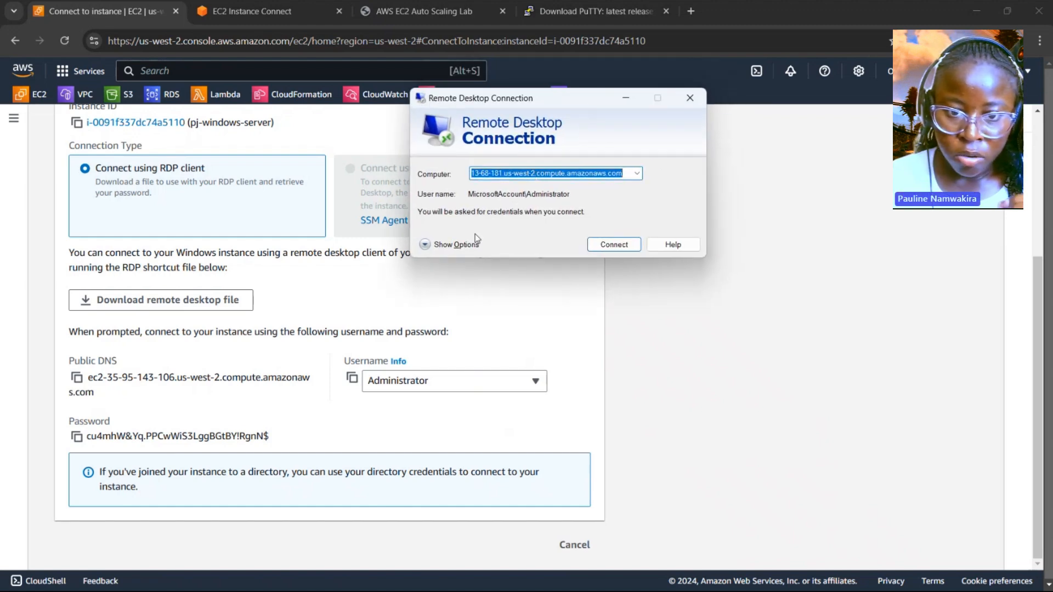
{"action": "left_click", "coordinate": [455, 244]}
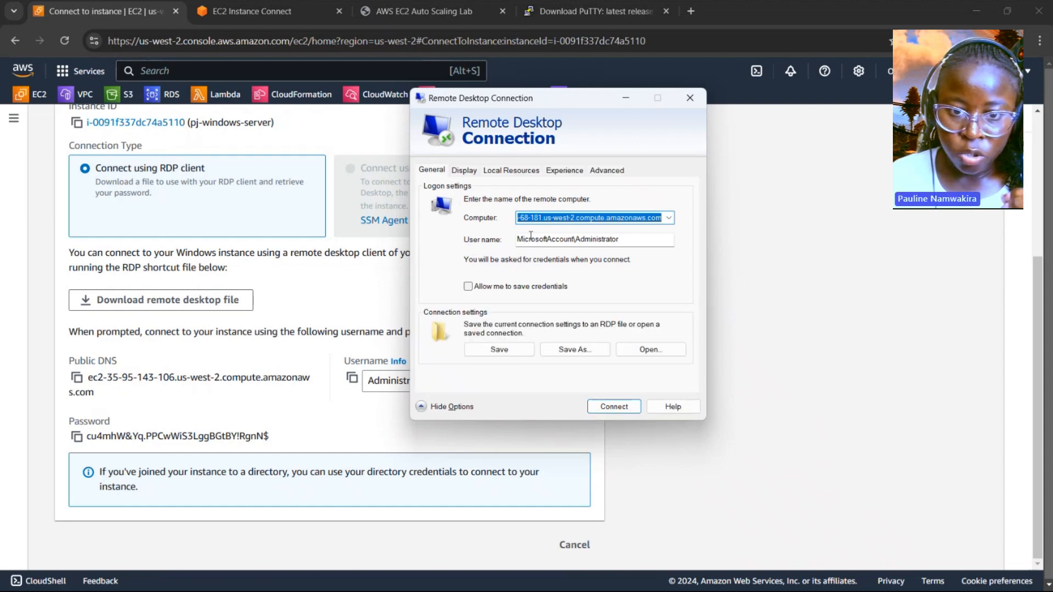
{"action": "left_click", "coordinate": [536, 217]}
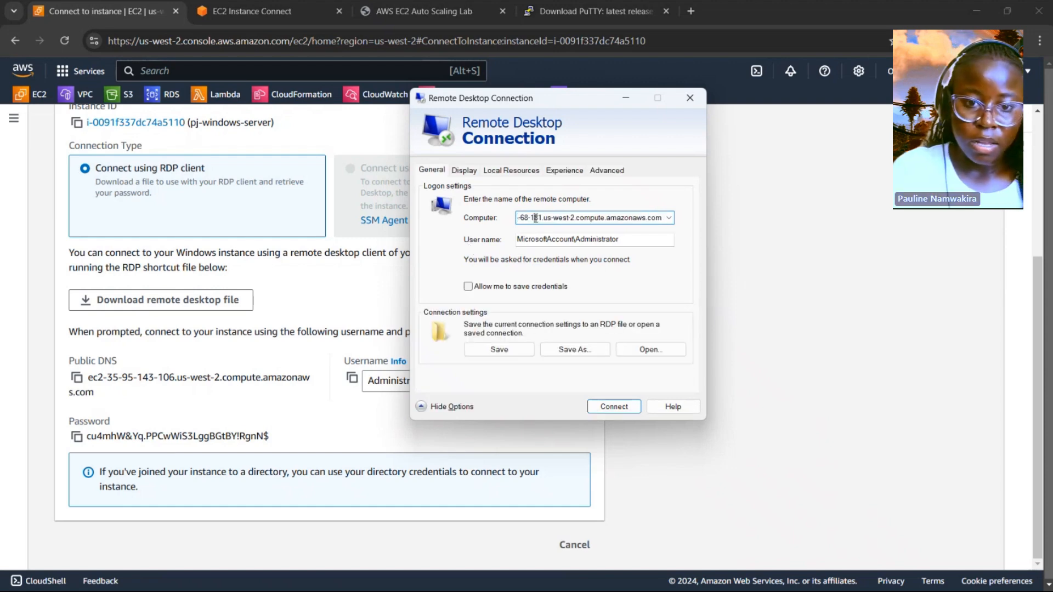
{"action": "double_click", "coordinate": [535, 218]}
{"action": "key", "text": "BackSpace"}
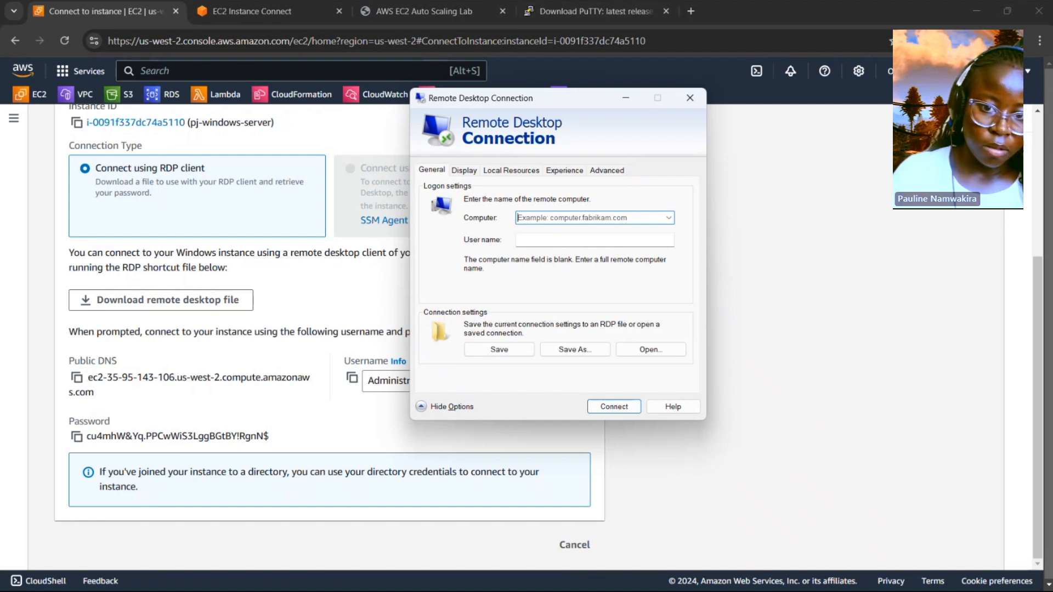
{"action": "left_click", "coordinate": [77, 377]}
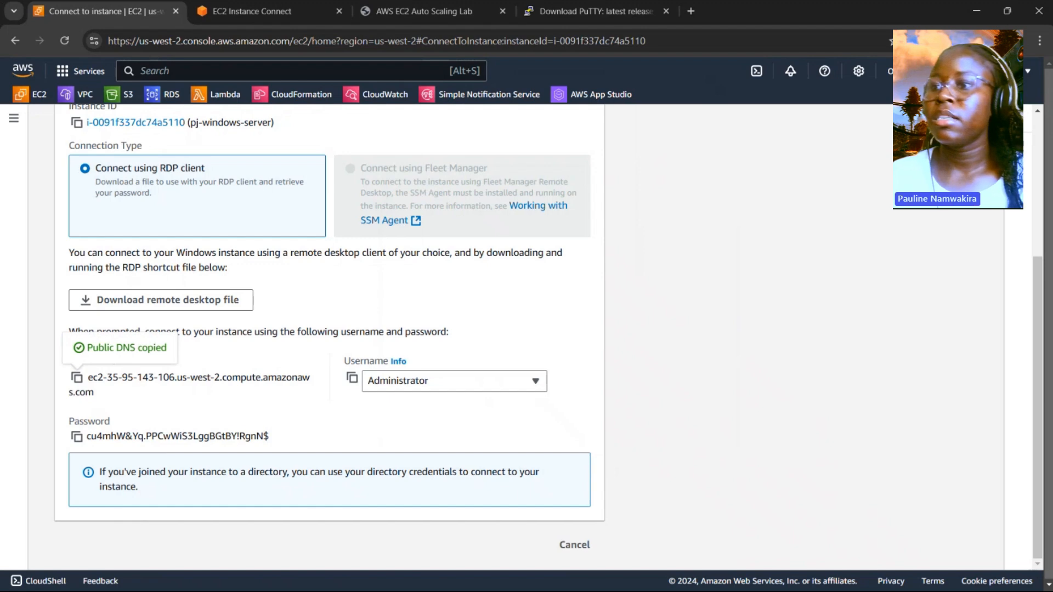
{"action": "key", "text": "alt+Tab"}
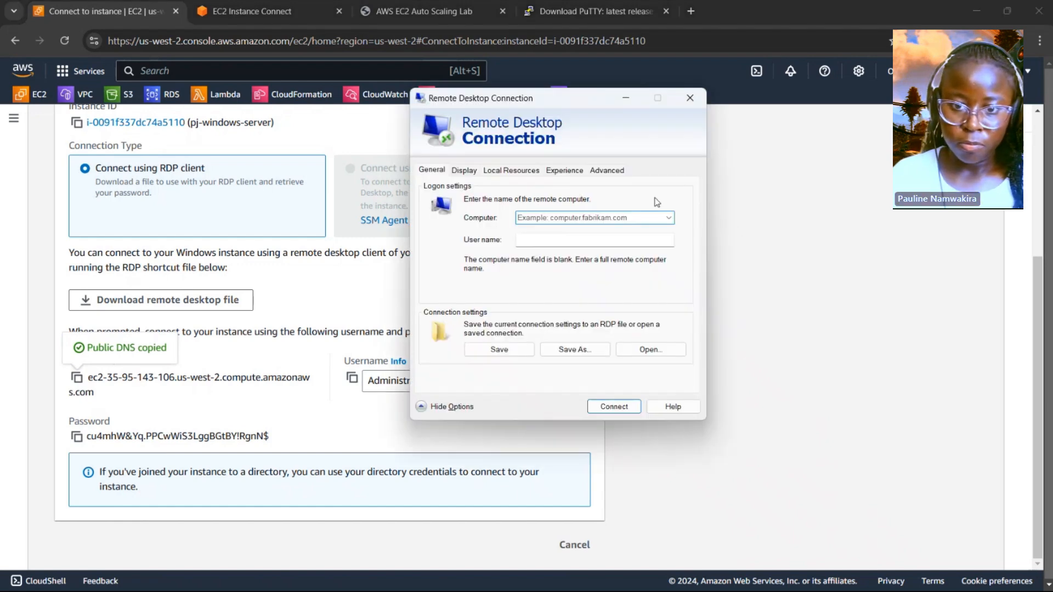
{"action": "key", "text": "ctrl+v"}
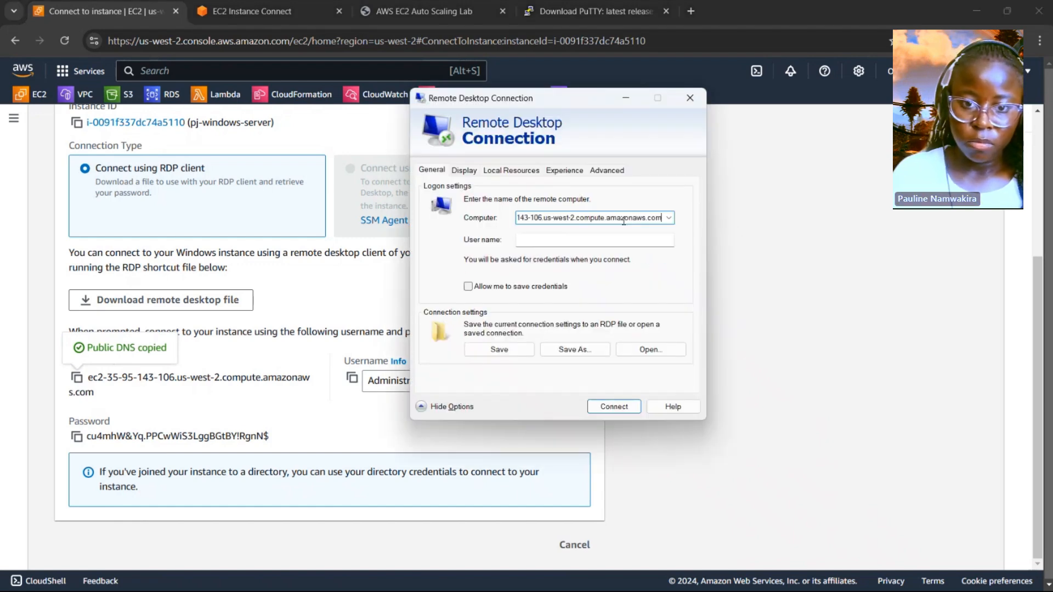
{"action": "left_click", "coordinate": [613, 406]}
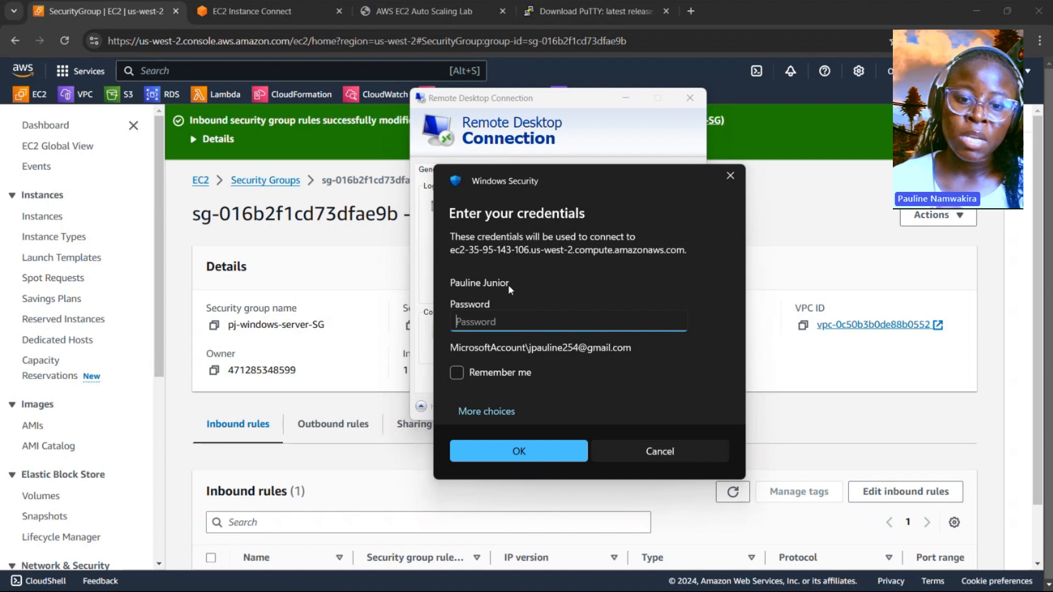
- Choose to use a different account for the remote desktop credentials and enter Administrator as the user name
{"action": "left_click", "coordinate": [506, 413]}
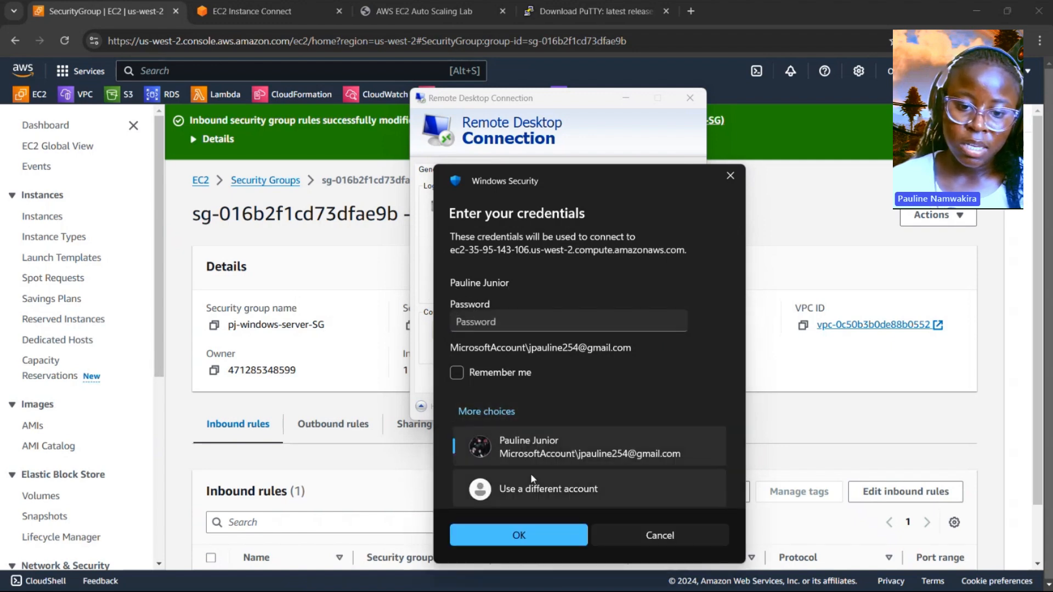
{"action": "left_click", "coordinate": [528, 489]}
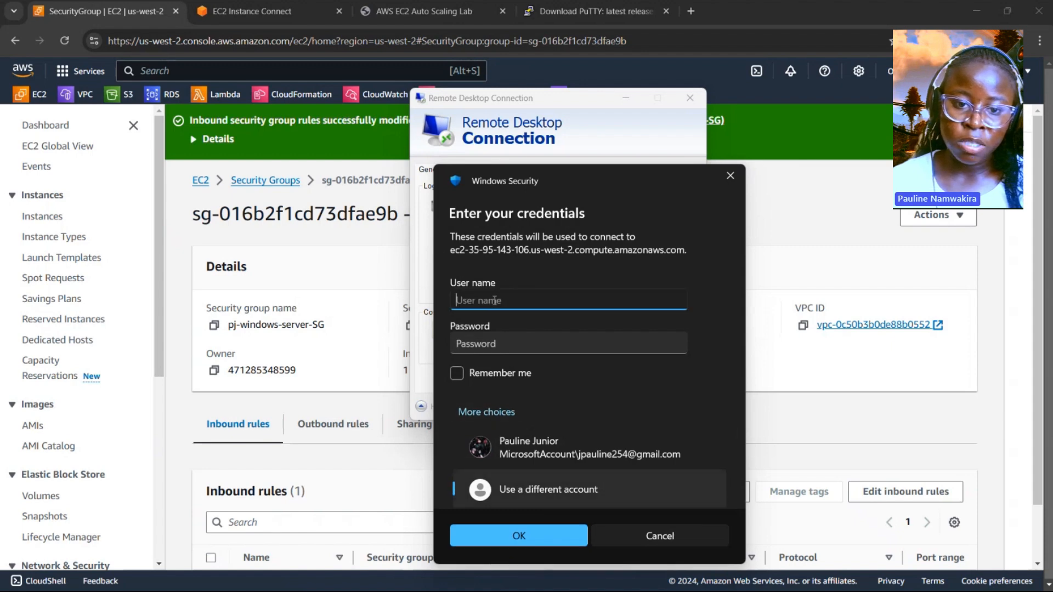
{"action": "type", "text": "Admi"}
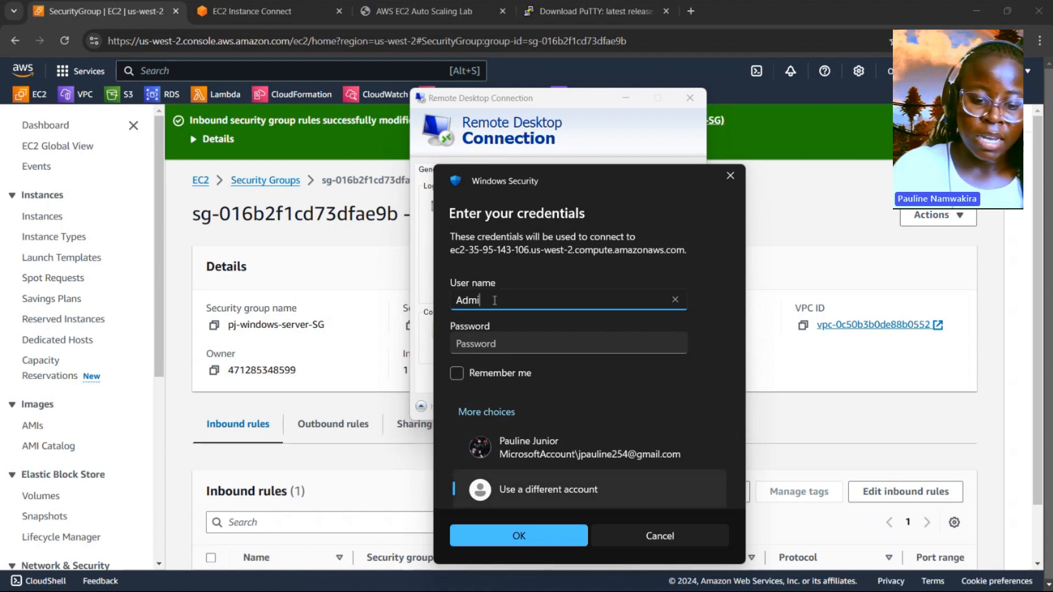
{"action": "type", "text": "nist"}
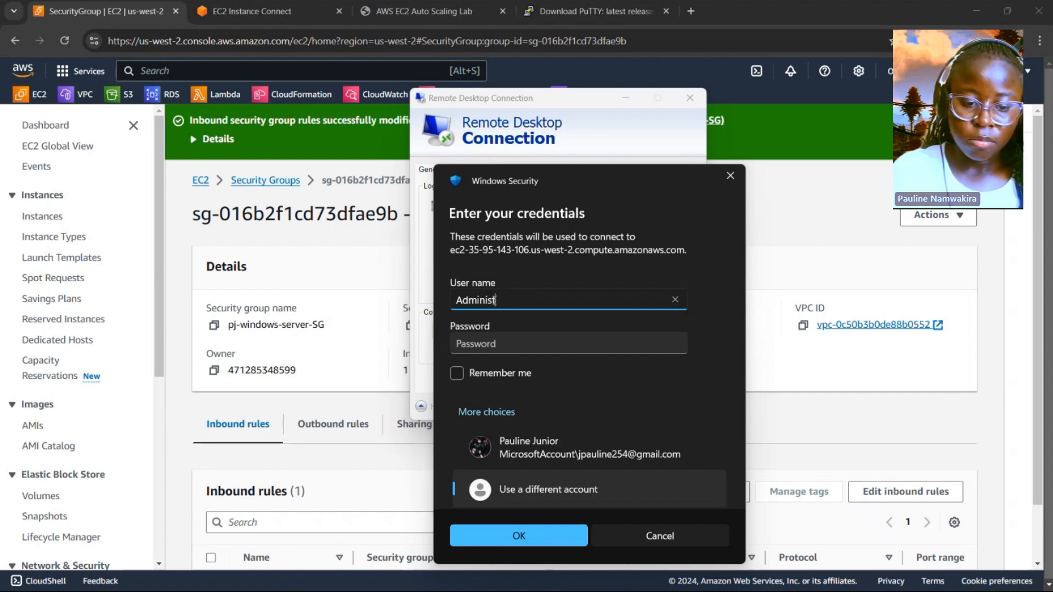
{"action": "type", "text": "rarator"}
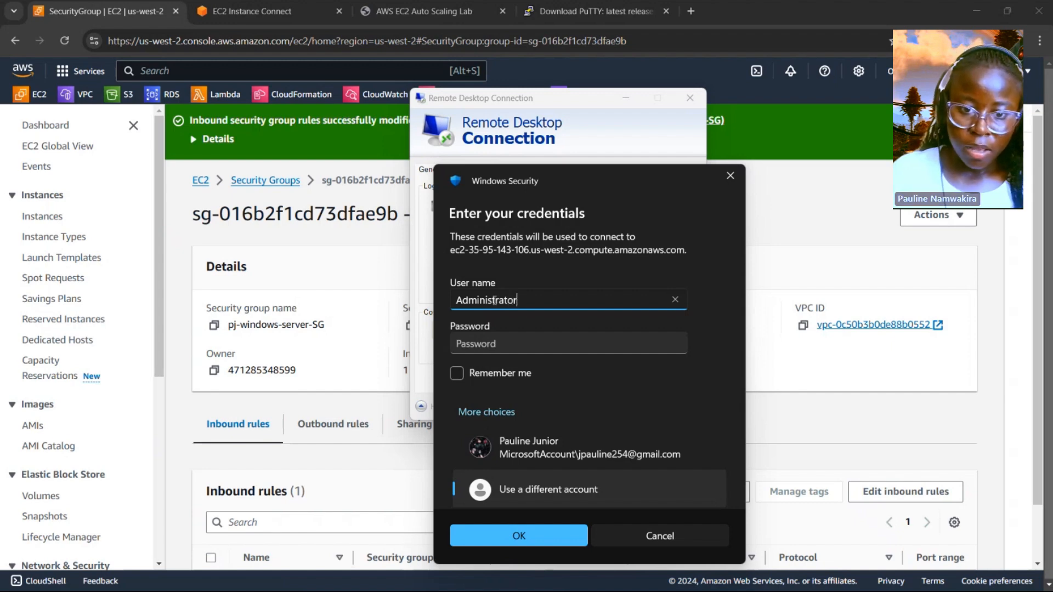
- Go back to the AWS console, leave the security group page and open the list of running EC2 instances
{"action": "left_click", "coordinate": [247, 16]}
{"action": "left_click", "coordinate": [104, 10]}
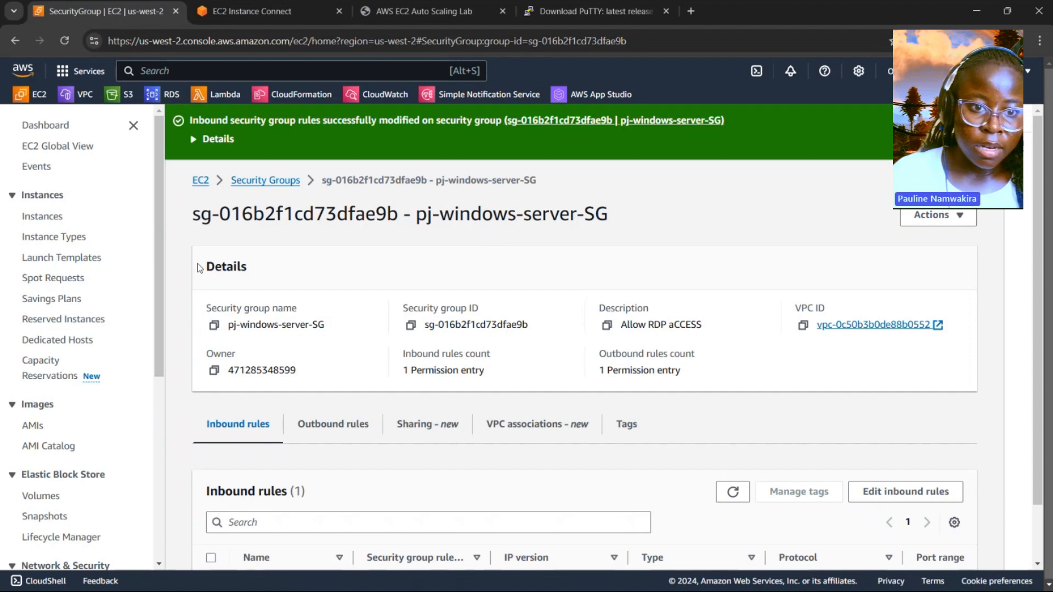
{"action": "left_click", "coordinate": [201, 179]}
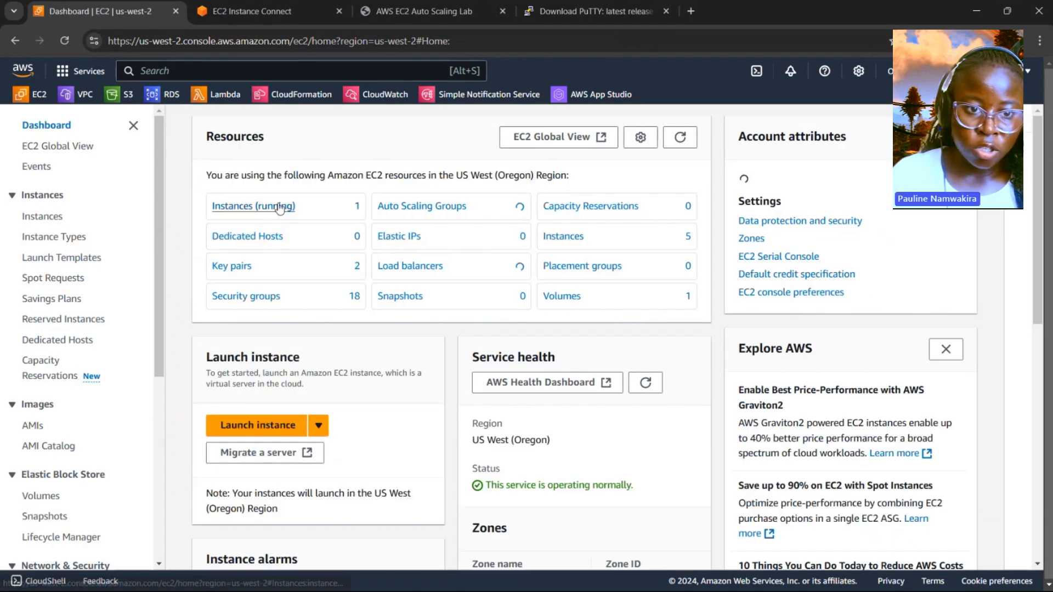
{"action": "left_click", "coordinate": [277, 207]}
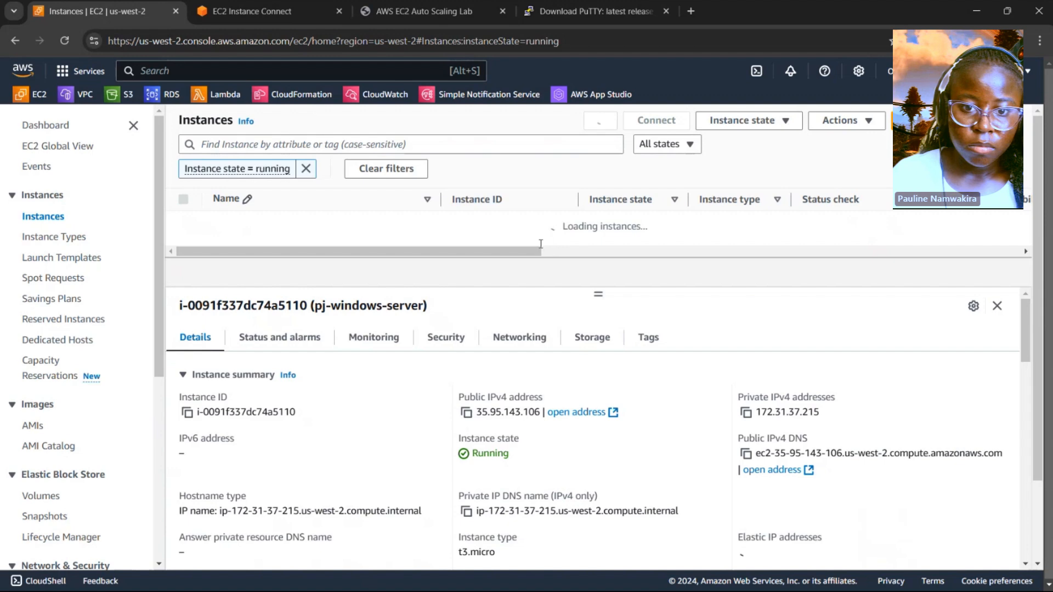
- Select only pj-windows-server and open its RDP client connection details
{"action": "double_click", "coordinate": [509, 254]}
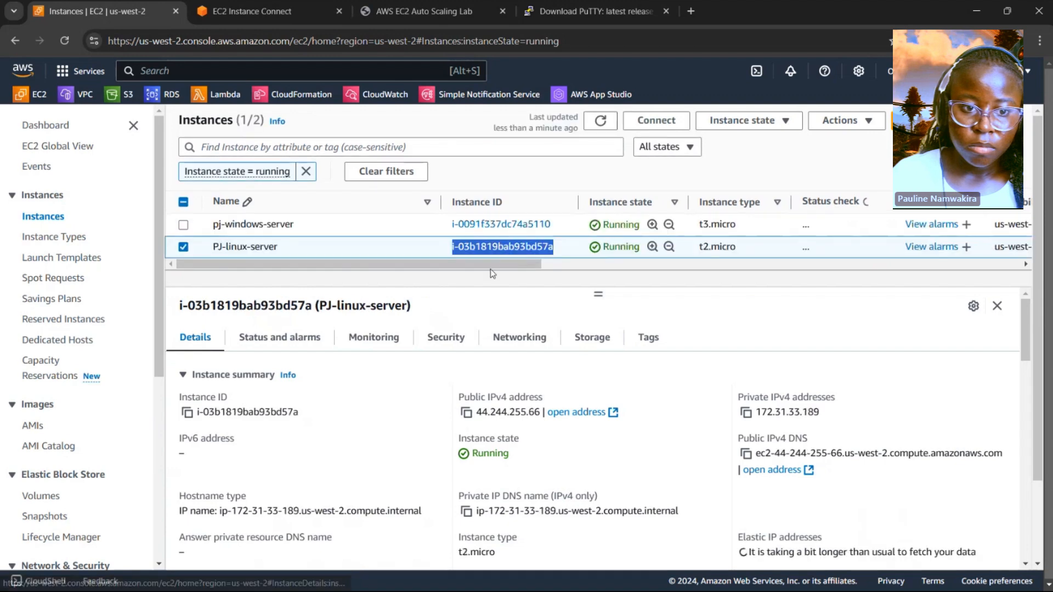
{"action": "left_click", "coordinate": [185, 248]}
{"action": "left_click", "coordinate": [189, 249]}
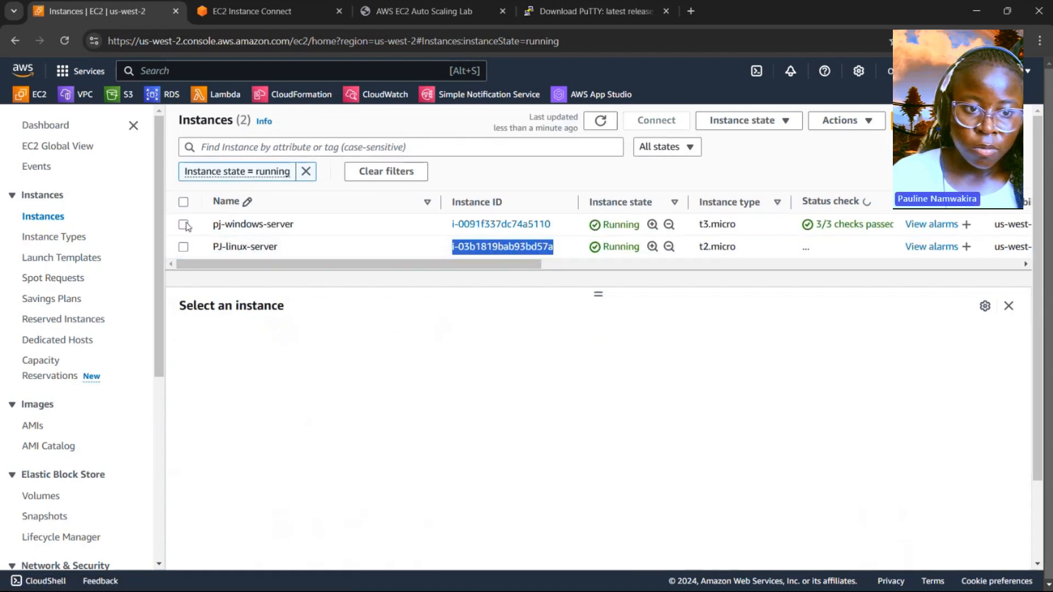
{"action": "left_click", "coordinate": [185, 224]}
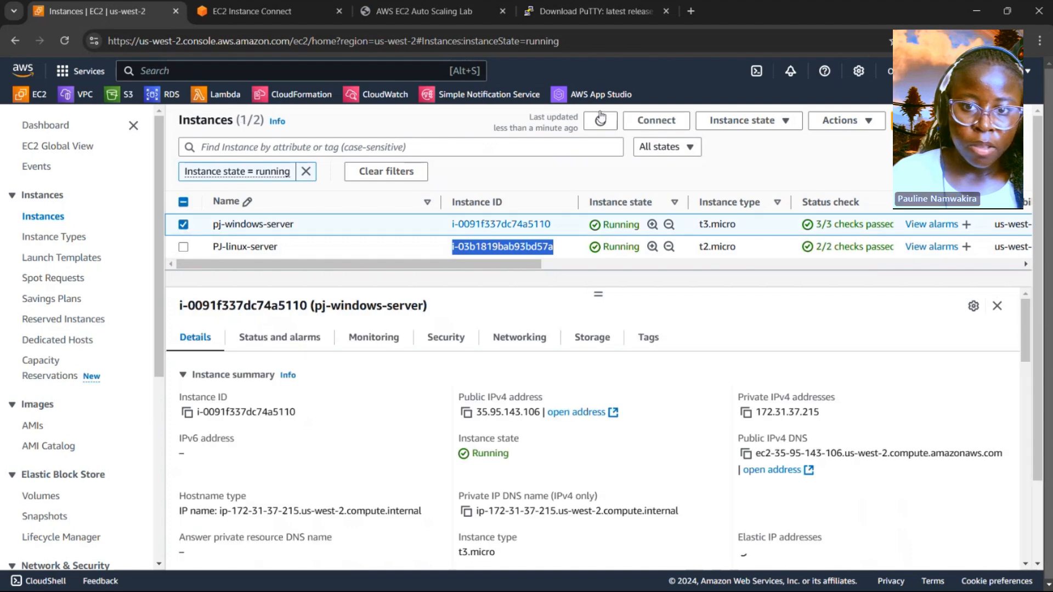
{"action": "left_click", "coordinate": [646, 124]}
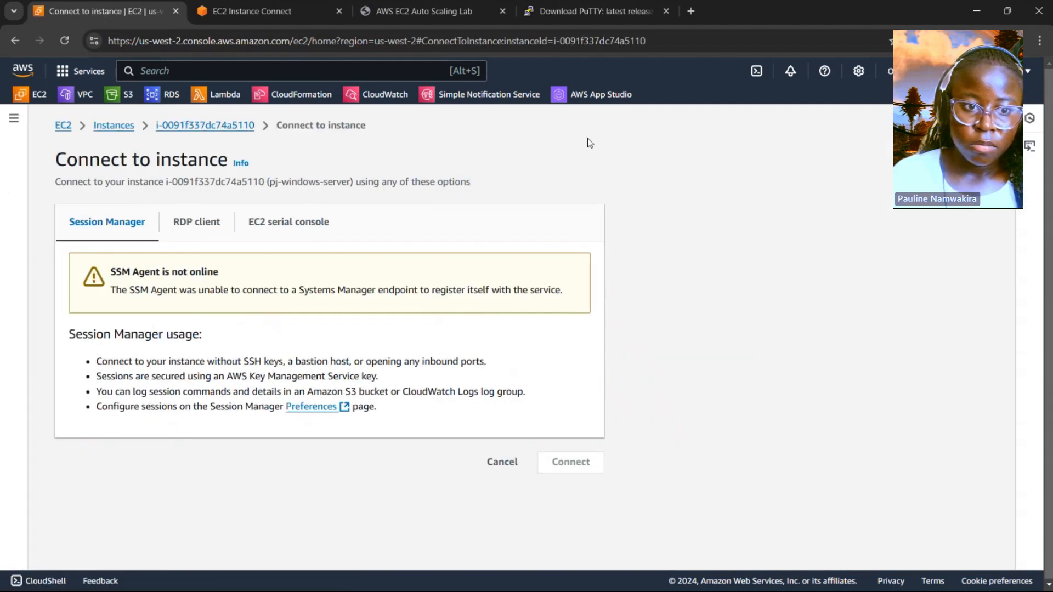
{"action": "left_click", "coordinate": [178, 224]}
{"action": "scroll", "coordinate": [181, 274], "scroll_direction": "down", "scroll_amount": 5}
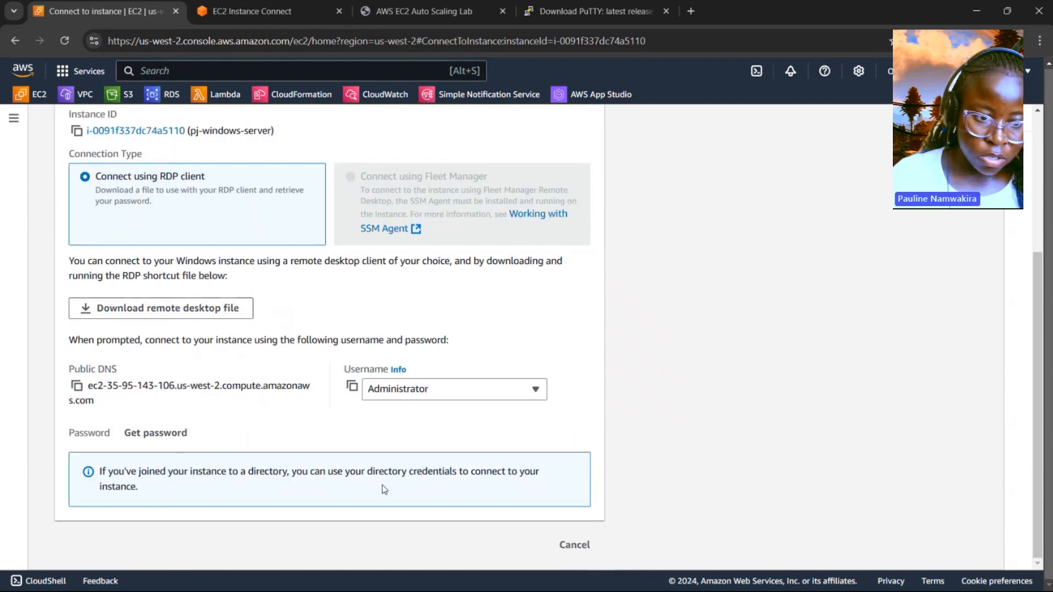
- Retrieve the Windows administrator password for pj-windows-server by uploading pj-windows-key.pem and decrypting it
{"action": "left_click", "coordinate": [164, 434]}
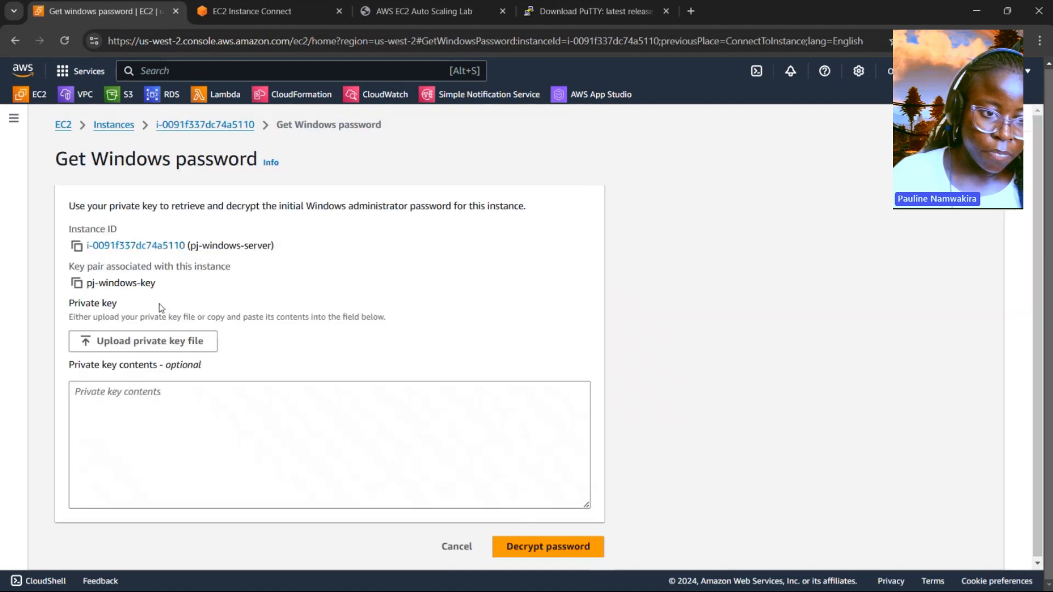
{"action": "left_click", "coordinate": [156, 348]}
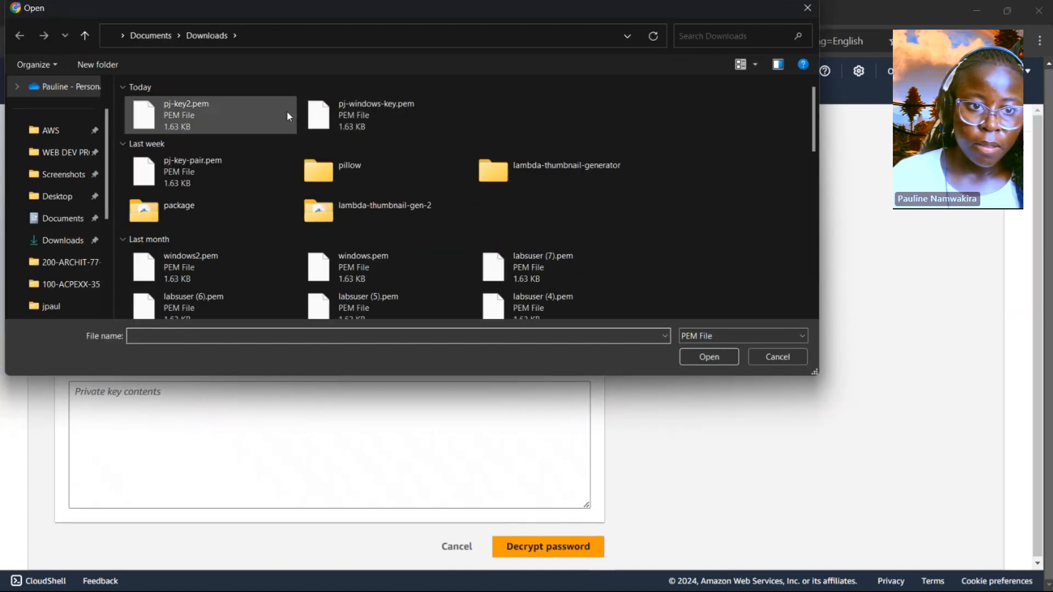
{"action": "left_click", "coordinate": [357, 133]}
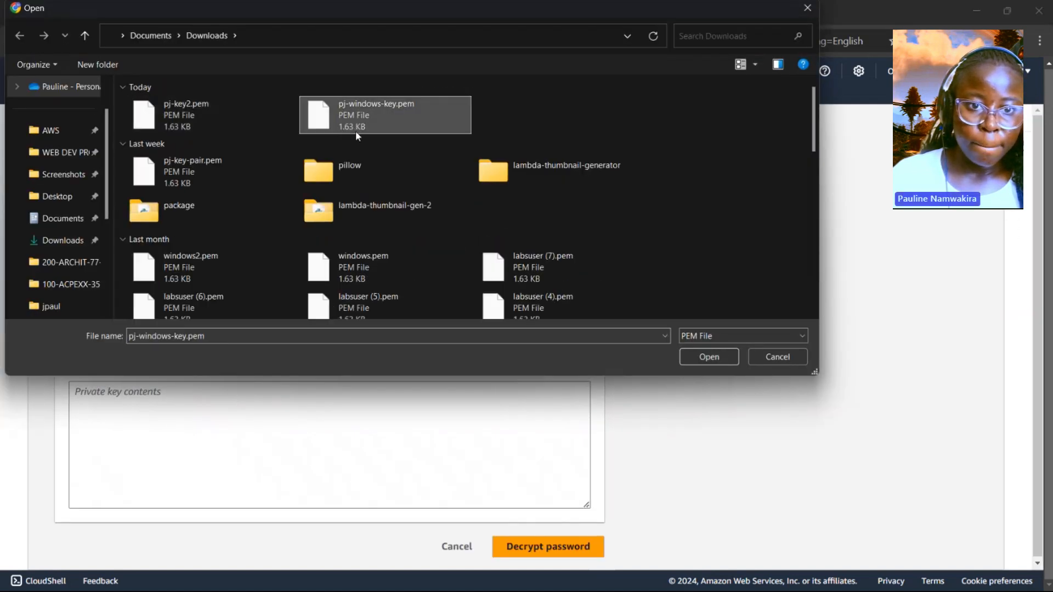
{"action": "left_click", "coordinate": [707, 358]}
{"action": "scroll", "coordinate": [466, 420], "scroll_direction": "down", "scroll_amount": 5}
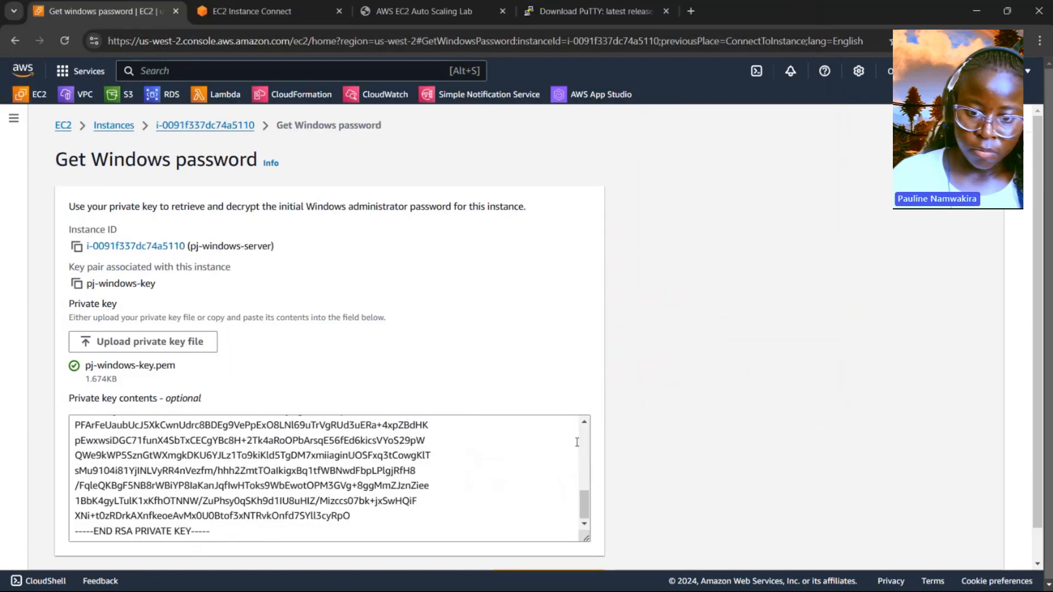
{"action": "scroll", "coordinate": [634, 392], "scroll_direction": "down", "scroll_amount": 1}
{"action": "left_click", "coordinate": [554, 543]}
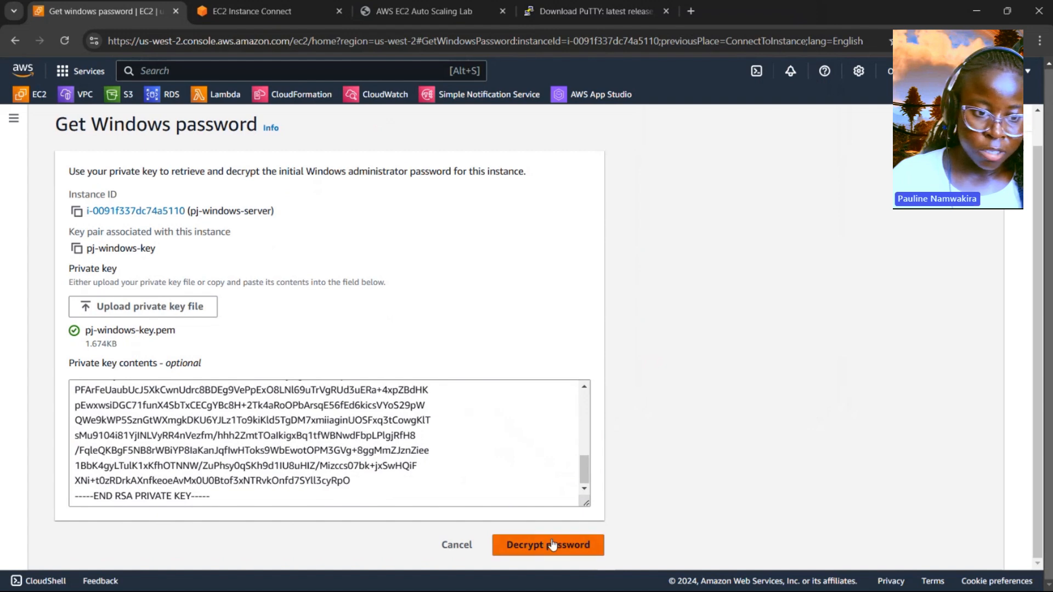
{"action": "scroll", "coordinate": [308, 491], "scroll_direction": "down", "scroll_amount": 3}
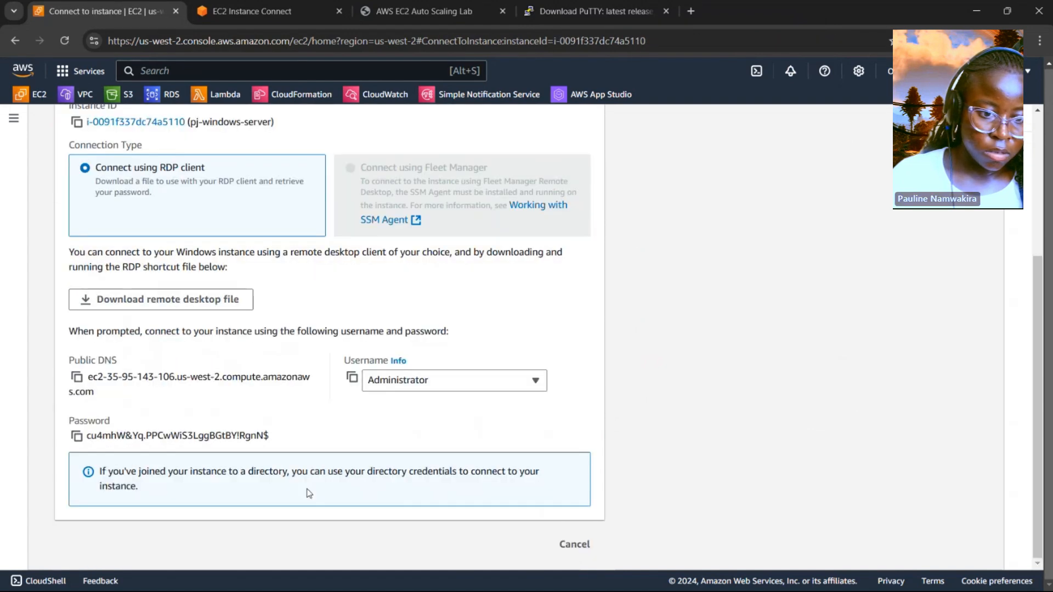
- Copy the decrypted password into the remote desktop credentials' password field, submit the credentials and accept the untrusted certificate to connect
{"action": "left_click", "coordinate": [76, 437]}
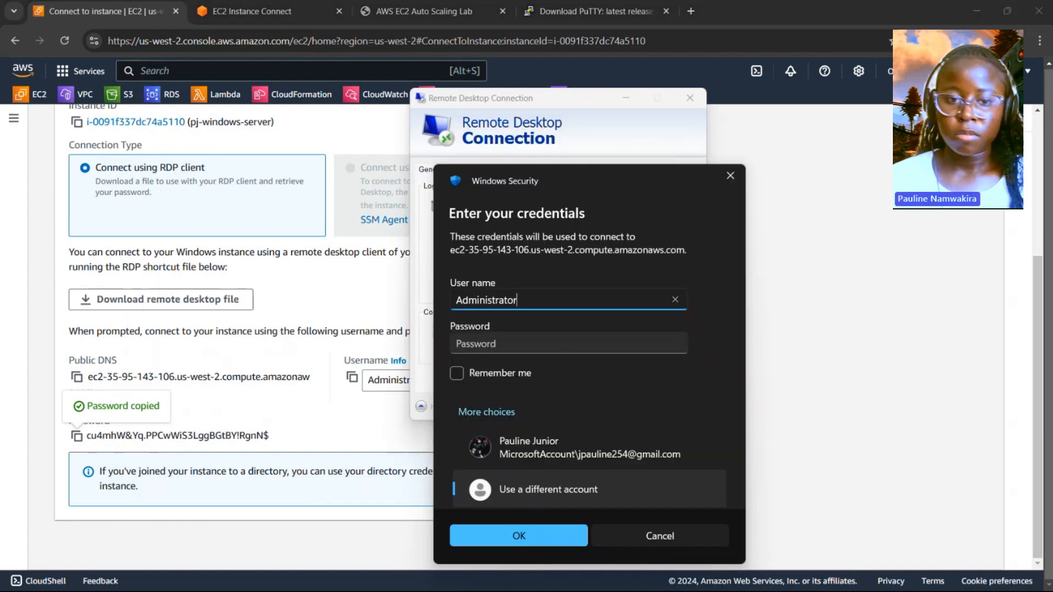
{"action": "left_click", "coordinate": [531, 345]}
{"action": "key", "text": "ctrl+v"}
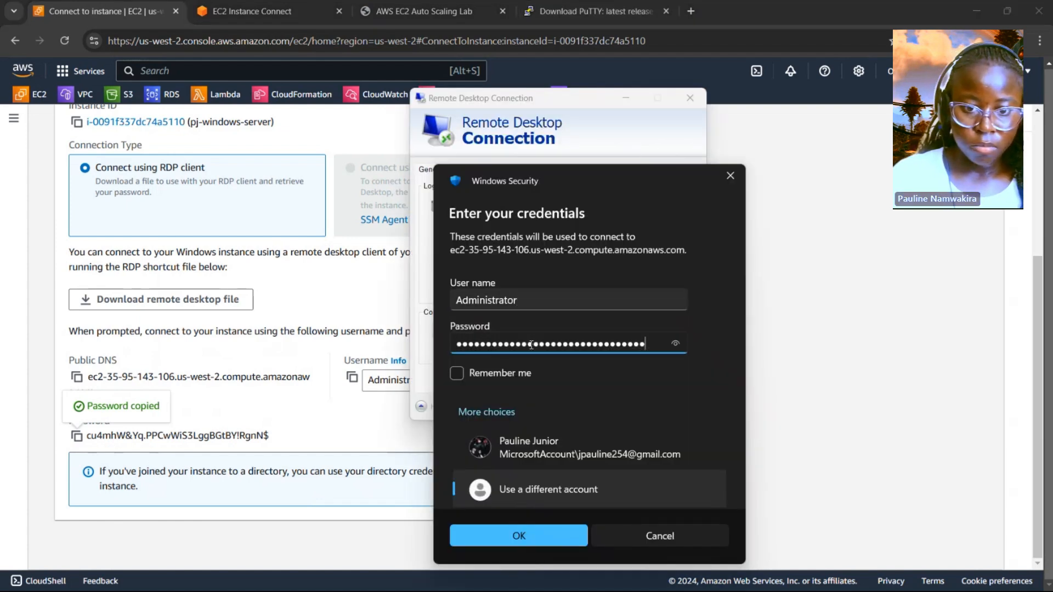
{"action": "left_click", "coordinate": [581, 534]}
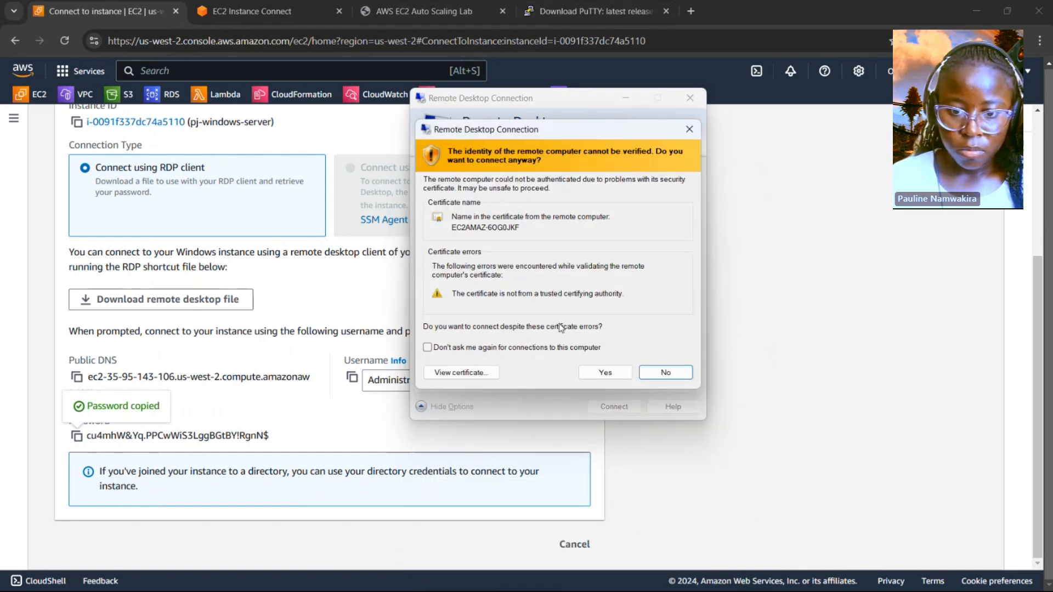
{"action": "left_click", "coordinate": [604, 374]}
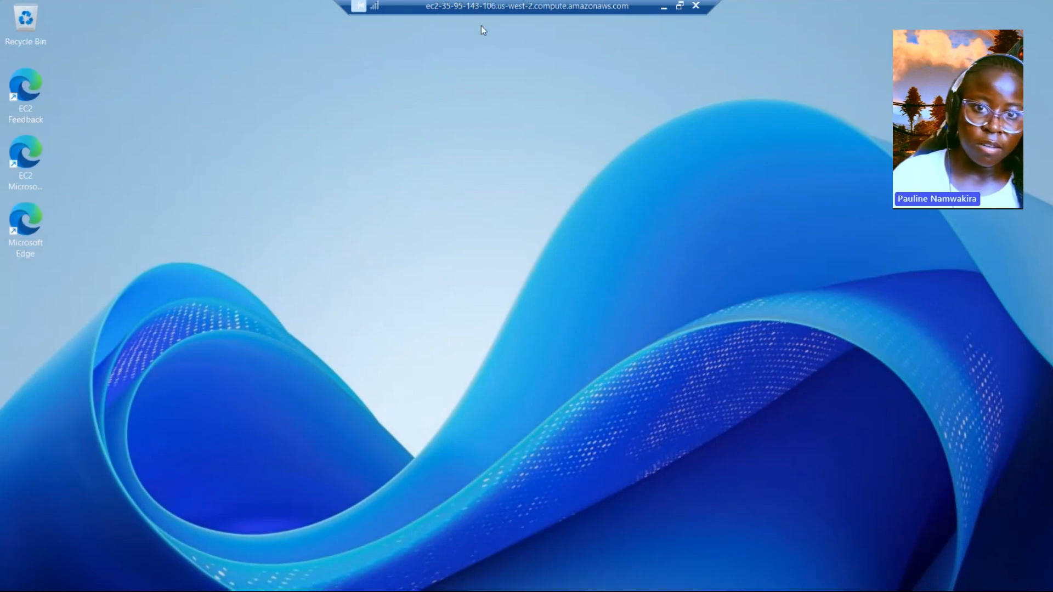
- Look over the remote Windows desktop in windowed and full-screen view and check its search pane
{"action": "double_click", "coordinate": [535, 6]}
{"action": "left_click_drag", "start_coordinate": [532, 67], "coordinate": [876, 6]}
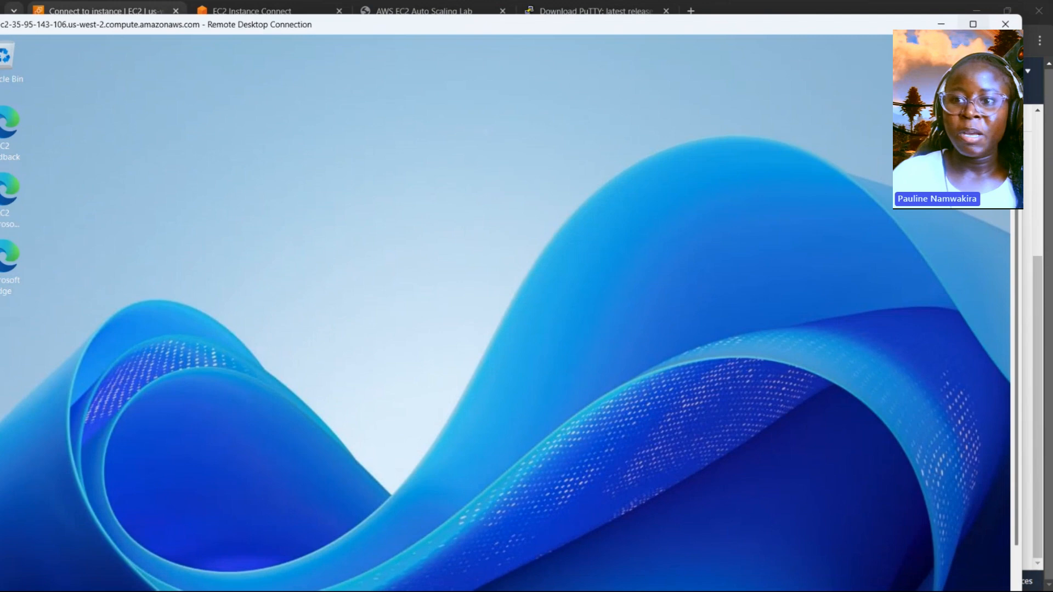
{"action": "left_click", "coordinate": [982, 24]}
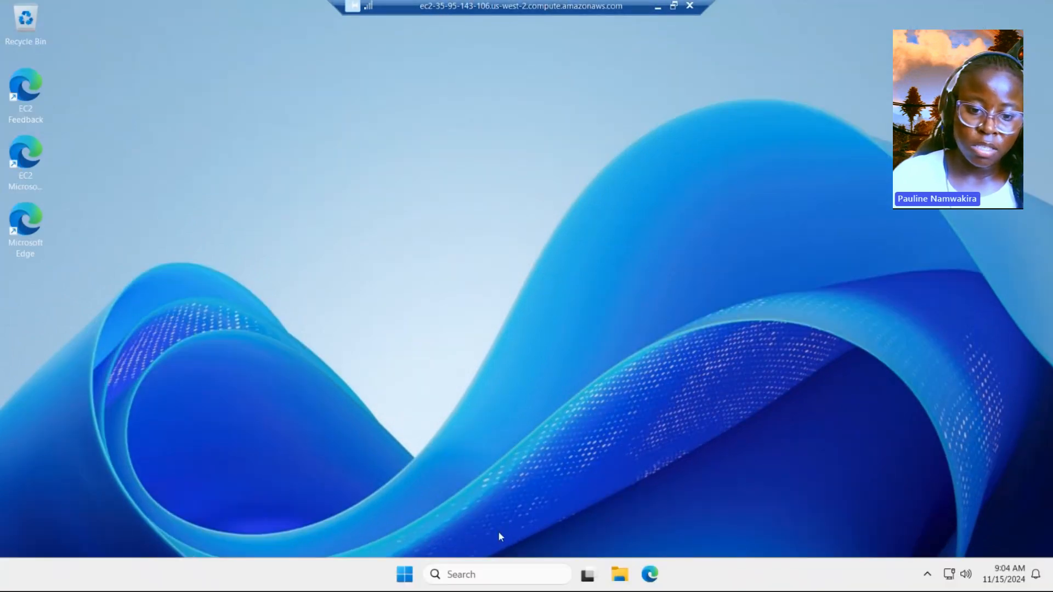
{"action": "left_click", "coordinate": [464, 577]}
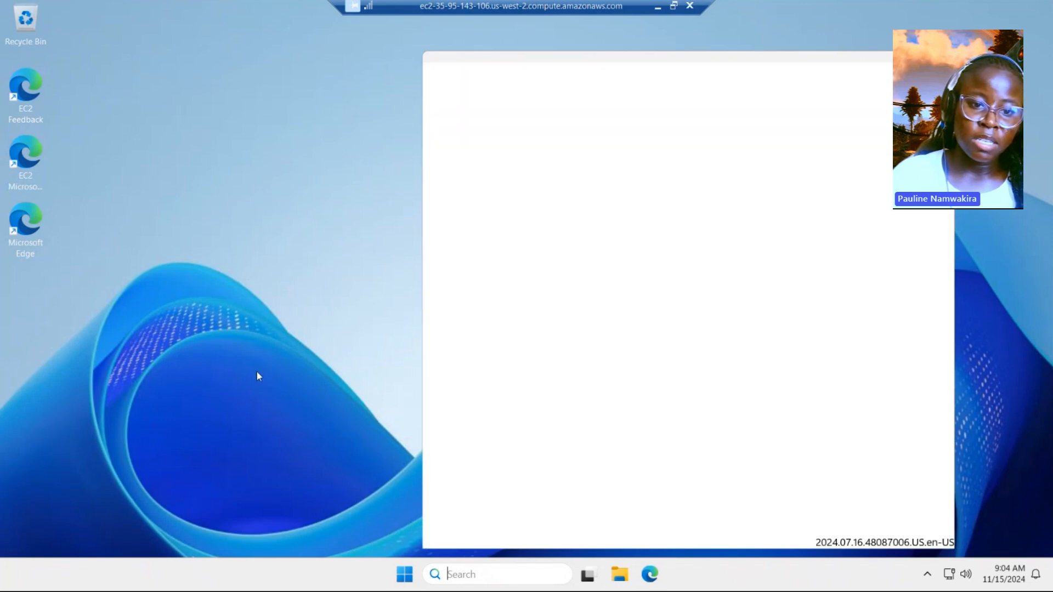
{"action": "left_click", "coordinate": [257, 373]}
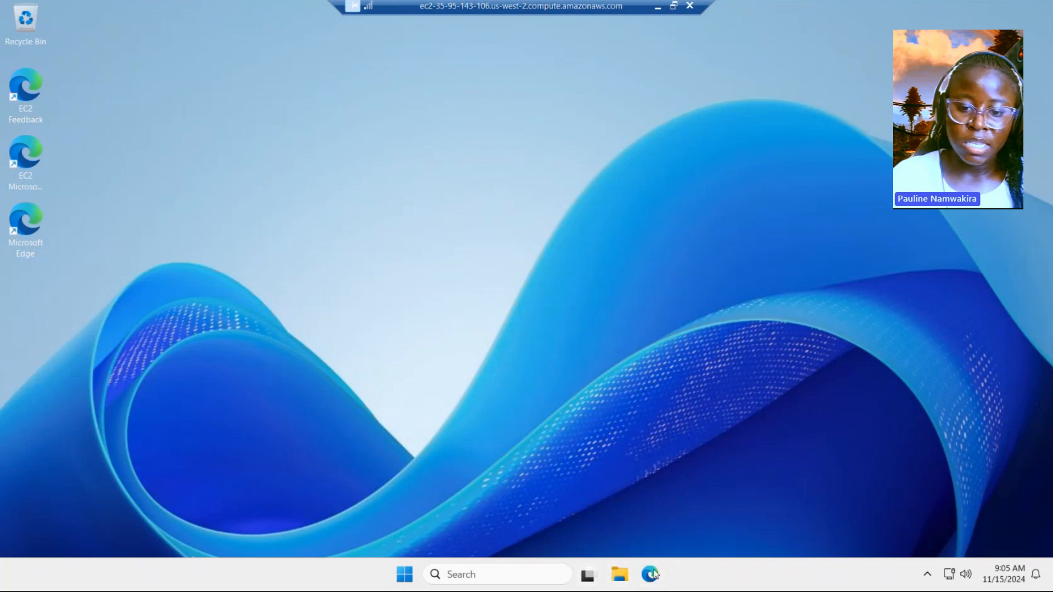
- Close the Remote Desktop session to pj-windows-server and confirm the disconnection
{"action": "left_click", "coordinate": [690, 8]}
{"action": "left_click", "coordinate": [568, 321]}
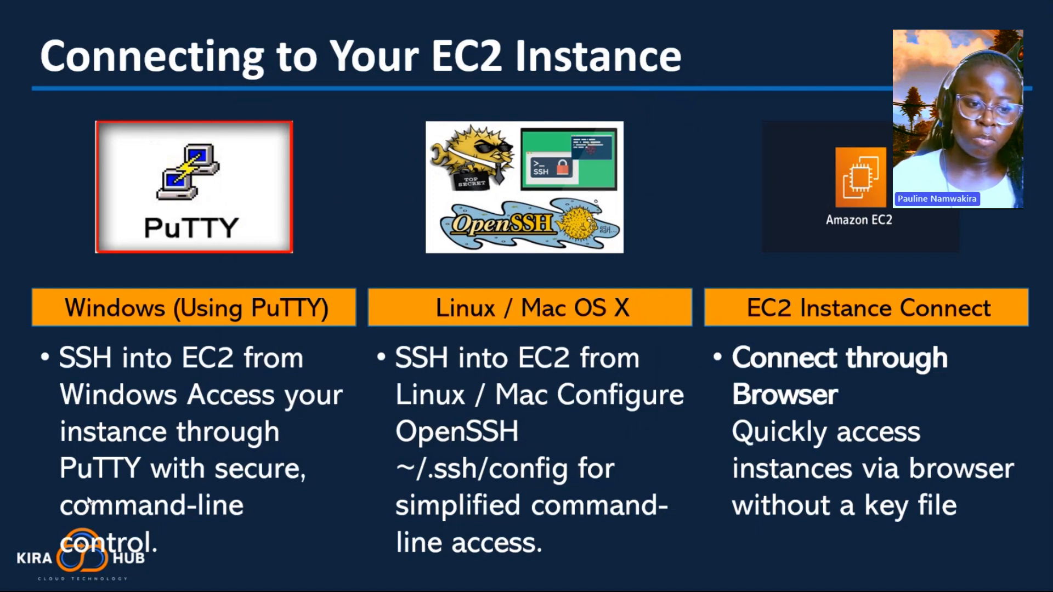
{"action": "left_click", "coordinate": [38, 577]}
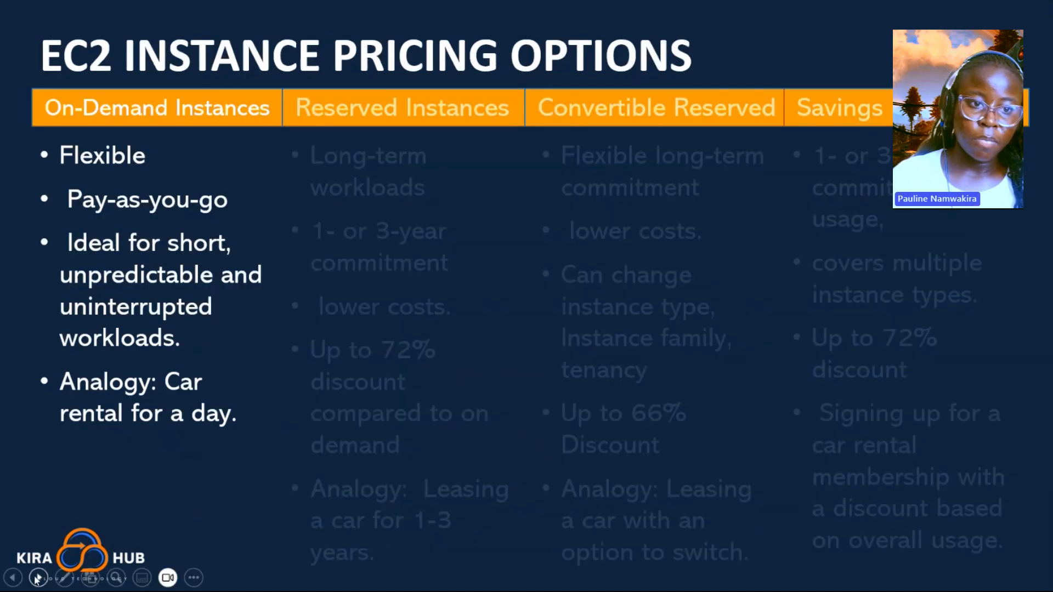
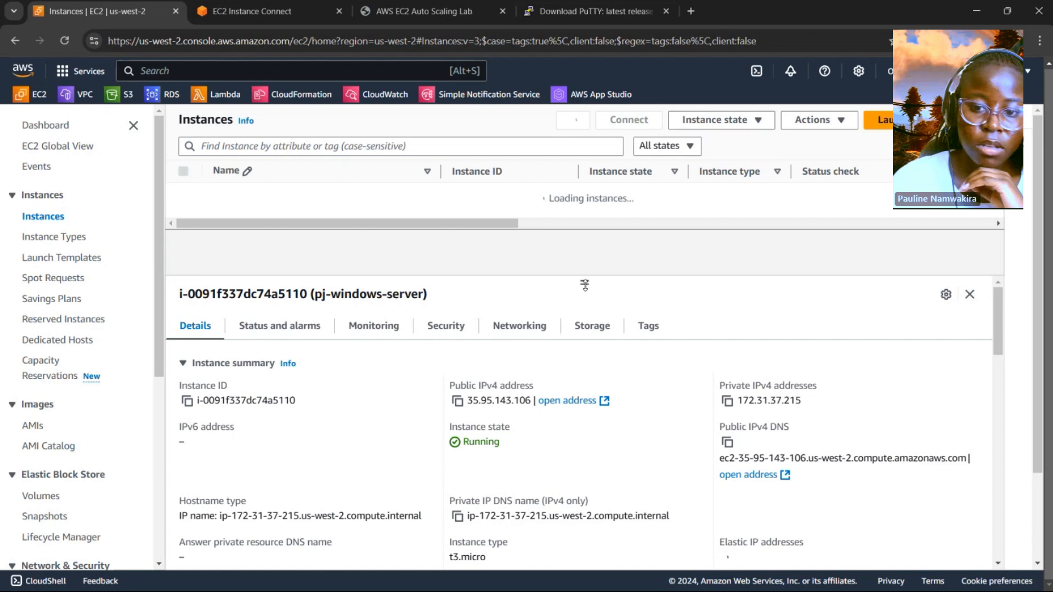
- Enlarge the instances list in the EC2 console and select only PJ-linux-server
{"action": "left_click_drag", "start_coordinate": [584, 285], "coordinate": [590, 337]}
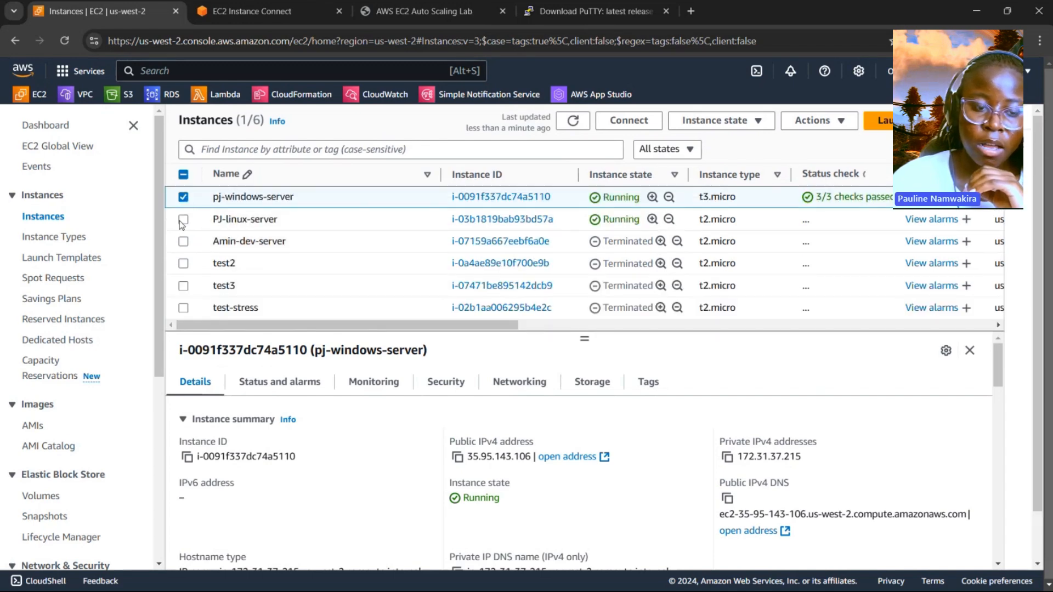
{"action": "left_click", "coordinate": [183, 221]}
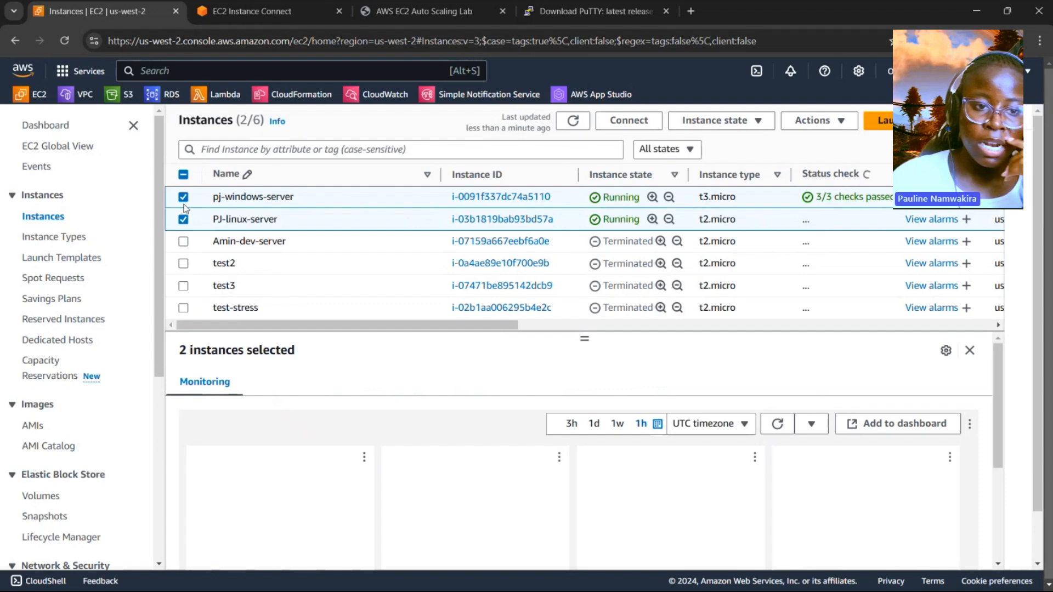
{"action": "left_click", "coordinate": [183, 203]}
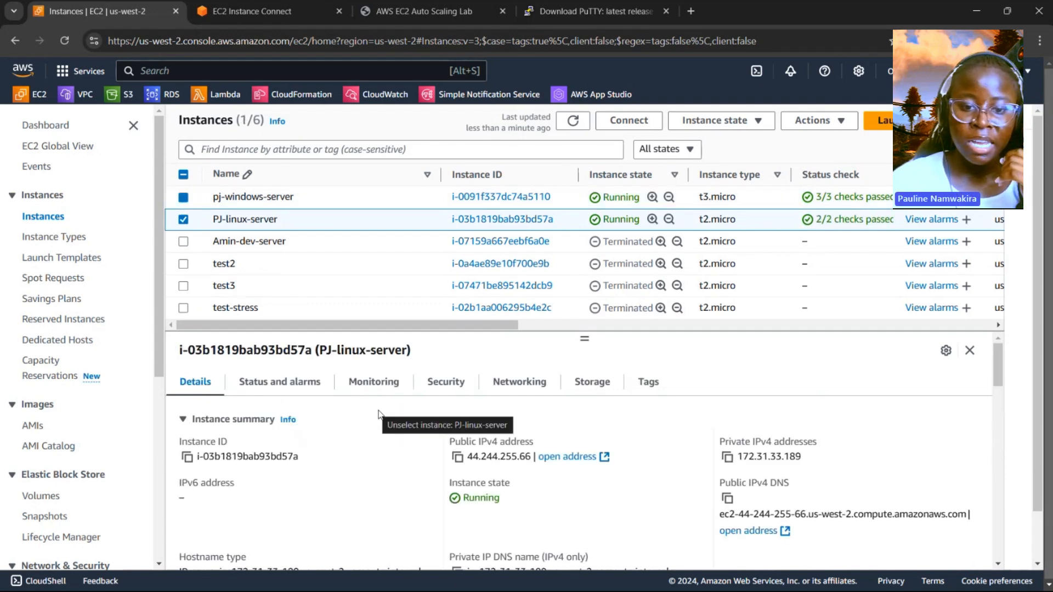
- Copy PJ-linux-server's public IPv4 address and open it in a new browser tab
{"action": "left_click", "coordinate": [457, 457]}
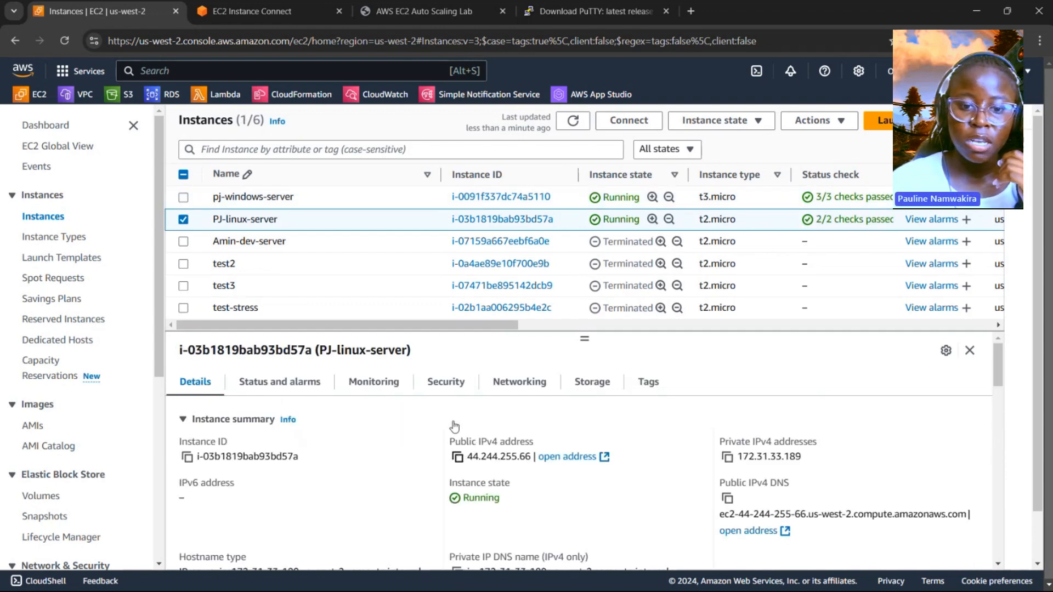
{"action": "left_click", "coordinate": [660, 36]}
{"action": "left_click", "coordinate": [690, 11]}
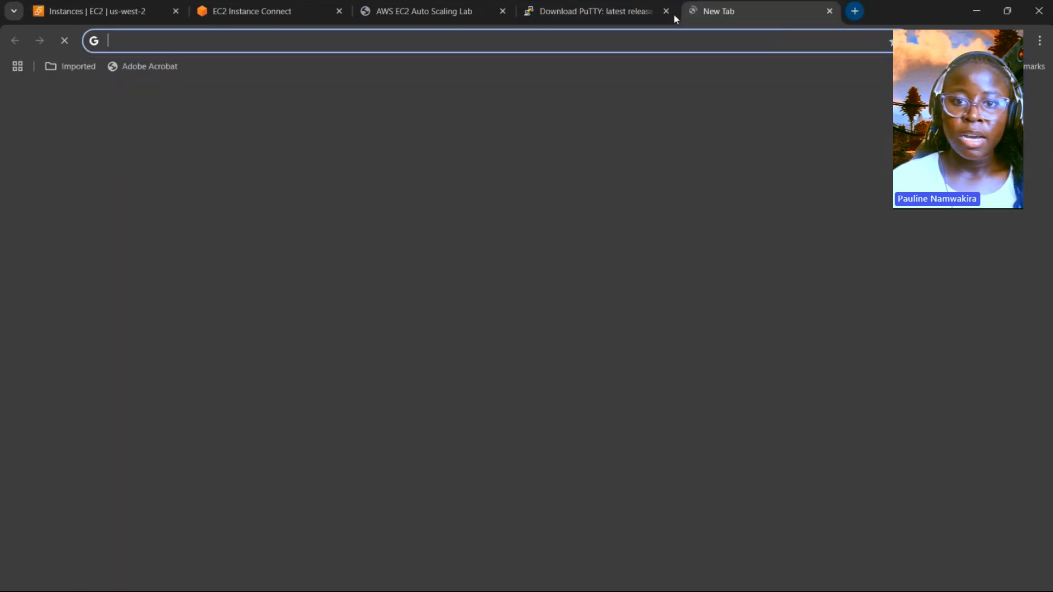
{"action": "left_click", "coordinate": [659, 36]}
{"action": "key", "text": "ctrl+v"}
{"action": "key", "text": "Return"}
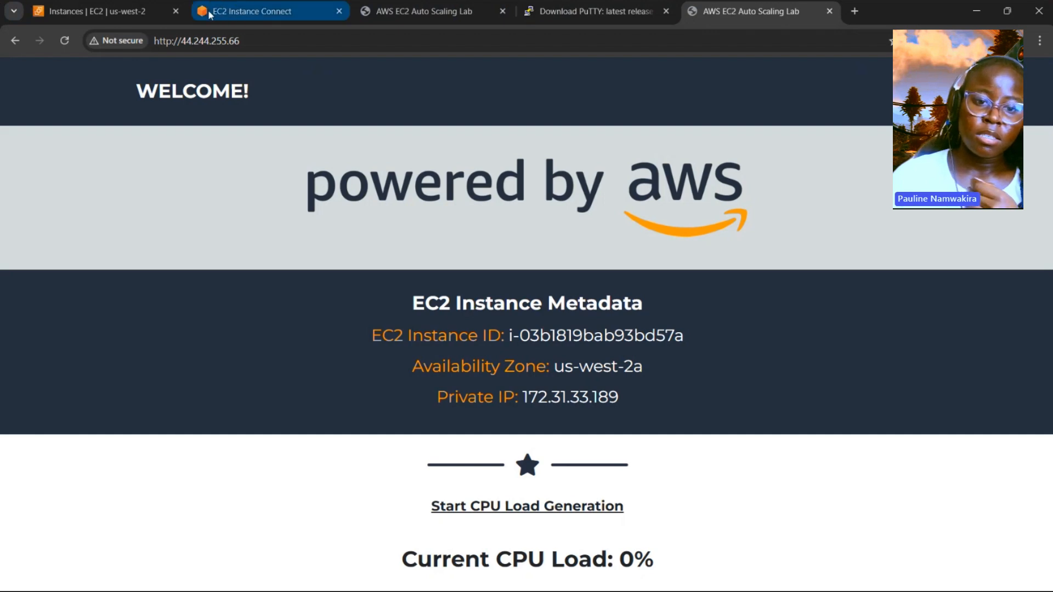
- Return to the EC2 Instances list and stop the PJ-linux-server instance
{"action": "left_click", "coordinate": [252, 11]}
{"action": "left_click", "coordinate": [131, 14]}
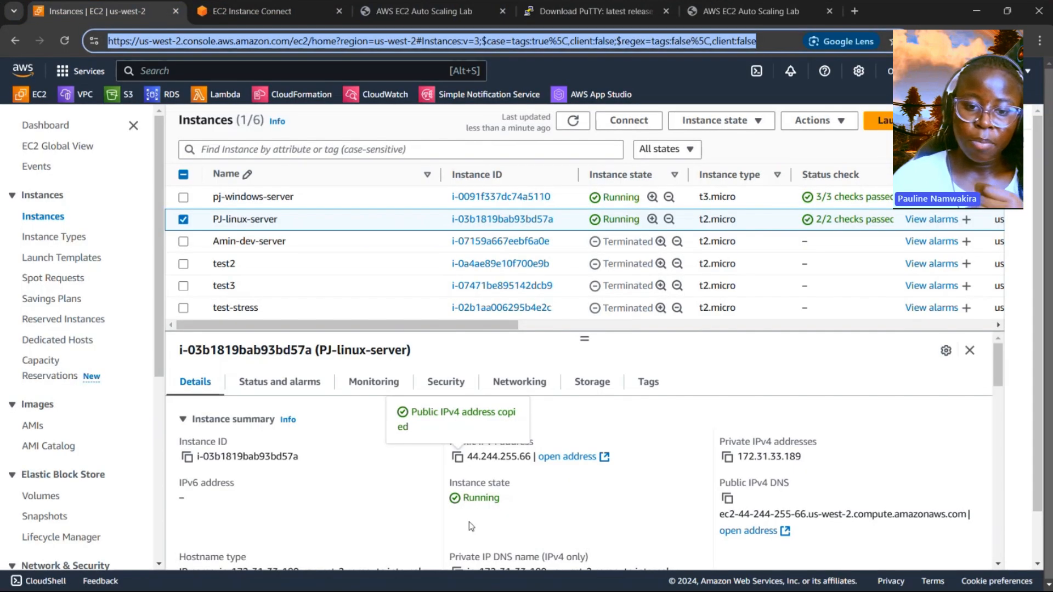
{"action": "left_click", "coordinate": [721, 121]}
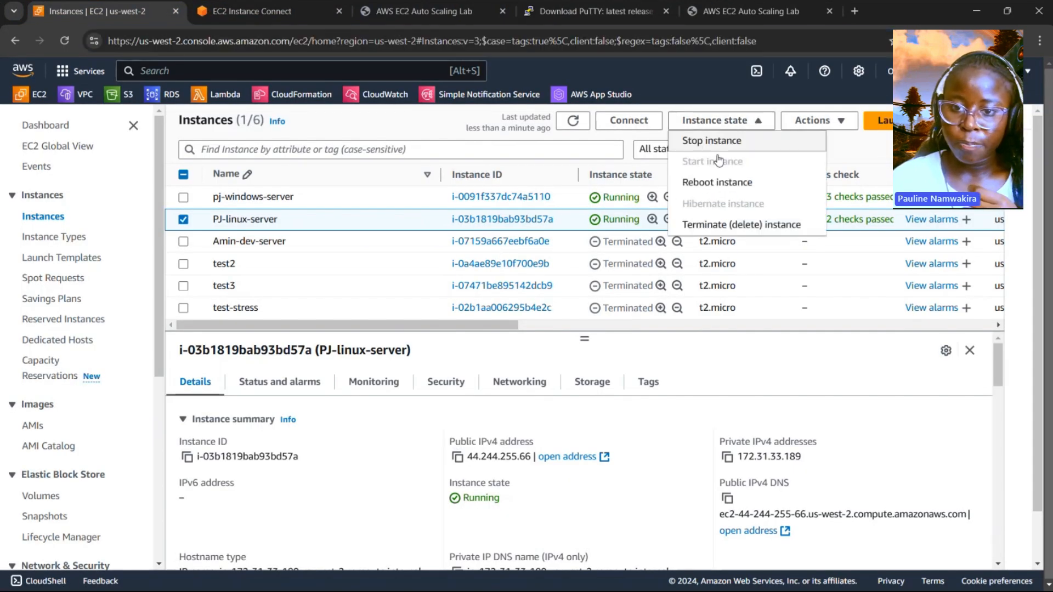
{"action": "left_click", "coordinate": [710, 142]}
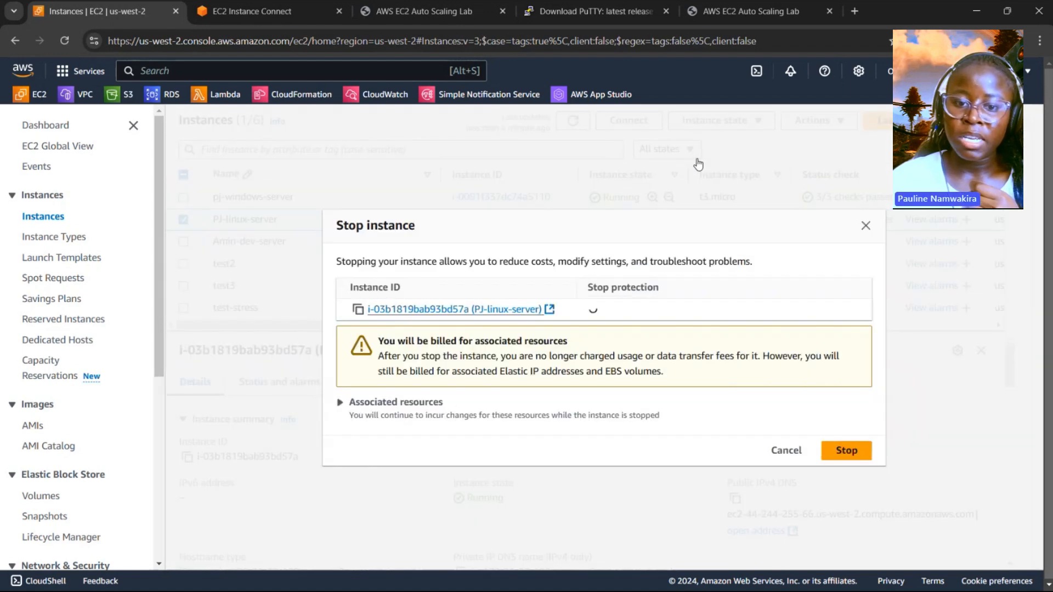
{"action": "left_click", "coordinate": [847, 450]}
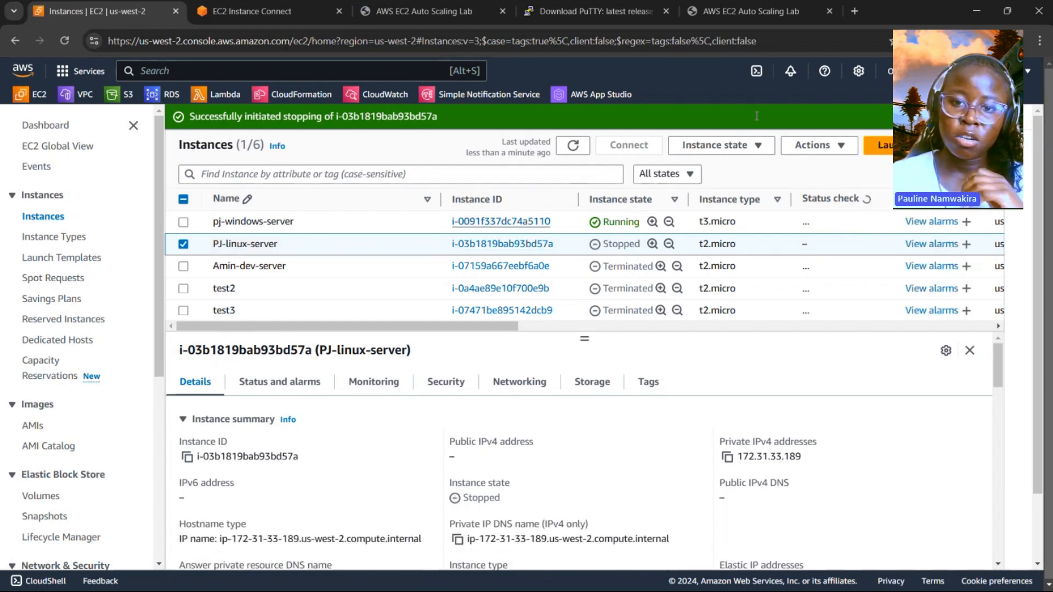
- Check the stopped PJ-linux-server's public IPv4 address field and start the instance again
{"action": "double_click", "coordinate": [454, 458]}
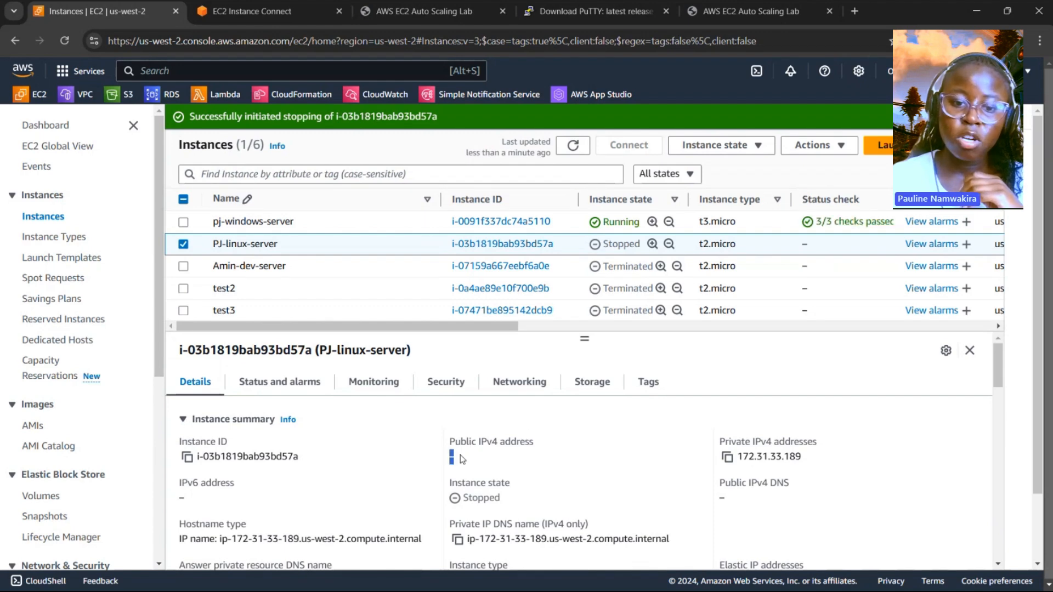
{"action": "left_click", "coordinate": [528, 452]}
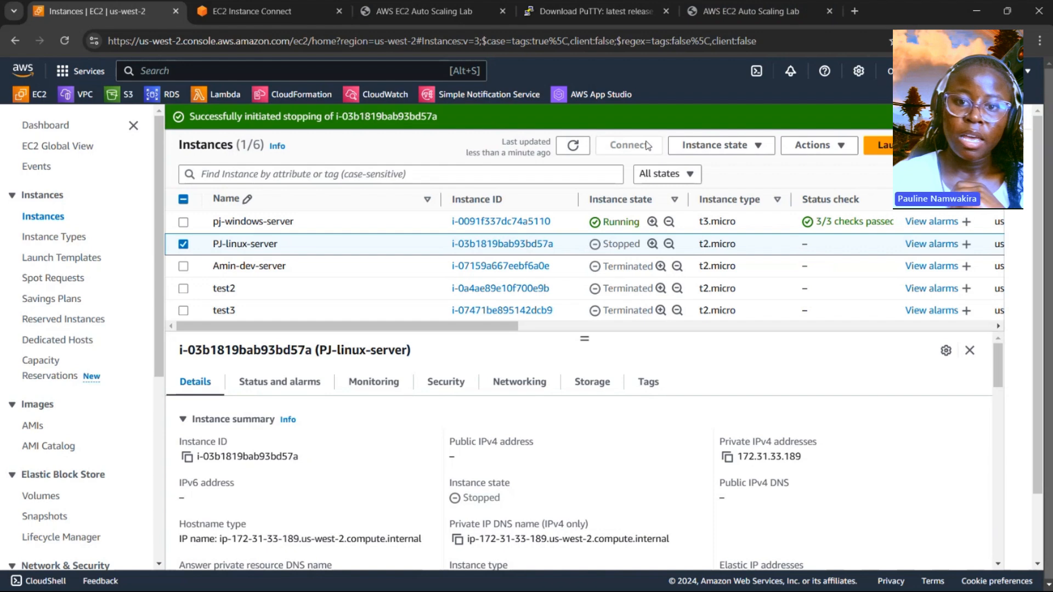
{"action": "left_click", "coordinate": [714, 144]}
{"action": "left_click", "coordinate": [695, 189]}
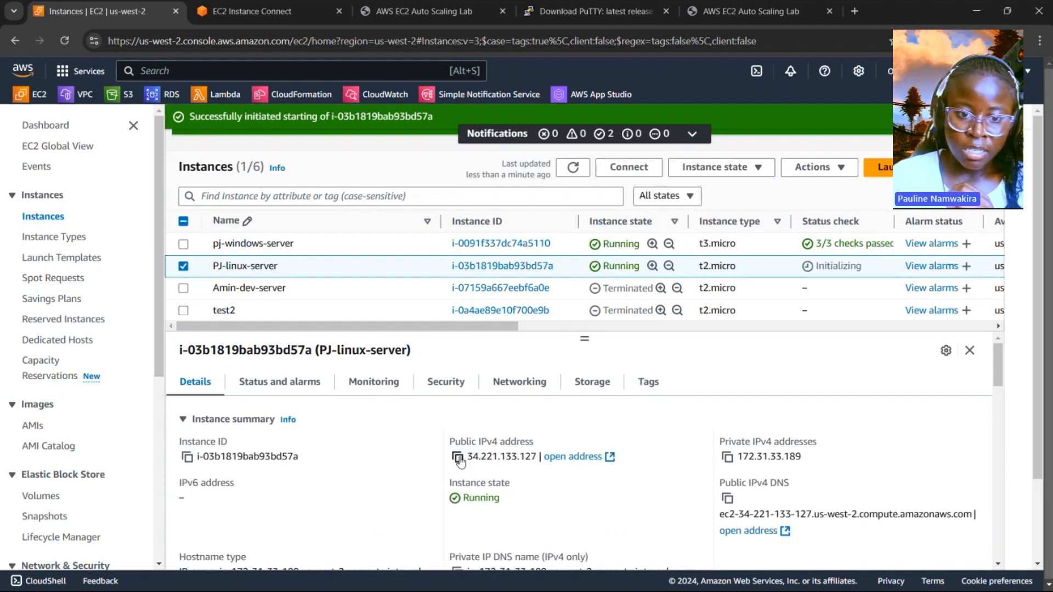
- Copy PJ-linux-server's new public IPv4 address, compare it with the old web page's address 44.244.255.66, and reload that page
{"action": "left_click", "coordinate": [459, 462]}
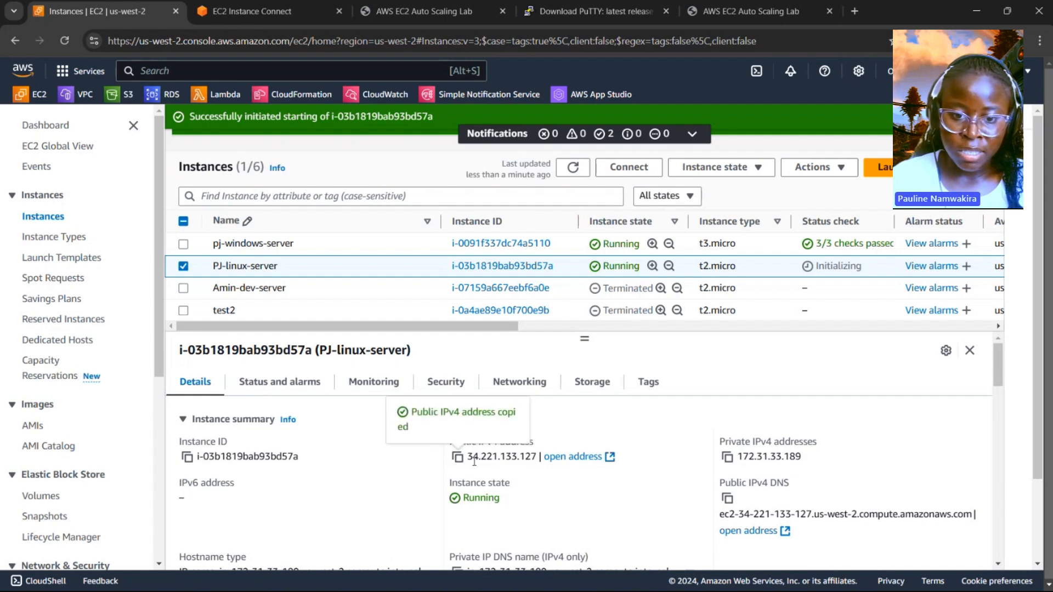
{"action": "left_click", "coordinate": [721, 17]}
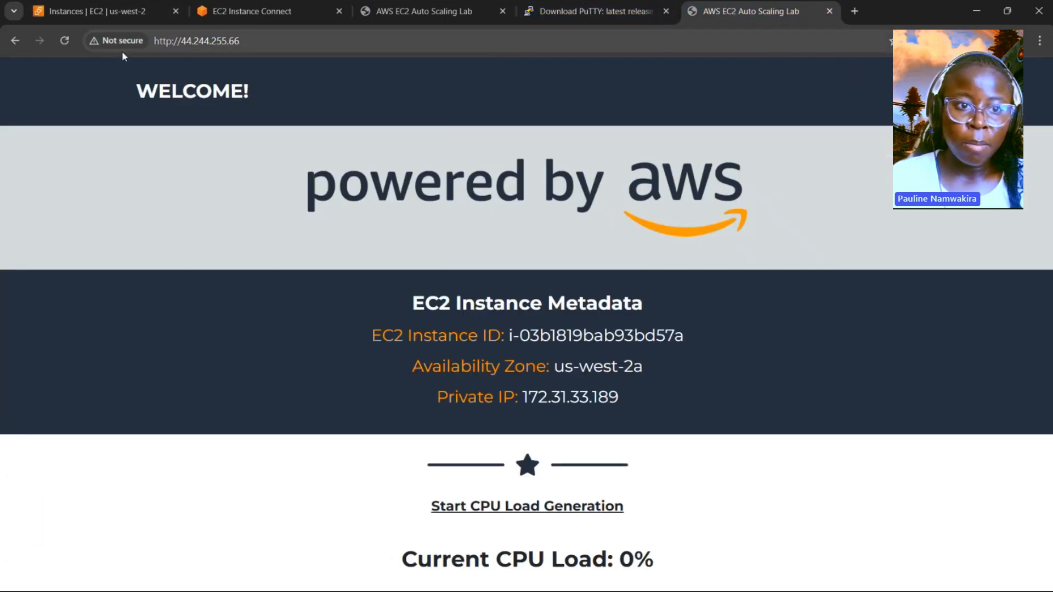
{"action": "left_click_drag", "start_coordinate": [183, 42], "coordinate": [246, 48]}
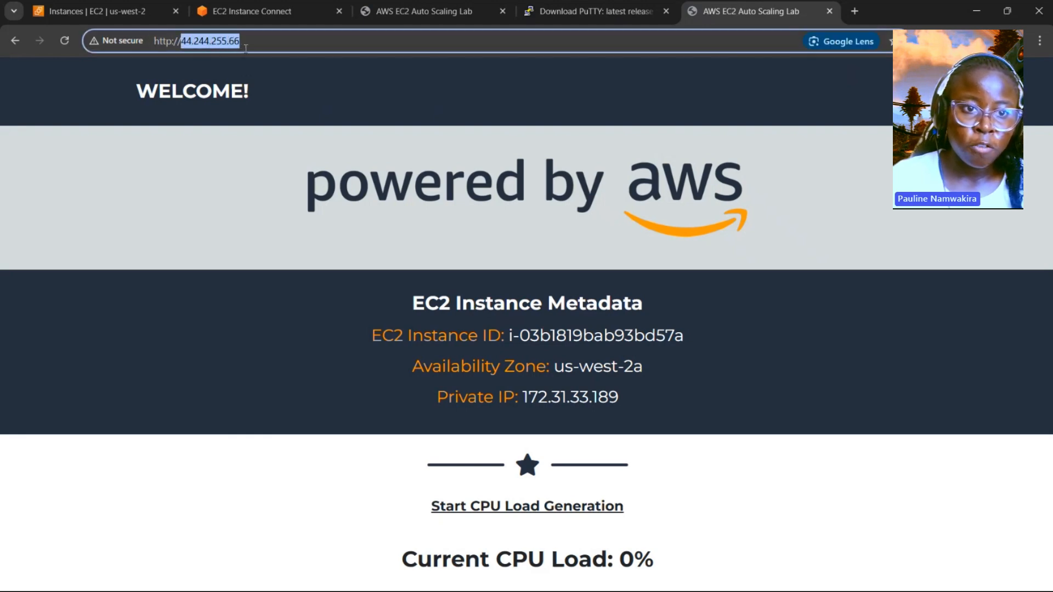
{"action": "left_click", "coordinate": [96, 22]}
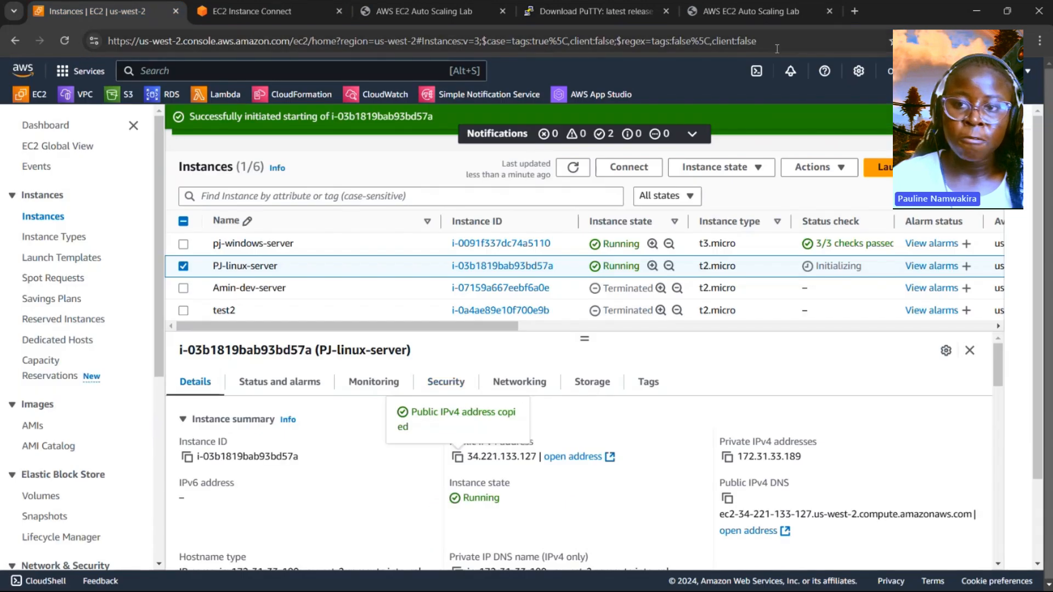
{"action": "left_click", "coordinate": [756, 13]}
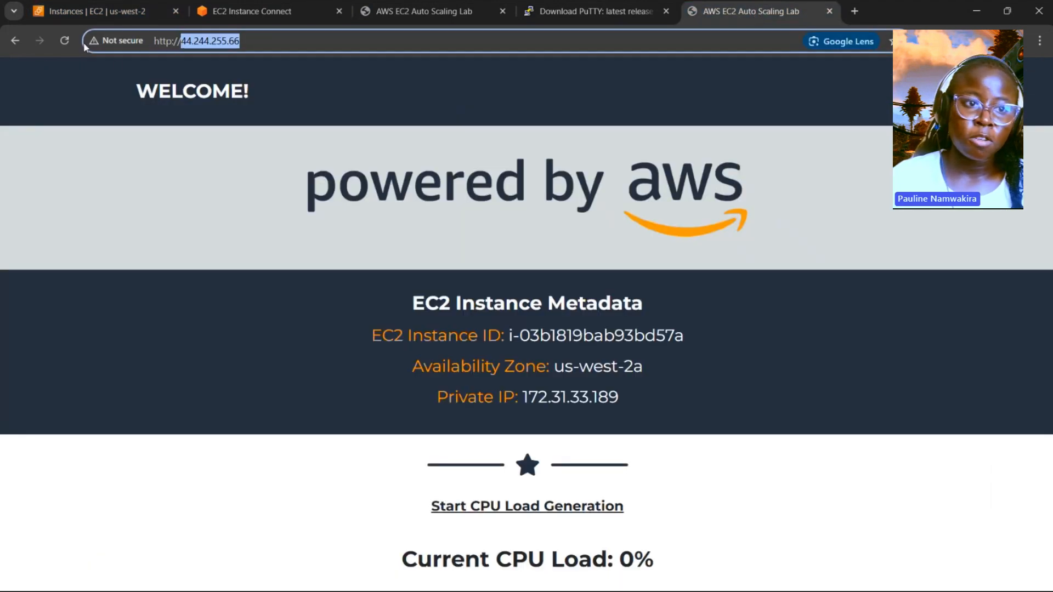
{"action": "left_click", "coordinate": [64, 41]}
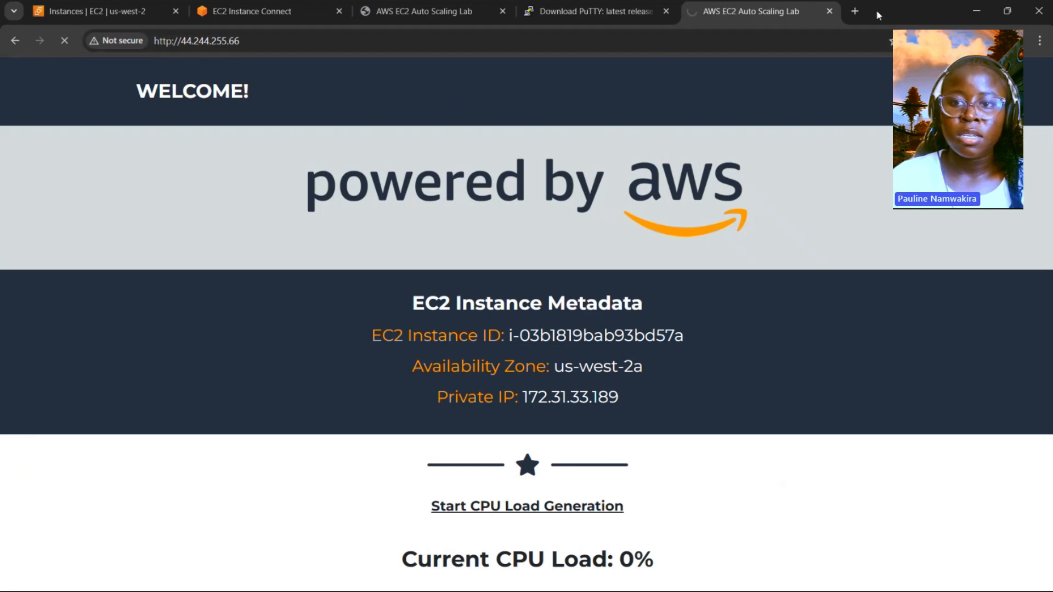
- Open the copied address 34.221.133.127 in a new browser tab
{"action": "left_click", "coordinate": [854, 11]}
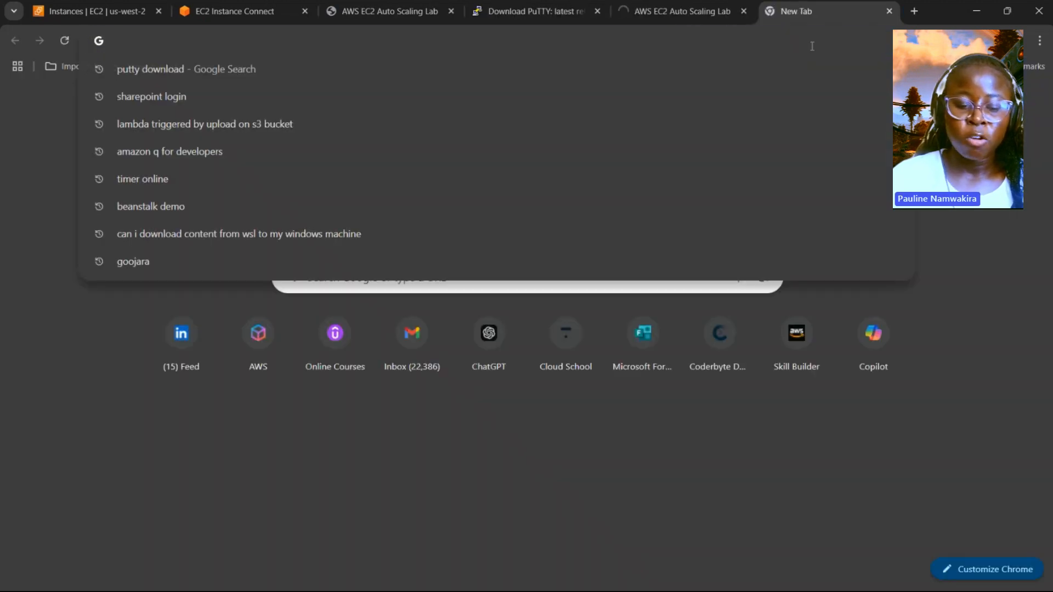
{"action": "key", "text": "ctrl+v"}
{"action": "key", "text": "Return"}
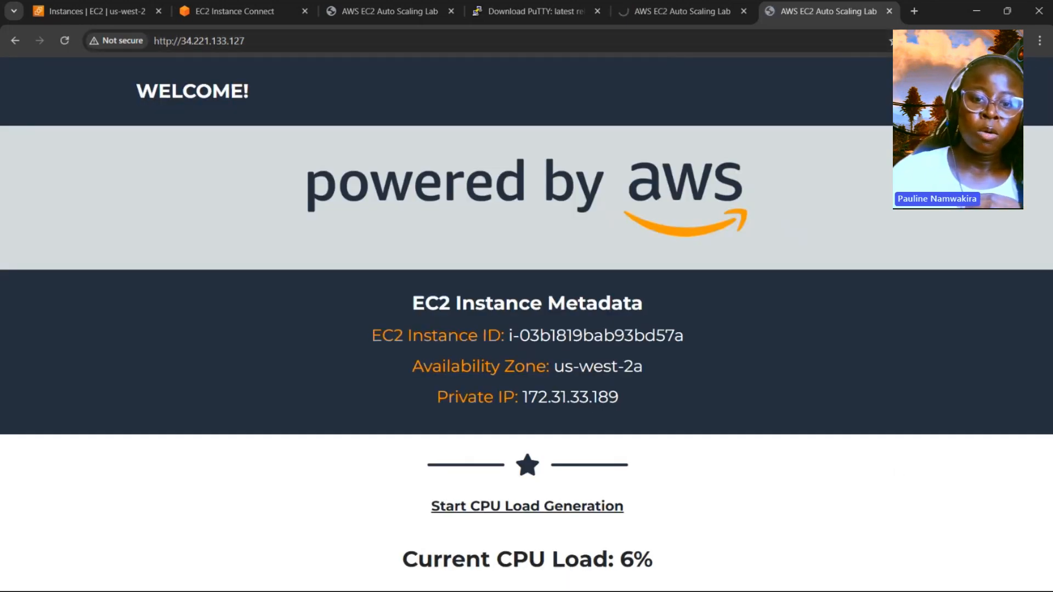
- Allocate an Elastic IP address from Amazon's pool of IPv4 addresses with network border group us-west-2
{"action": "left_click", "coordinate": [63, 14]}
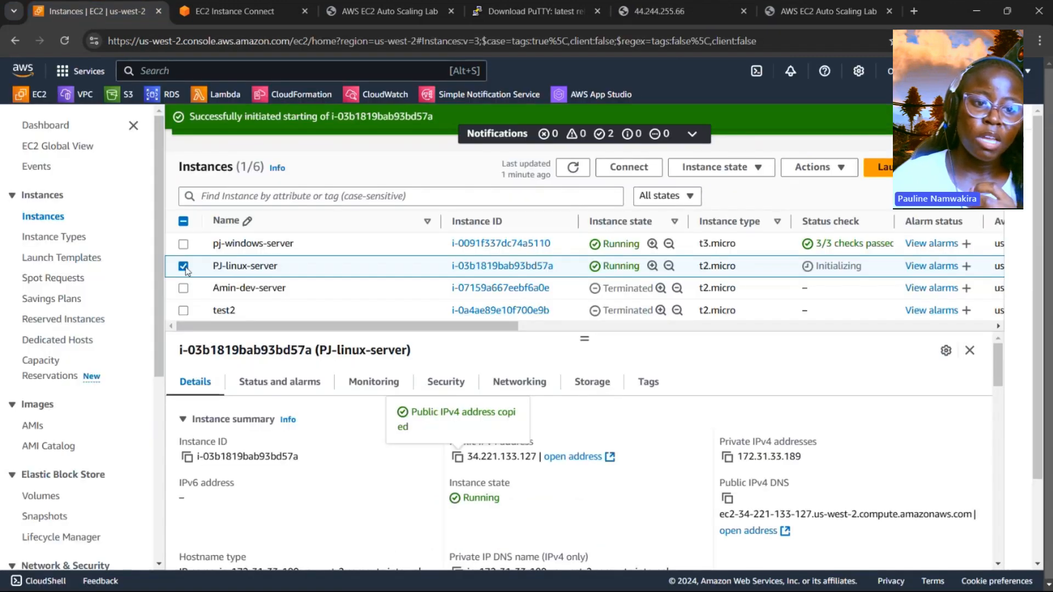
{"action": "left_click", "coordinate": [183, 267]}
{"action": "scroll", "coordinate": [160, 307], "scroll_direction": "down", "scroll_amount": 2}
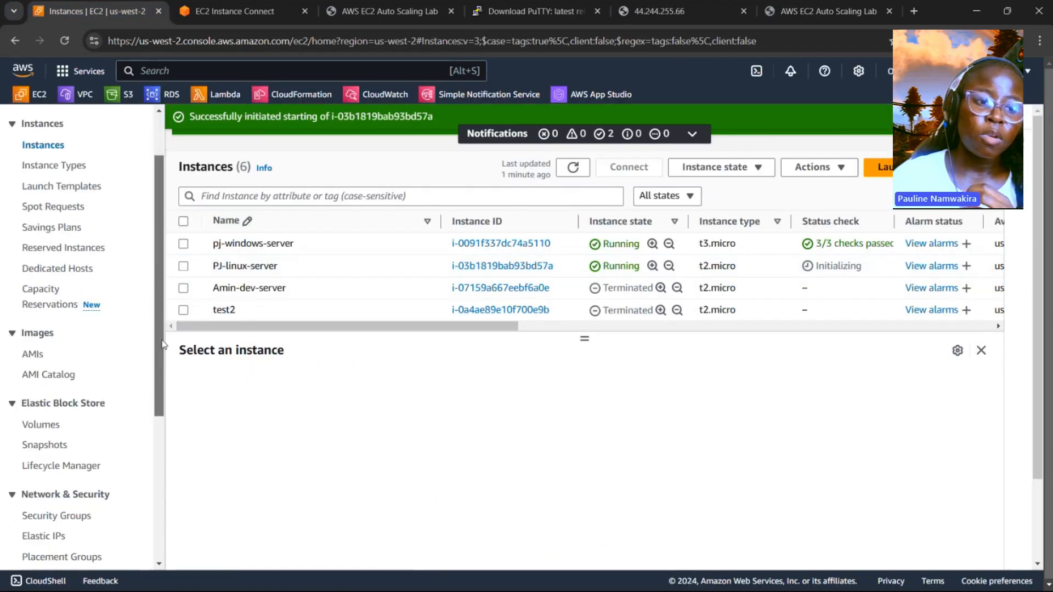
{"action": "scroll", "coordinate": [162, 344], "scroll_direction": "down", "scroll_amount": 2}
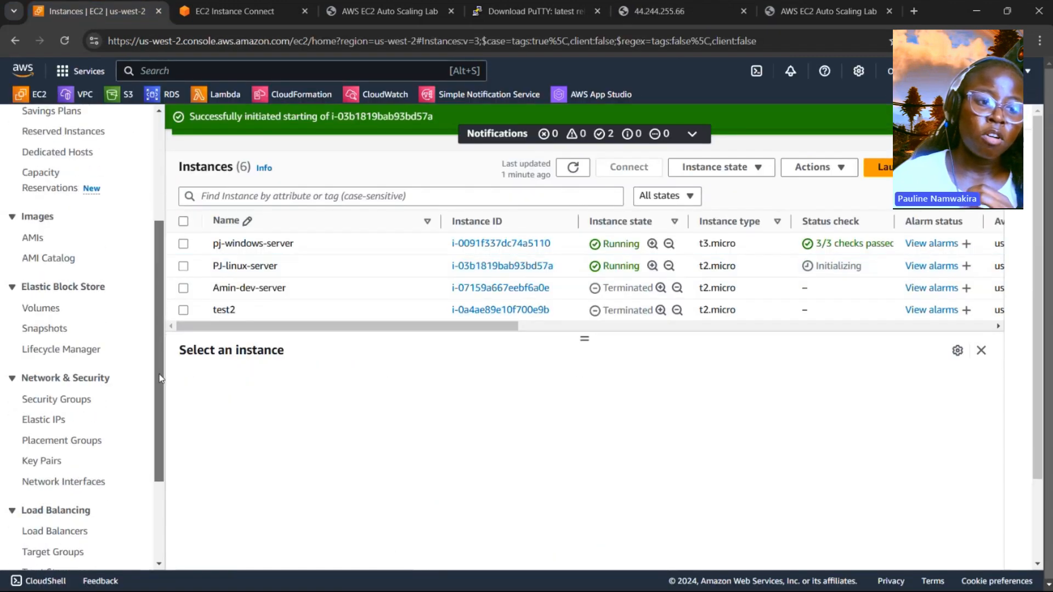
{"action": "left_click", "coordinate": [61, 420]}
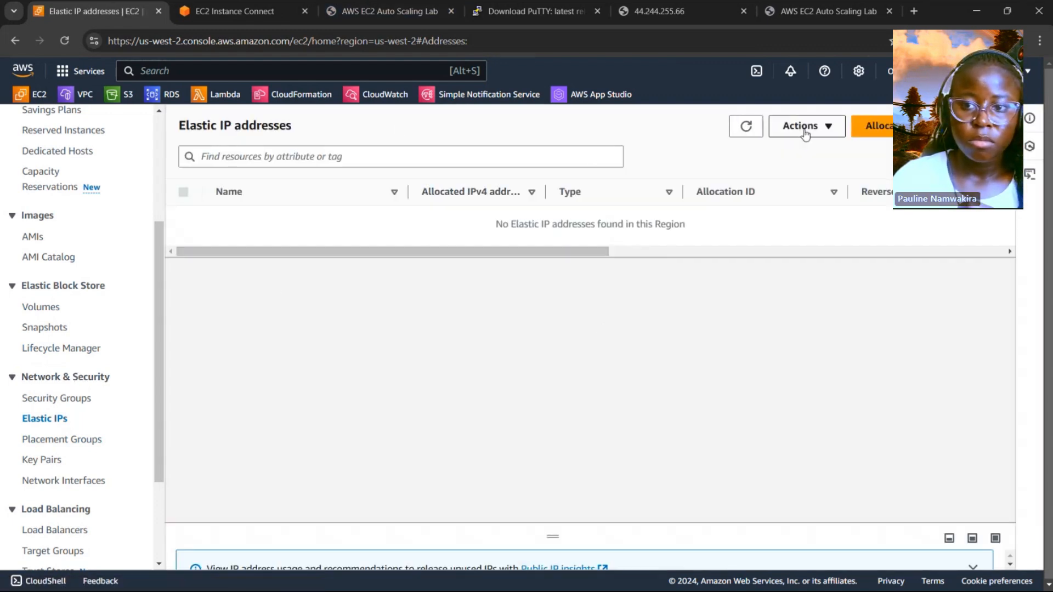
{"action": "left_click", "coordinate": [886, 130]}
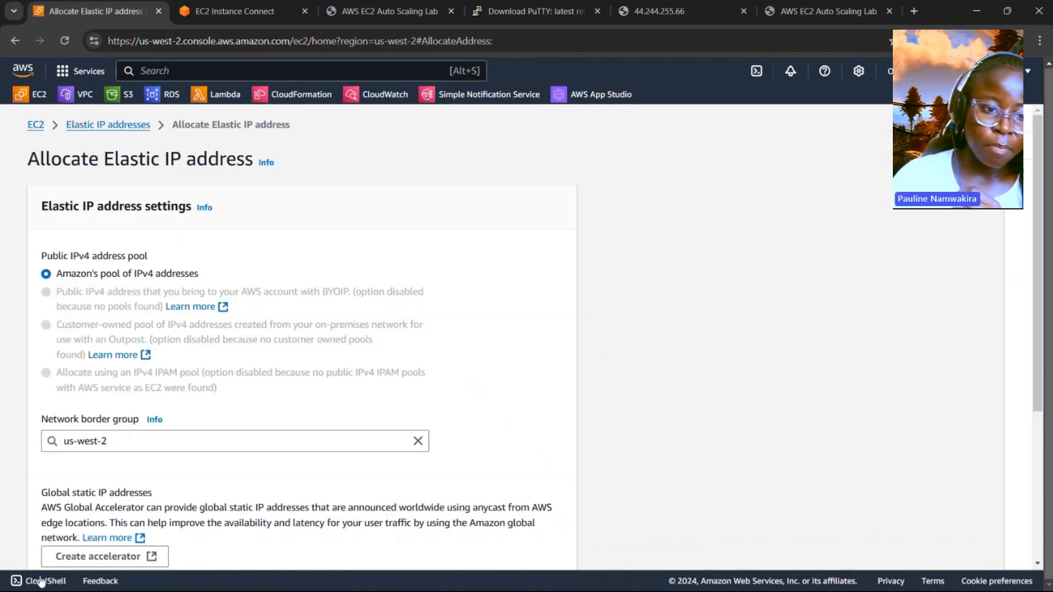
{"action": "scroll", "coordinate": [291, 272], "scroll_direction": "down", "scroll_amount": 4}
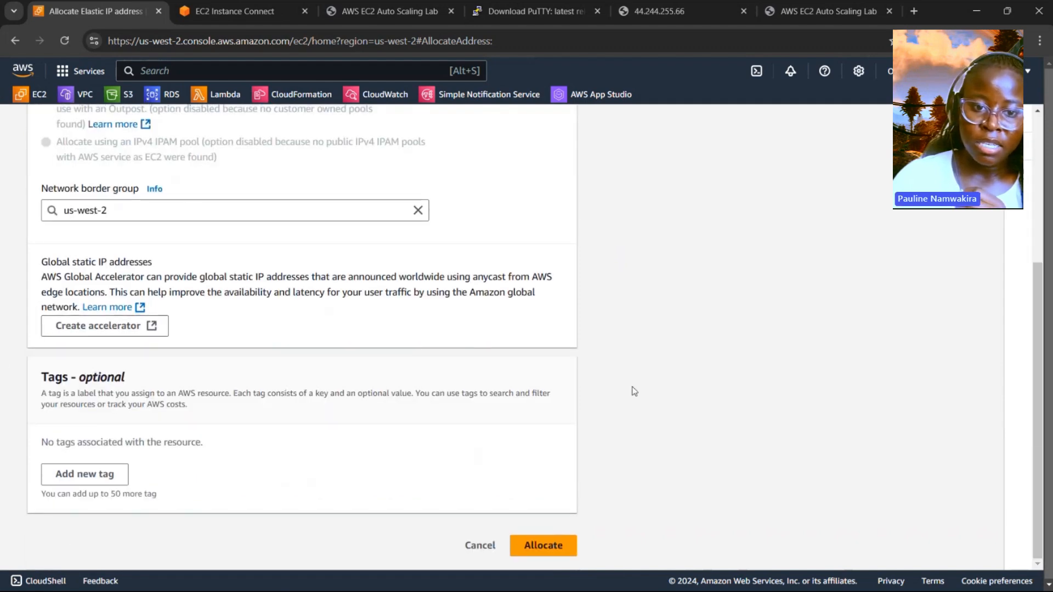
{"action": "left_click", "coordinate": [544, 544]}
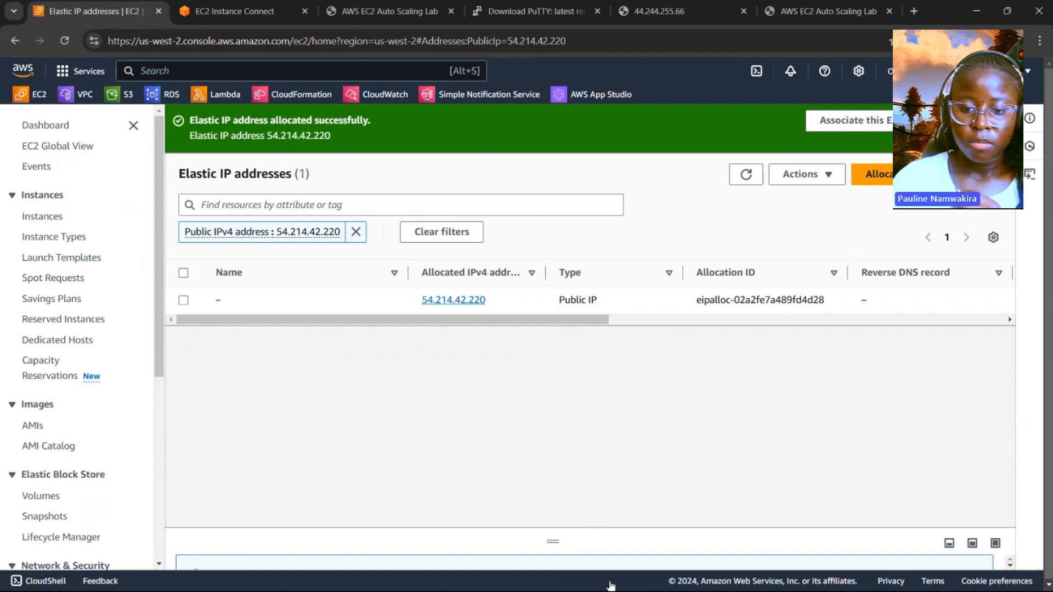
{"action": "left_click", "coordinate": [585, 590]}
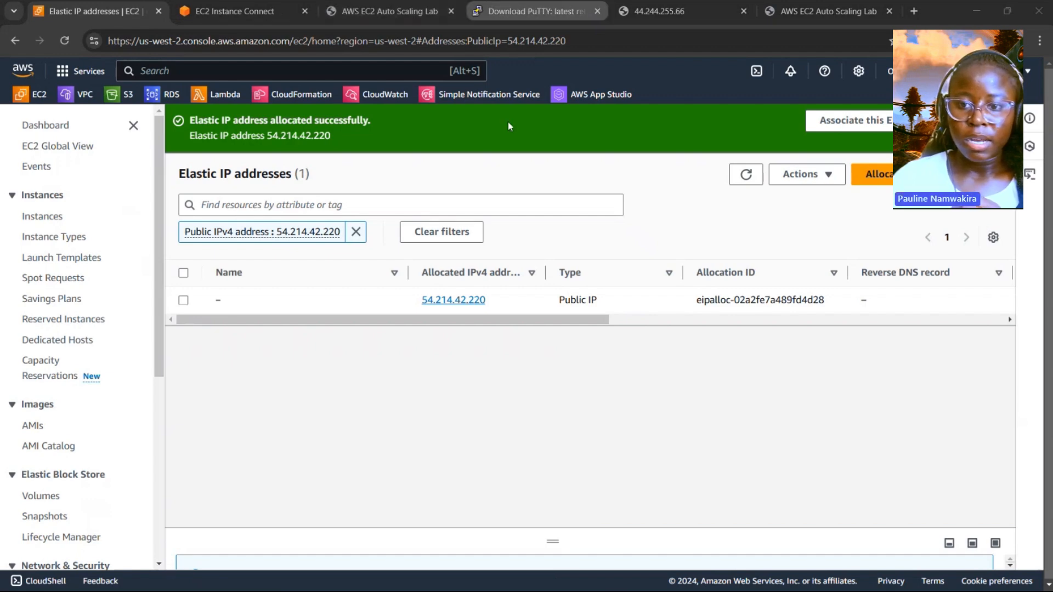
- Associate the Elastic IP address 54.214.42.220 with the PJ-linux-server instance
{"action": "left_click", "coordinate": [866, 127]}
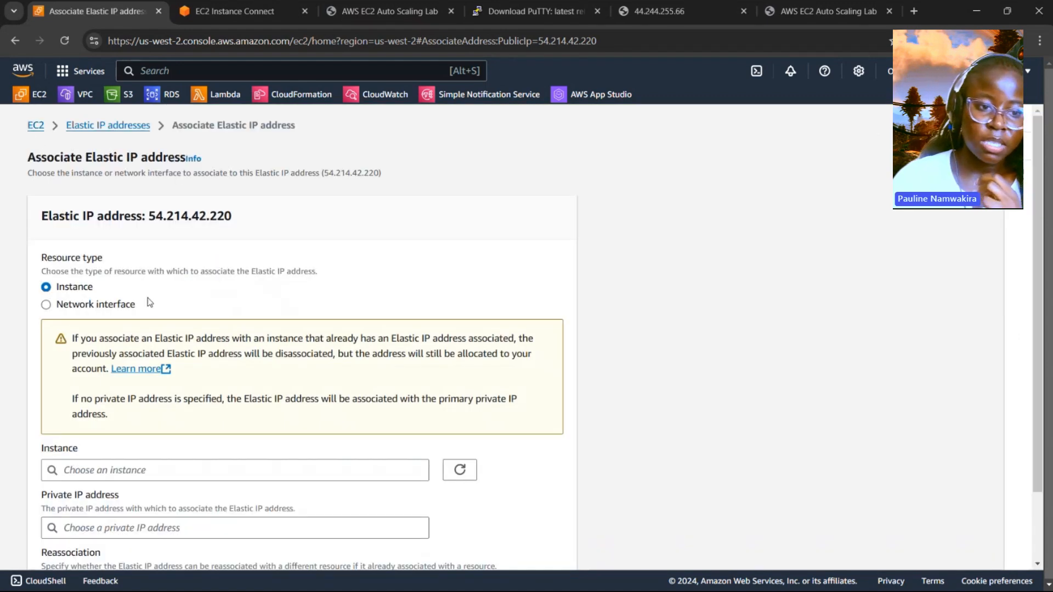
{"action": "scroll", "coordinate": [134, 269], "scroll_direction": "down", "scroll_amount": 1}
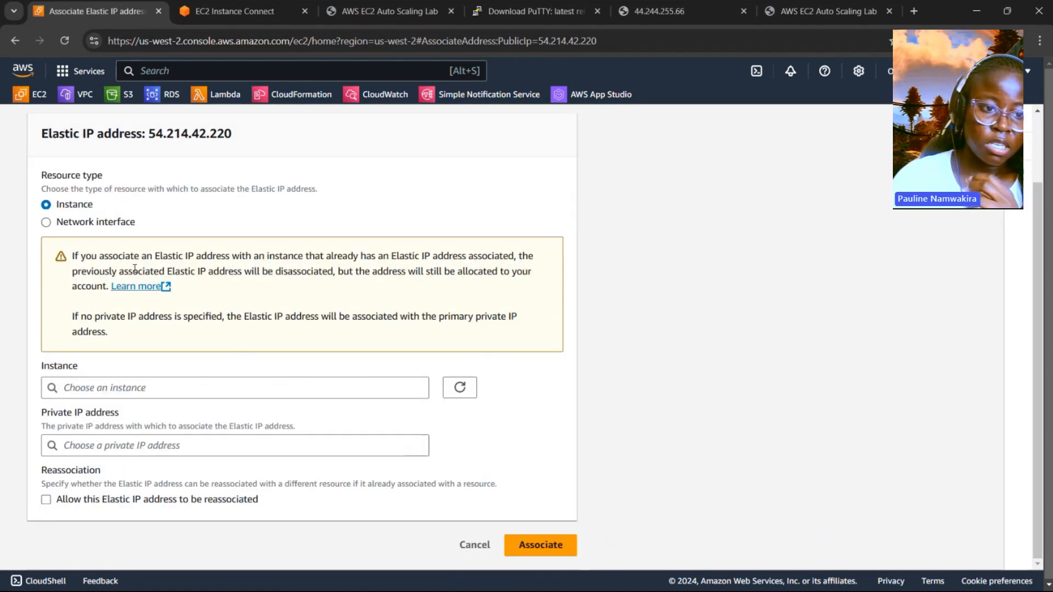
{"action": "left_click", "coordinate": [179, 386]}
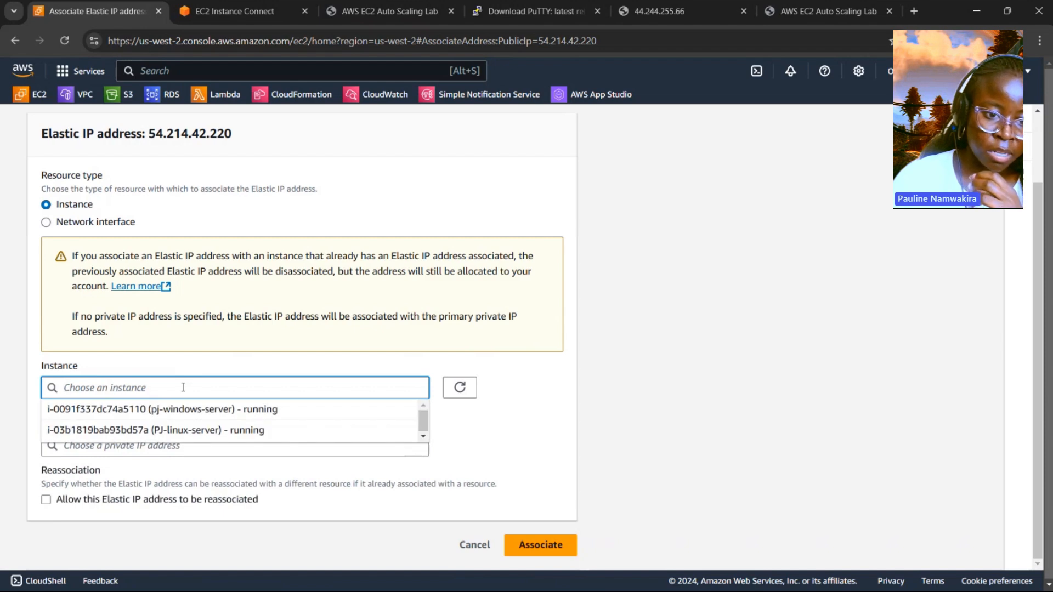
{"action": "left_click", "coordinate": [190, 430]}
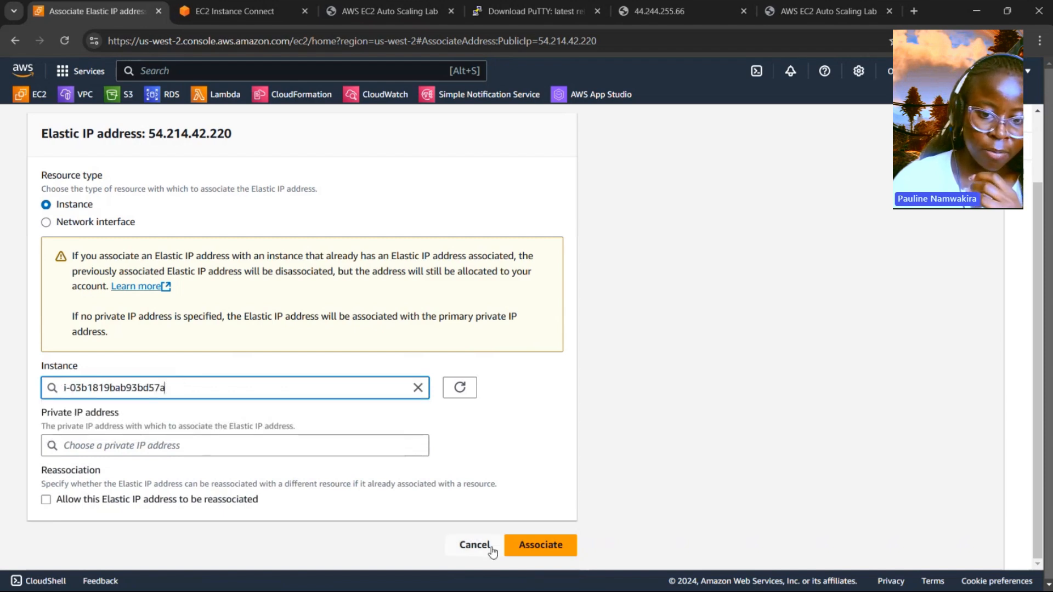
{"action": "left_click", "coordinate": [527, 552]}
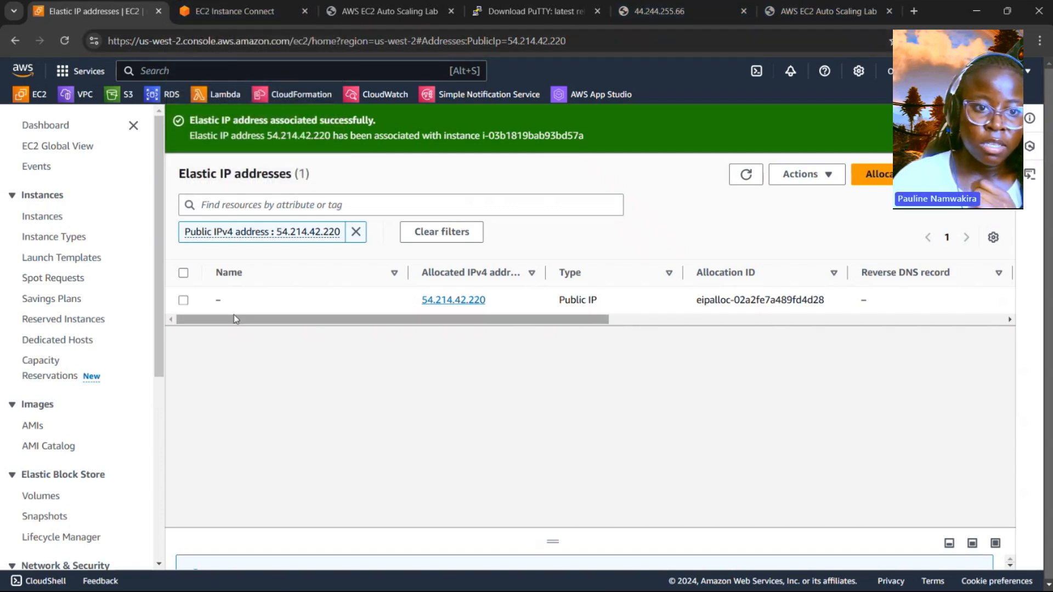
- Select PJ-linux-server in the Instances list, refresh the list, and examine its public IPv4 address and remaining details
{"action": "left_click", "coordinate": [43, 215]}
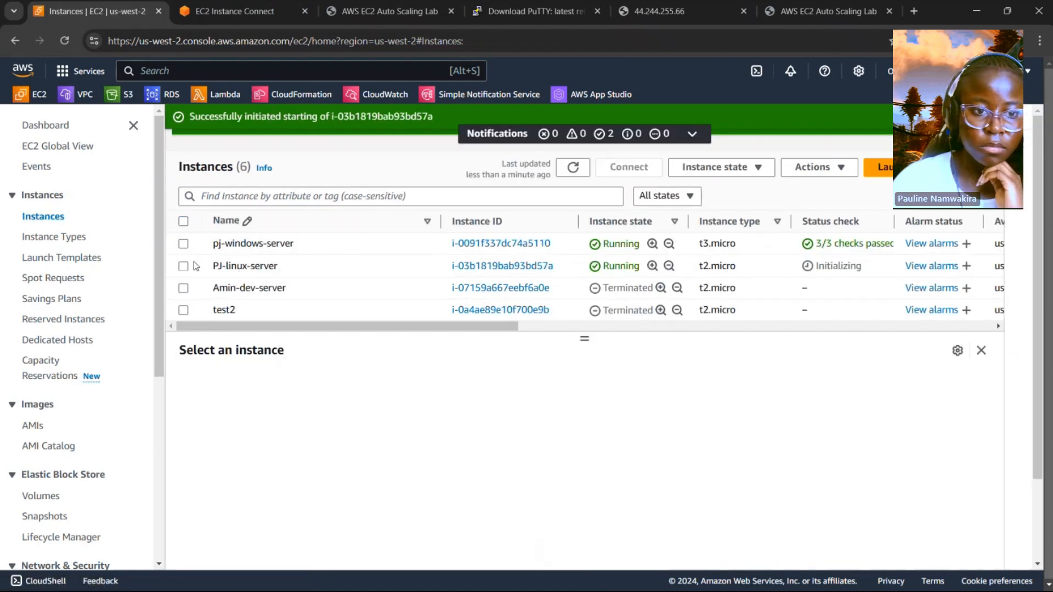
{"action": "left_click", "coordinate": [184, 267]}
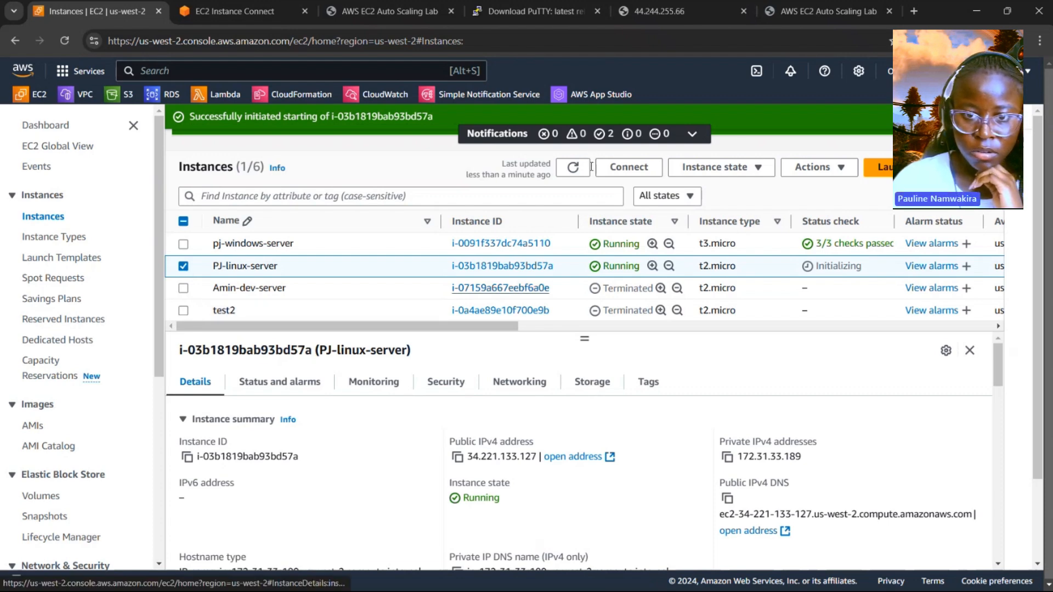
{"action": "left_click", "coordinate": [572, 168]}
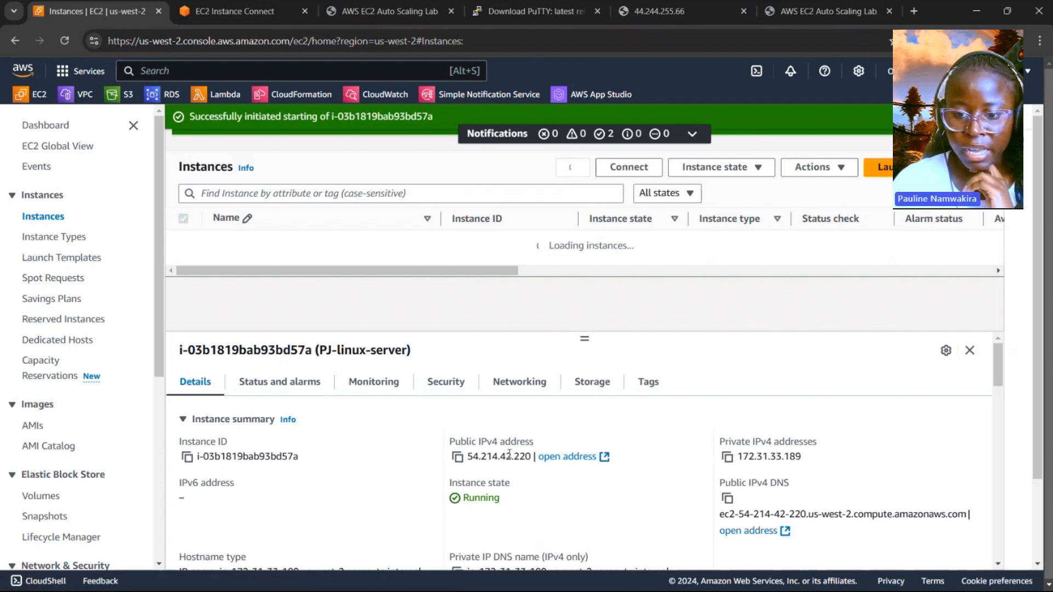
{"action": "left_click_drag", "start_coordinate": [509, 456], "coordinate": [467, 456]}
{"action": "scroll", "coordinate": [494, 454], "scroll_direction": "down", "scroll_amount": 1}
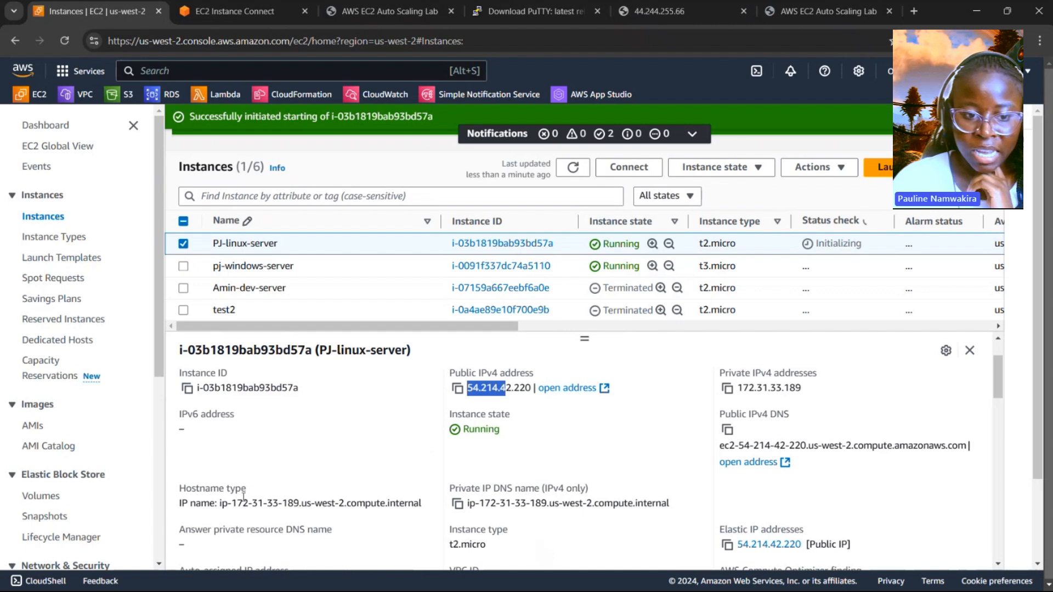
{"action": "scroll", "coordinate": [226, 488], "scroll_direction": "down", "scroll_amount": 5}
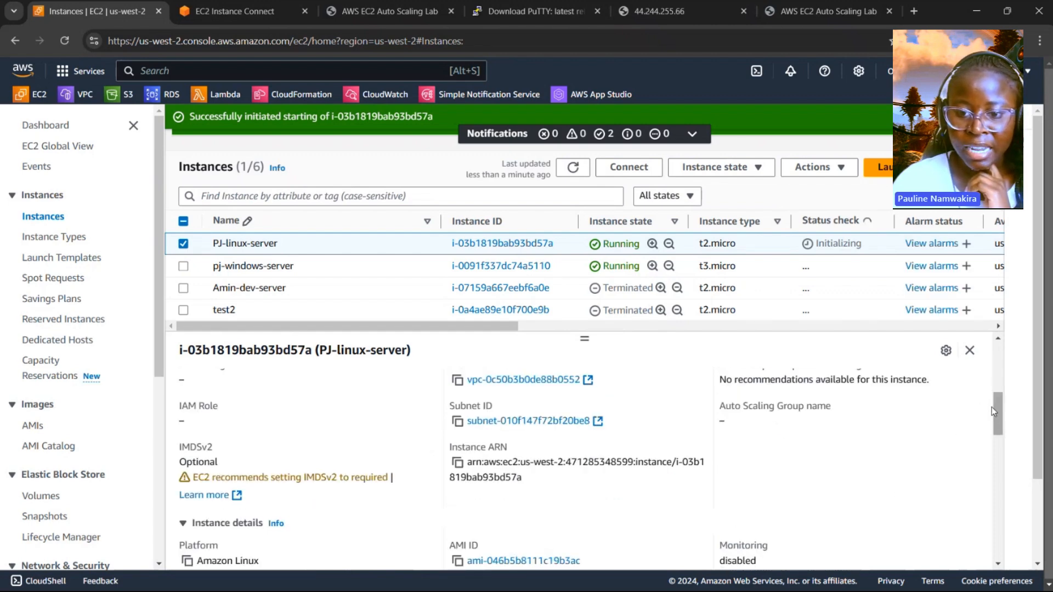
{"action": "scroll", "coordinate": [993, 416], "scroll_direction": "down", "scroll_amount": 2}
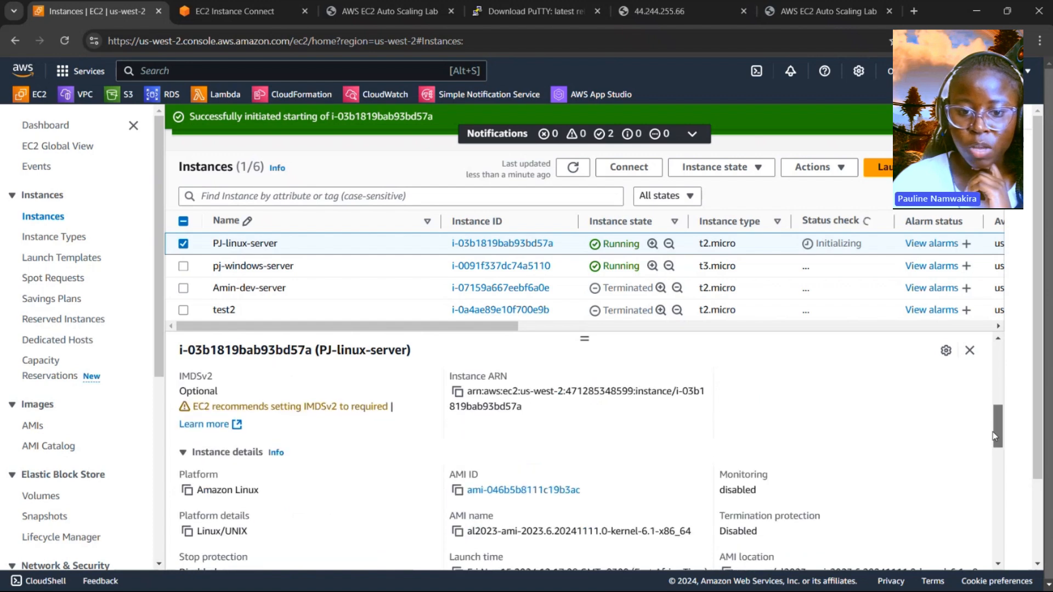
{"action": "scroll", "coordinate": [993, 432], "scroll_direction": "down", "scroll_amount": 1}
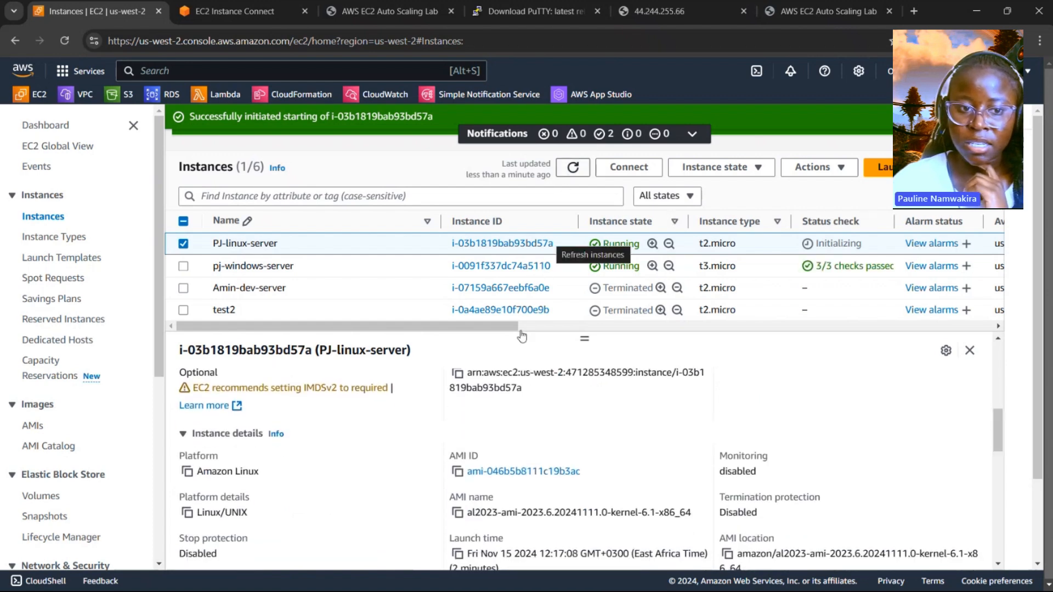
- Reload the web page at the previous address 34.221.133.127 and return to the EC2 Instances list
{"action": "left_click", "coordinate": [789, 12]}
{"action": "left_click", "coordinate": [64, 41]}
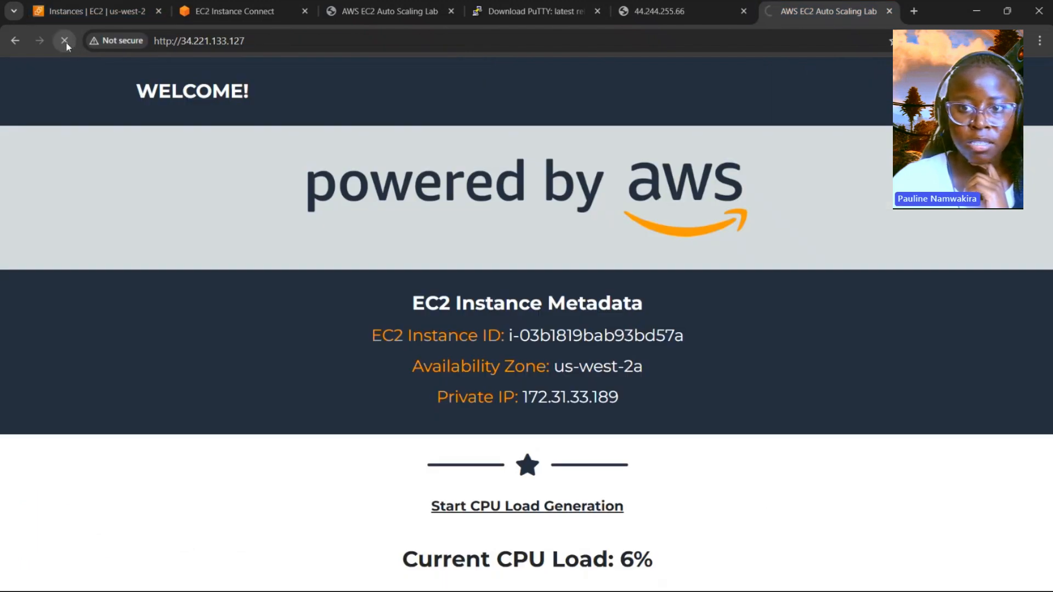
{"action": "left_click", "coordinate": [182, 15]}
{"action": "left_click", "coordinate": [101, 17]}
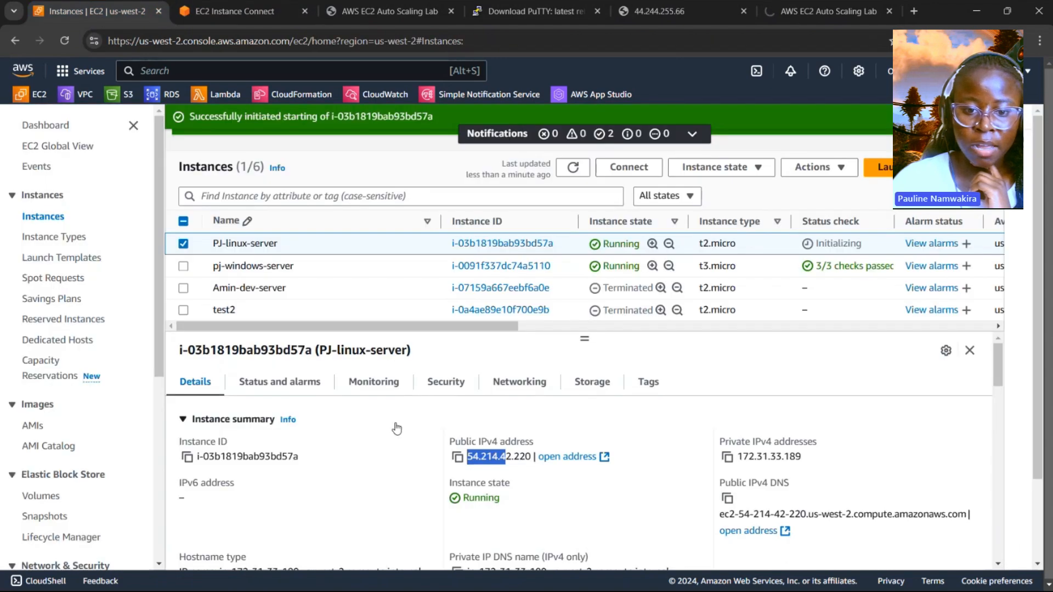
- Copy PJ-linux-server's public IPv4 address and open the web page at 54.214.42.220 in a new browser tab
{"action": "left_click", "coordinate": [455, 457]}
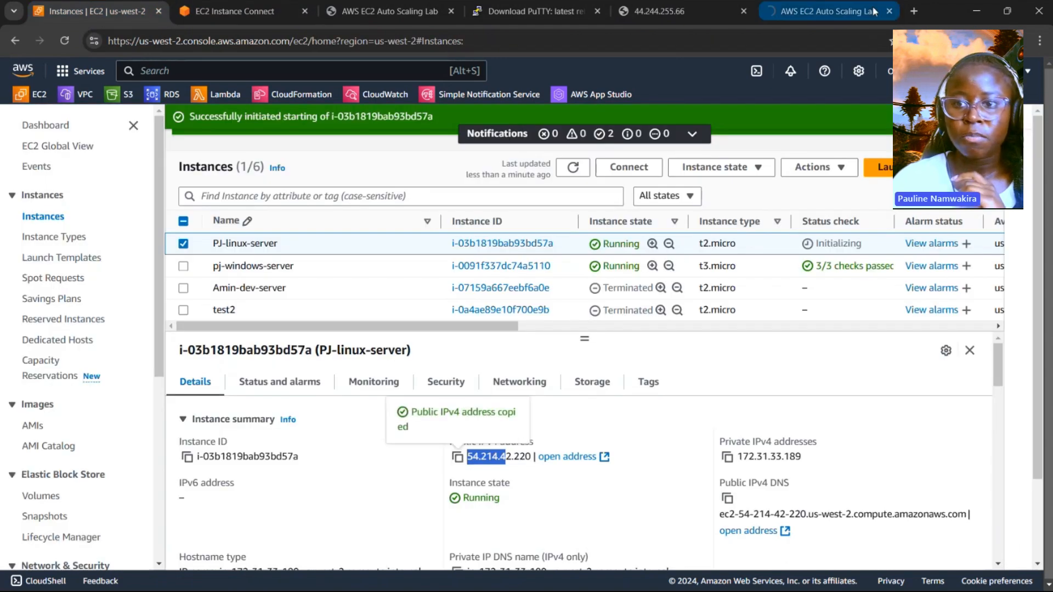
{"action": "left_click", "coordinate": [913, 10]}
{"action": "left_click", "coordinate": [780, 41]}
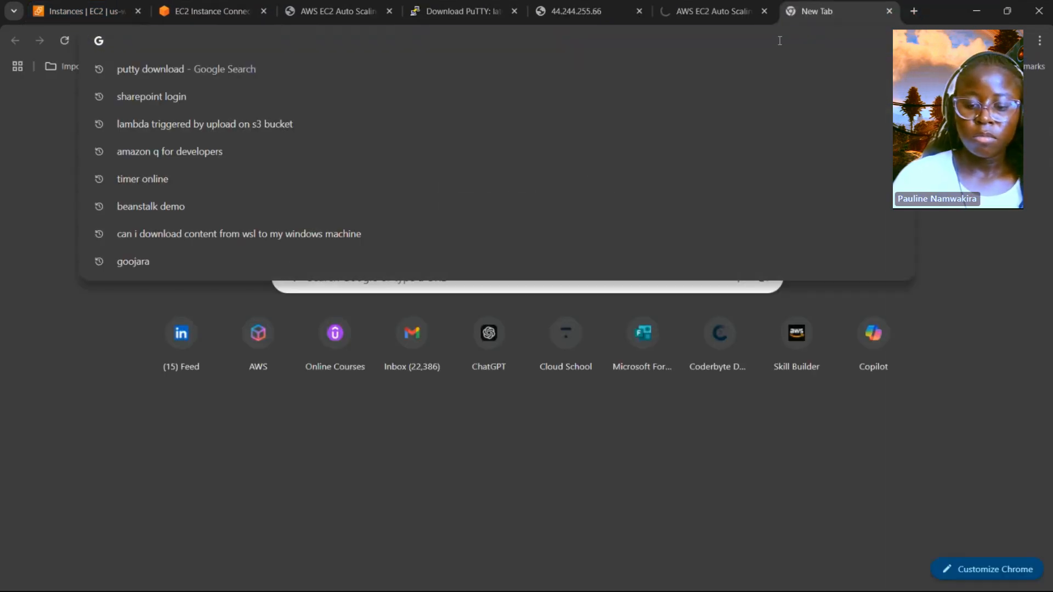
{"action": "key", "text": "ctrl+v"}
{"action": "key", "text": "Return"}
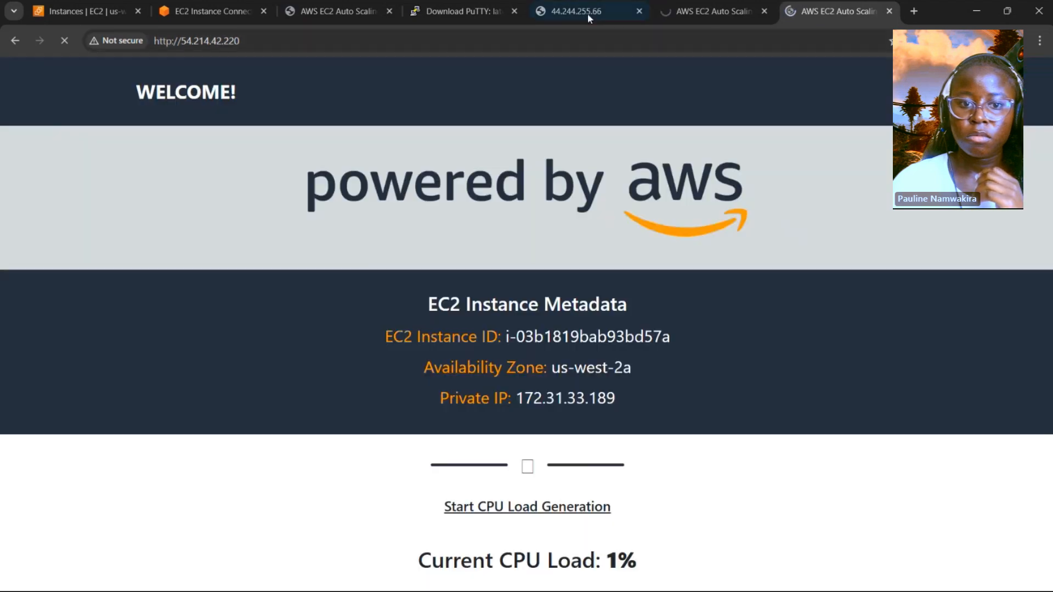
- Close the page for 44.244.255.66, check the address of the 54.214.42.220 page, and return to the EC2 Instances list
{"action": "left_click", "coordinate": [587, 13]}
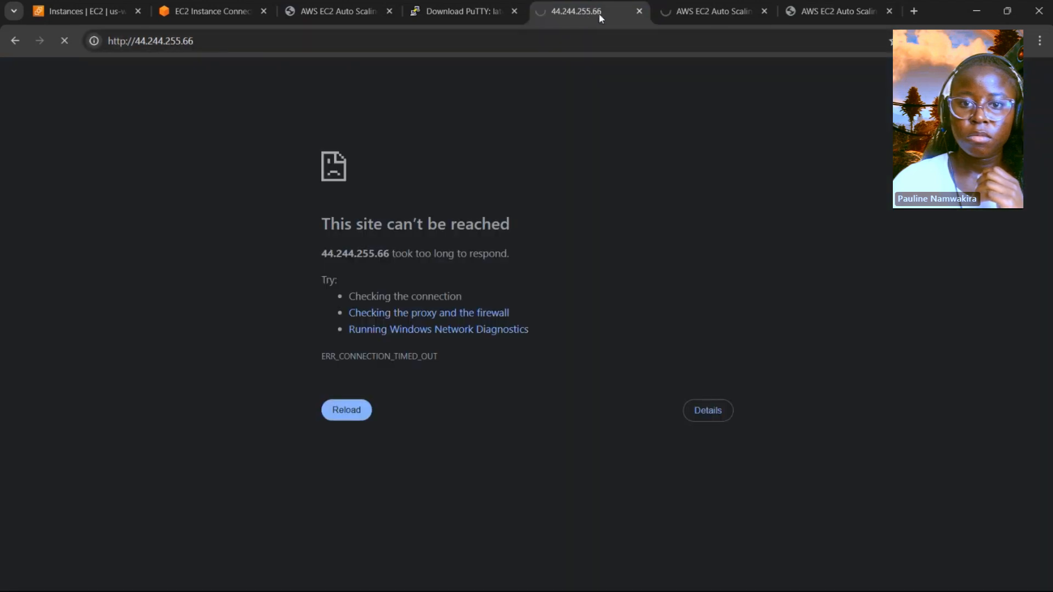
{"action": "left_click", "coordinate": [639, 12]}
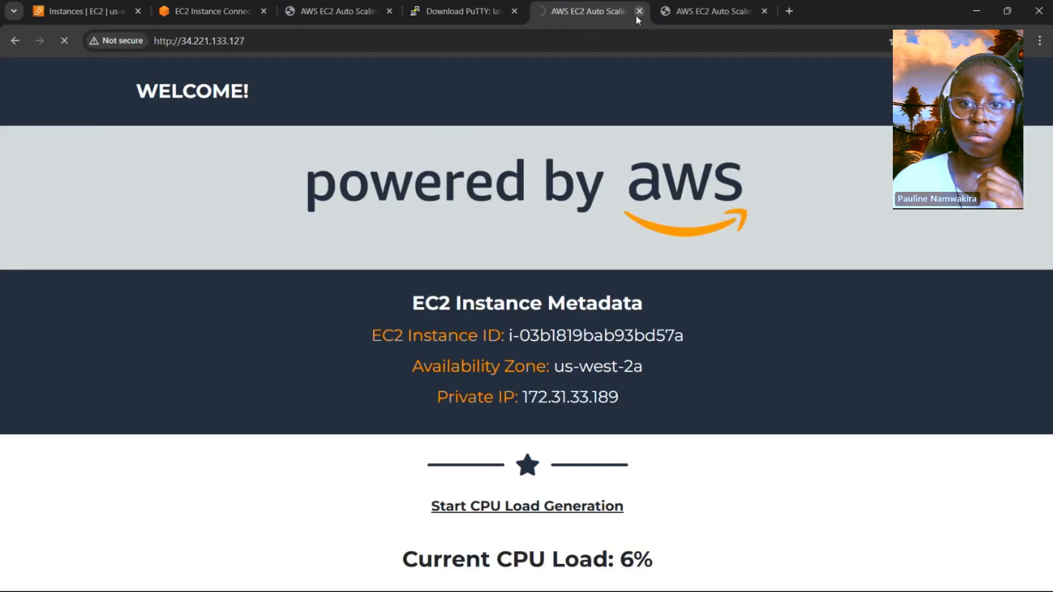
{"action": "left_click", "coordinate": [706, 12]}
{"action": "left_click_drag", "start_coordinate": [177, 41], "coordinate": [264, 42]}
{"action": "left_click", "coordinate": [110, 14]}
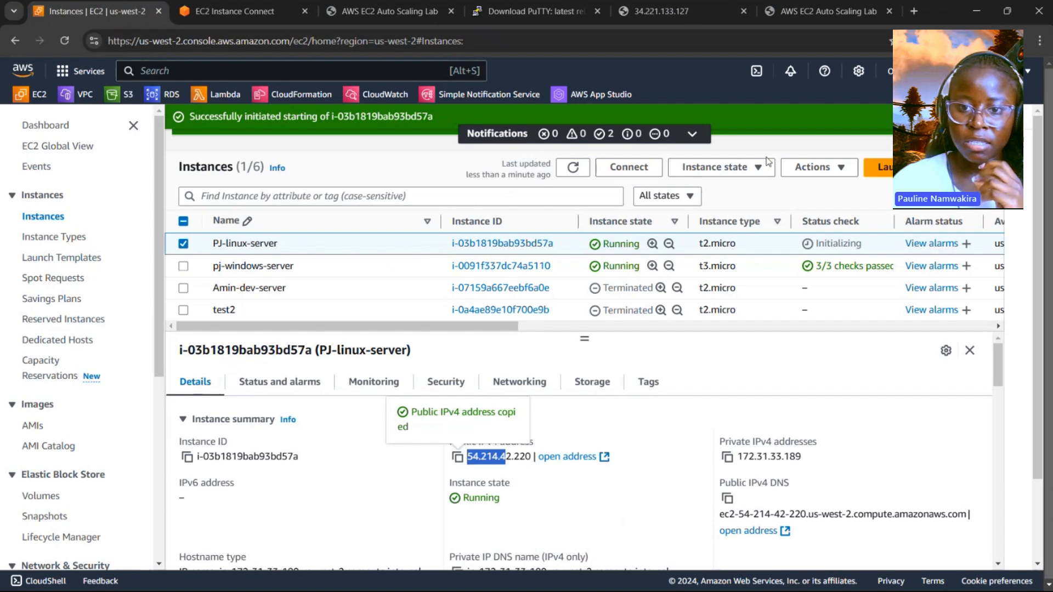
- Stop the PJ-linux-server instance and switch to the Elastic IP presentation slide
{"action": "left_click", "coordinate": [715, 168]}
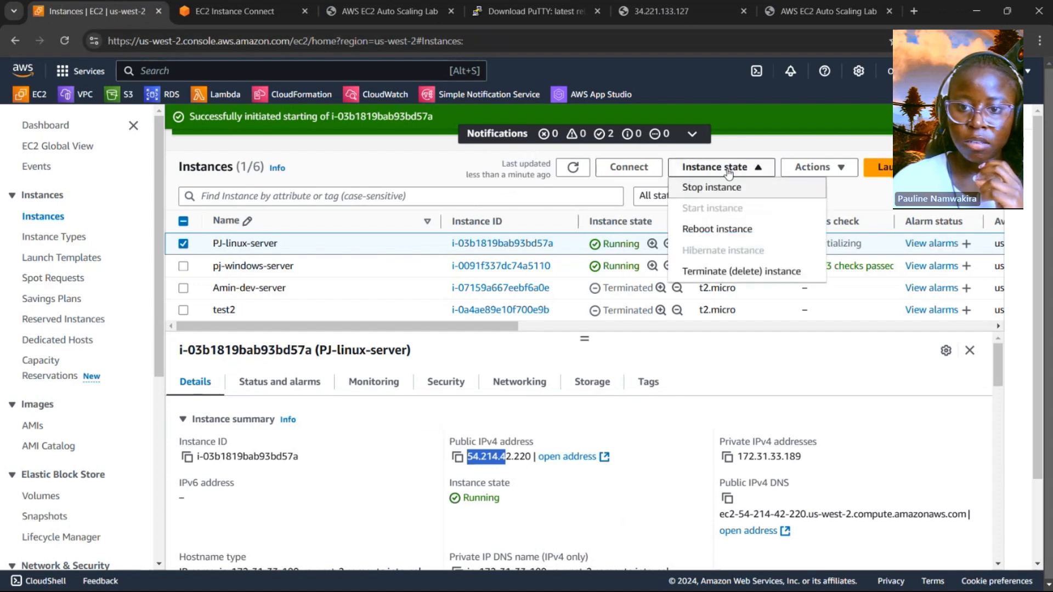
{"action": "left_click", "coordinate": [697, 187]}
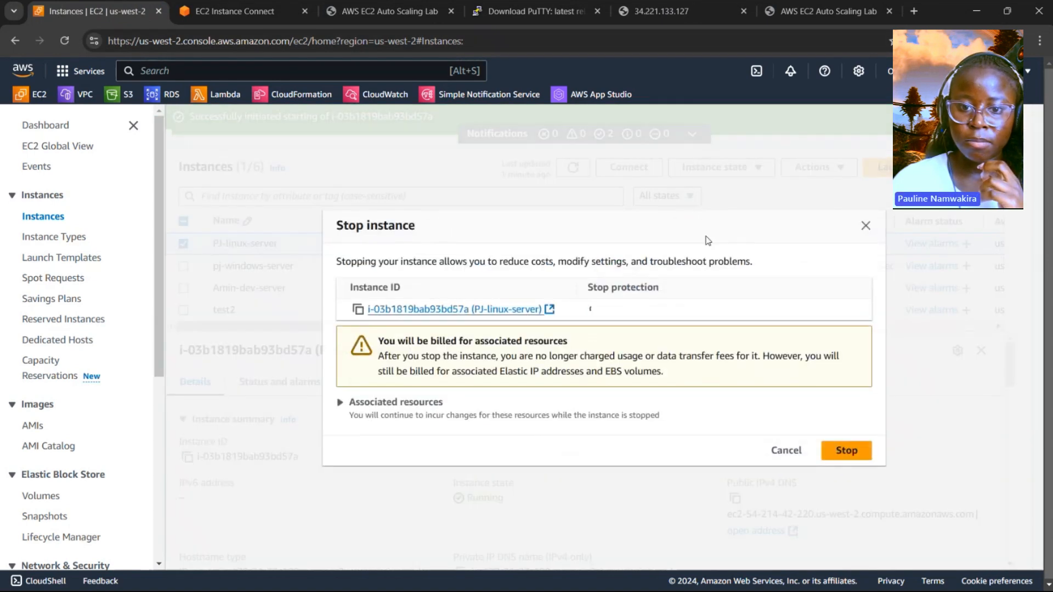
{"action": "left_click", "coordinate": [848, 454]}
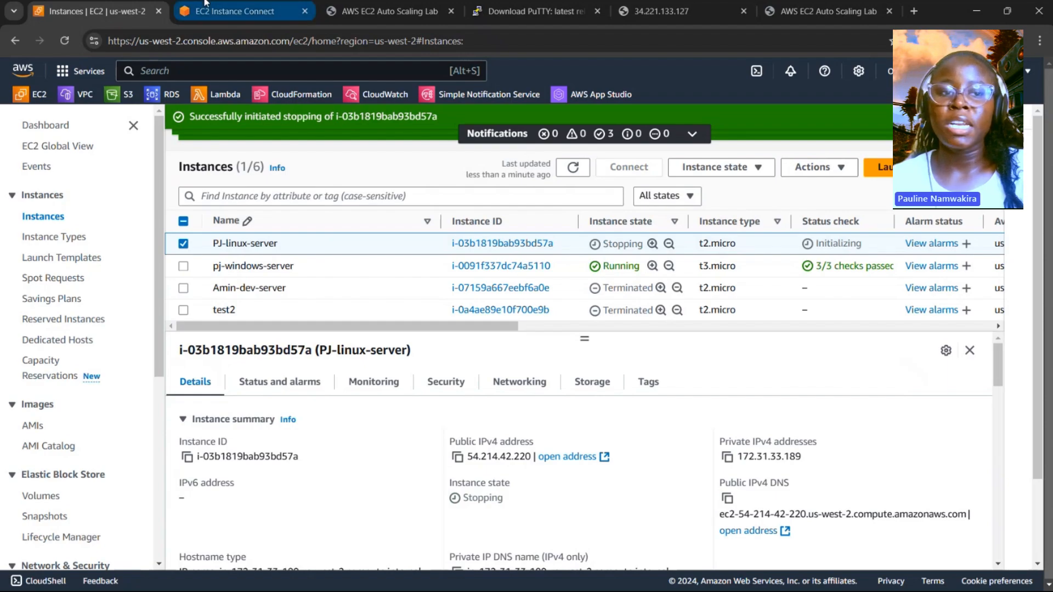
{"action": "key", "text": "alt+Tab"}
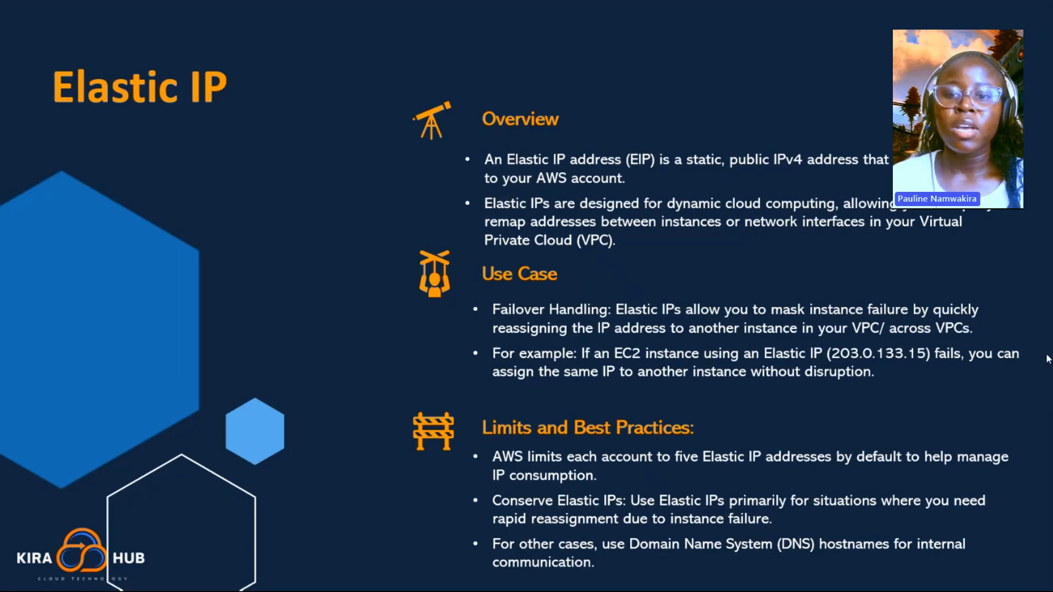